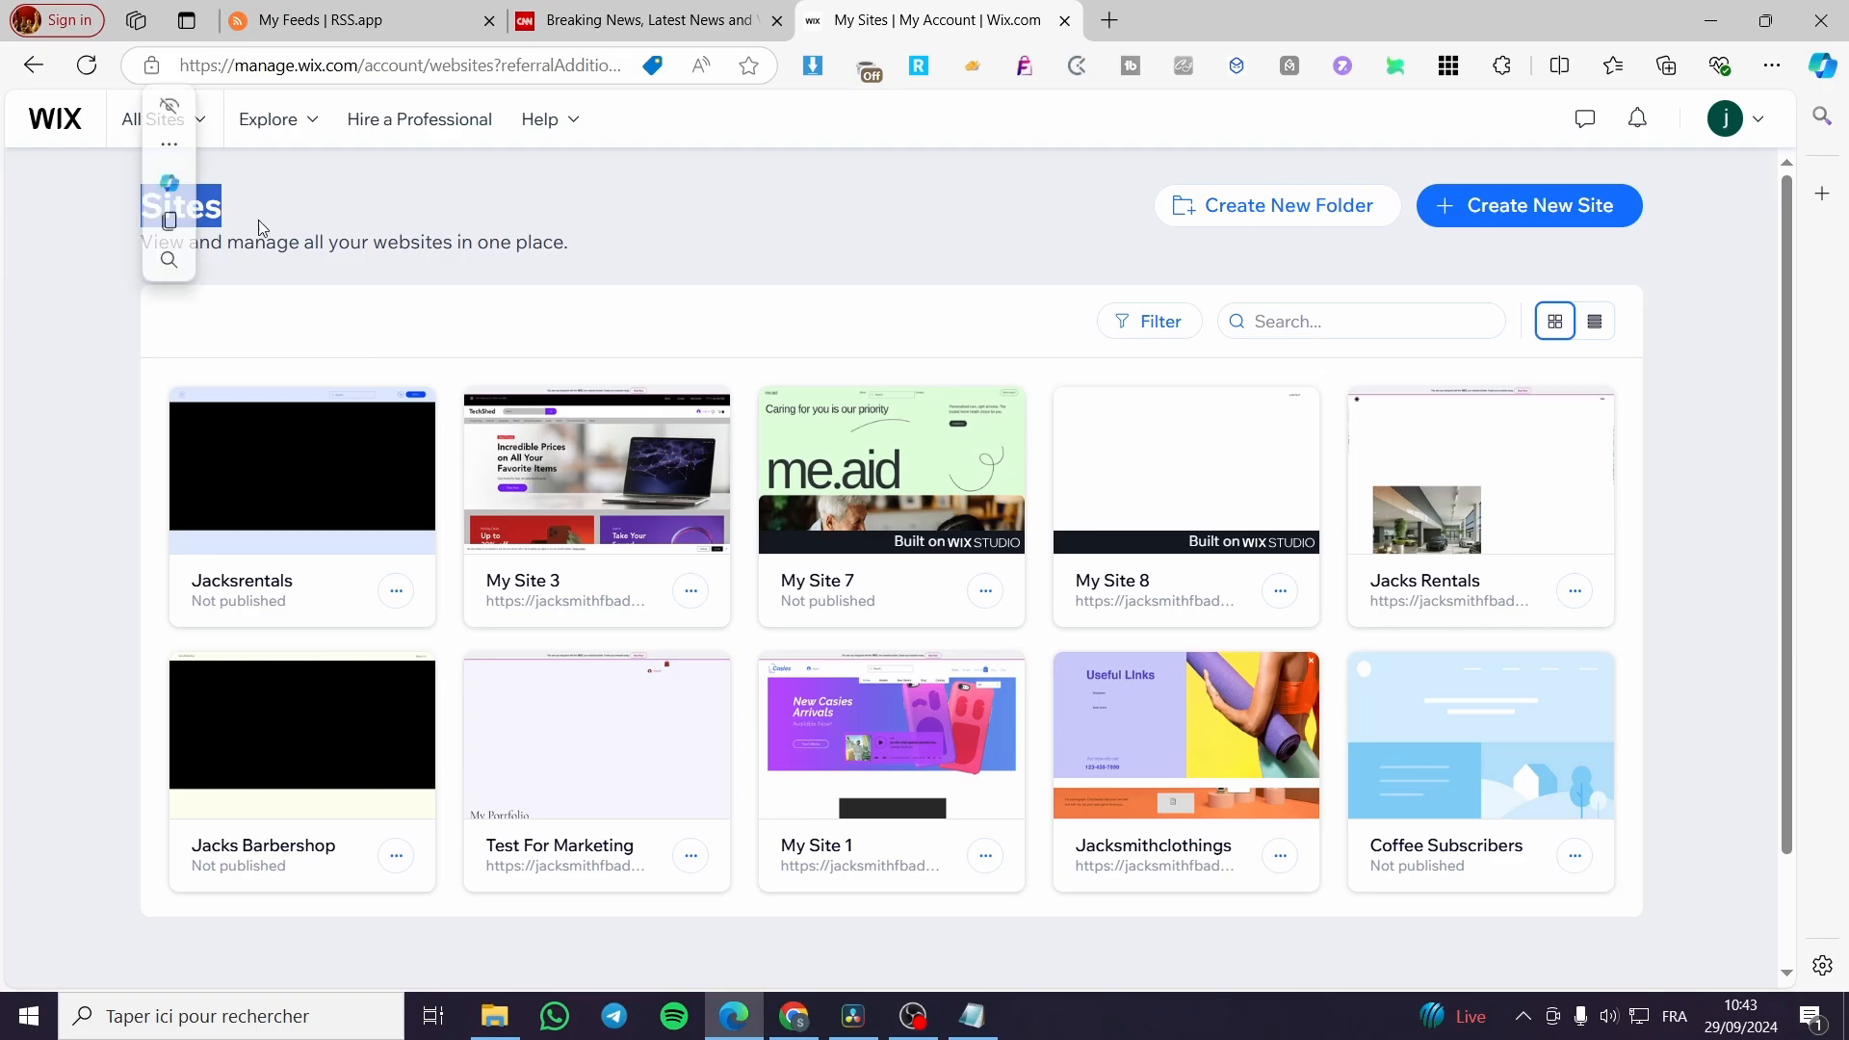
Start a new site on the Wix Editor and choose to set it up without the AI chat.
{"action": "left_click", "coordinate": [523, 212]}
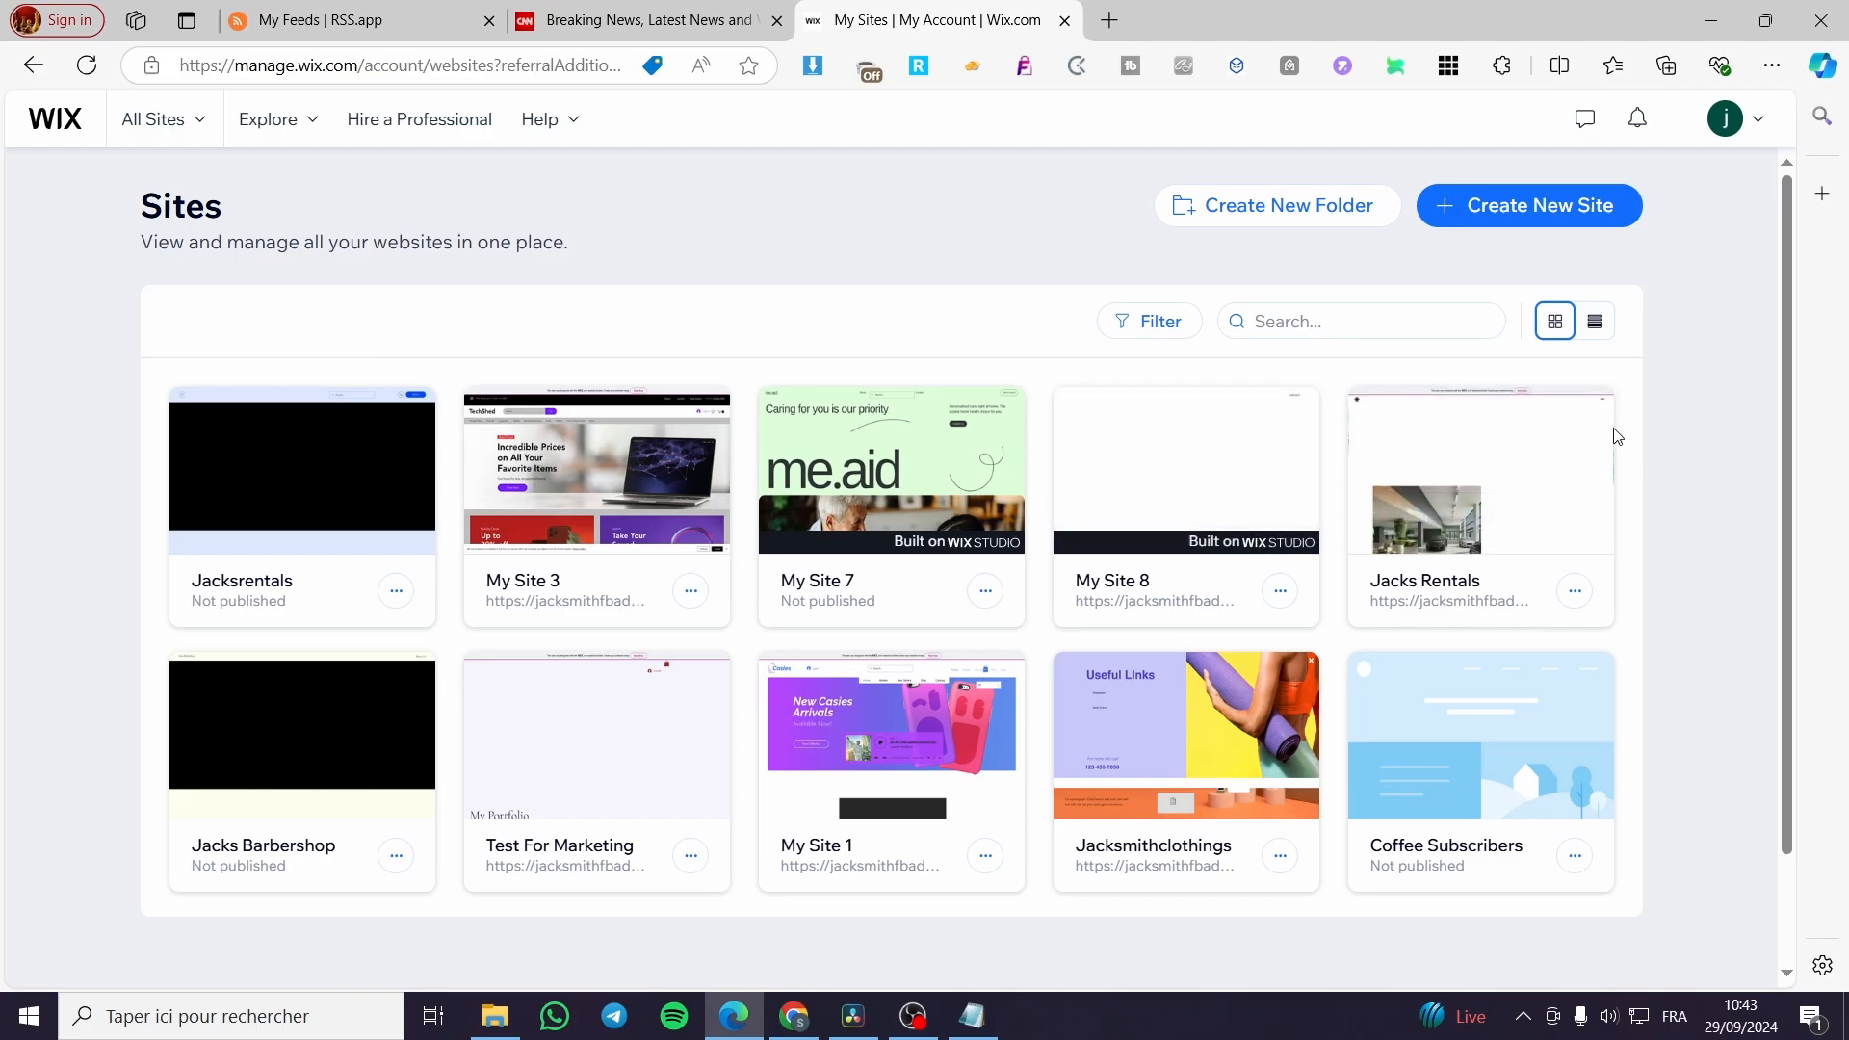
{"action": "mouse_move", "coordinate": [302, 405]}
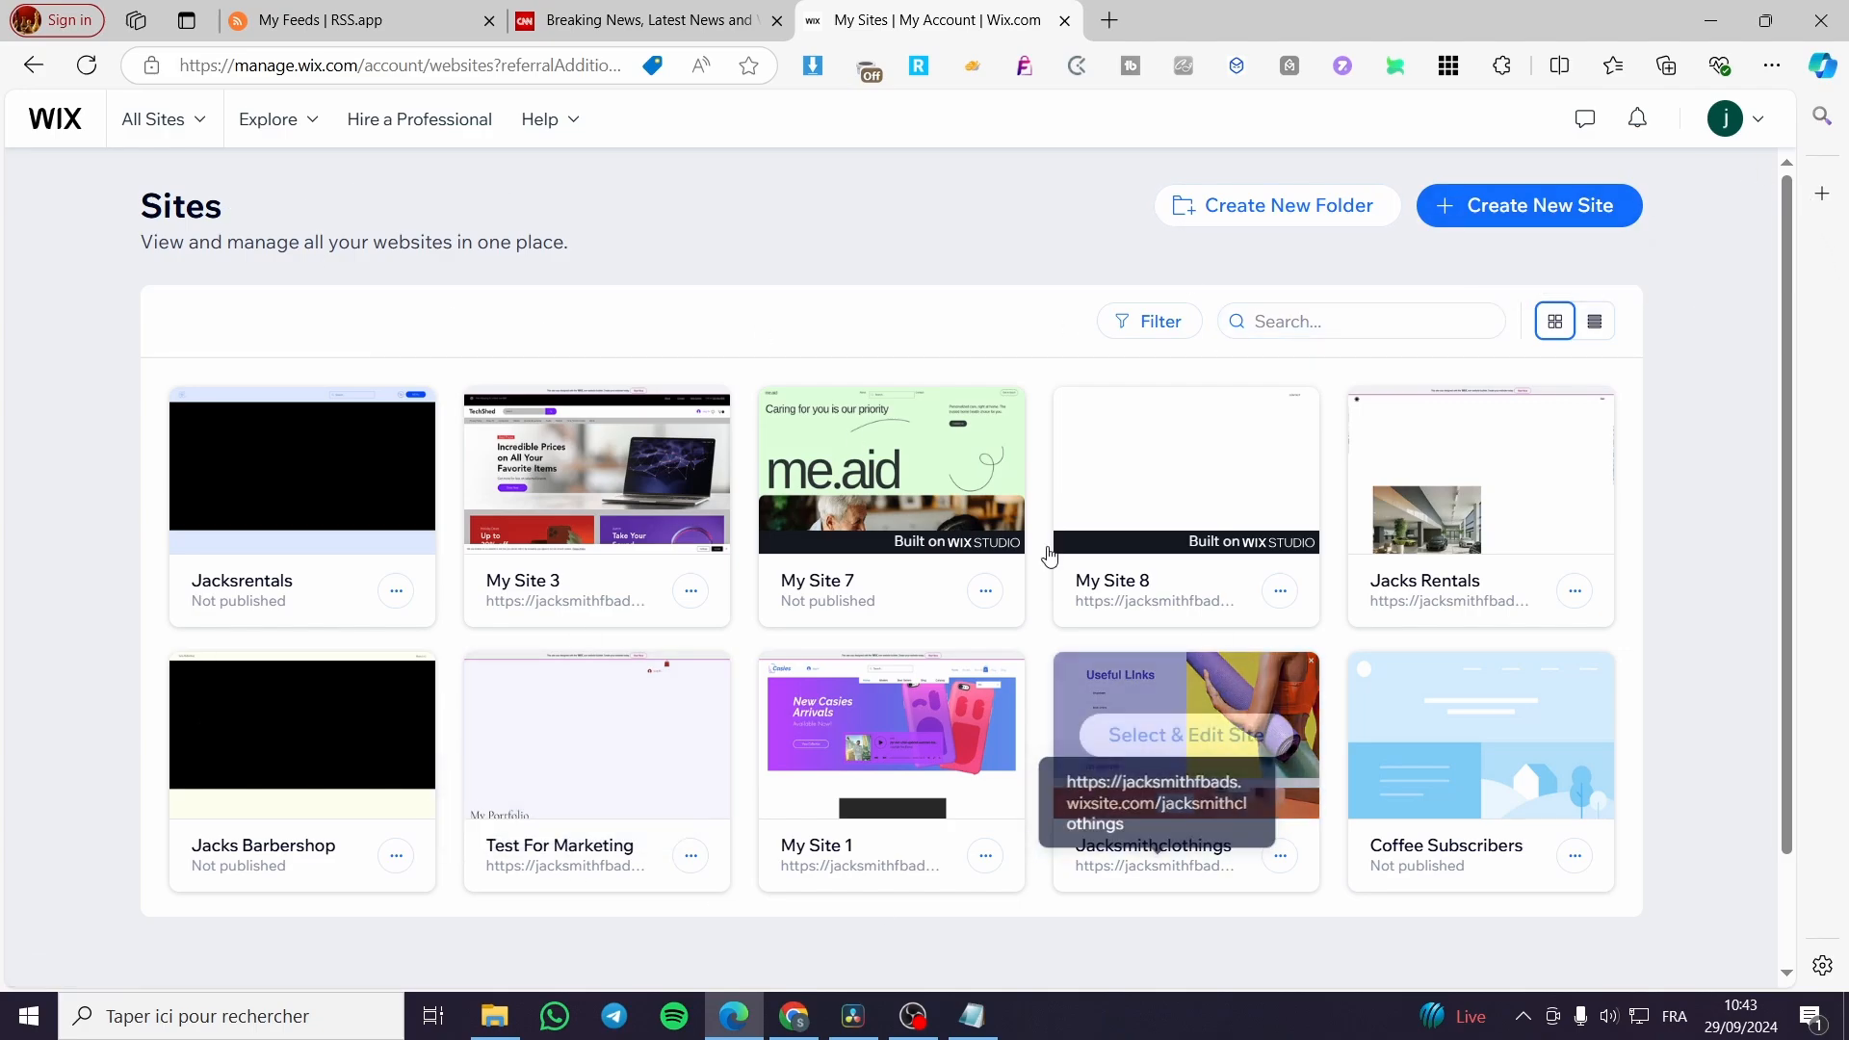
{"action": "left_click", "coordinate": [1542, 222]}
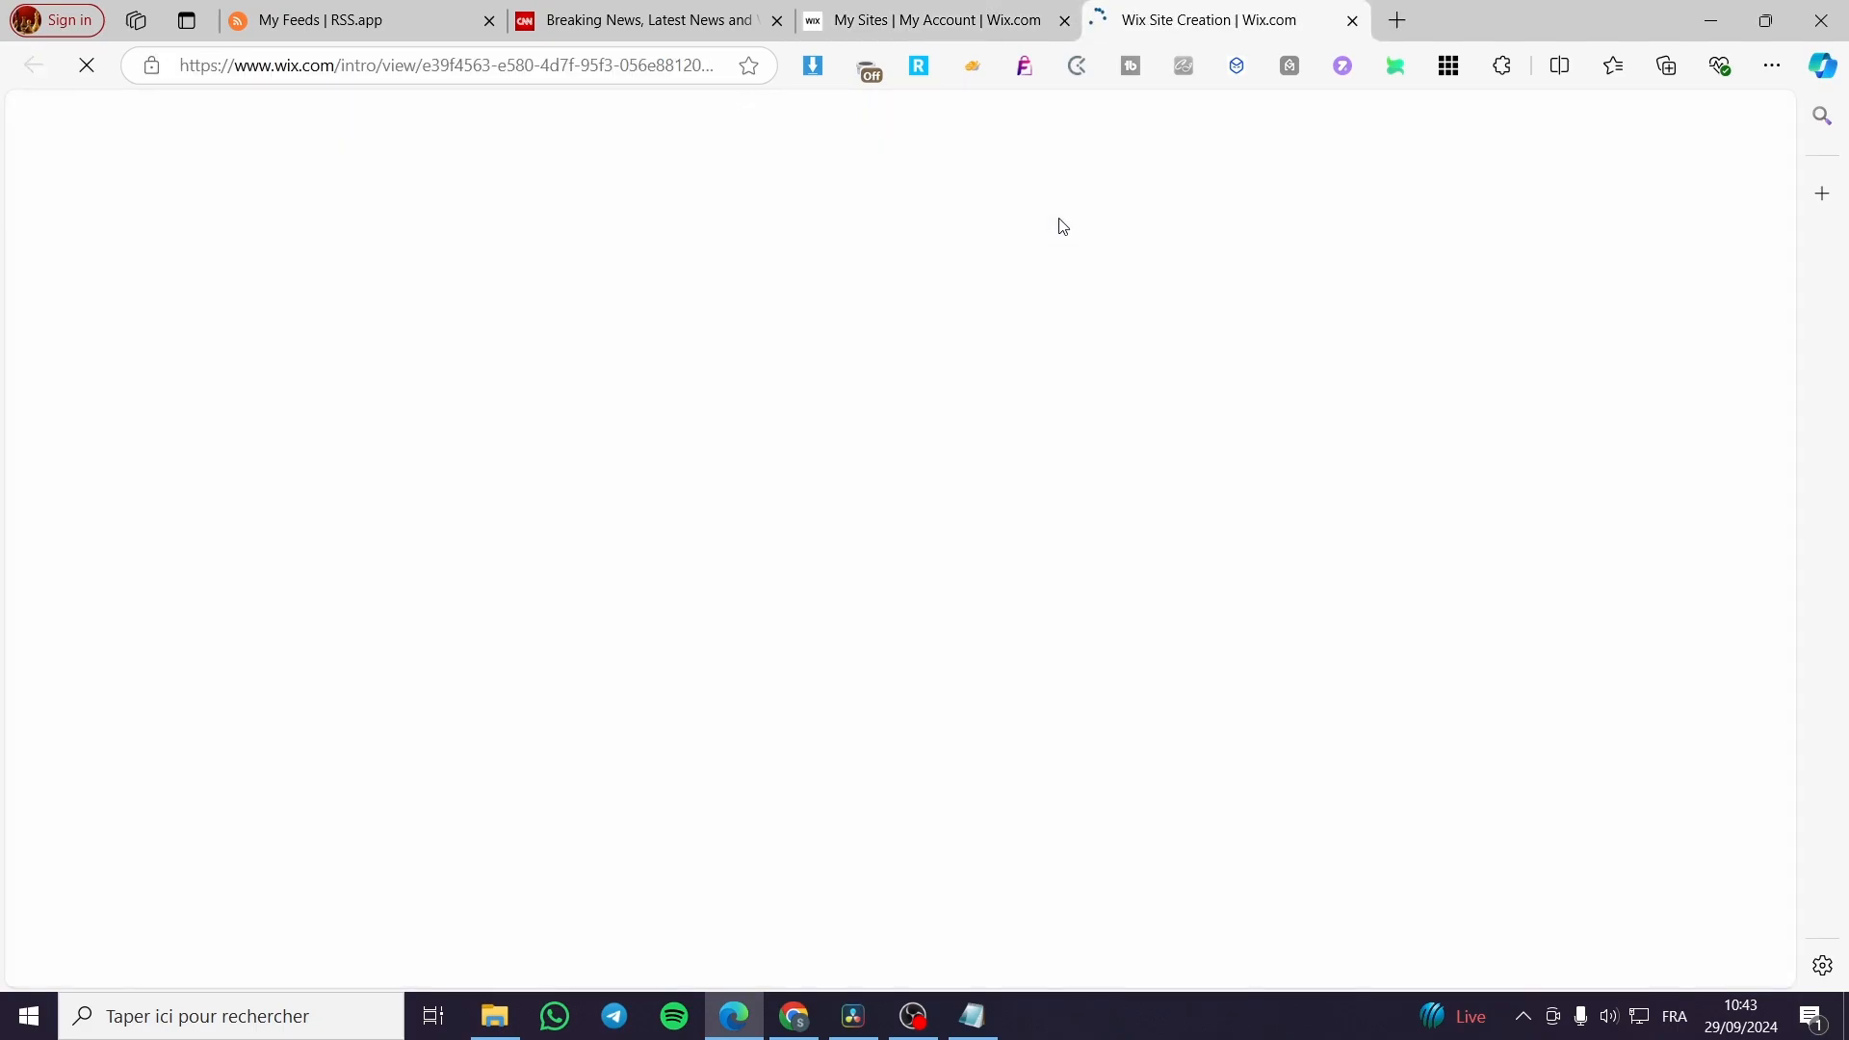
{"action": "left_click", "coordinate": [903, 18]}
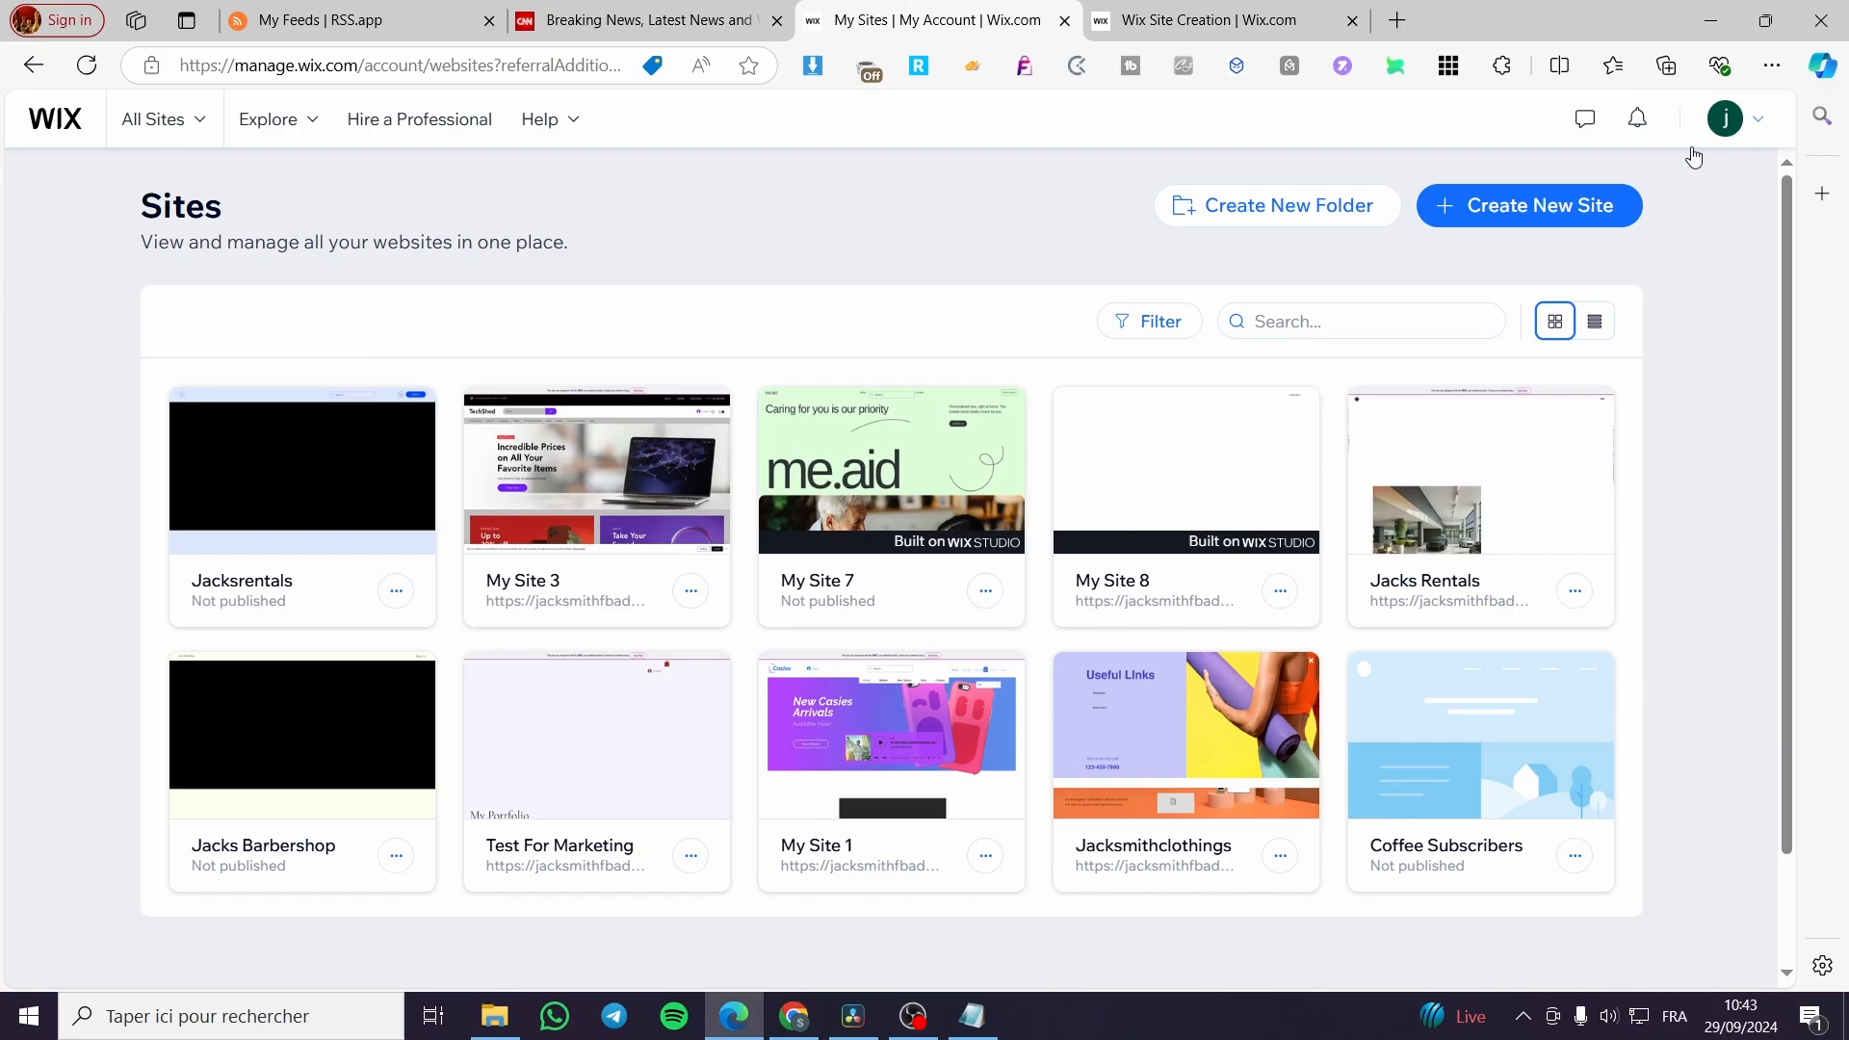
{"action": "left_click", "coordinate": [1215, 19]}
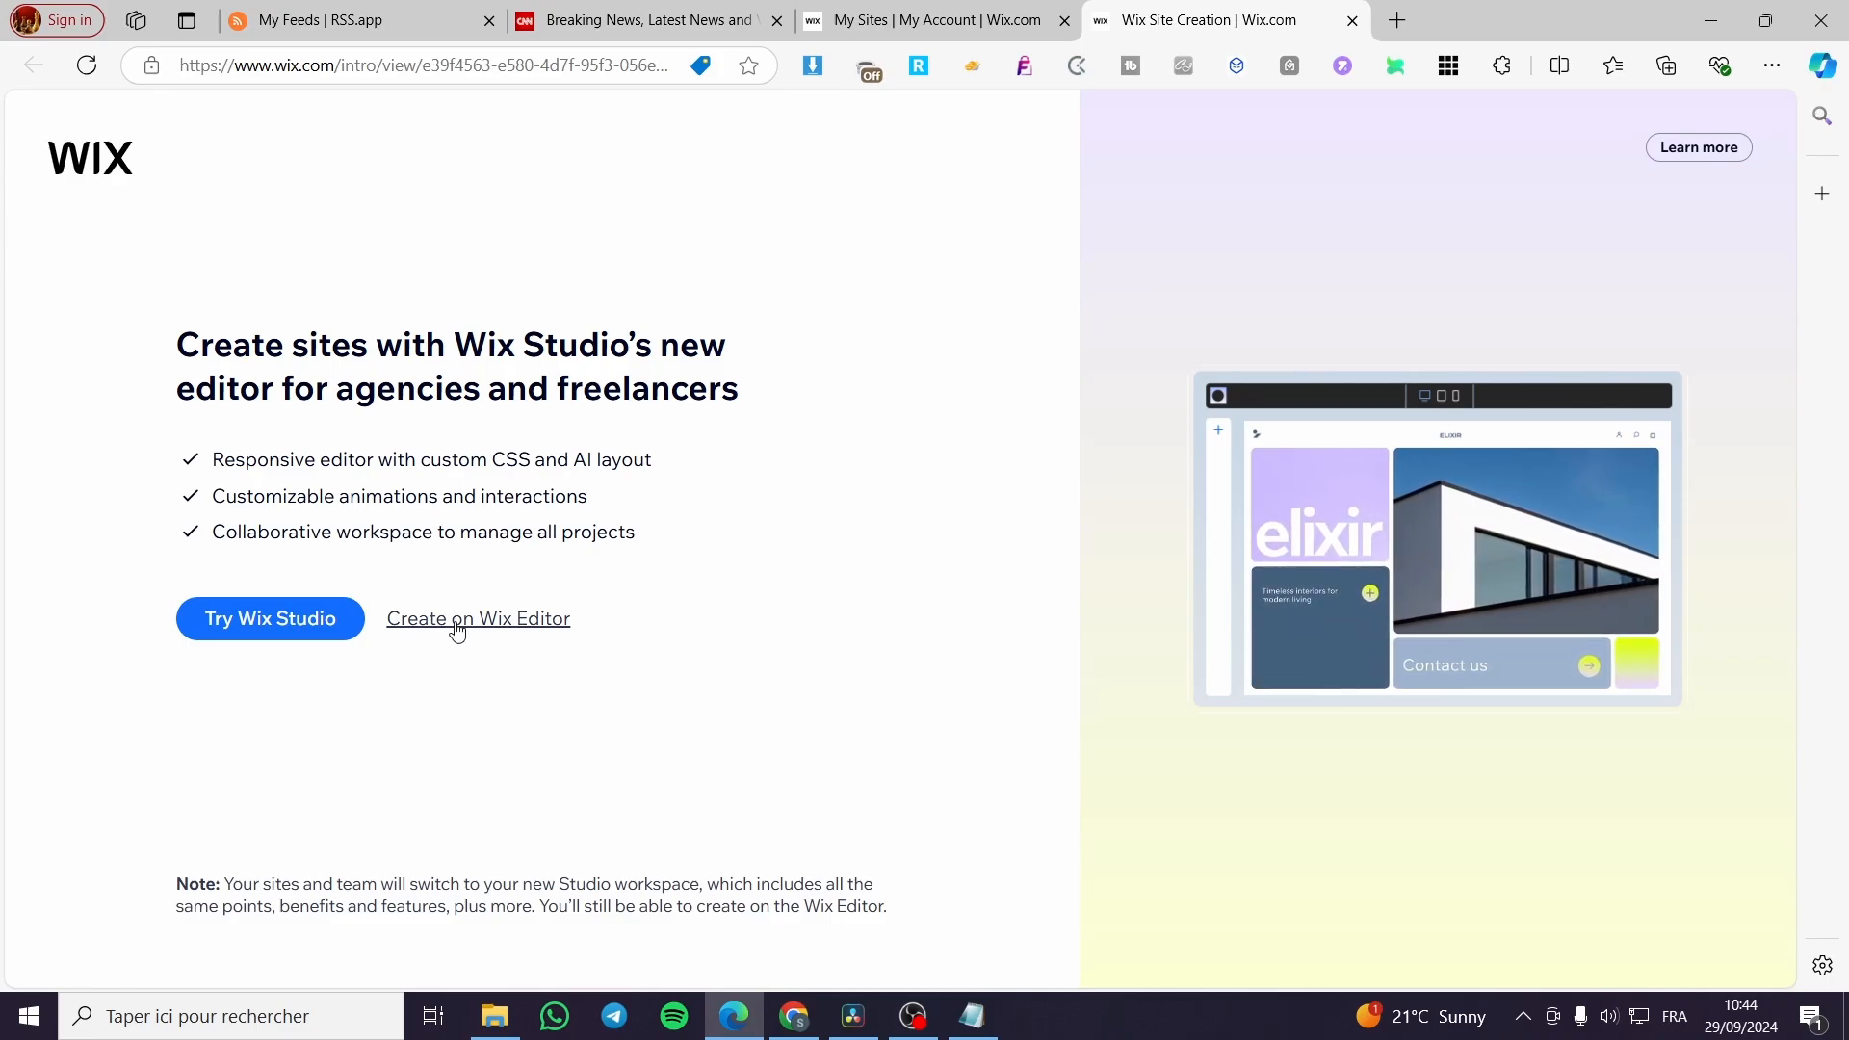
{"action": "left_click", "coordinate": [498, 626]}
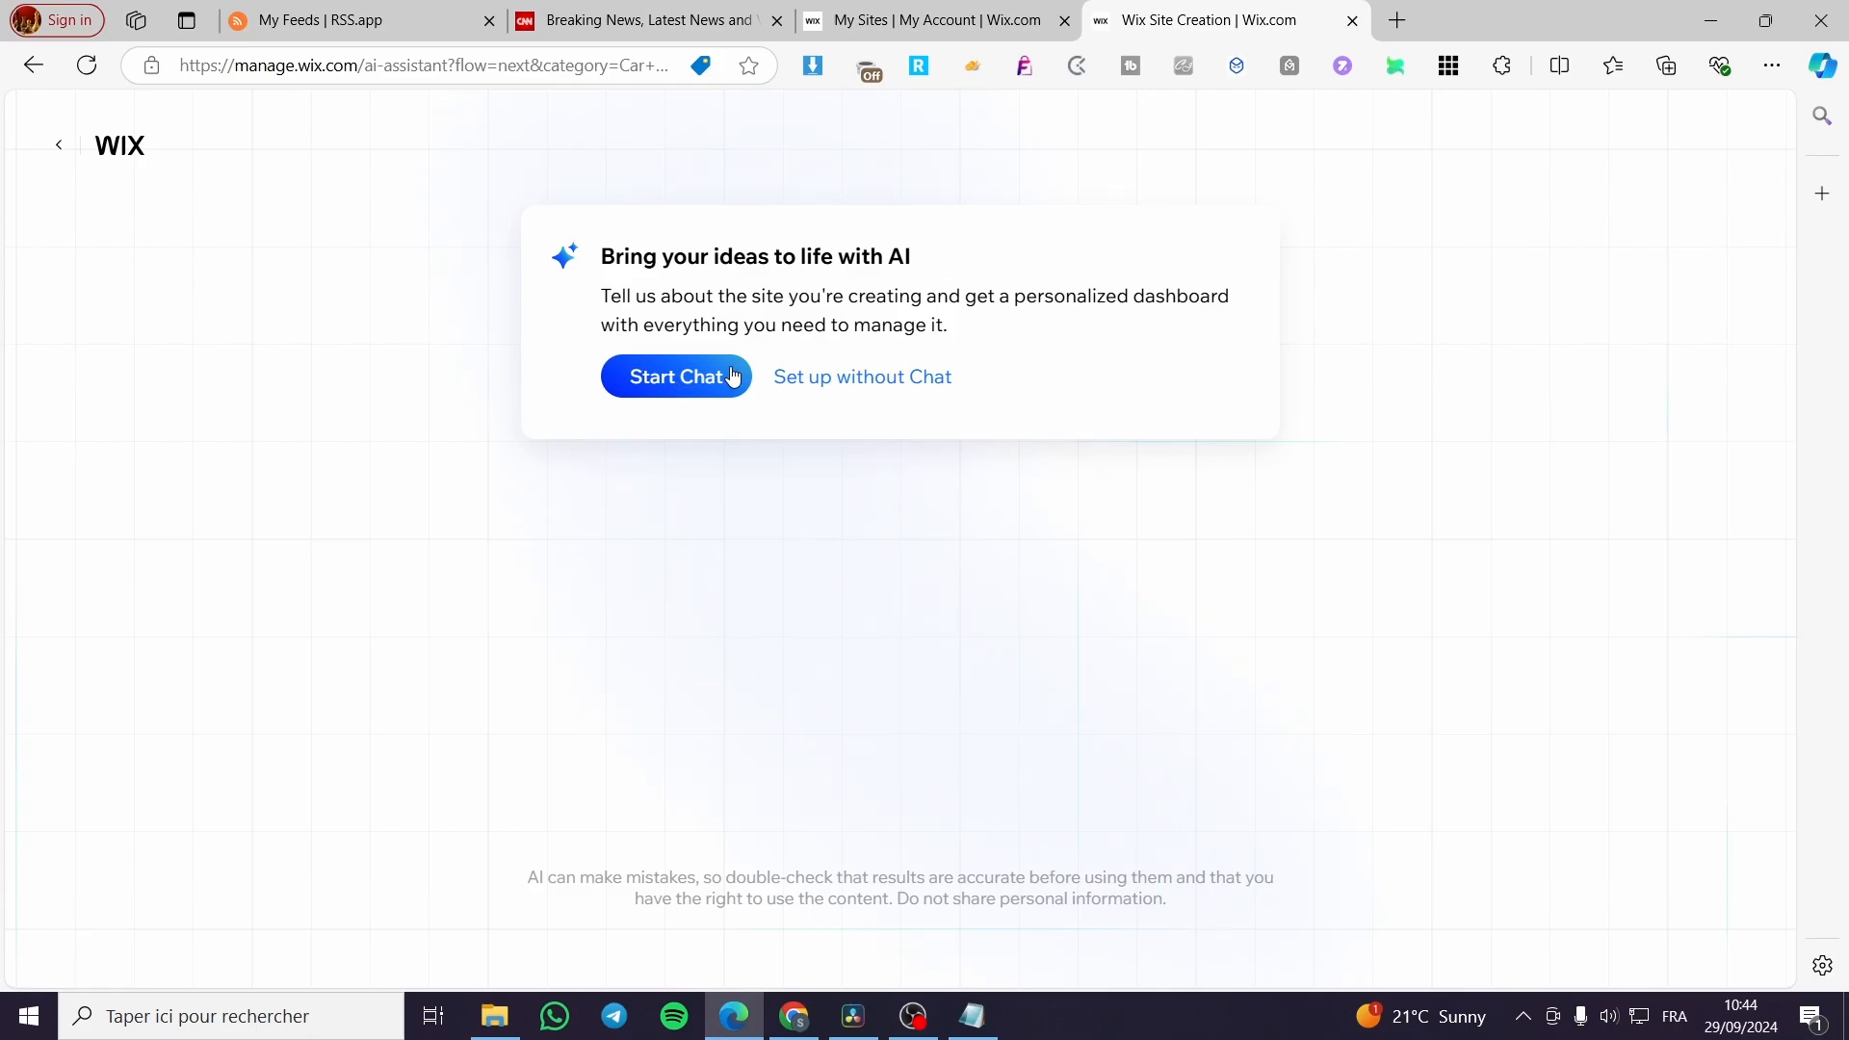
{"action": "left_click", "coordinate": [928, 383]}
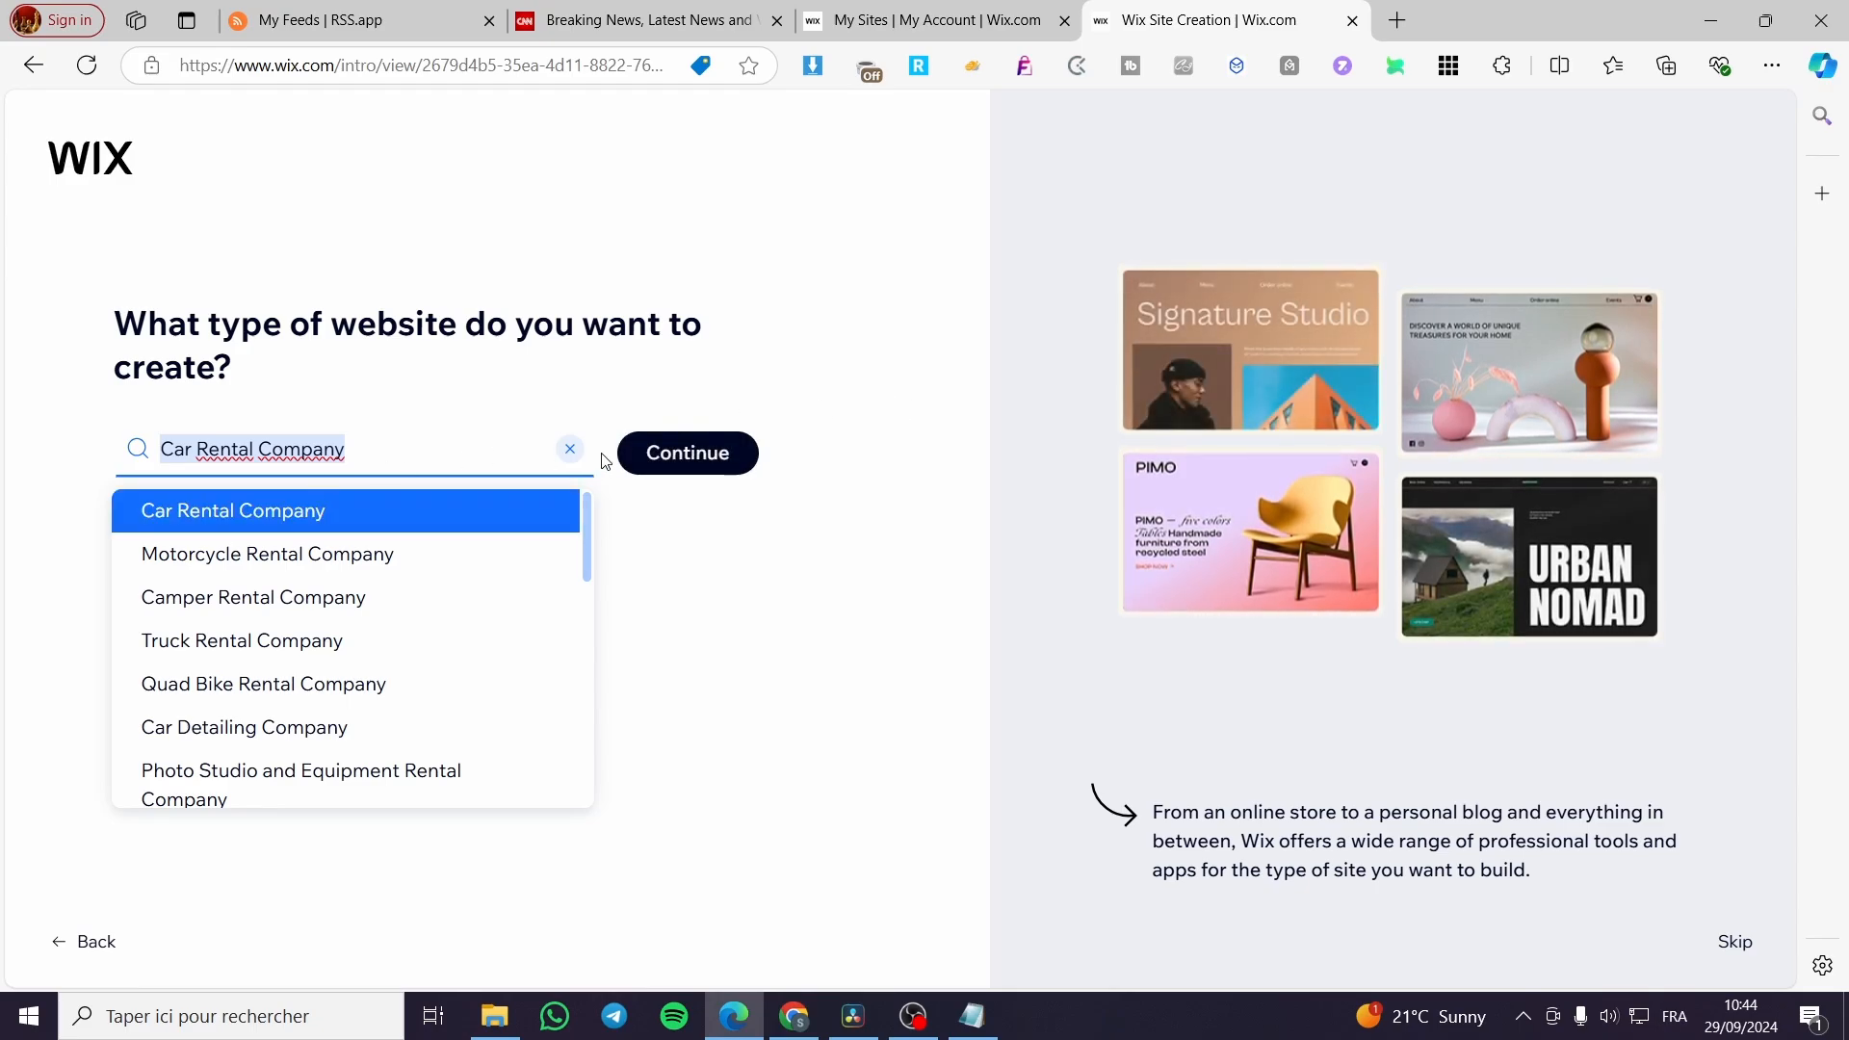
Clear the preset website type, search for "News website" and look through the suggested types.
{"action": "left_click", "coordinate": [570, 448]}
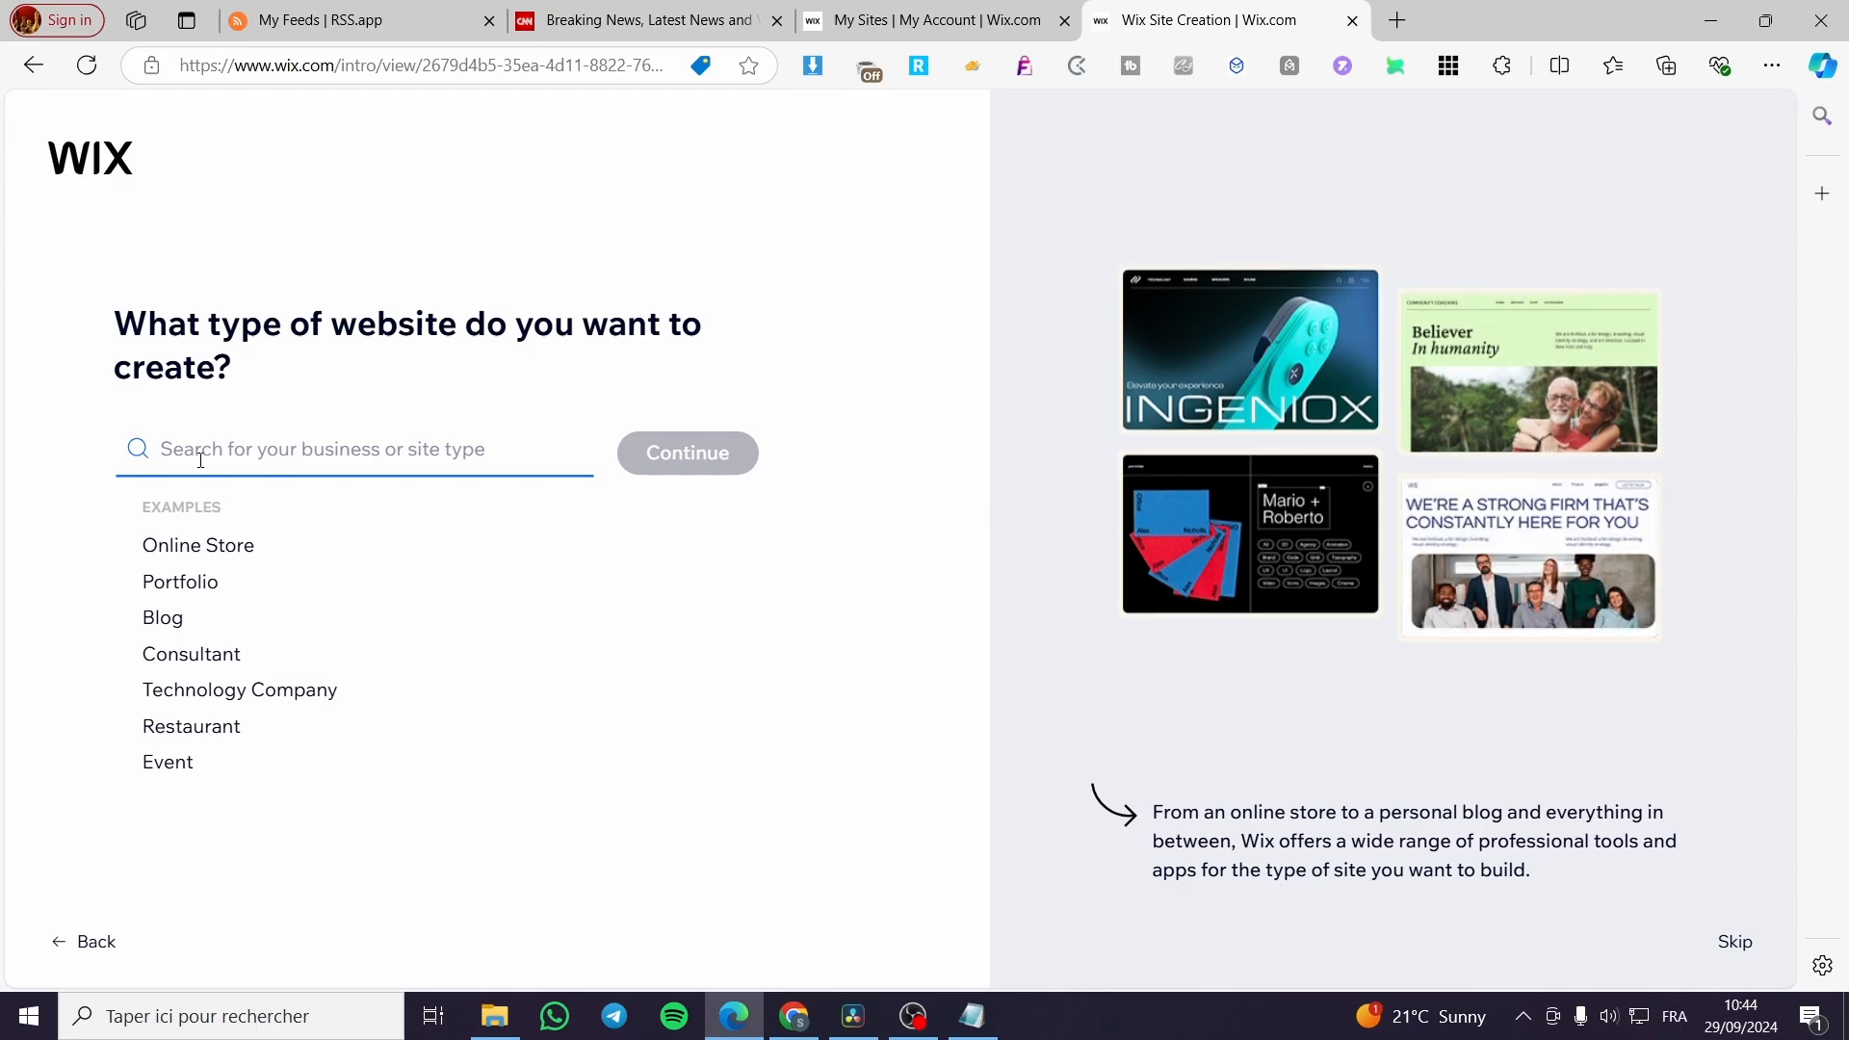
{"action": "type", "text": "N"}
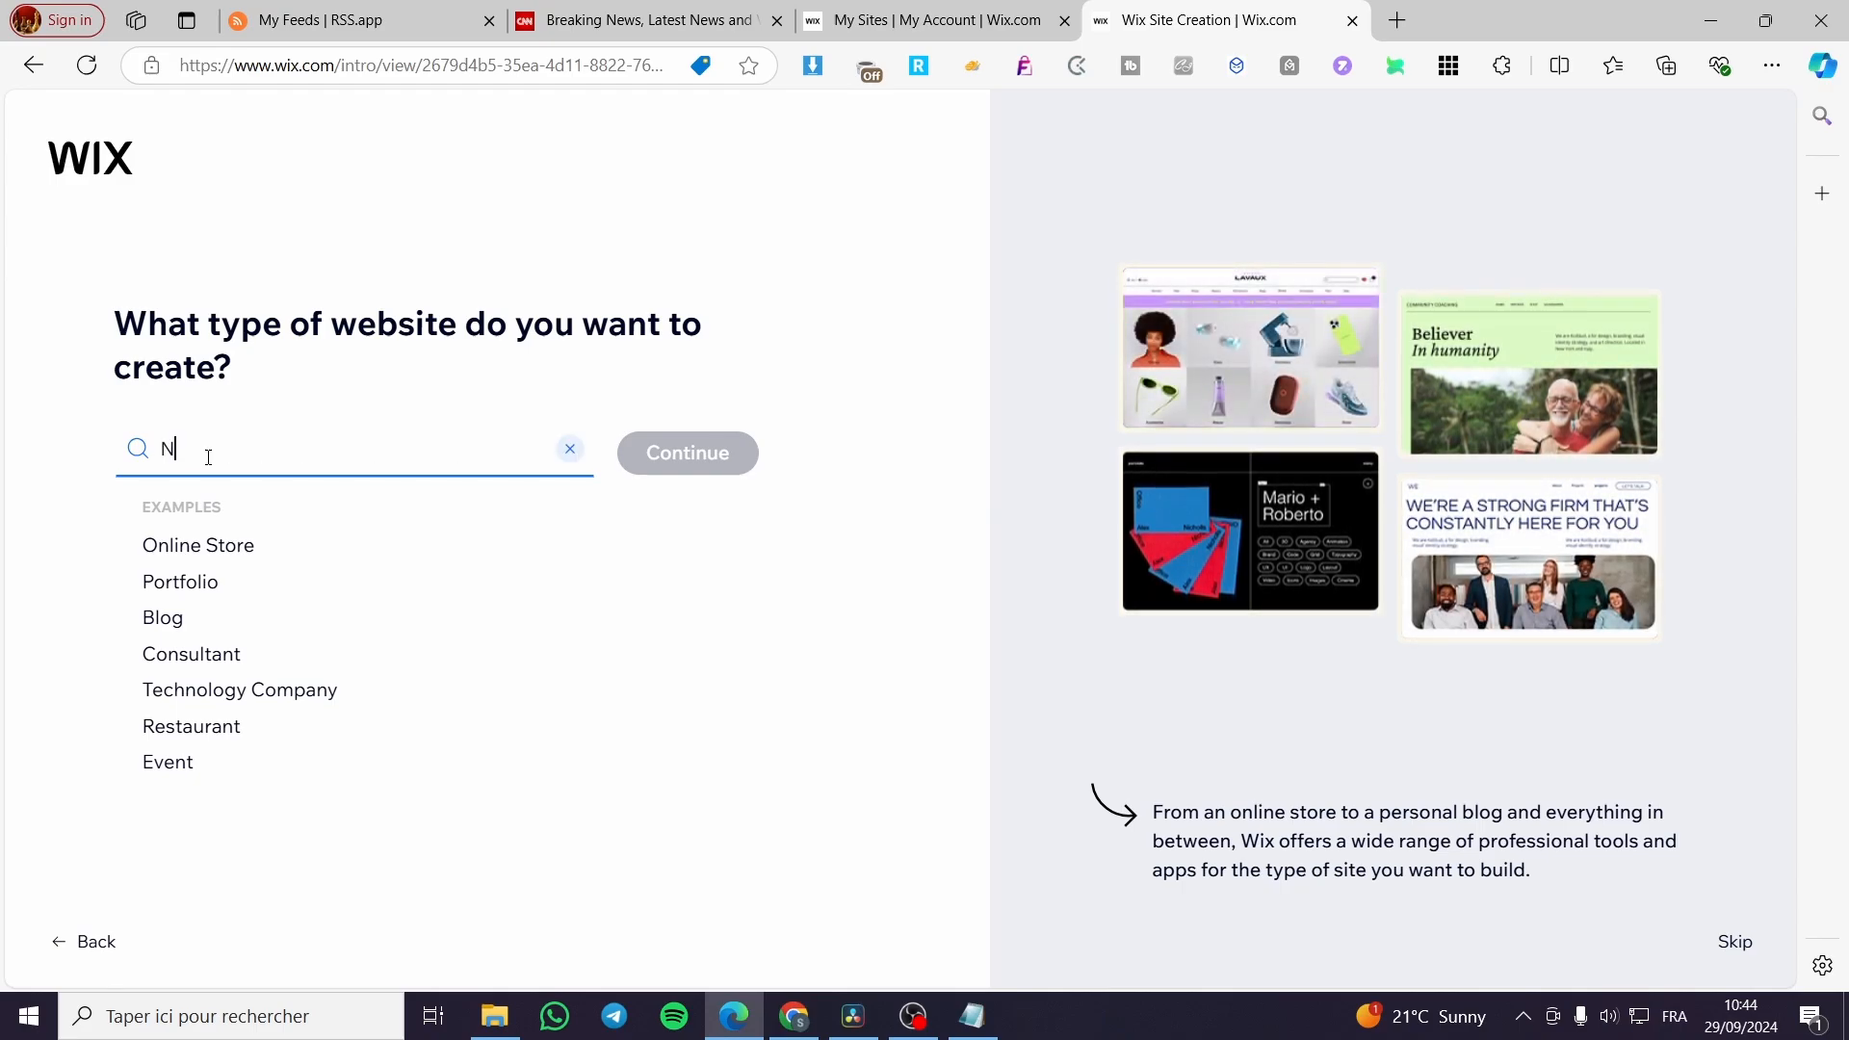
{"action": "type", "text": "ews we"}
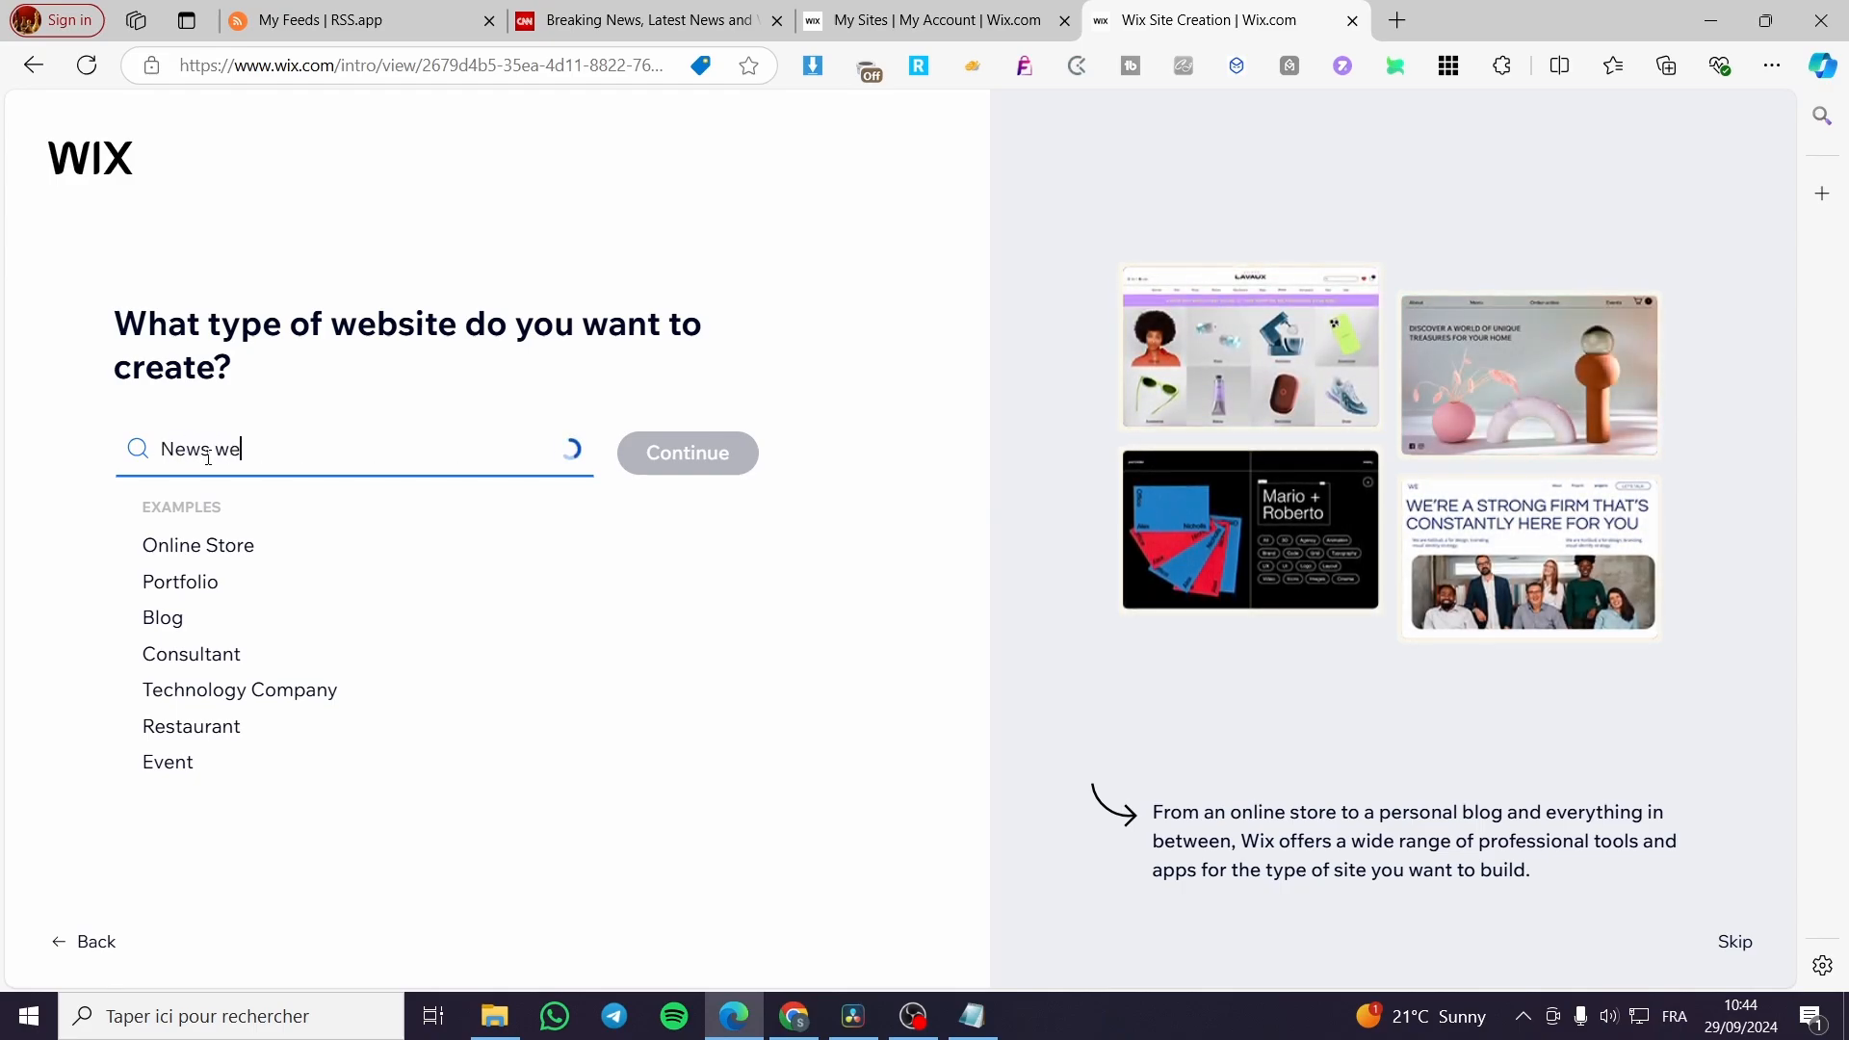
{"action": "type", "text": "bsite"}
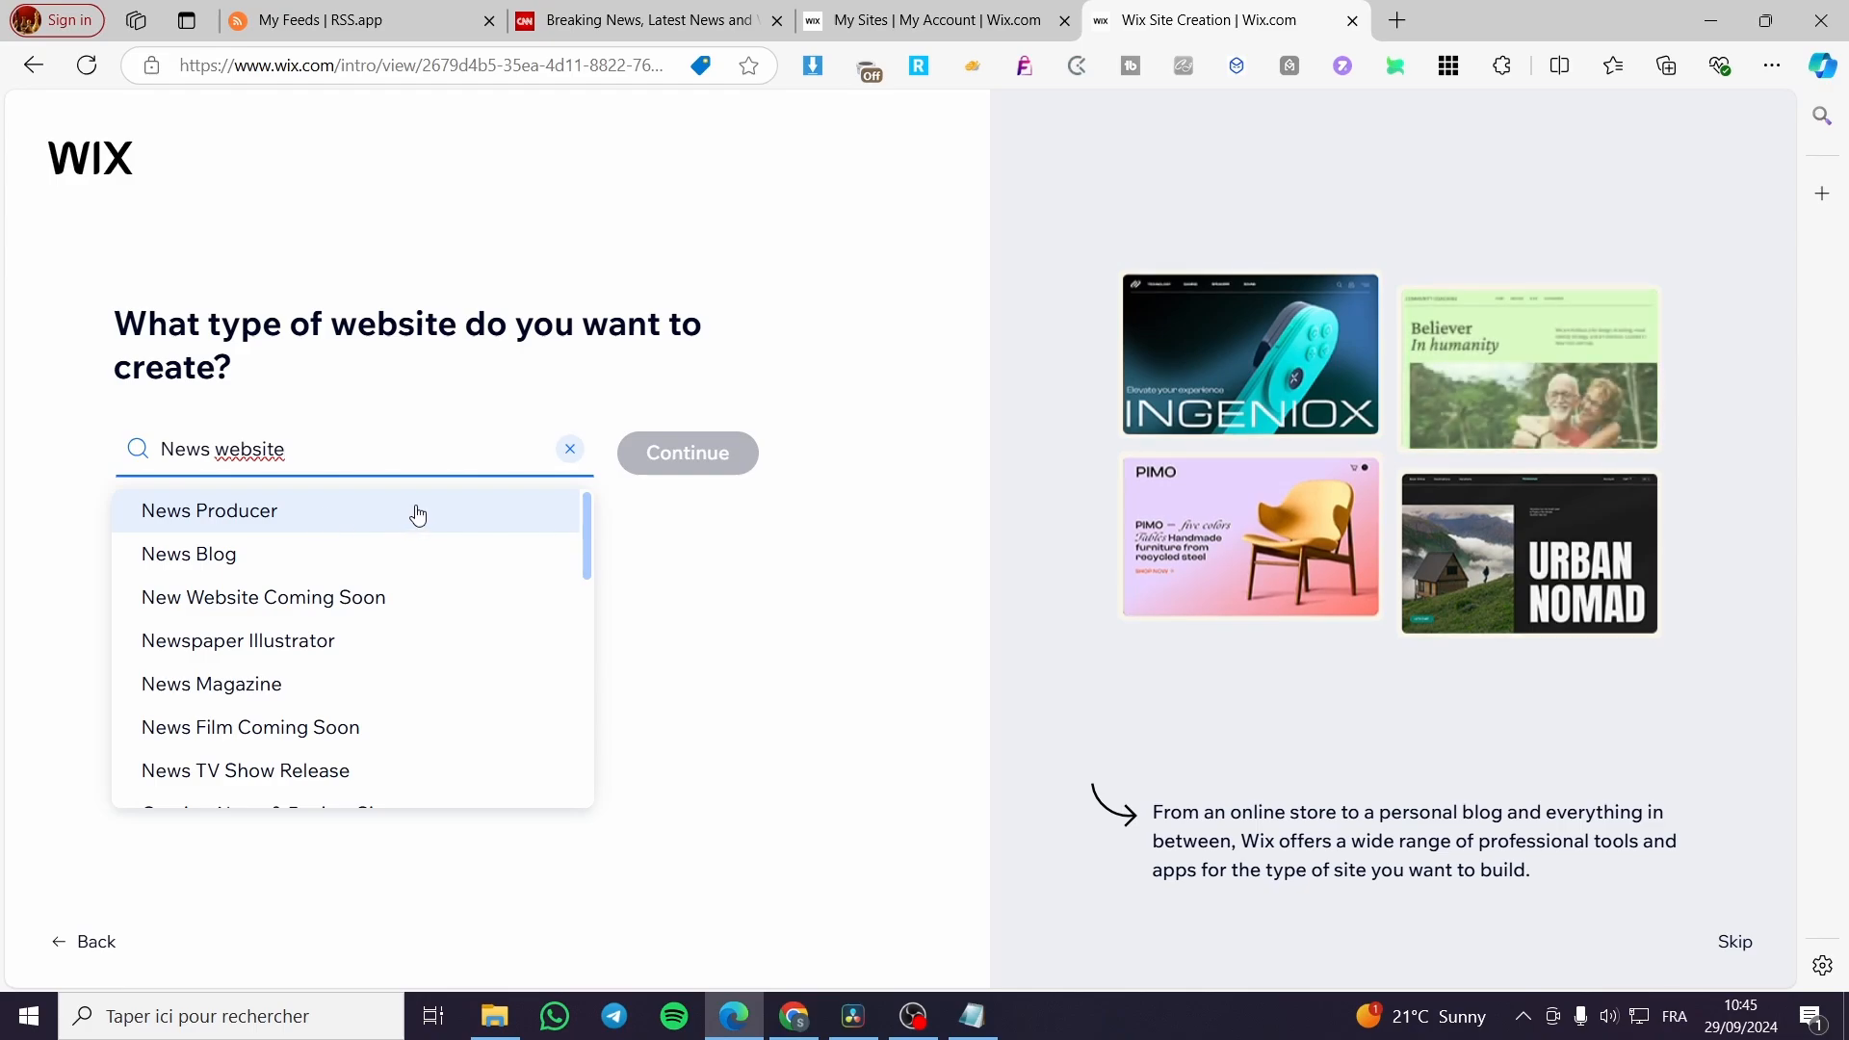
{"action": "scroll", "coordinate": [417, 515], "scroll_direction": "down", "scroll_amount": 1}
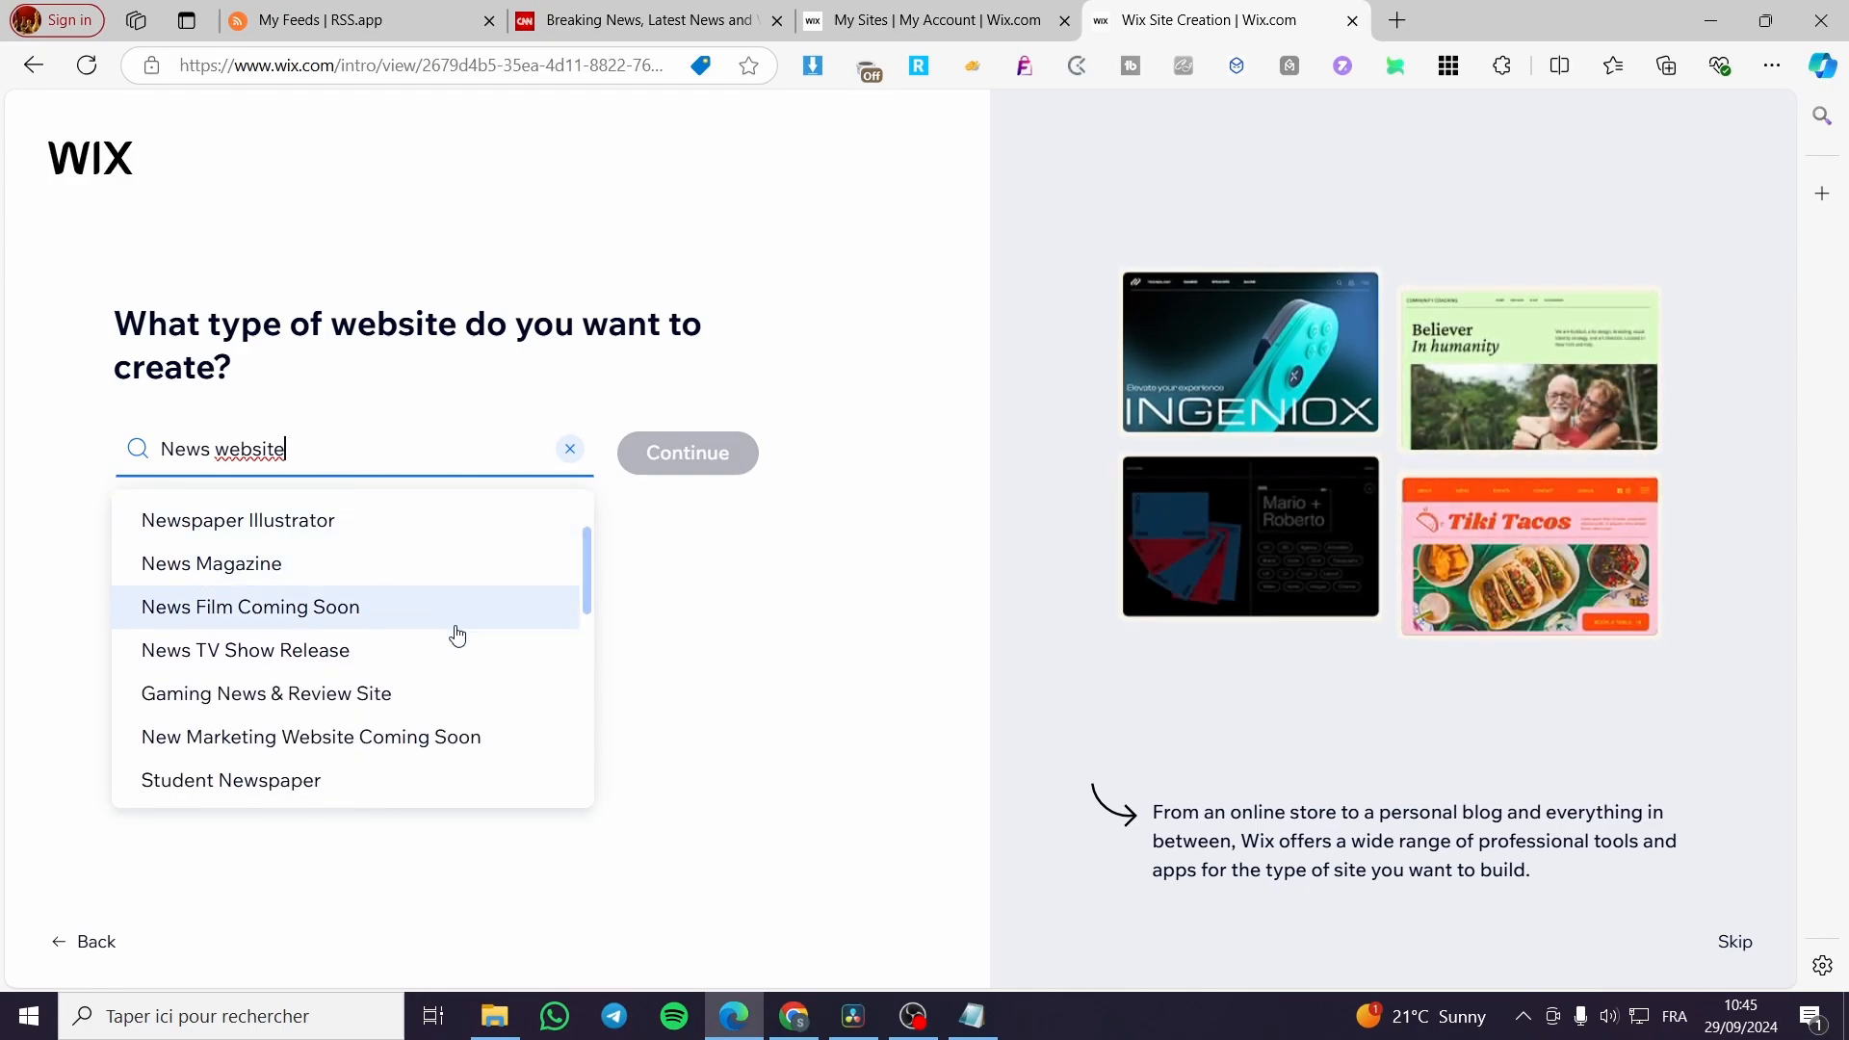
{"action": "scroll", "coordinate": [455, 635], "scroll_direction": "down", "scroll_amount": 1}
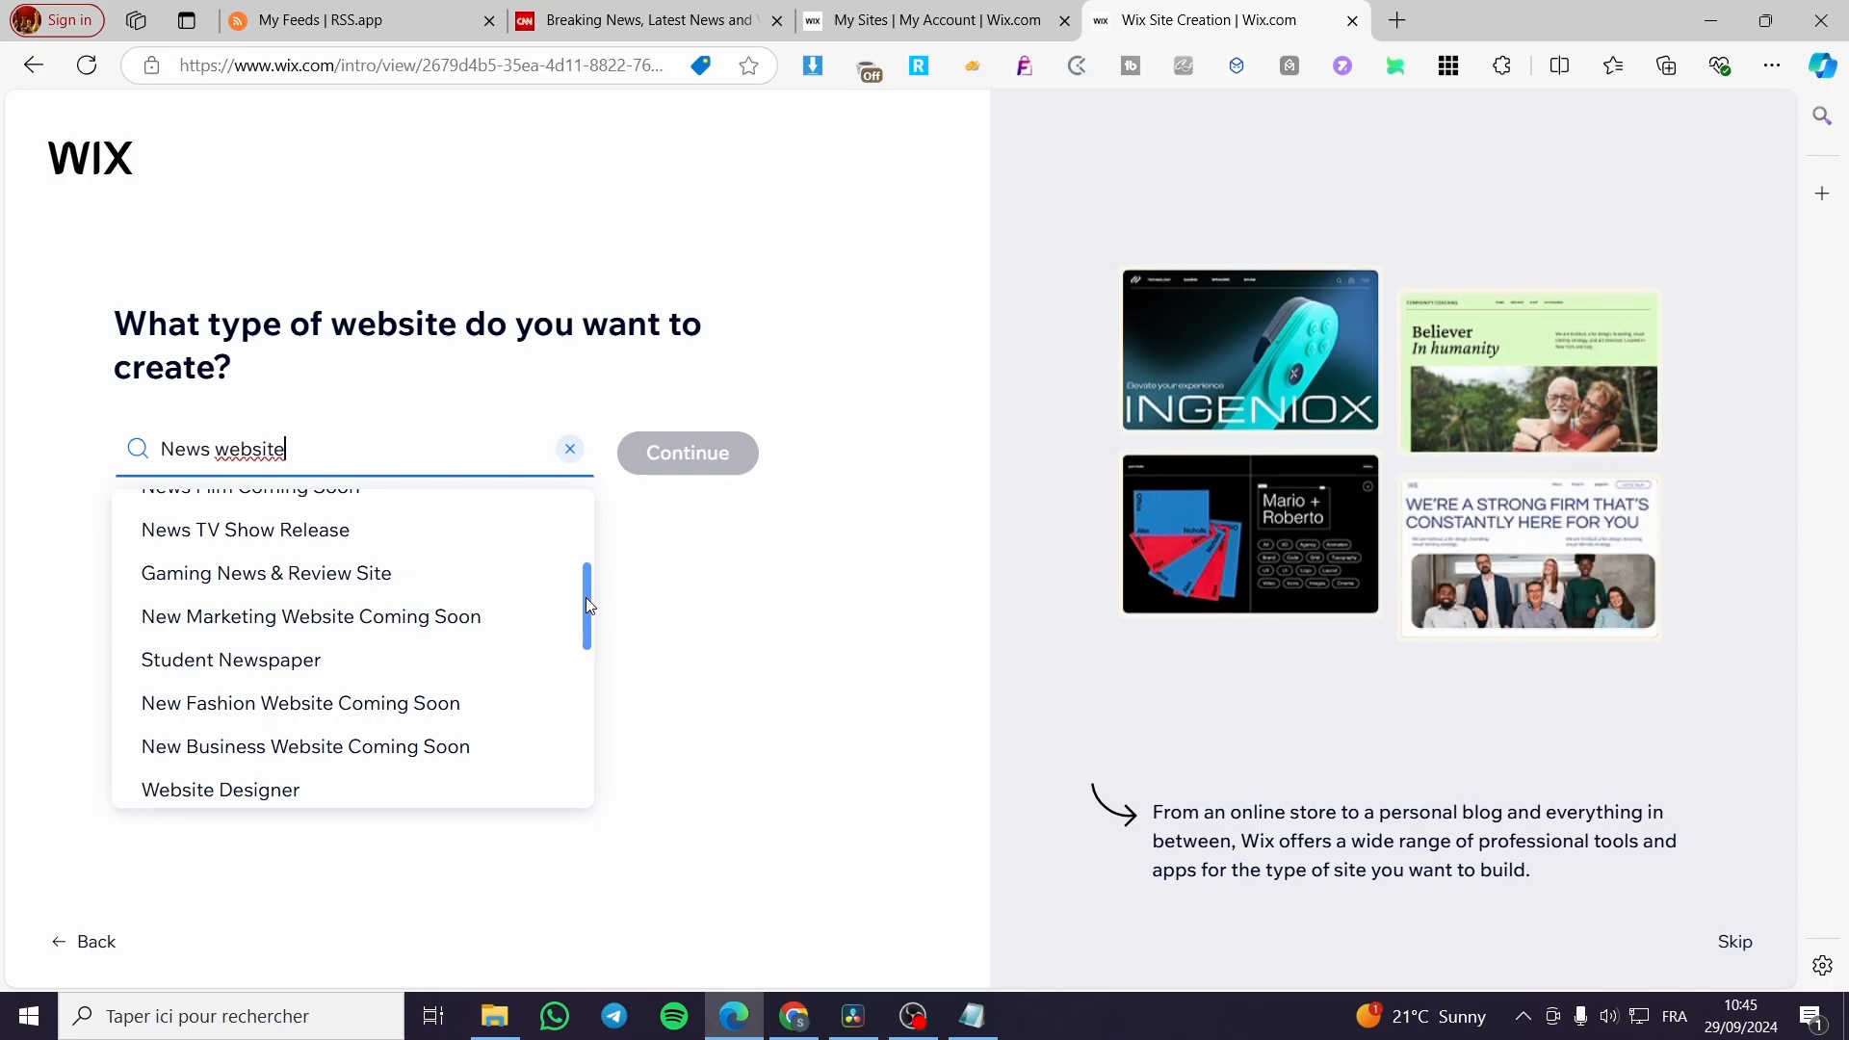
{"action": "left_click_drag", "start_coordinate": [585, 597], "coordinate": [582, 552]}
Shorten the website type search to "News", choose News Blog and continue to the site setup.
{"action": "left_click", "coordinate": [352, 453]}
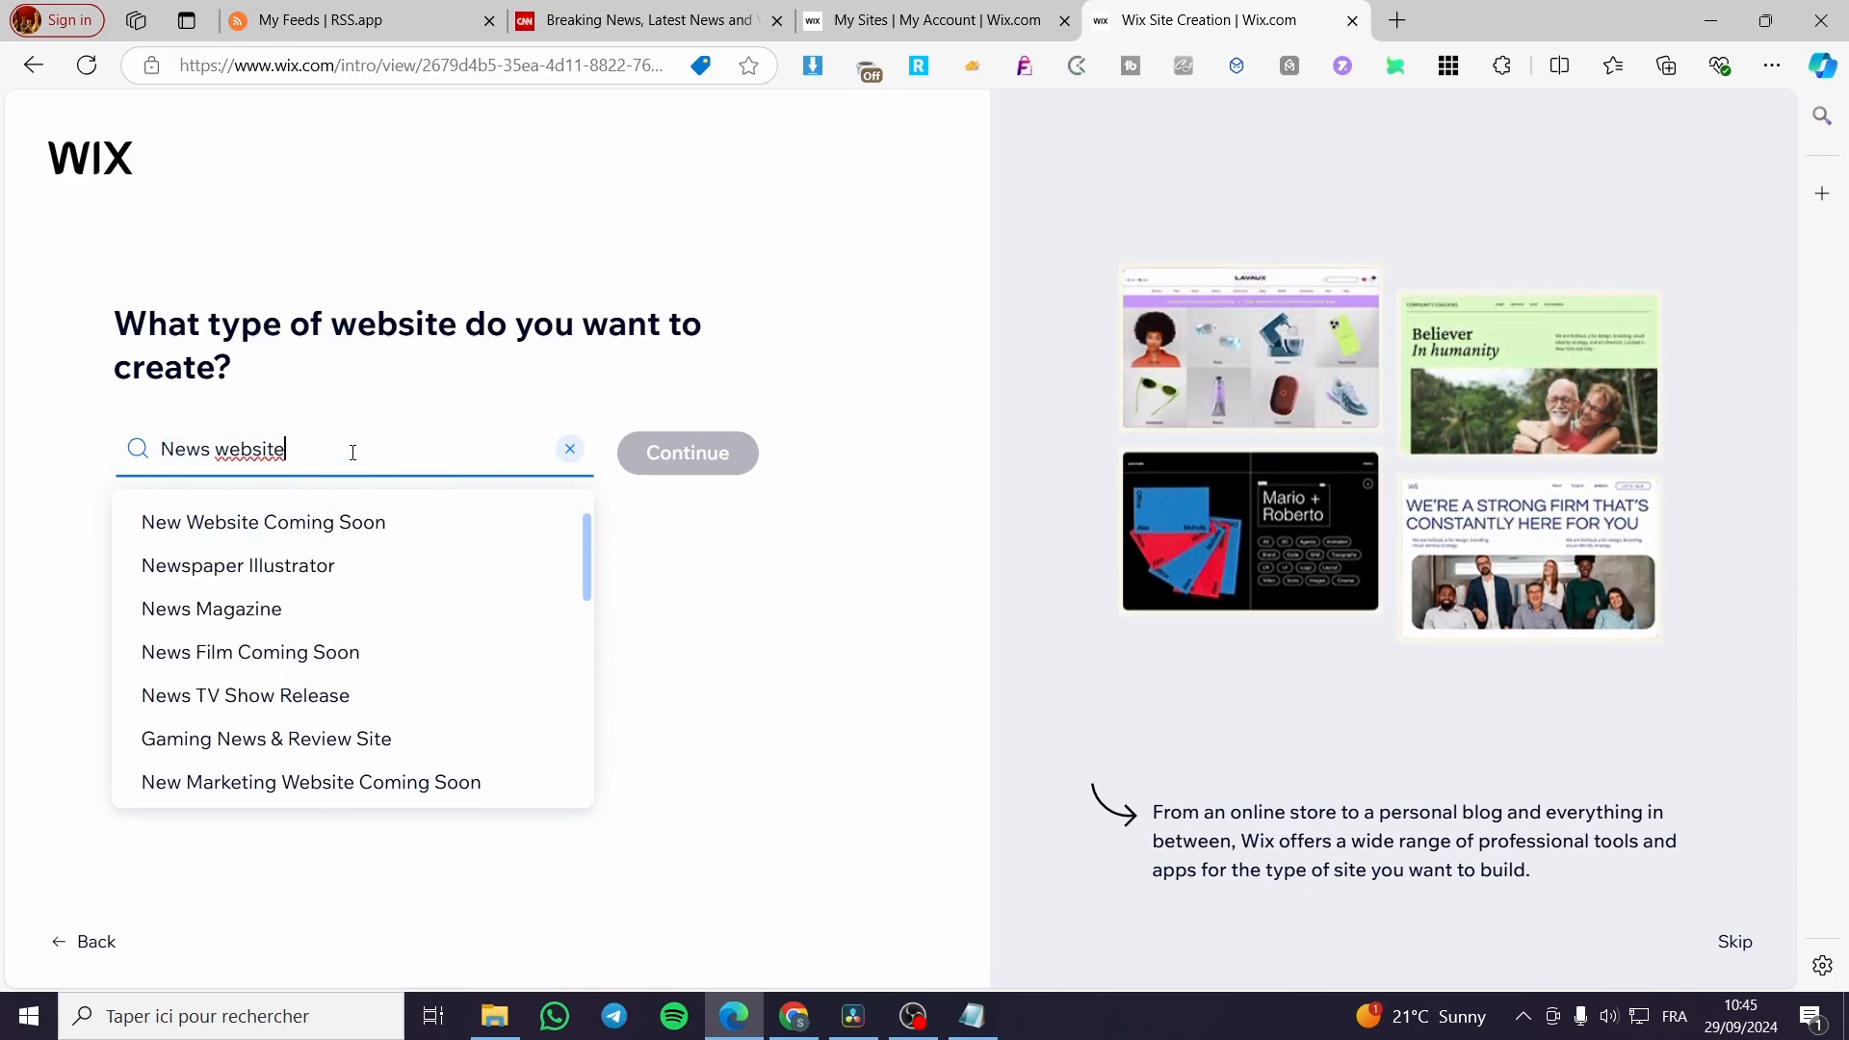
{"action": "key", "text": "BackSpace"}
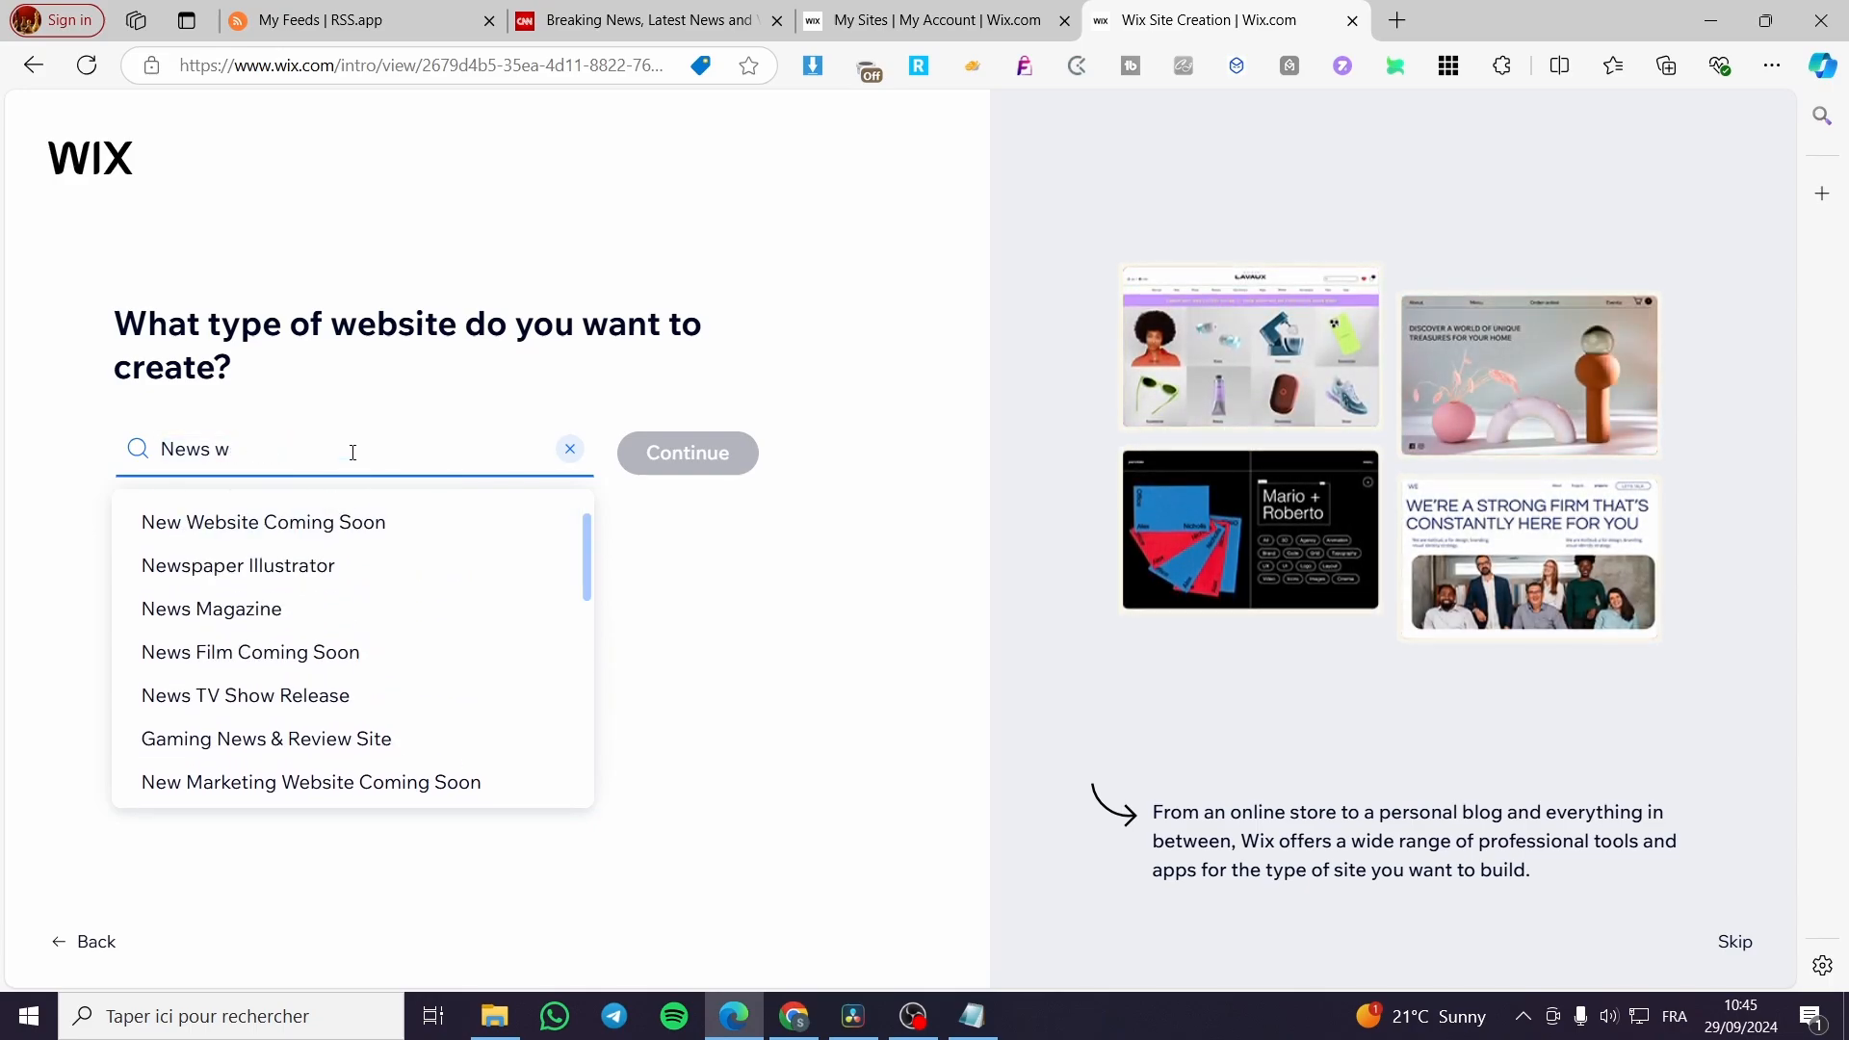
{"action": "key", "text": "BackSpace"}
{"action": "key", "text": "BackSpace"}
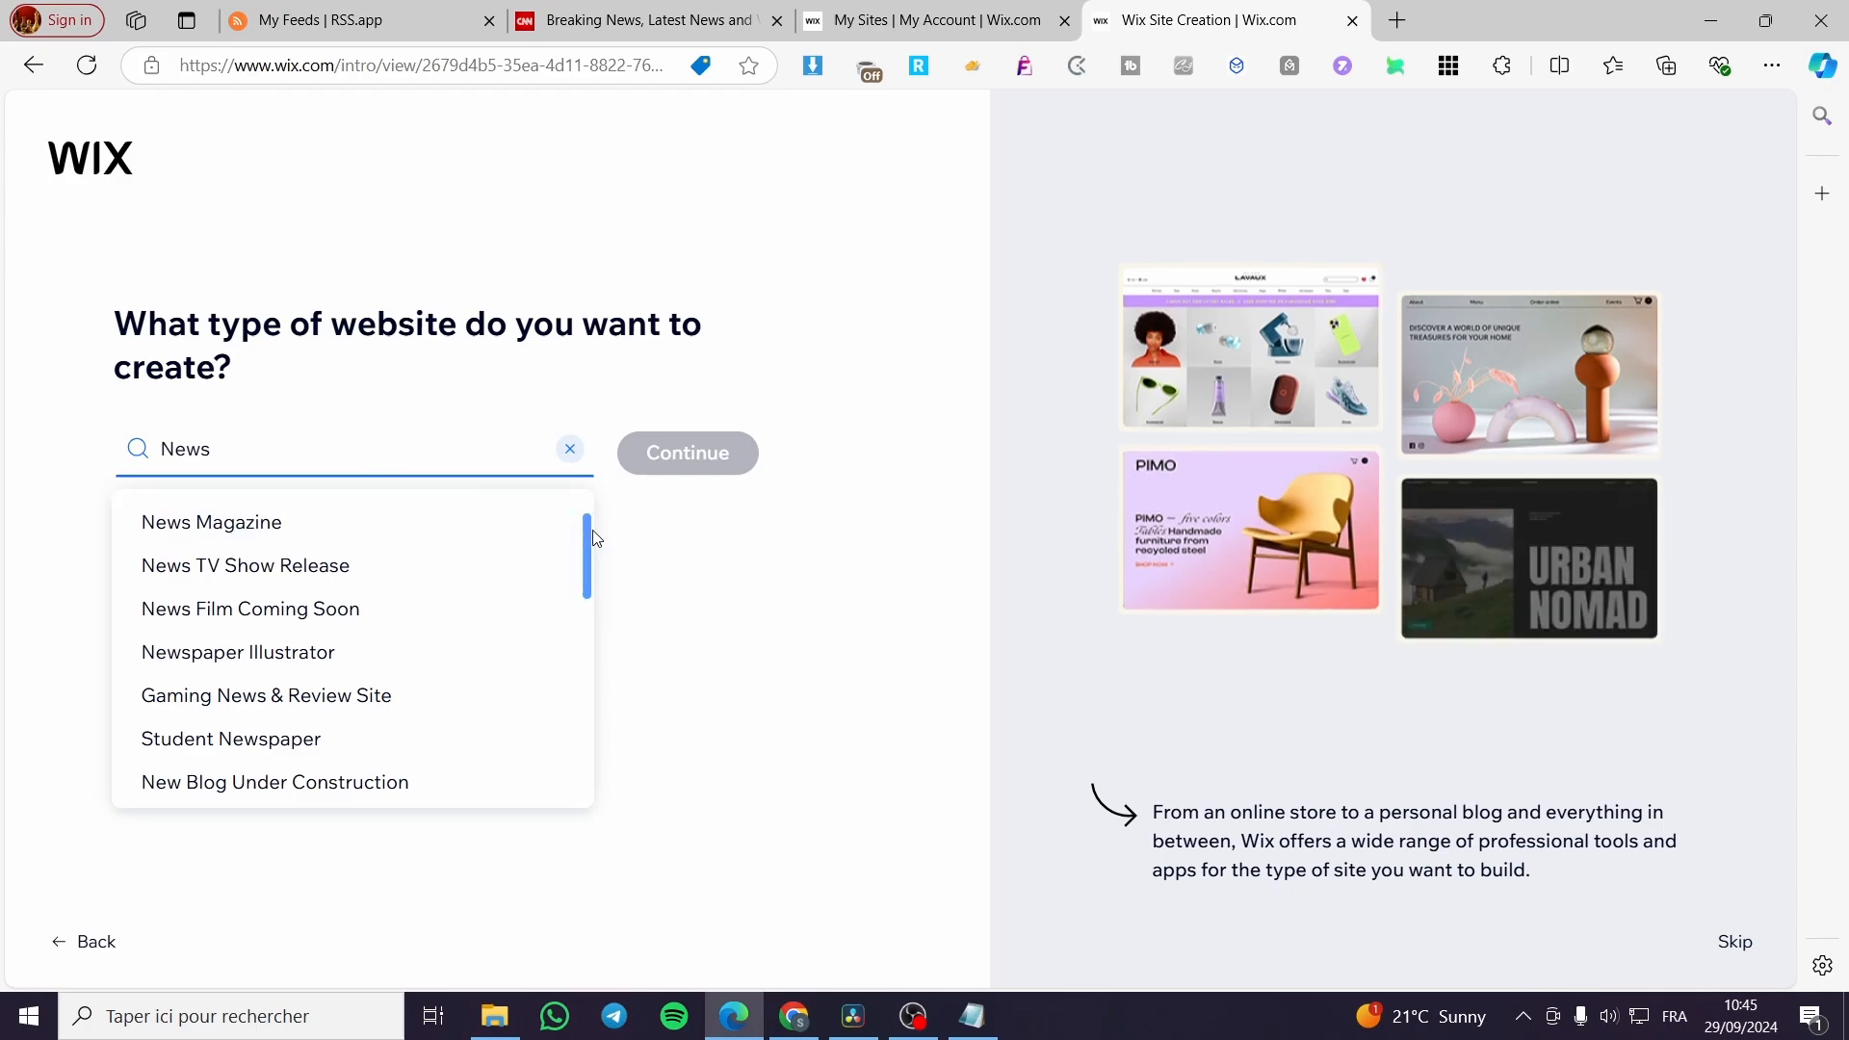
{"action": "left_click_drag", "start_coordinate": [588, 539], "coordinate": [590, 512]}
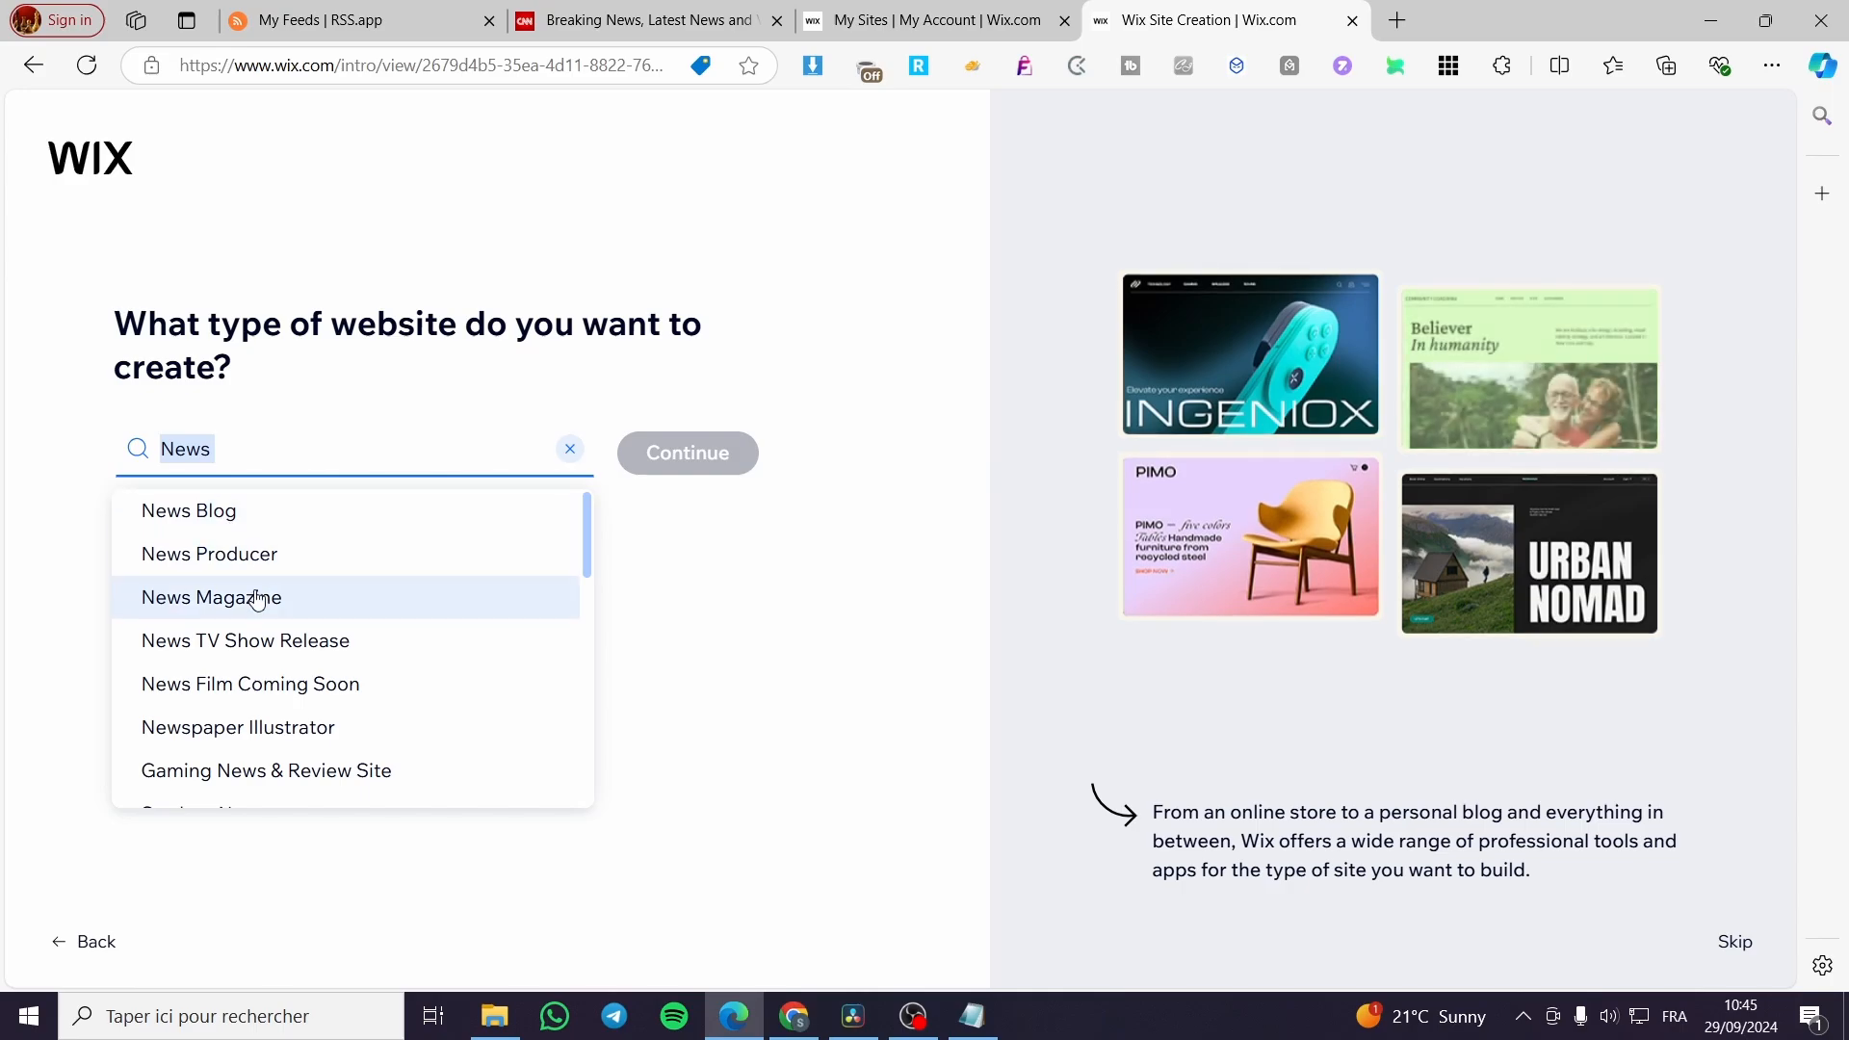
{"action": "left_click", "coordinate": [227, 515]}
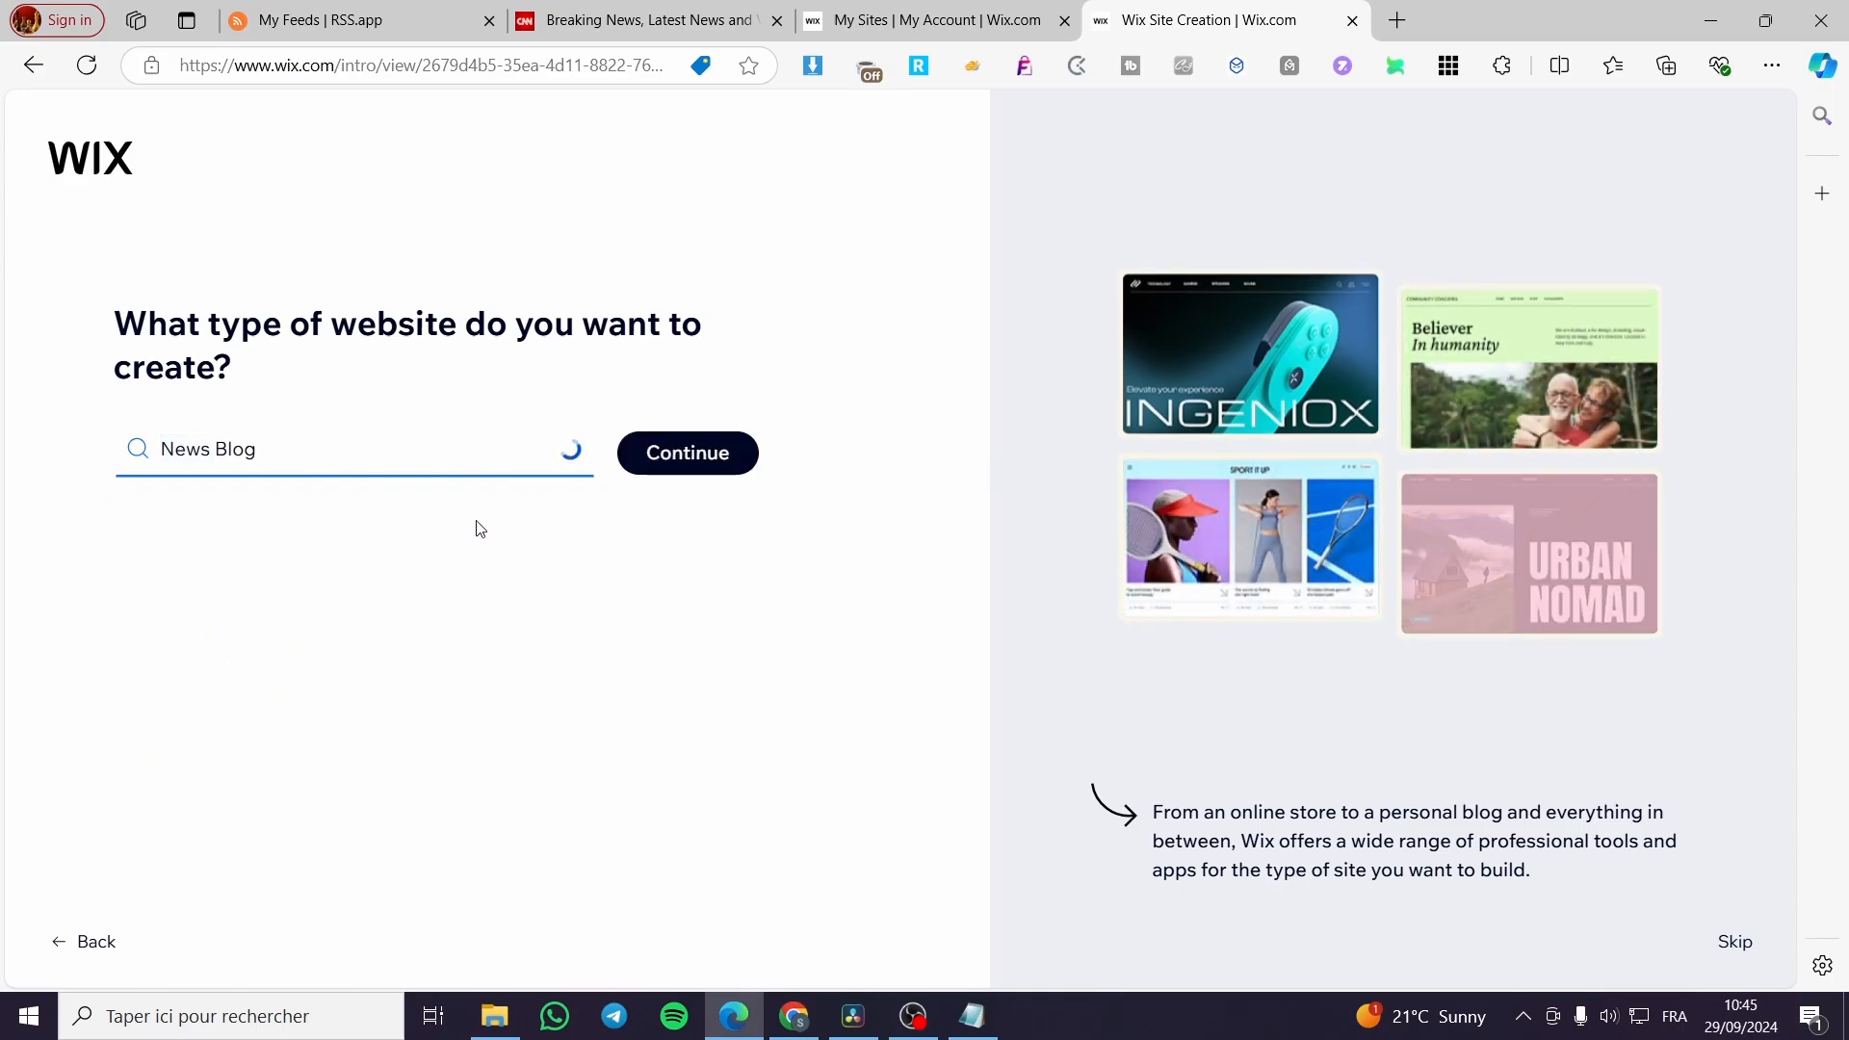
{"action": "left_click", "coordinate": [722, 458]}
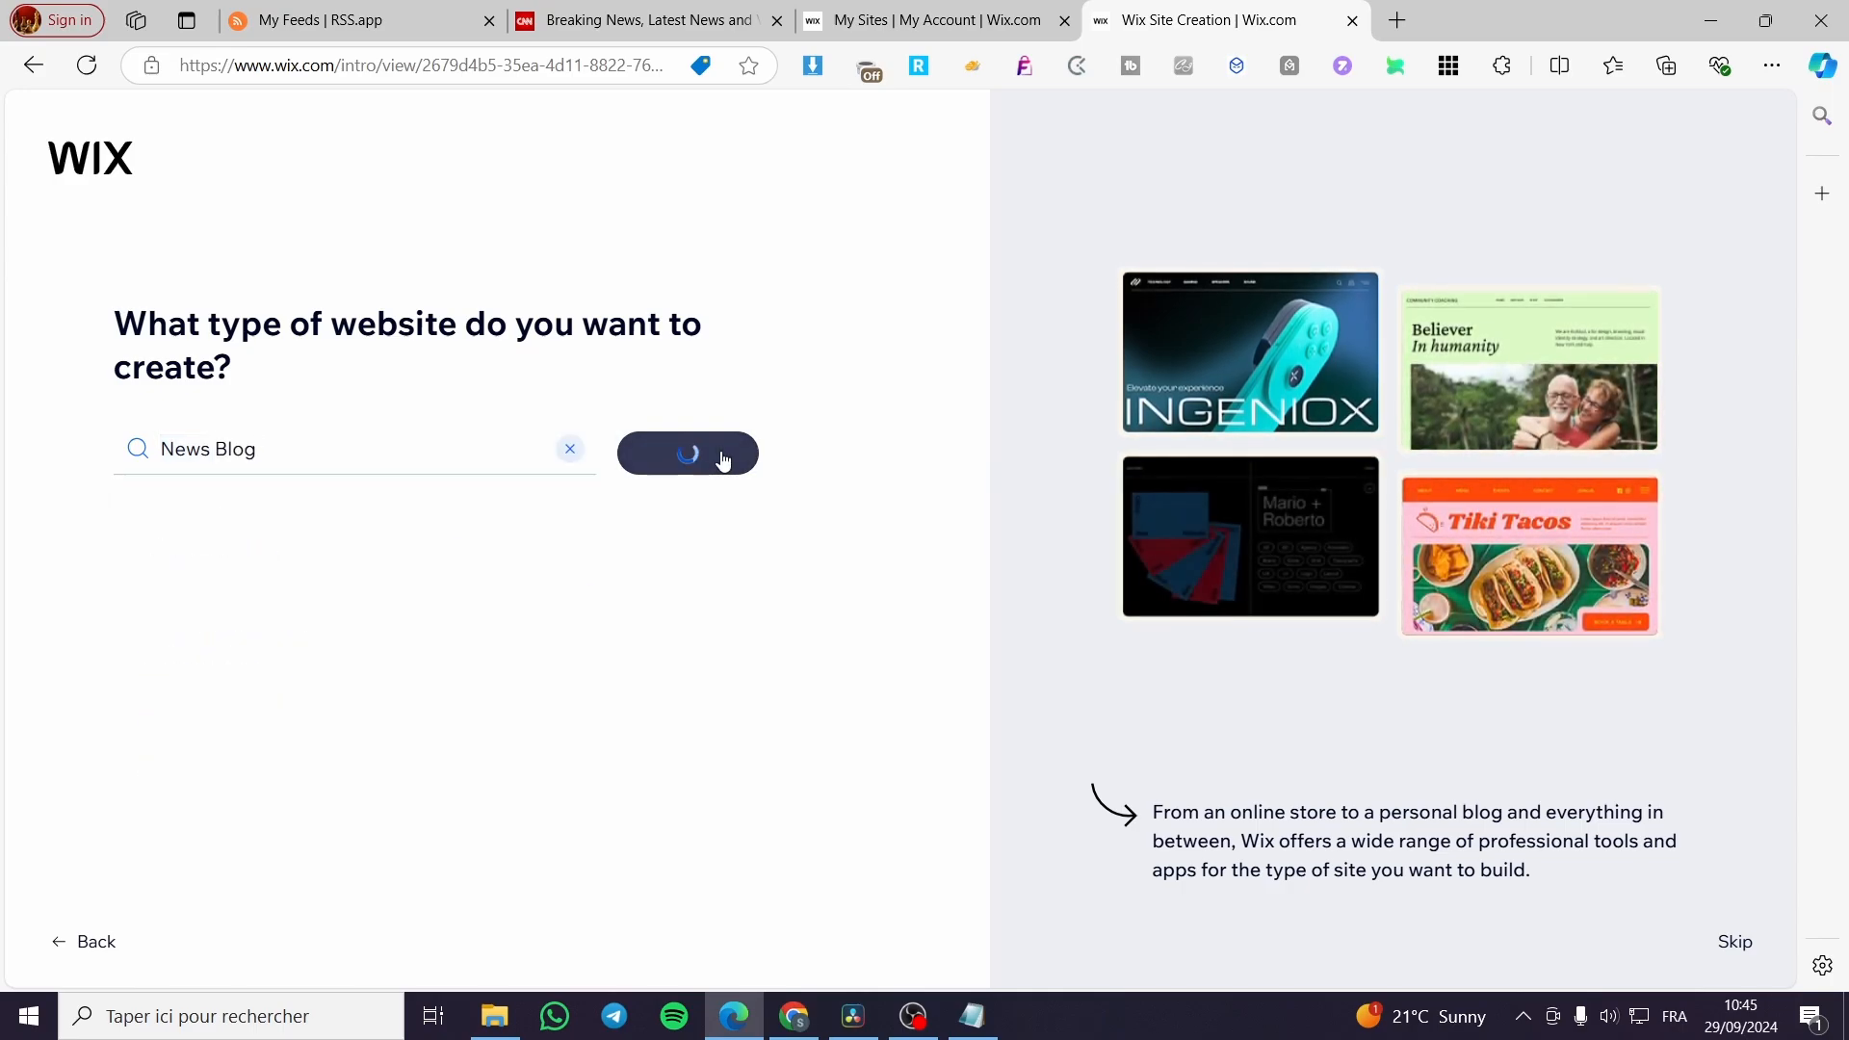
{"action": "right_click", "coordinate": [713, 462]}
{"action": "left_click", "coordinate": [642, 570]}
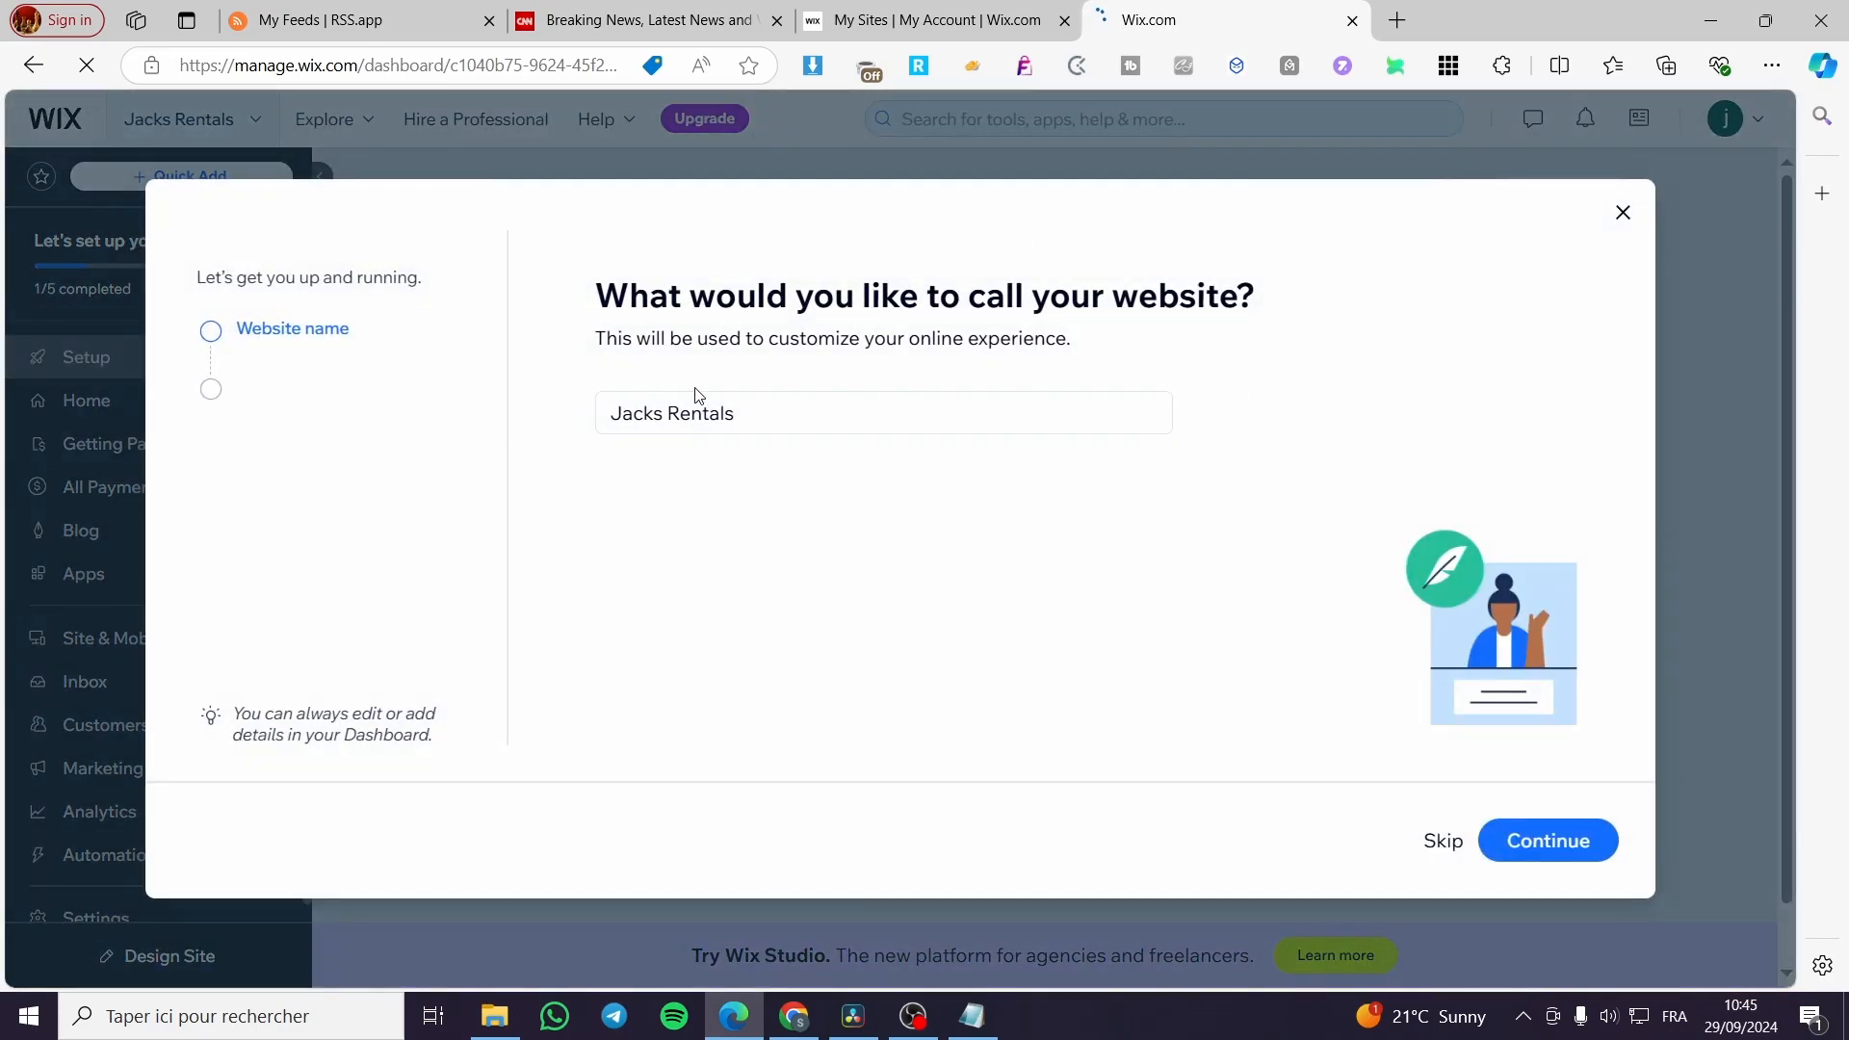
Name the website "Jacks News" and continue to the site goals.
{"action": "triple_click", "coordinate": [737, 412]}
{"action": "left_click", "coordinate": [741, 412]}
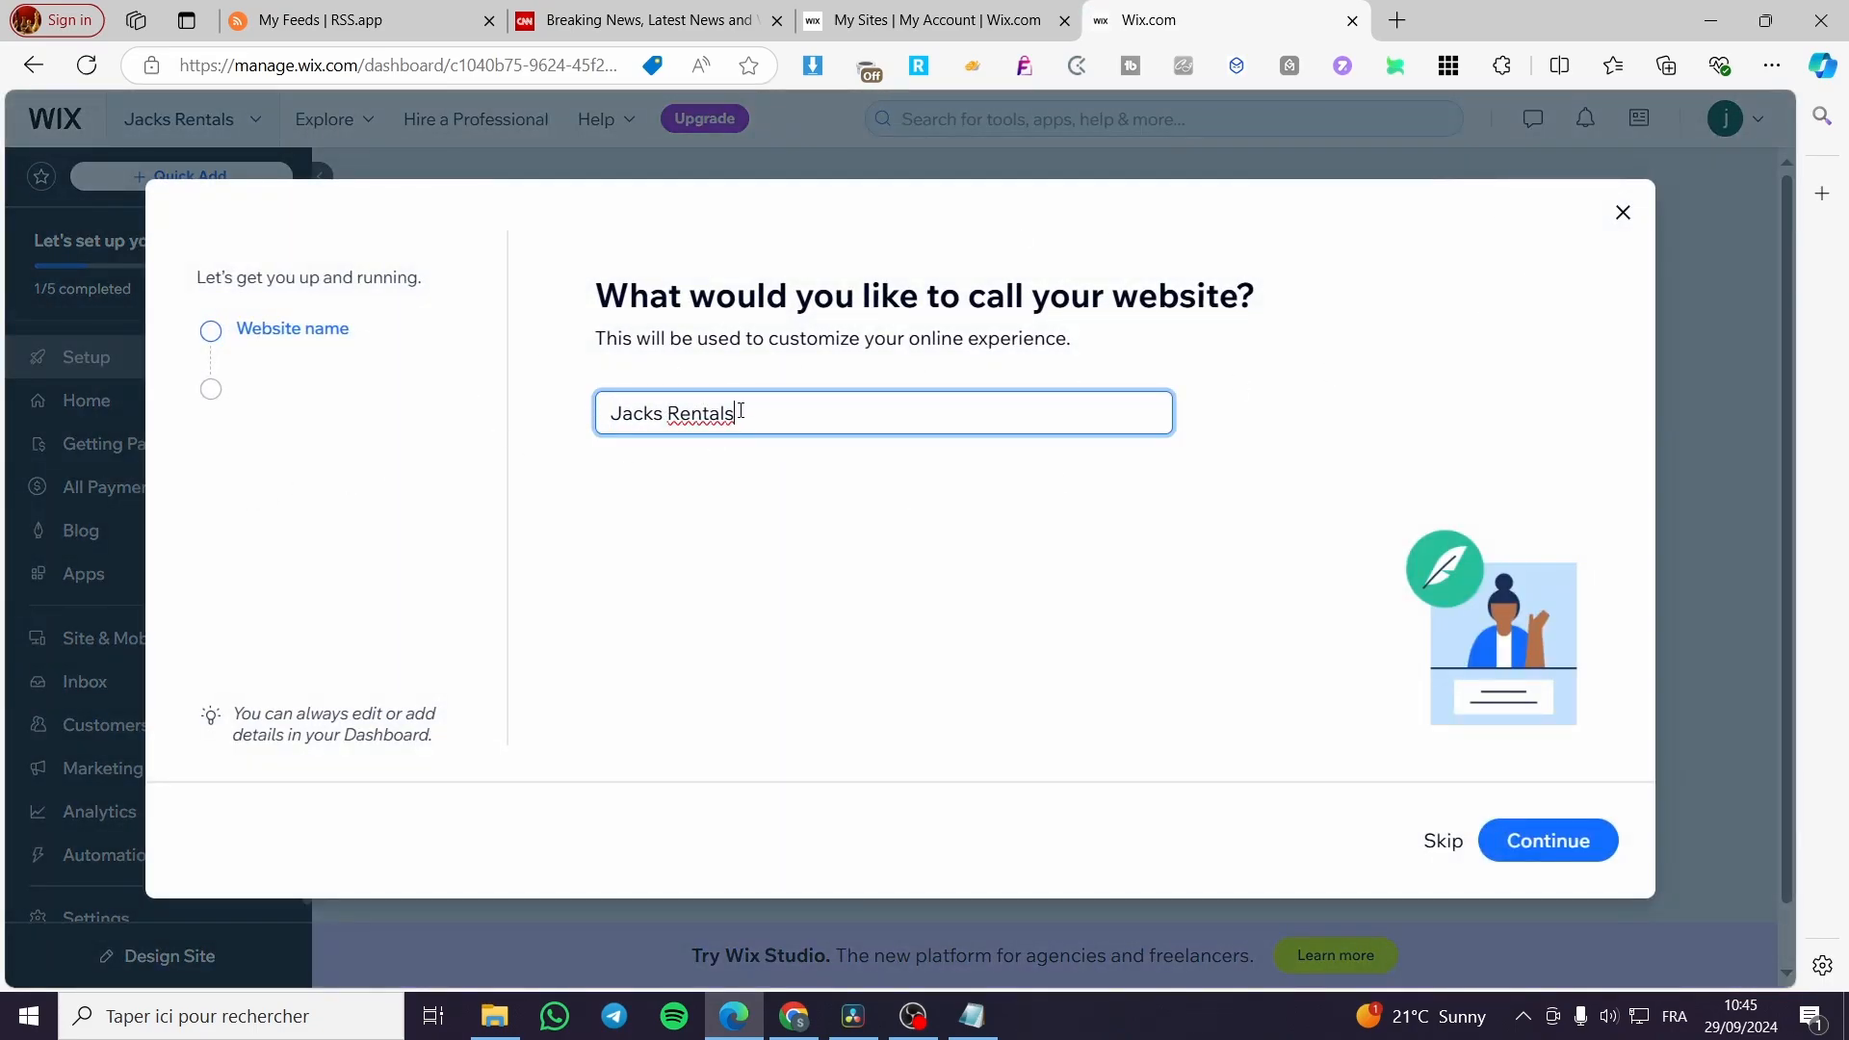
{"action": "key", "text": "BackSpace"}
{"action": "key", "text": "BackSpace"}
{"action": "left_click", "coordinate": [1584, 859]}
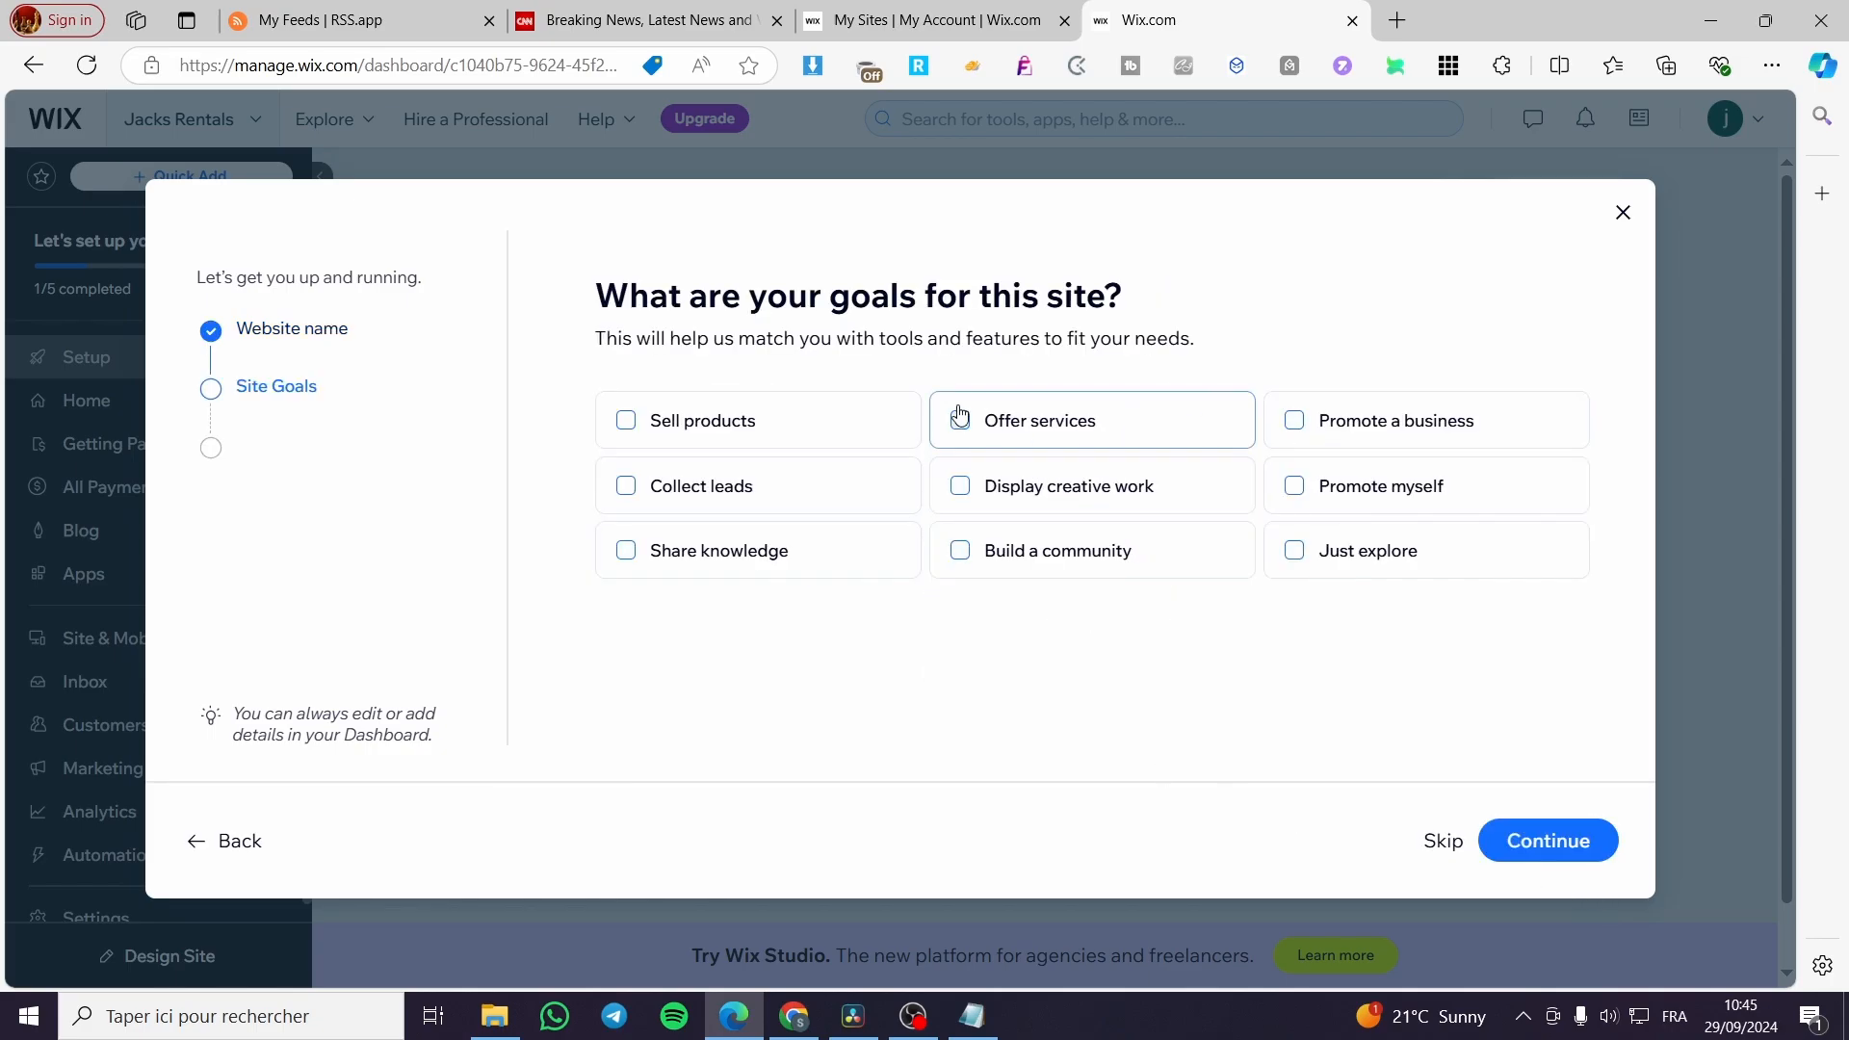
Set the site goals to Share knowledge, Collect leads and Build a community, and submit them.
{"action": "left_click", "coordinate": [711, 550]}
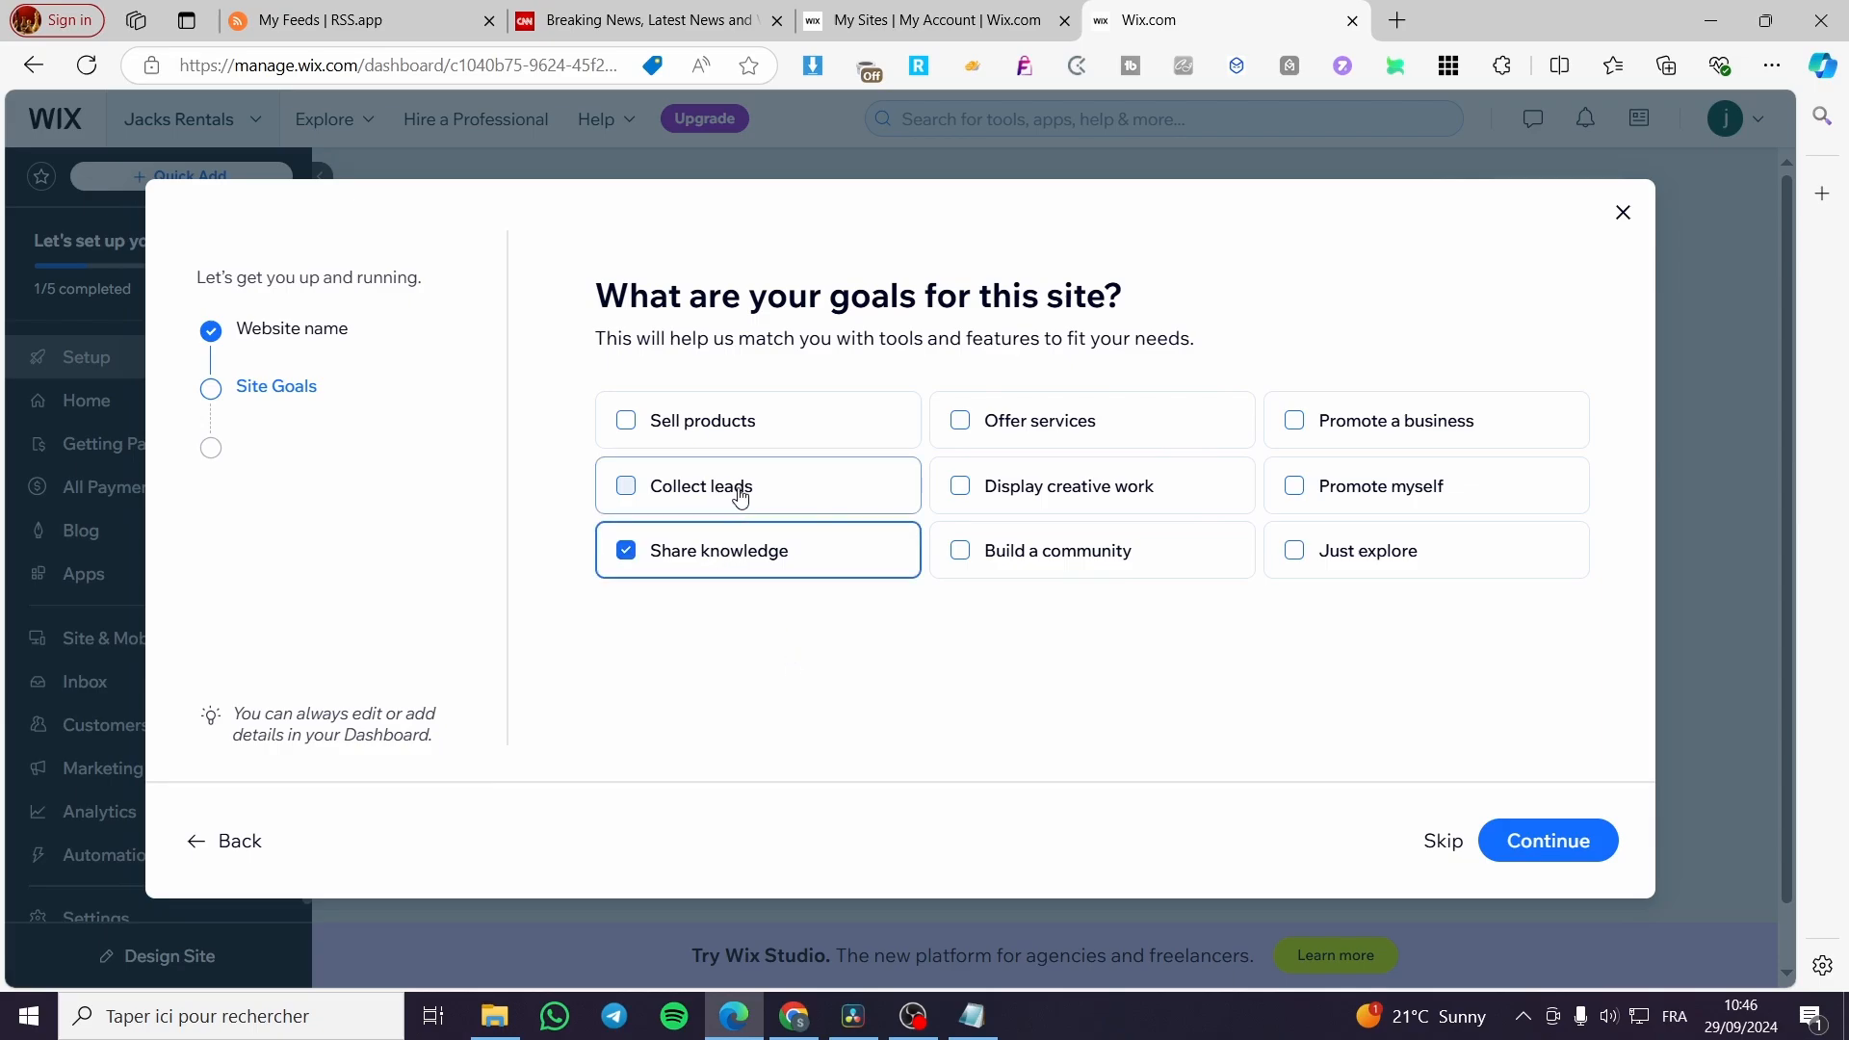
{"action": "left_click", "coordinate": [836, 495]}
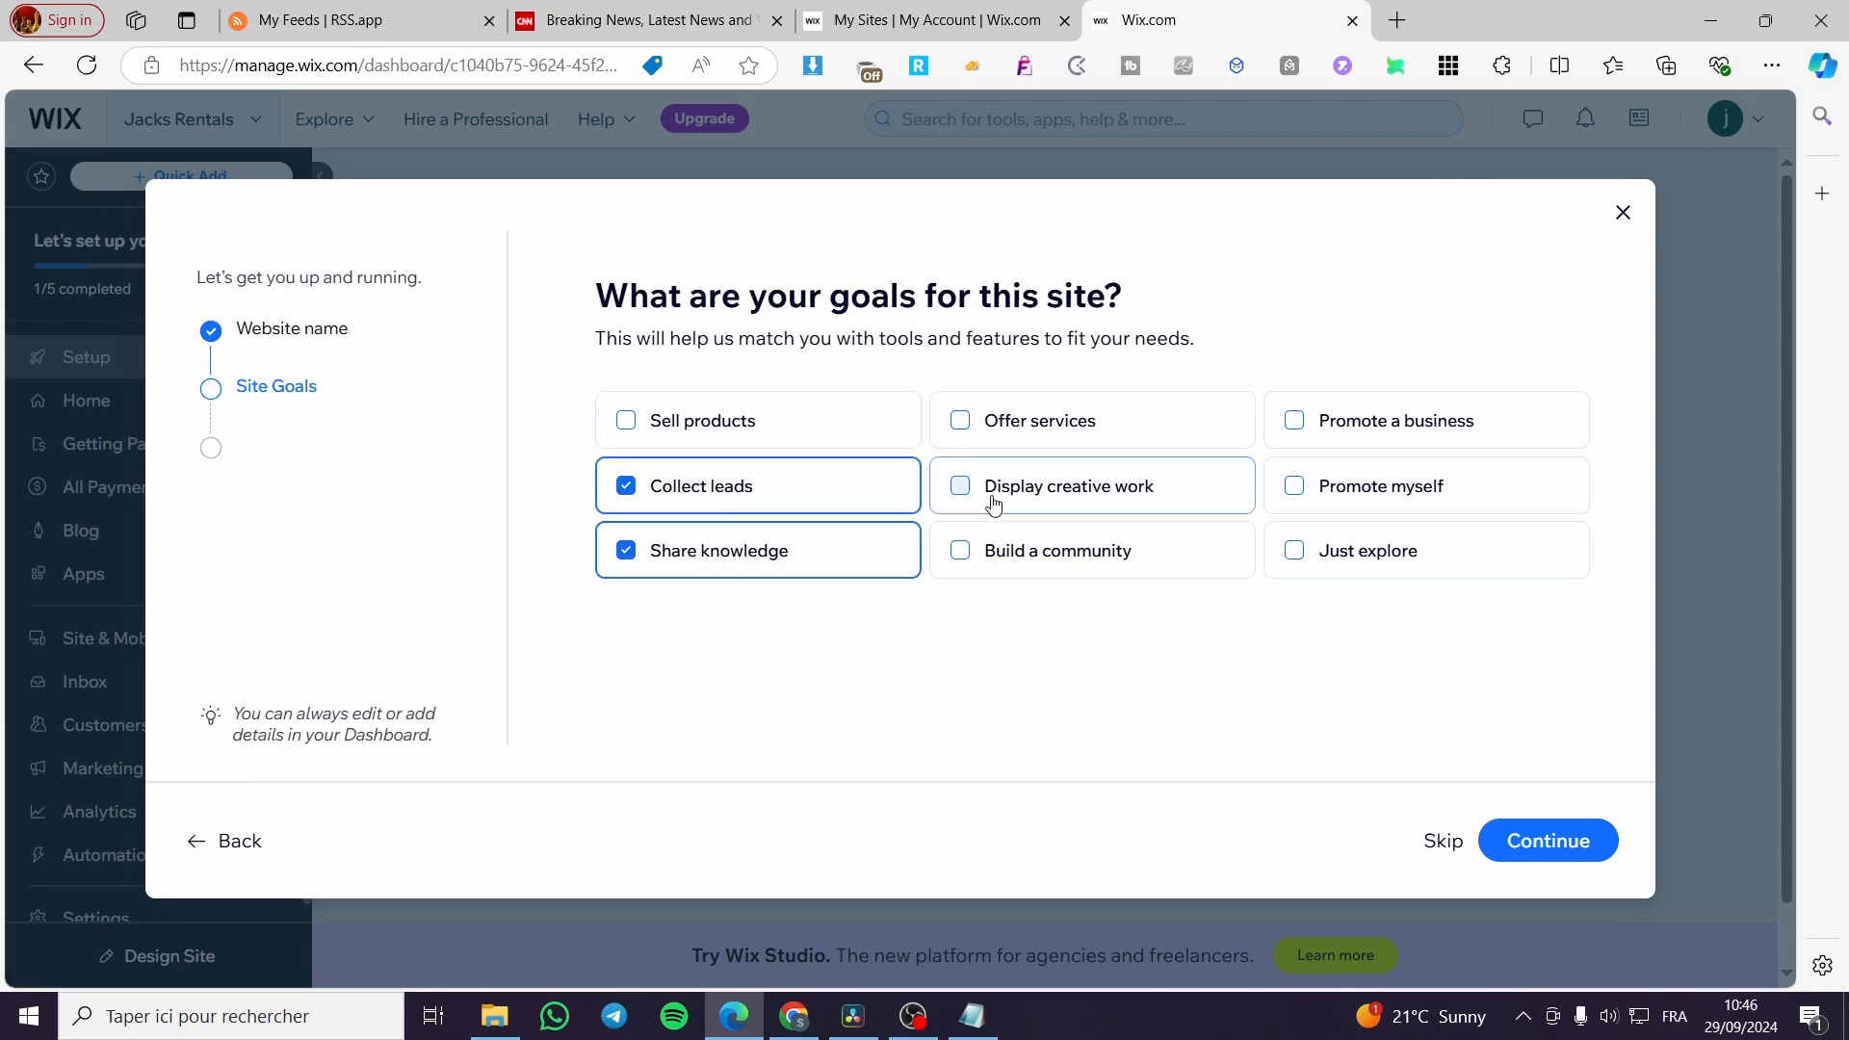
{"action": "left_click", "coordinate": [1122, 569]}
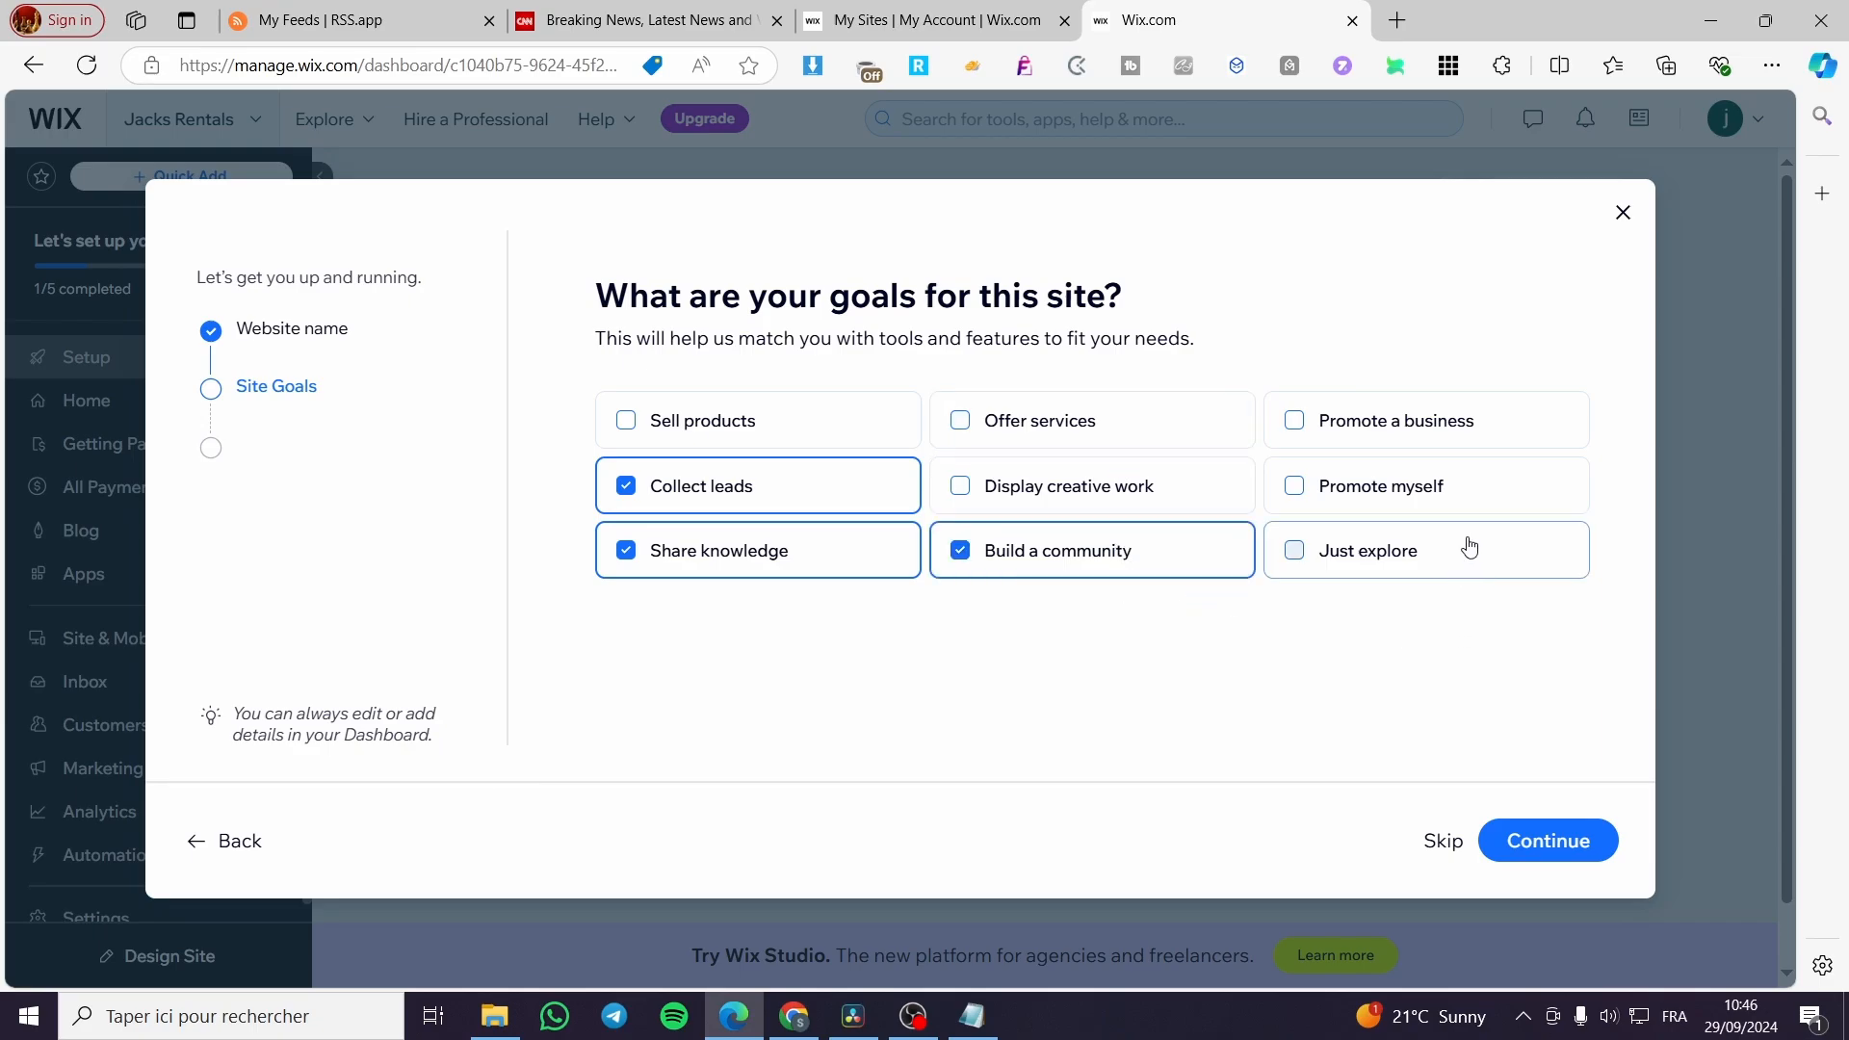
{"action": "left_click", "coordinate": [1570, 847]}
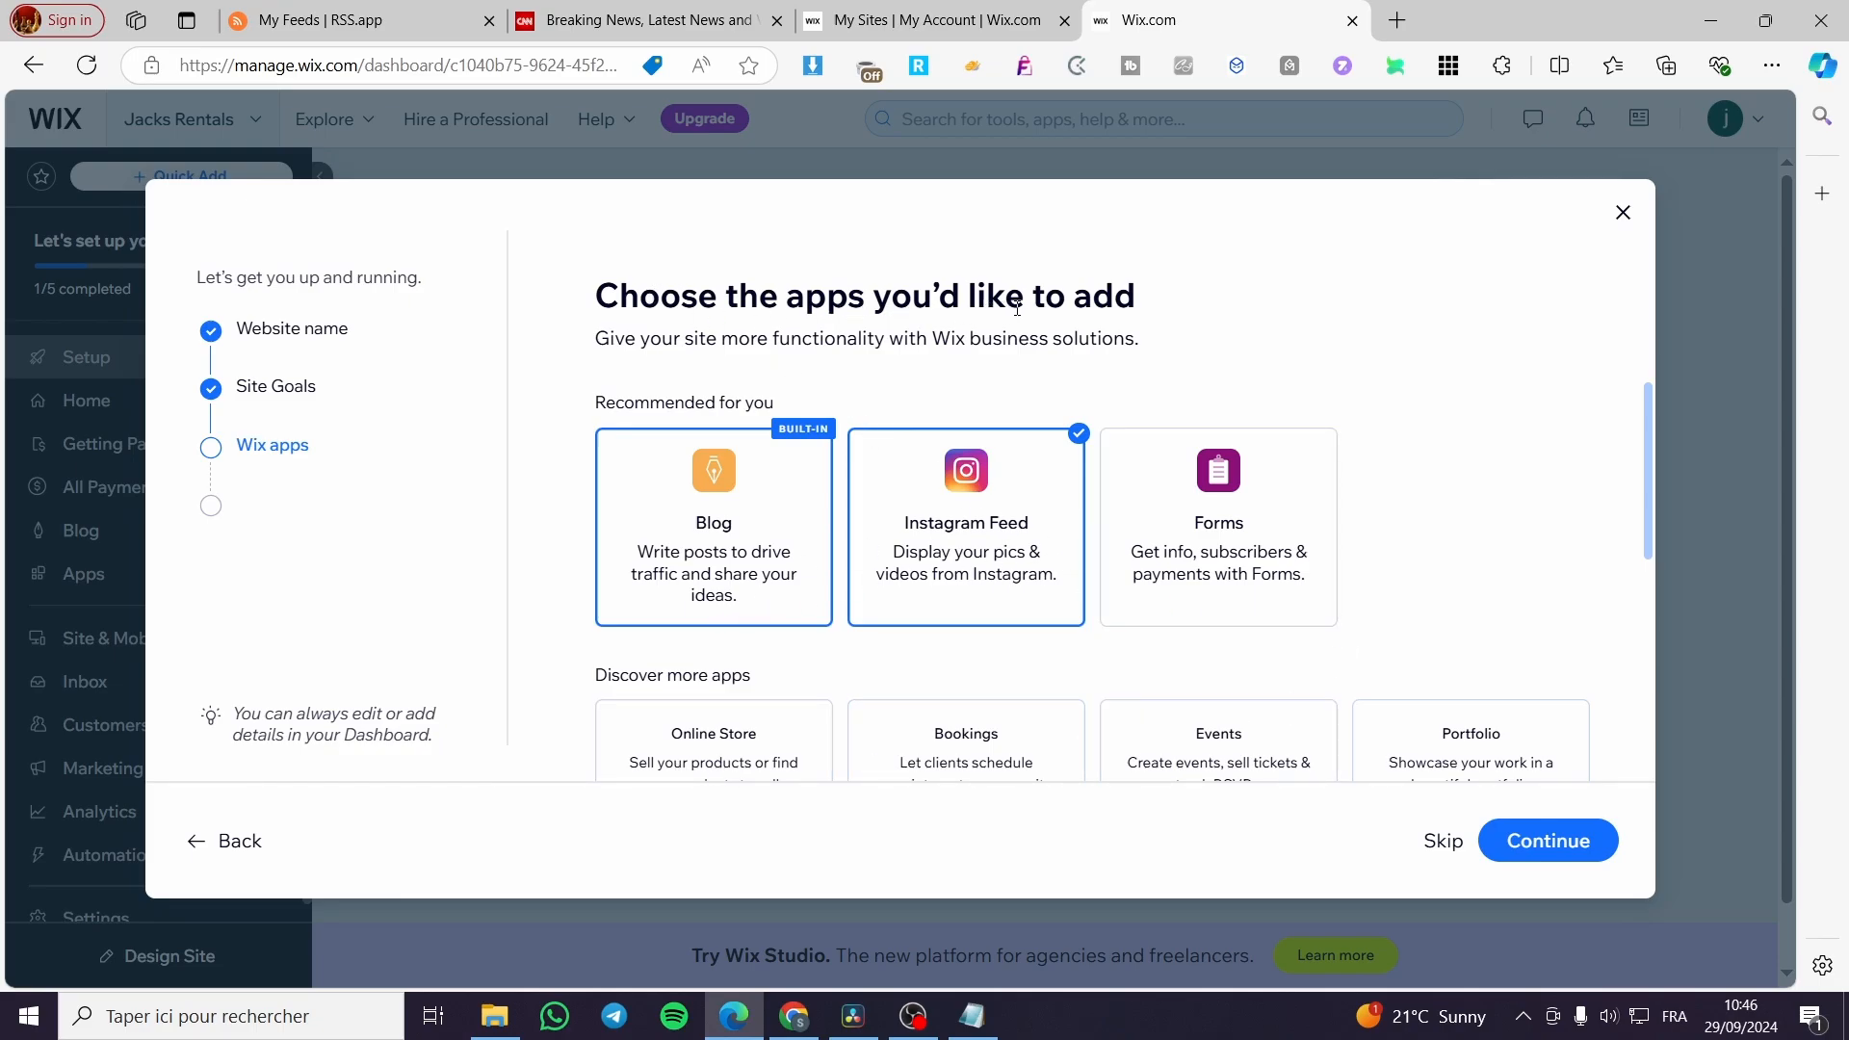
Review the available apps, accept the preselected Blog and Instagram Feed, and continue to the site dashboard.
{"action": "scroll", "coordinate": [1424, 478], "scroll_direction": "down", "scroll_amount": 3}
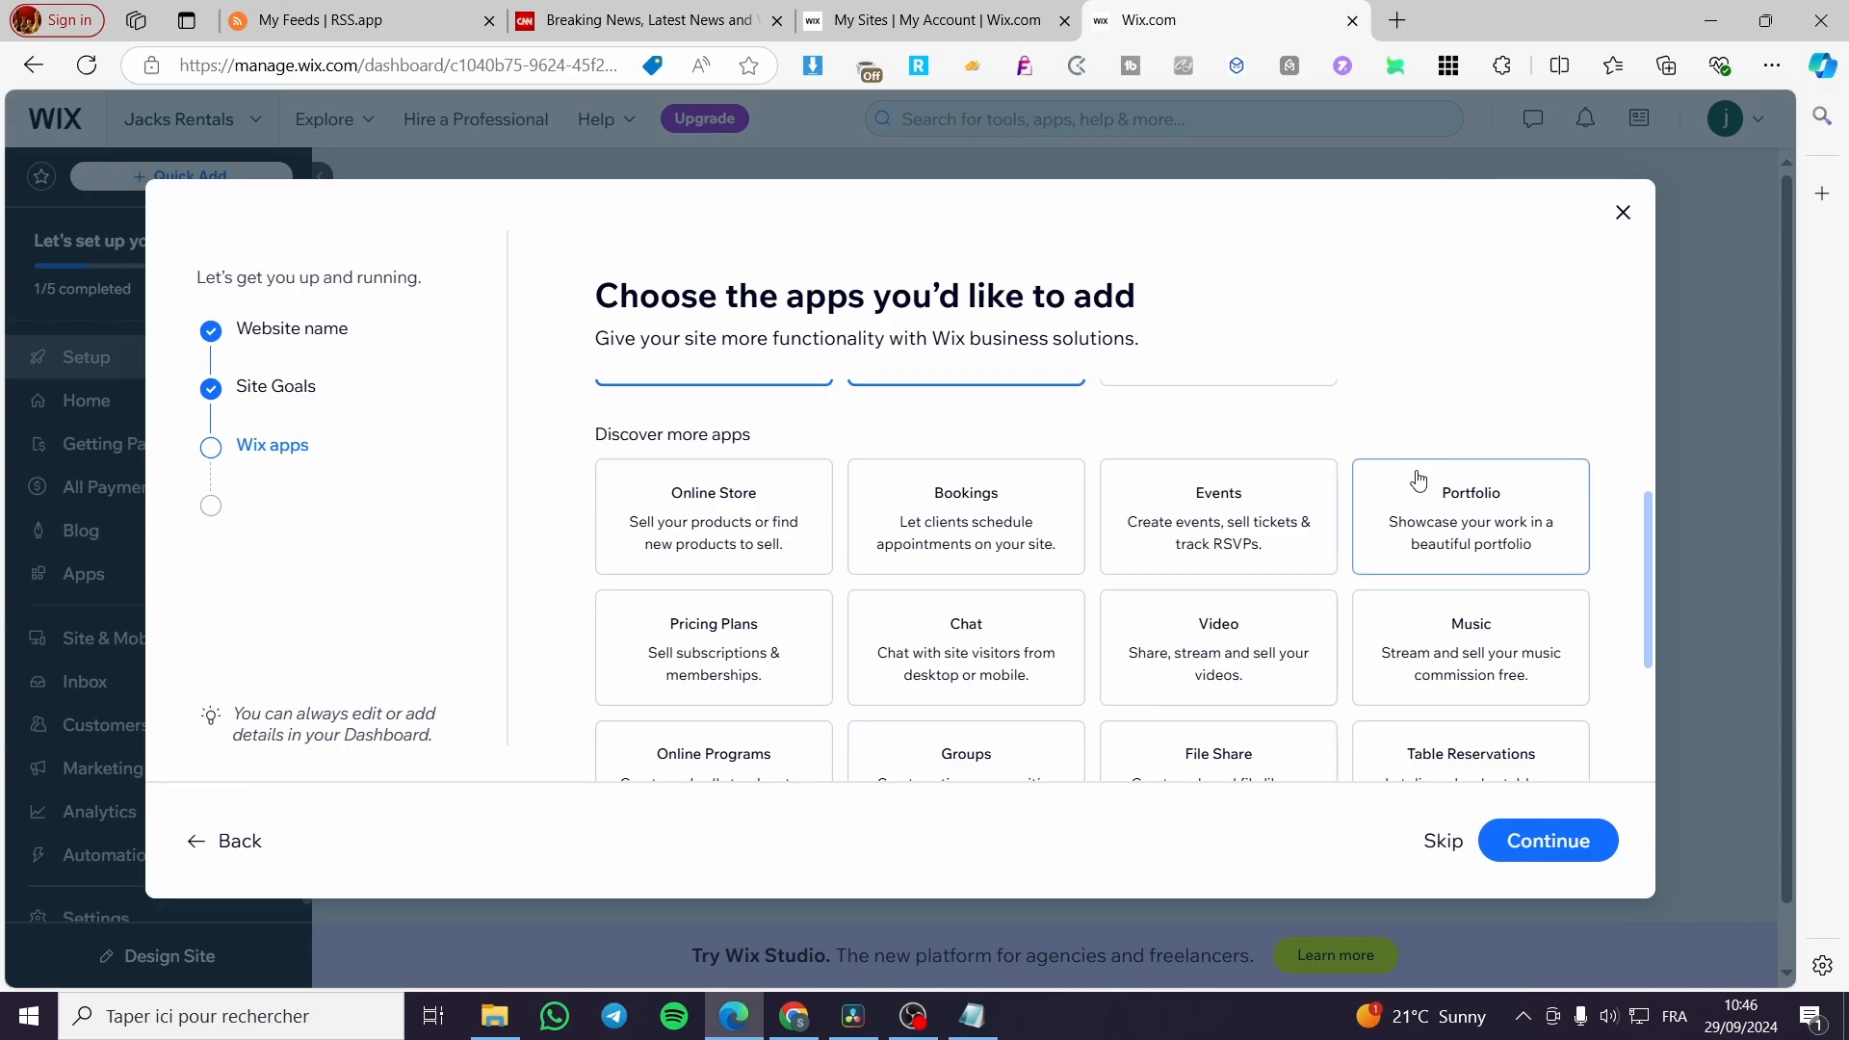
{"action": "scroll", "coordinate": [1411, 482], "scroll_direction": "up", "scroll_amount": 3}
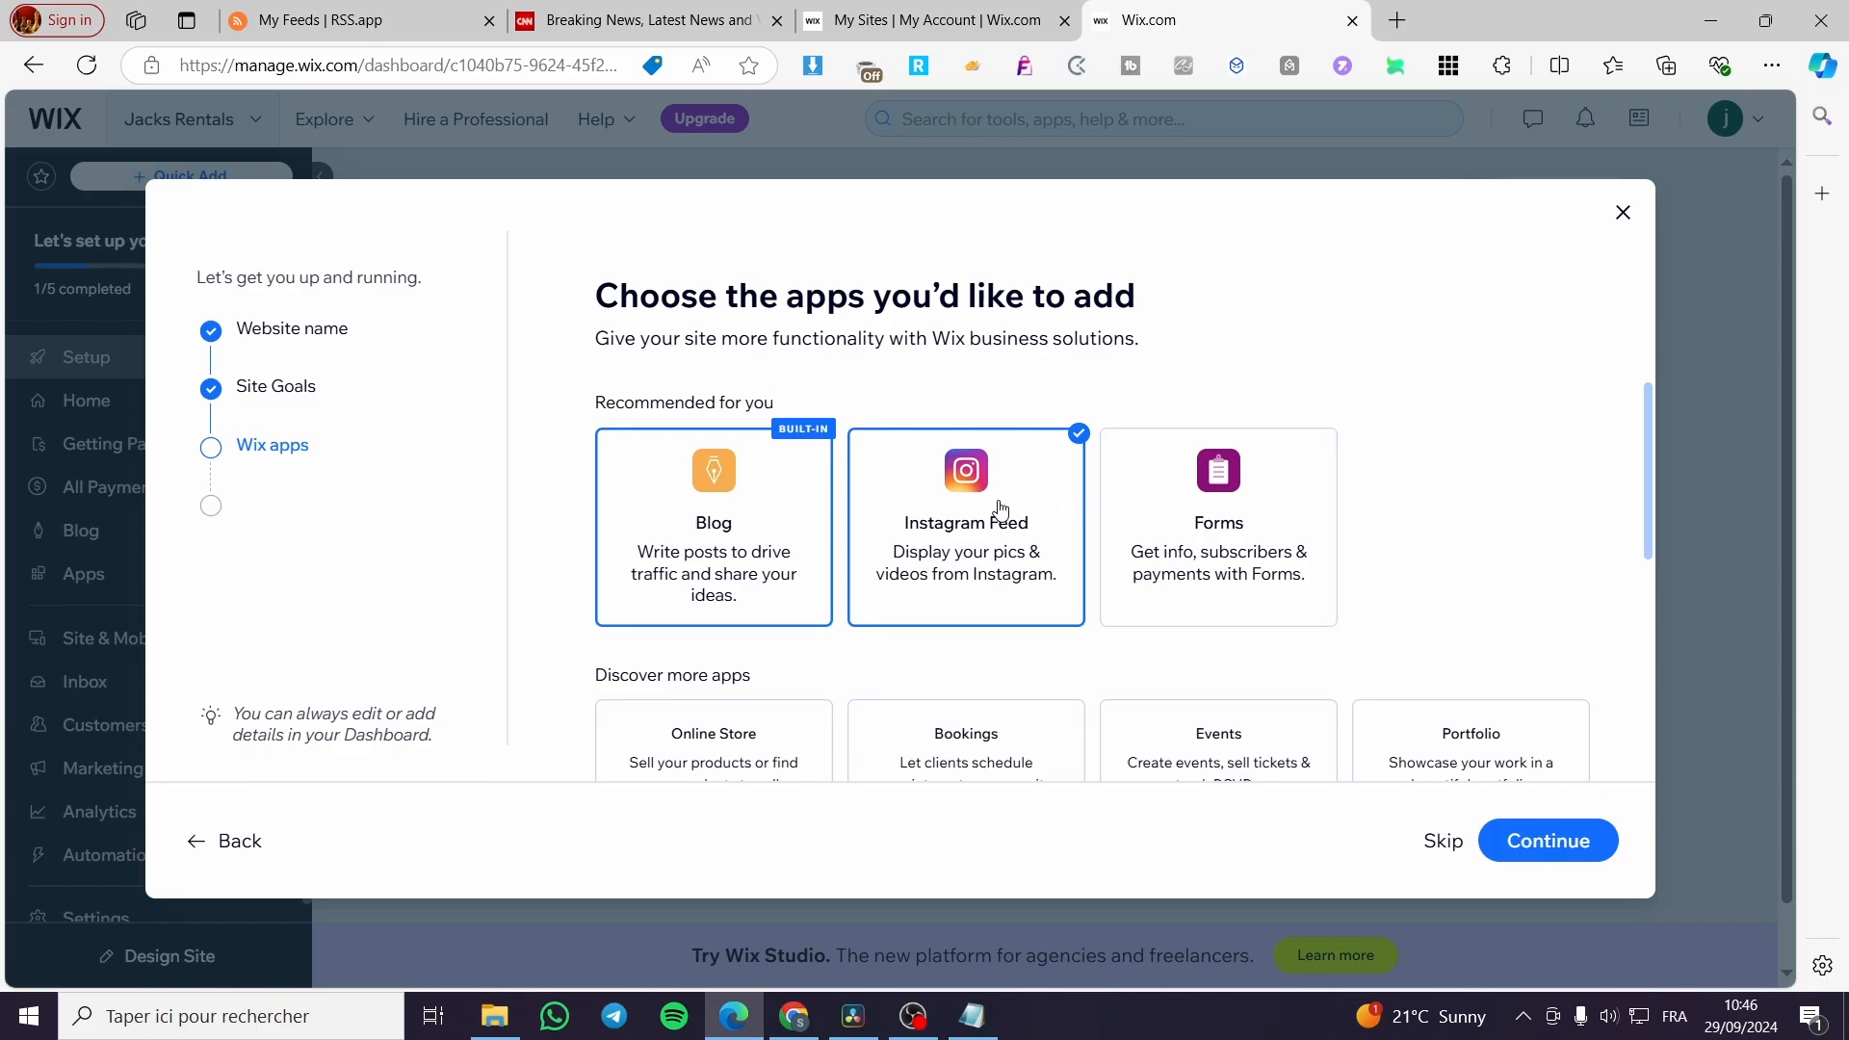
{"action": "scroll", "coordinate": [1257, 520], "scroll_direction": "down", "scroll_amount": 5}
{"action": "scroll", "coordinate": [1258, 529], "scroll_direction": "up", "scroll_amount": 2}
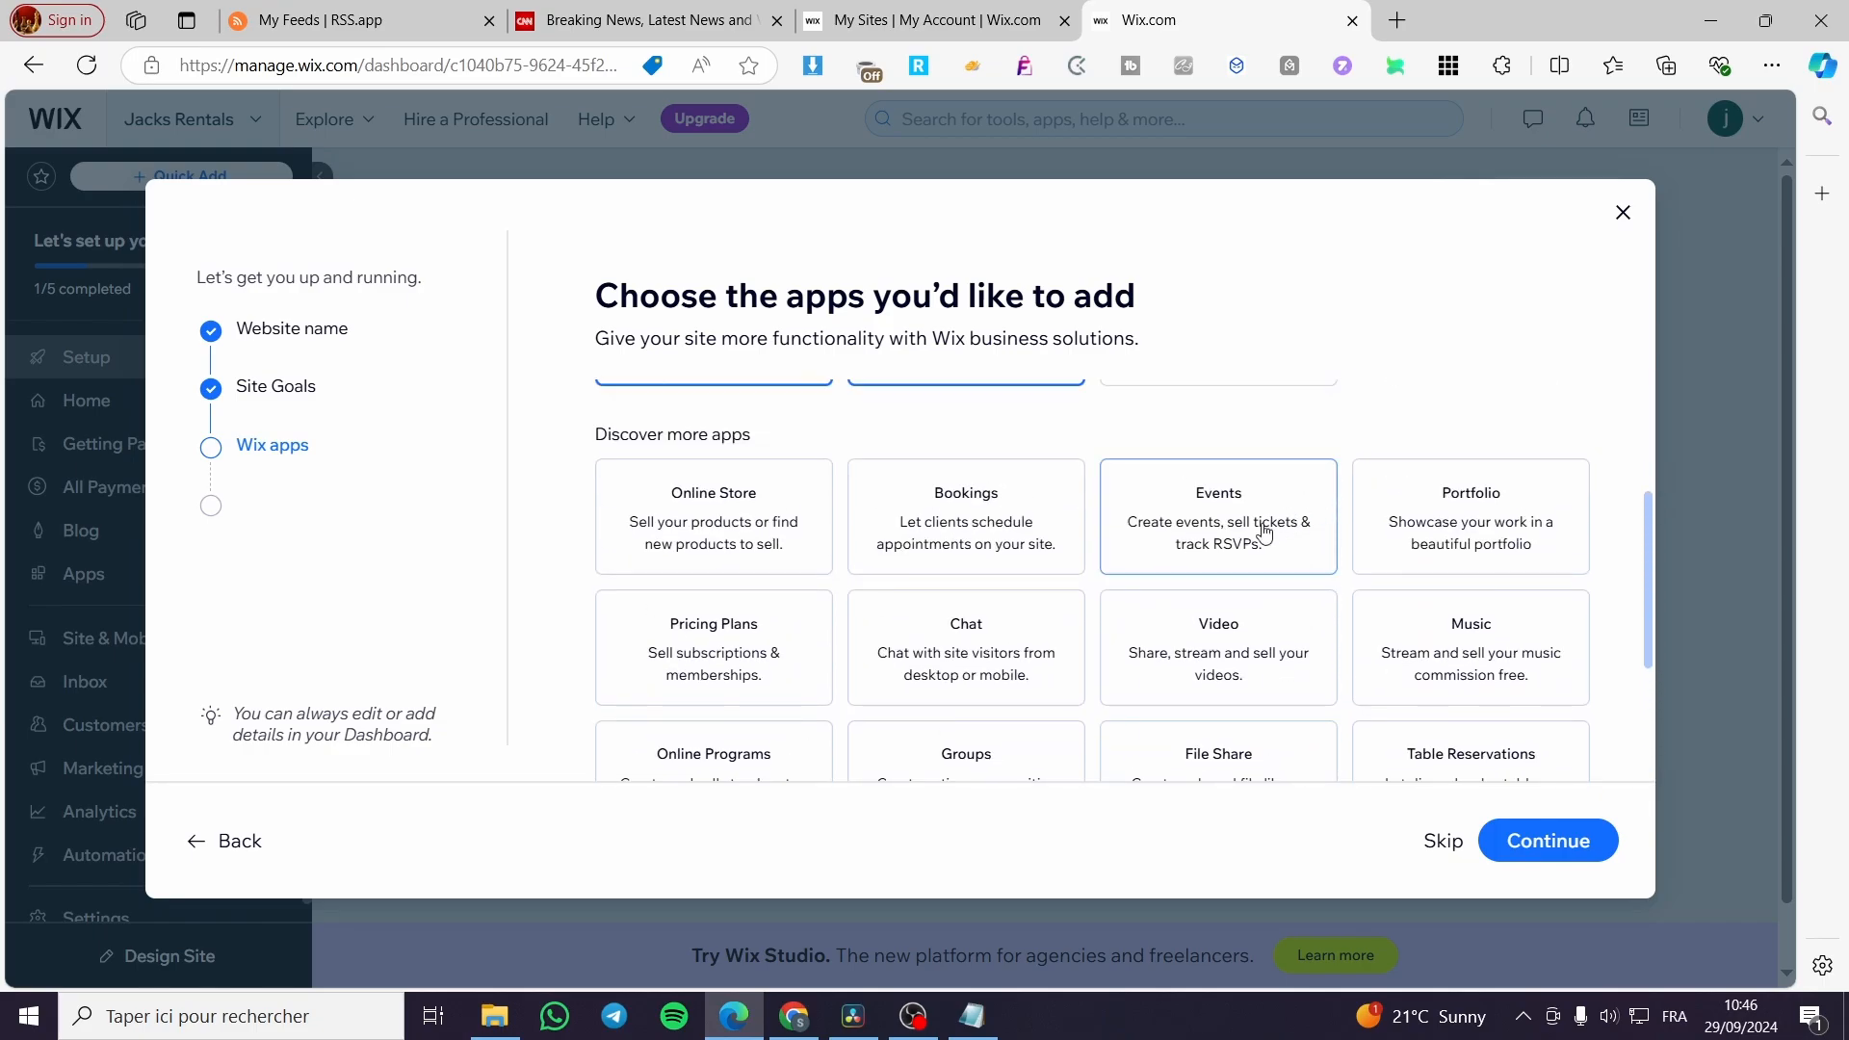
{"action": "scroll", "coordinate": [1228, 583], "scroll_direction": "down", "scroll_amount": 1}
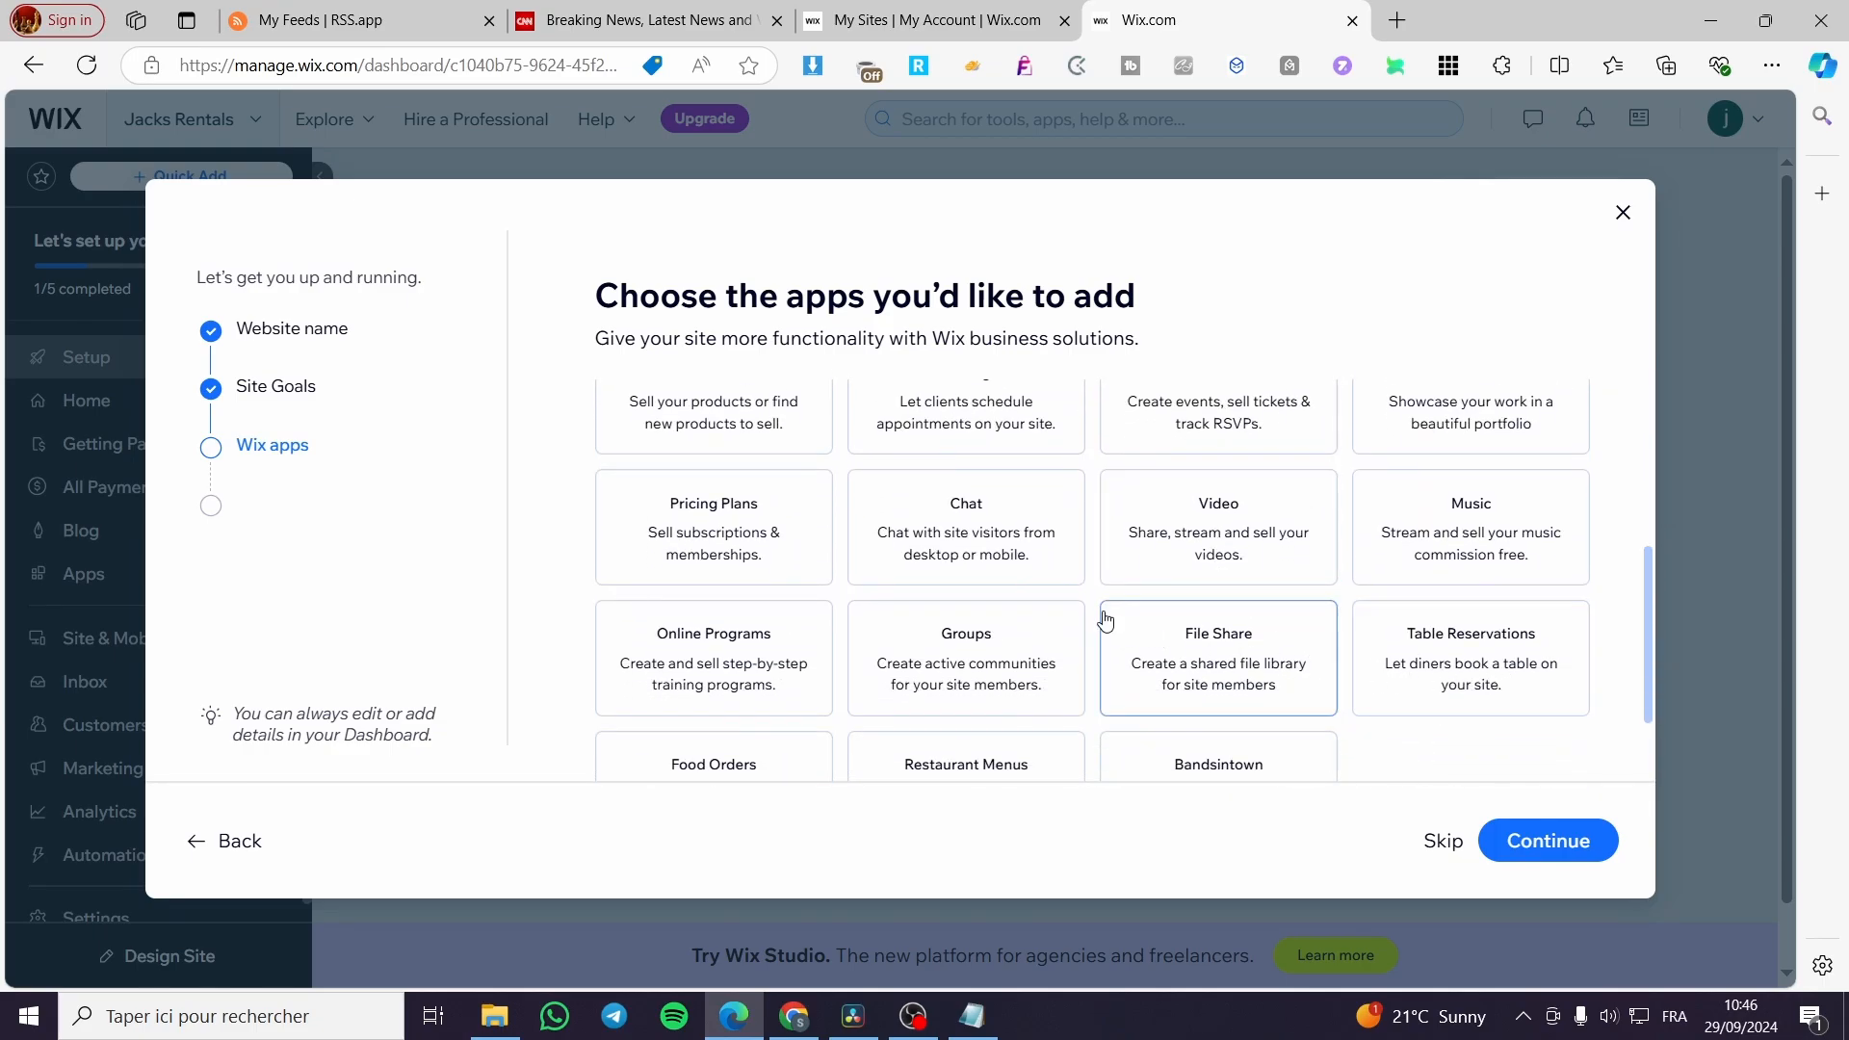
{"action": "scroll", "coordinate": [866, 656], "scroll_direction": "down", "scroll_amount": 1}
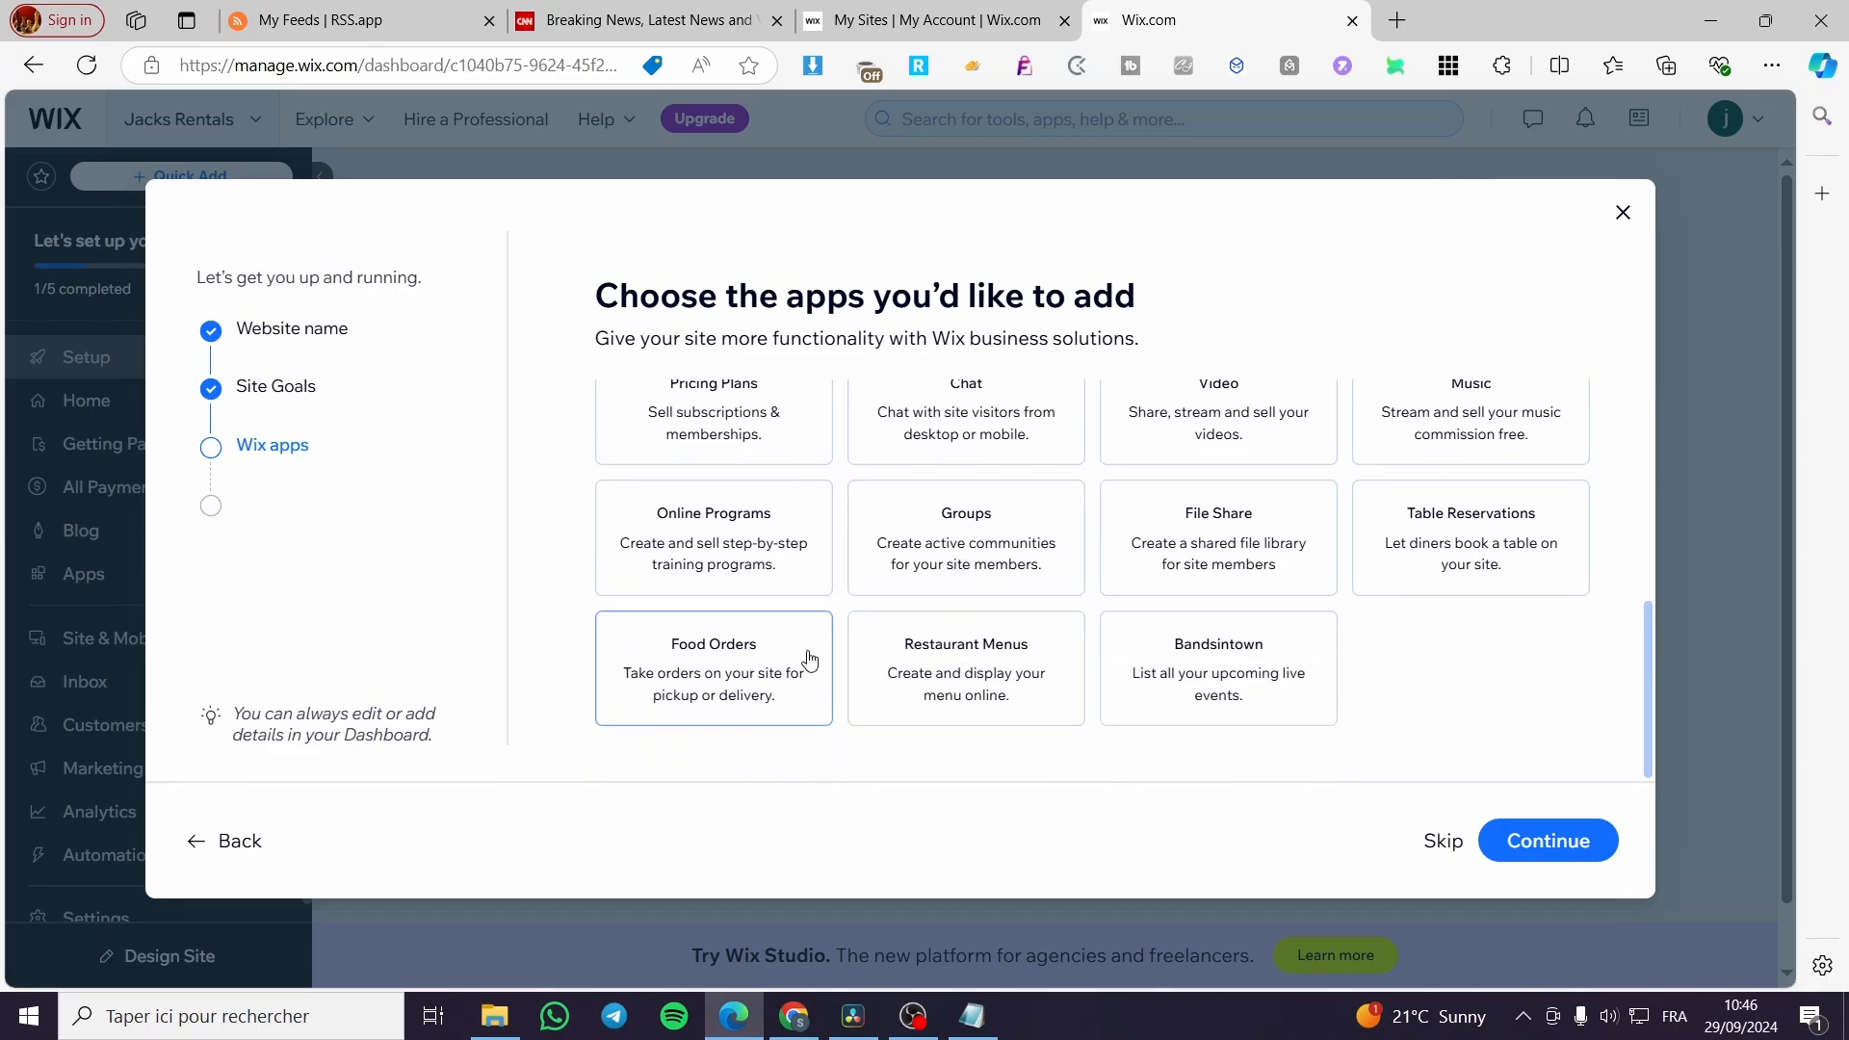
{"action": "scroll", "coordinate": [751, 665], "scroll_direction": "up", "scroll_amount": 2}
{"action": "left_click", "coordinate": [1589, 843]}
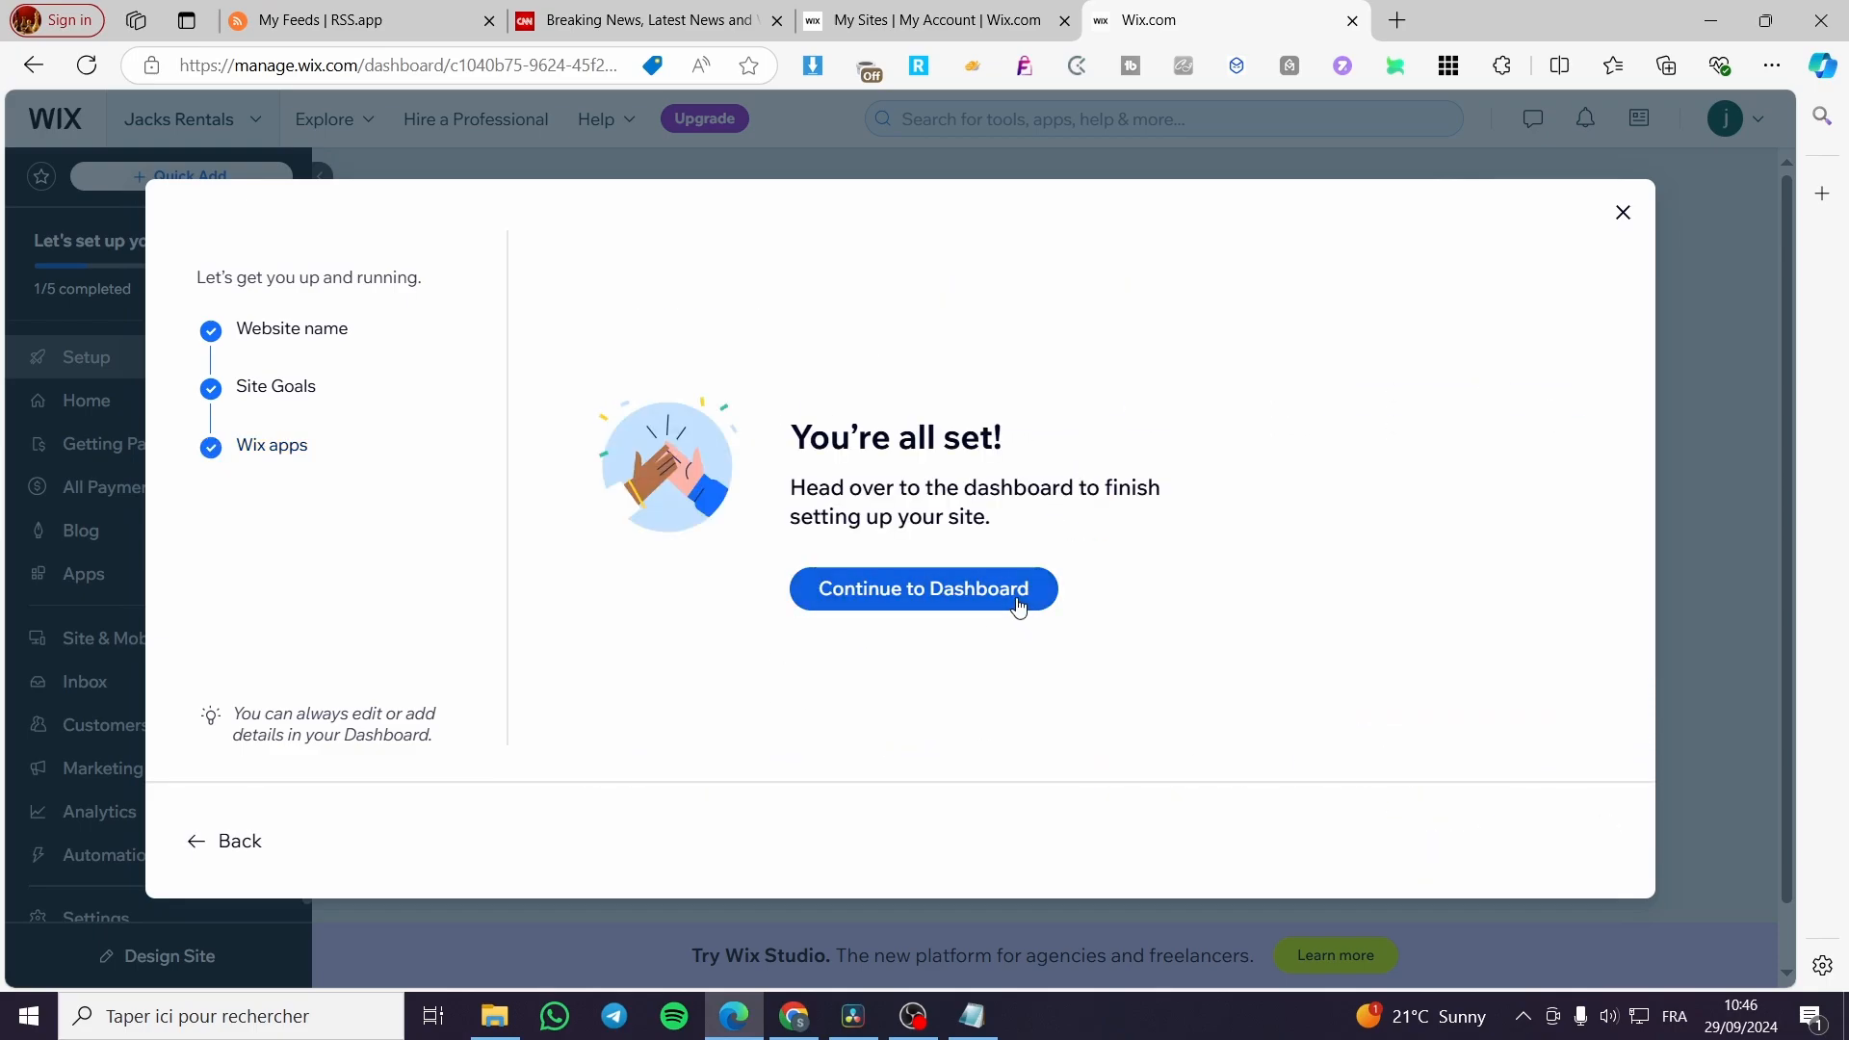
{"action": "left_click", "coordinate": [1021, 605]}
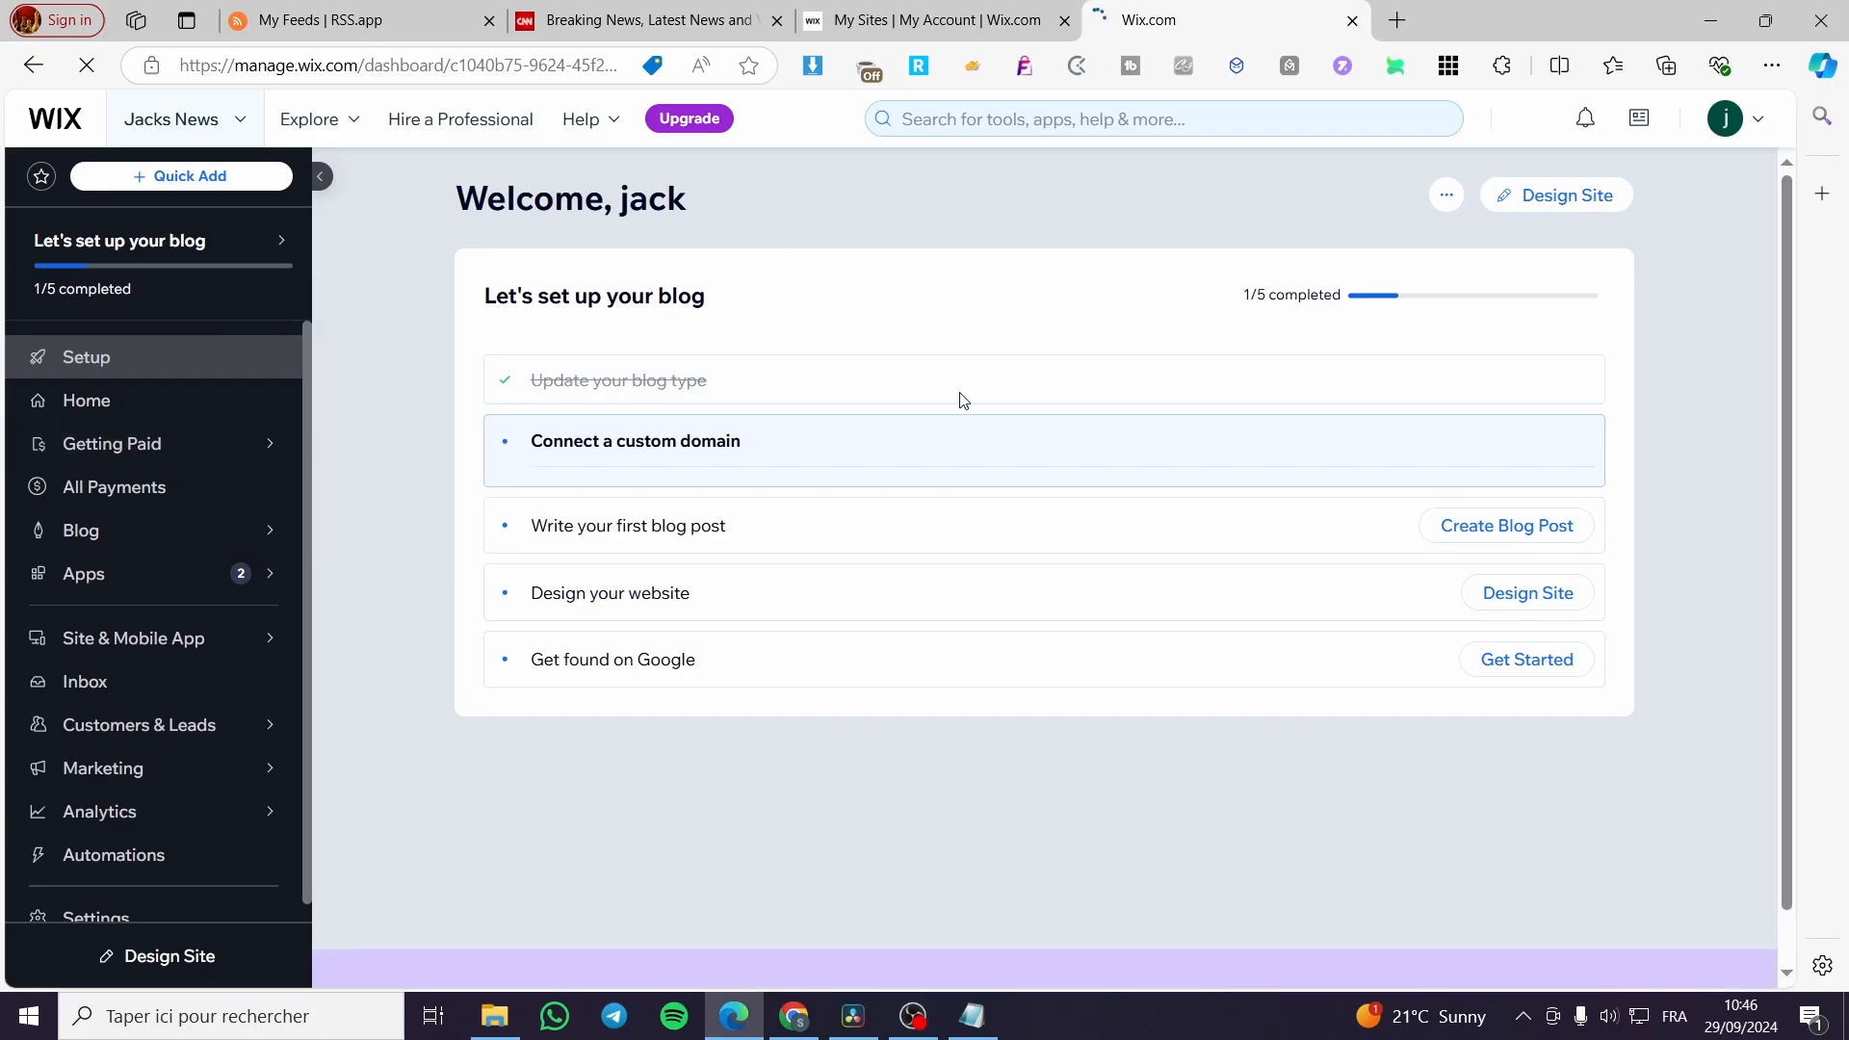
Start designing the site from the dashboard and choose to customize a template.
{"action": "left_click", "coordinate": [1571, 201]}
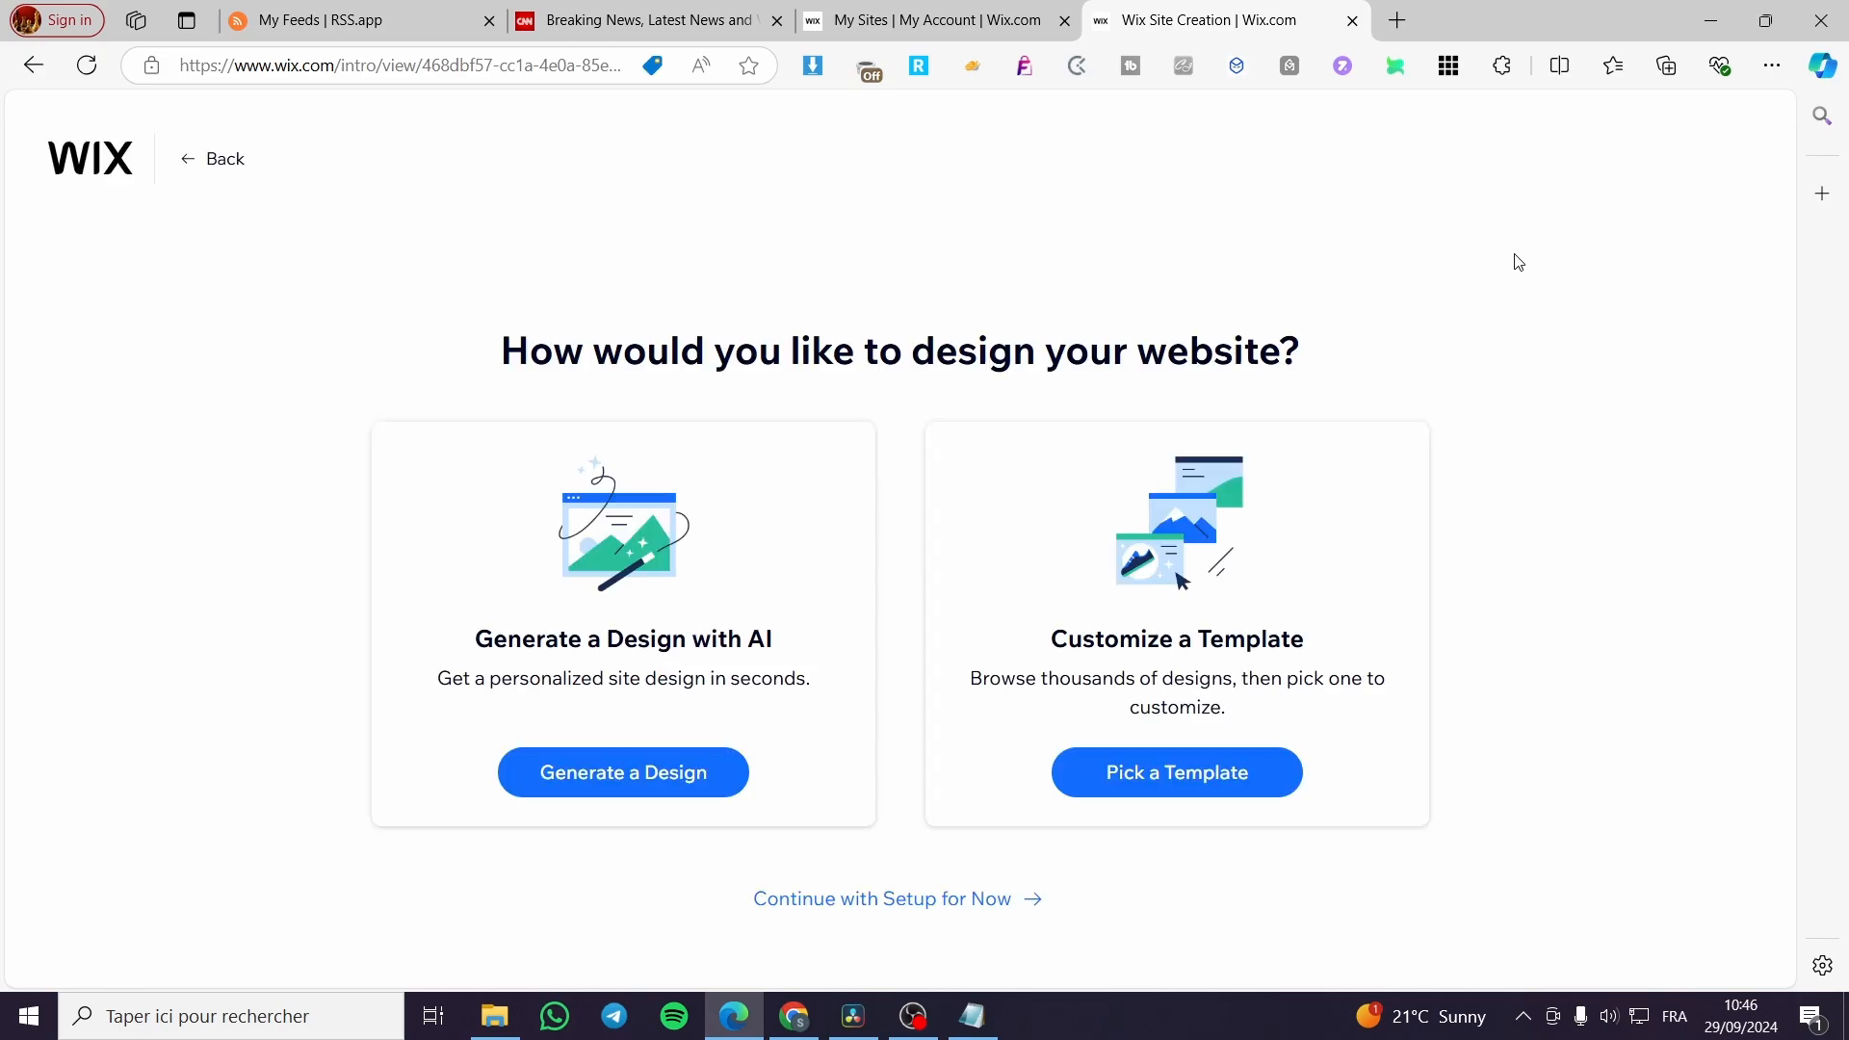
{"action": "left_click", "coordinate": [1206, 801]}
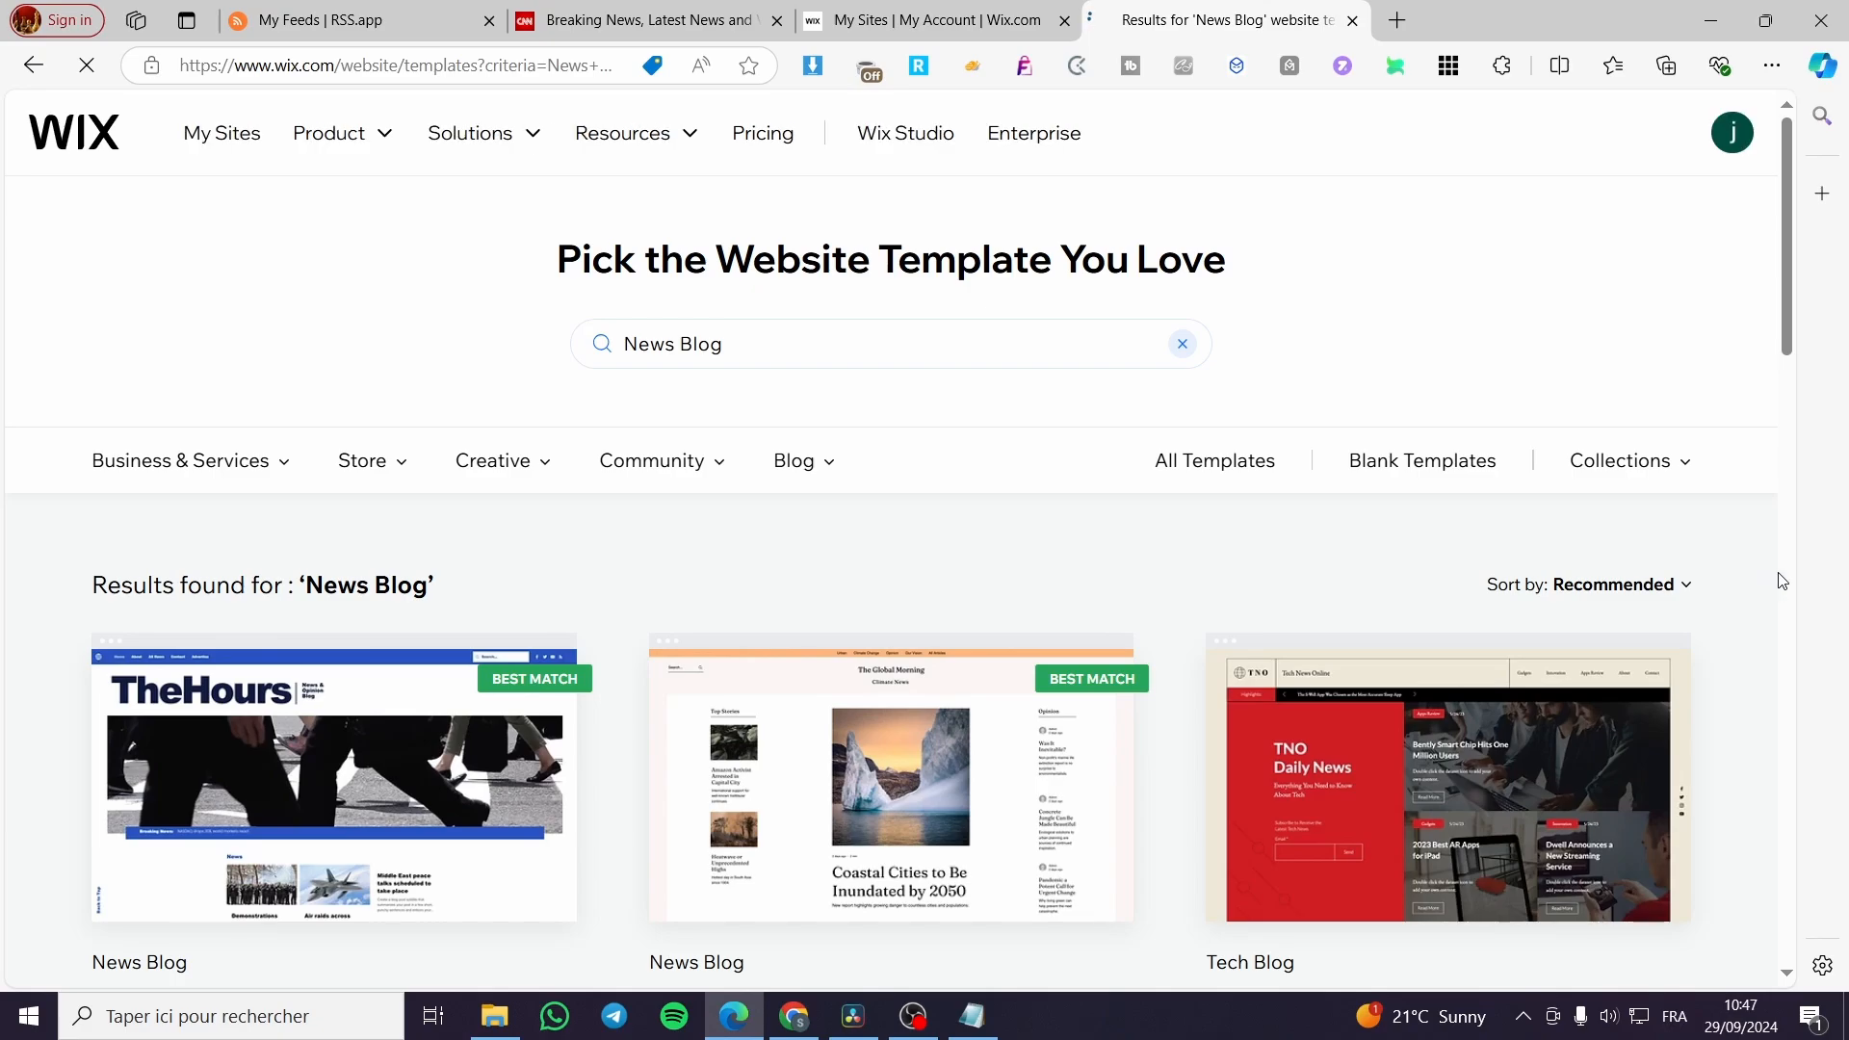
Browse the template results for "News Blog" and compare the available news and blog designs.
{"action": "scroll", "coordinate": [1445, 675], "scroll_direction": "down", "scroll_amount": 1}
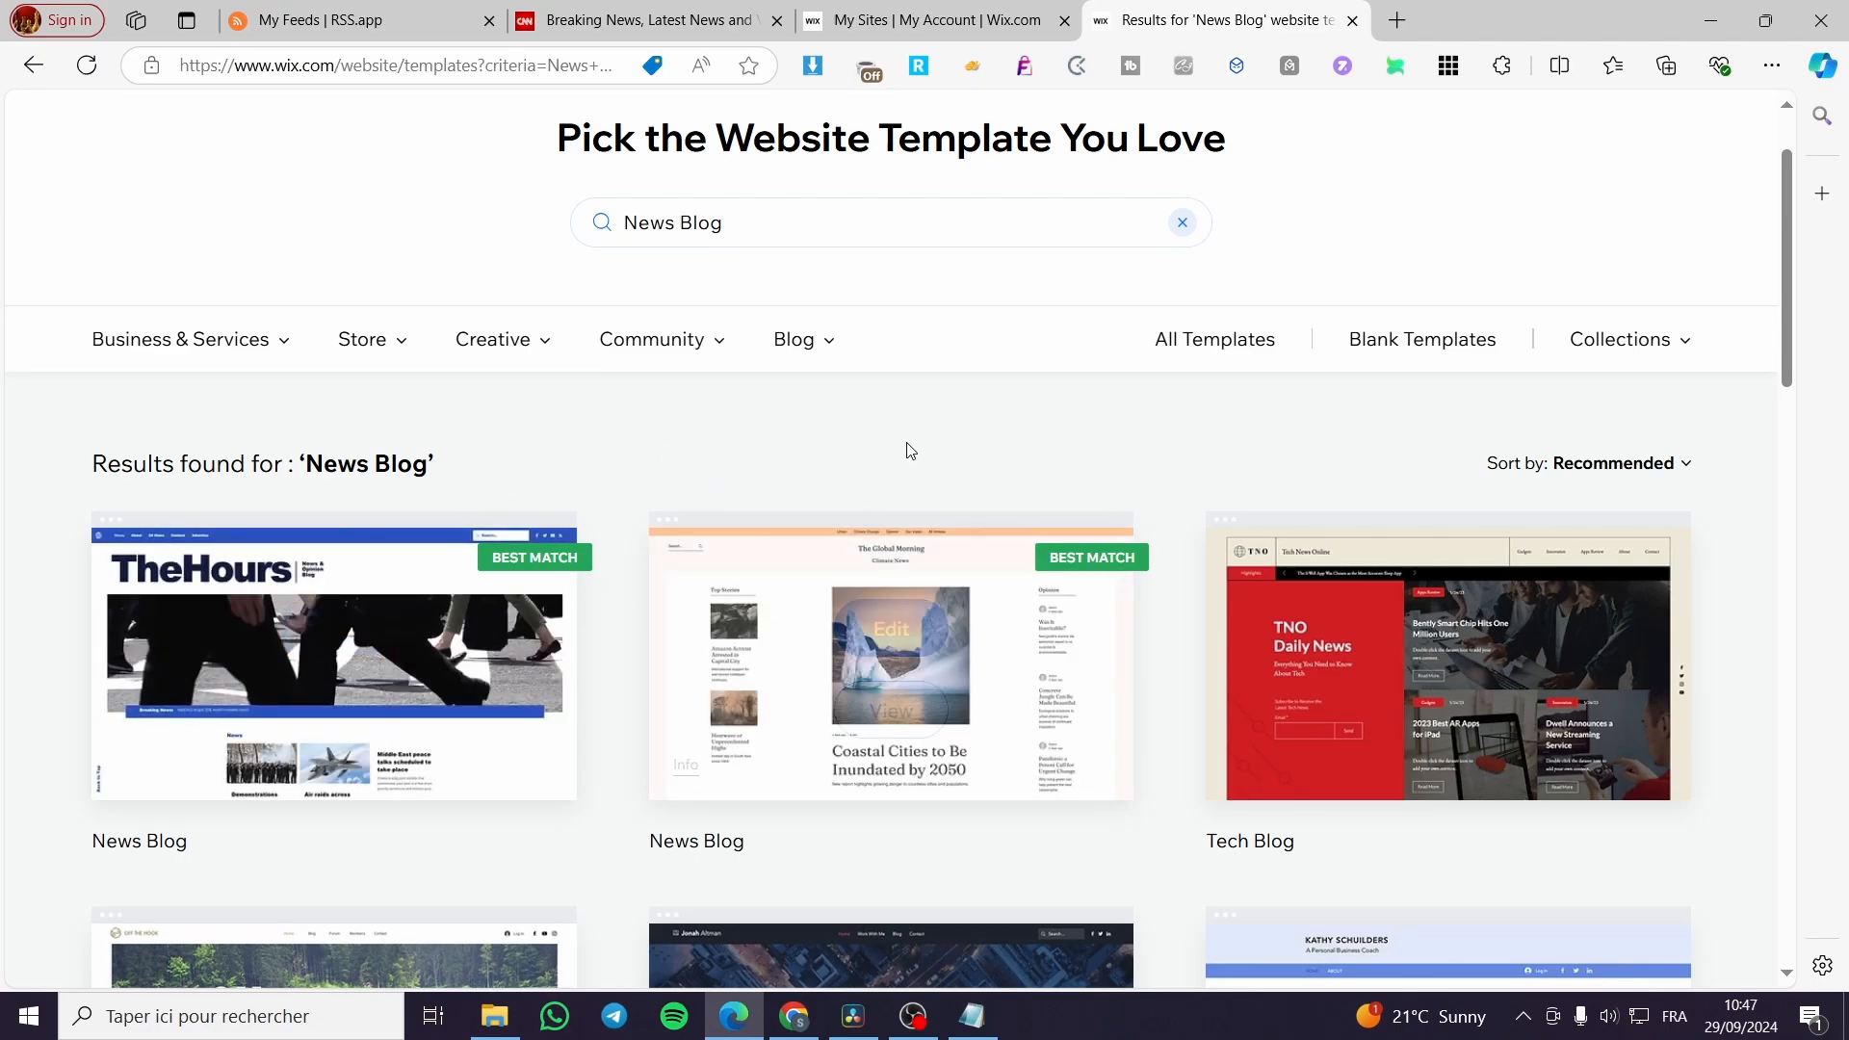
{"action": "mouse_move", "coordinate": [946, 601]}
{"action": "scroll", "coordinate": [947, 601], "scroll_direction": "down", "scroll_amount": 1}
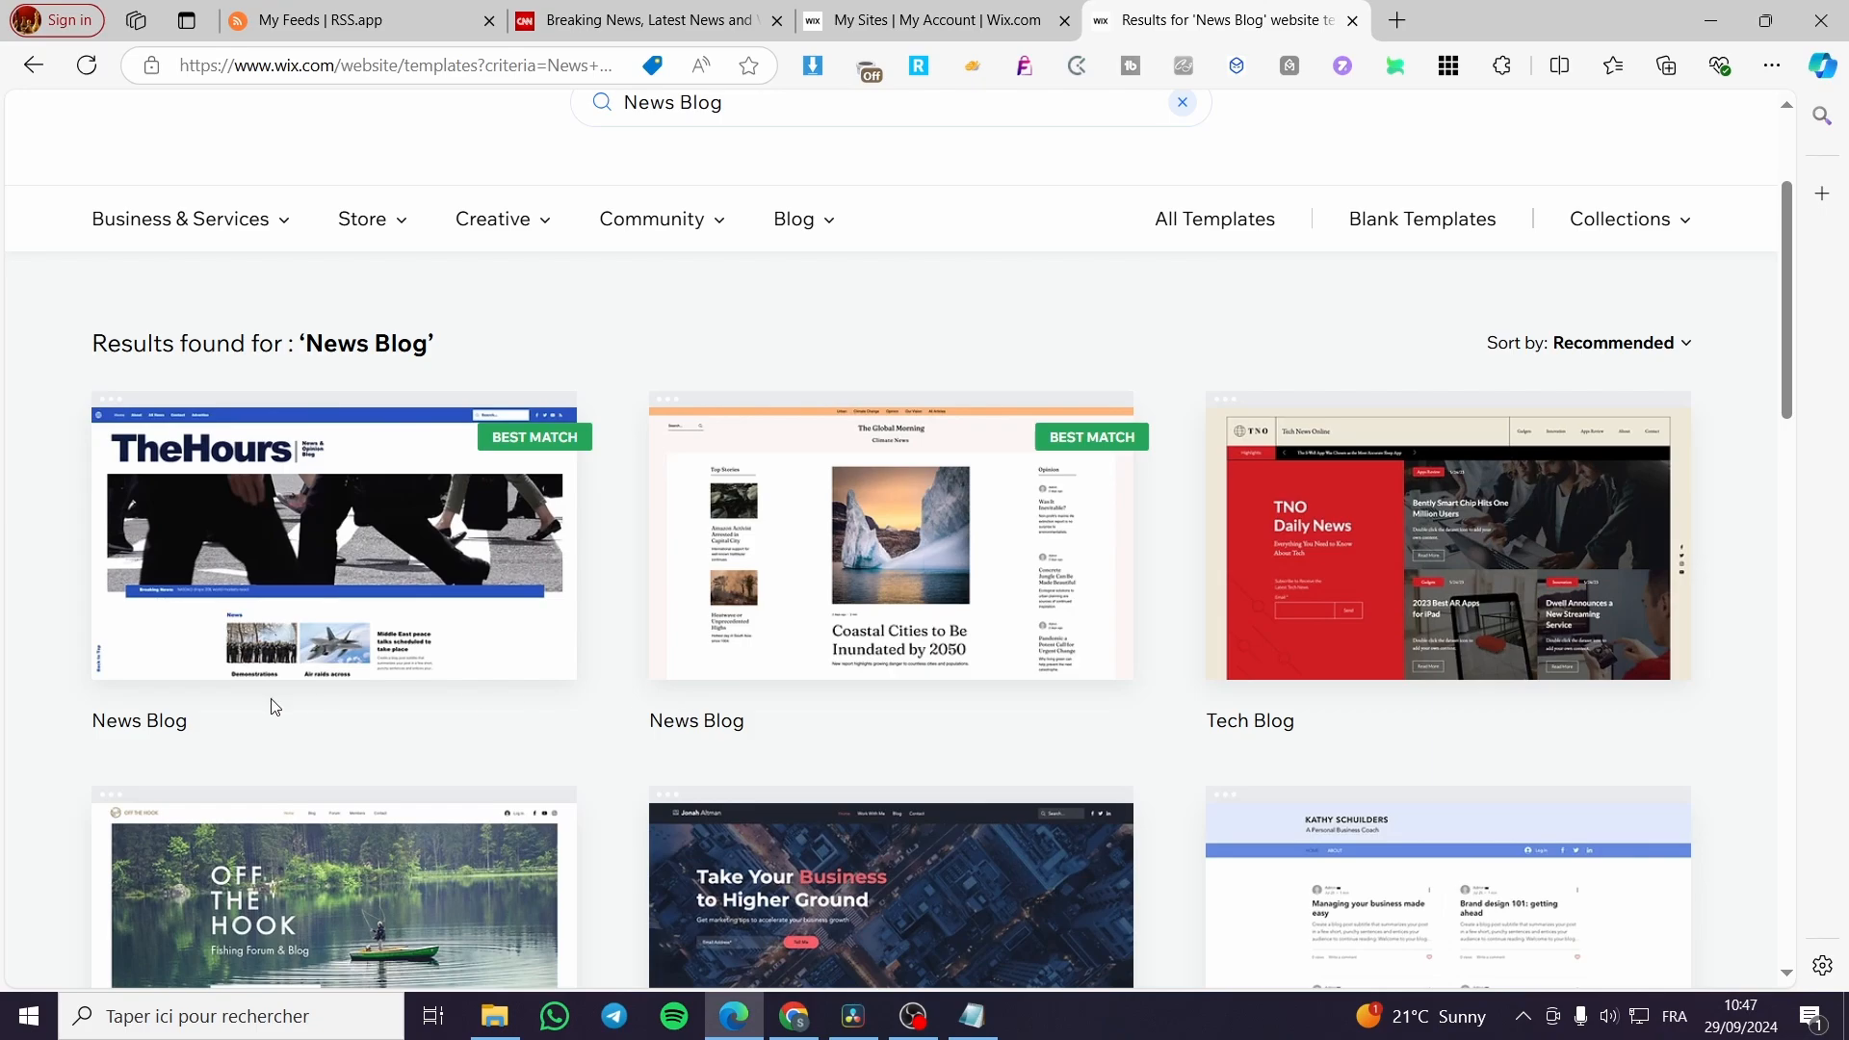
{"action": "scroll", "coordinate": [1203, 337], "scroll_direction": "down", "scroll_amount": 5}
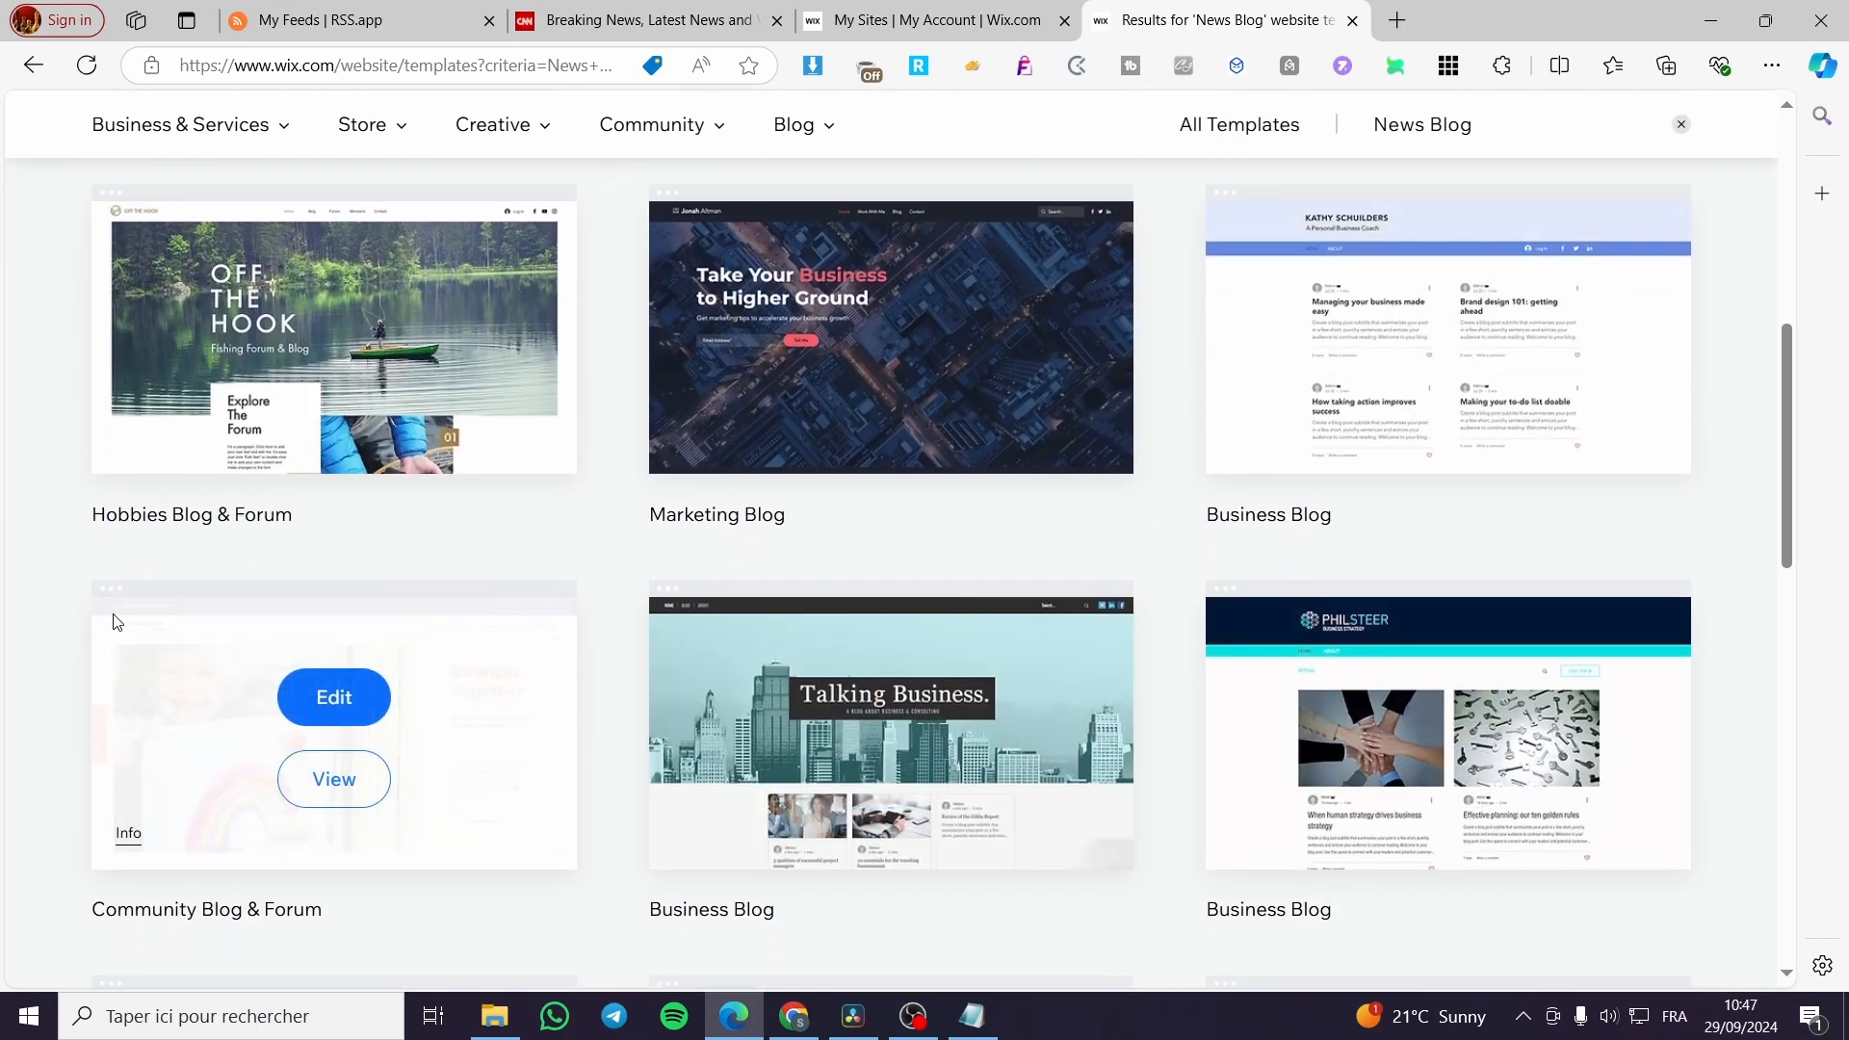
{"action": "scroll", "coordinate": [114, 619], "scroll_direction": "down", "scroll_amount": 4}
{"action": "scroll", "coordinate": [121, 617], "scroll_direction": "down", "scroll_amount": 3}
{"action": "scroll", "coordinate": [123, 617], "scroll_direction": "up", "scroll_amount": 15}
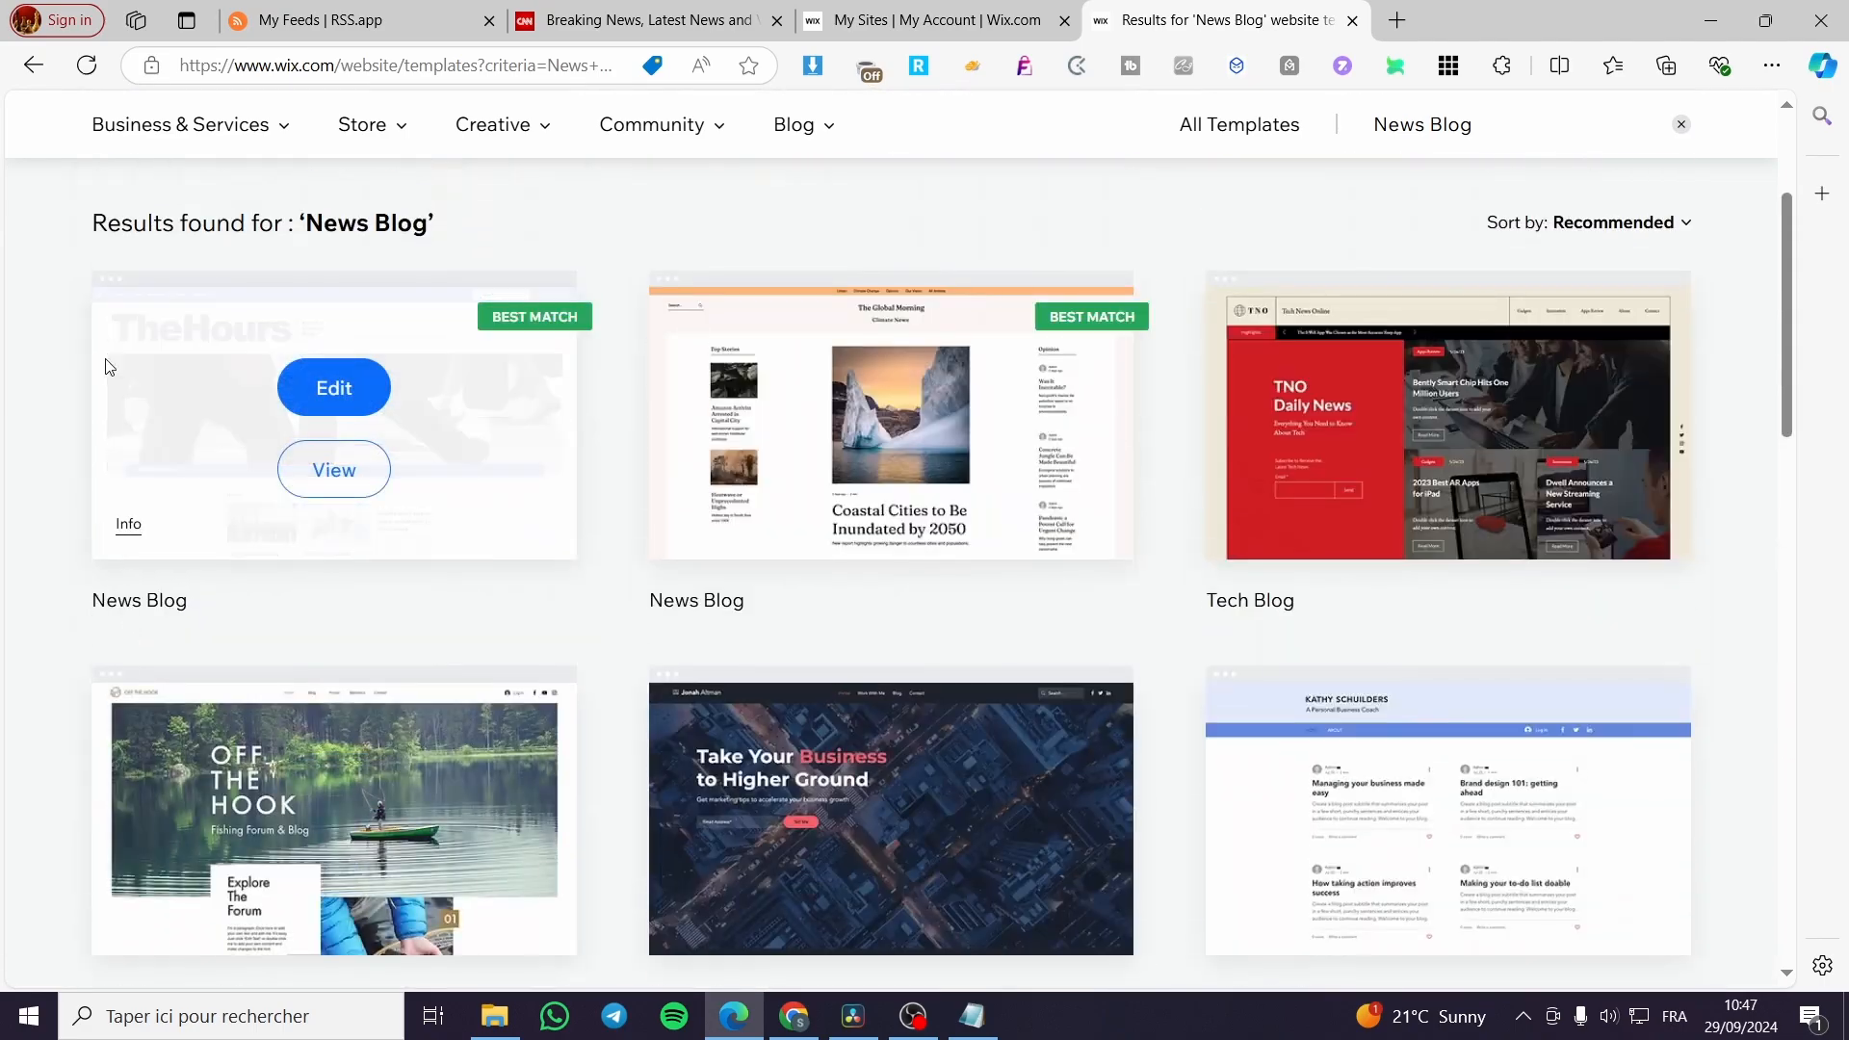
Return to the design method choice, generate a site design with AI, and review the generated page.
{"action": "left_click", "coordinate": [33, 65]}
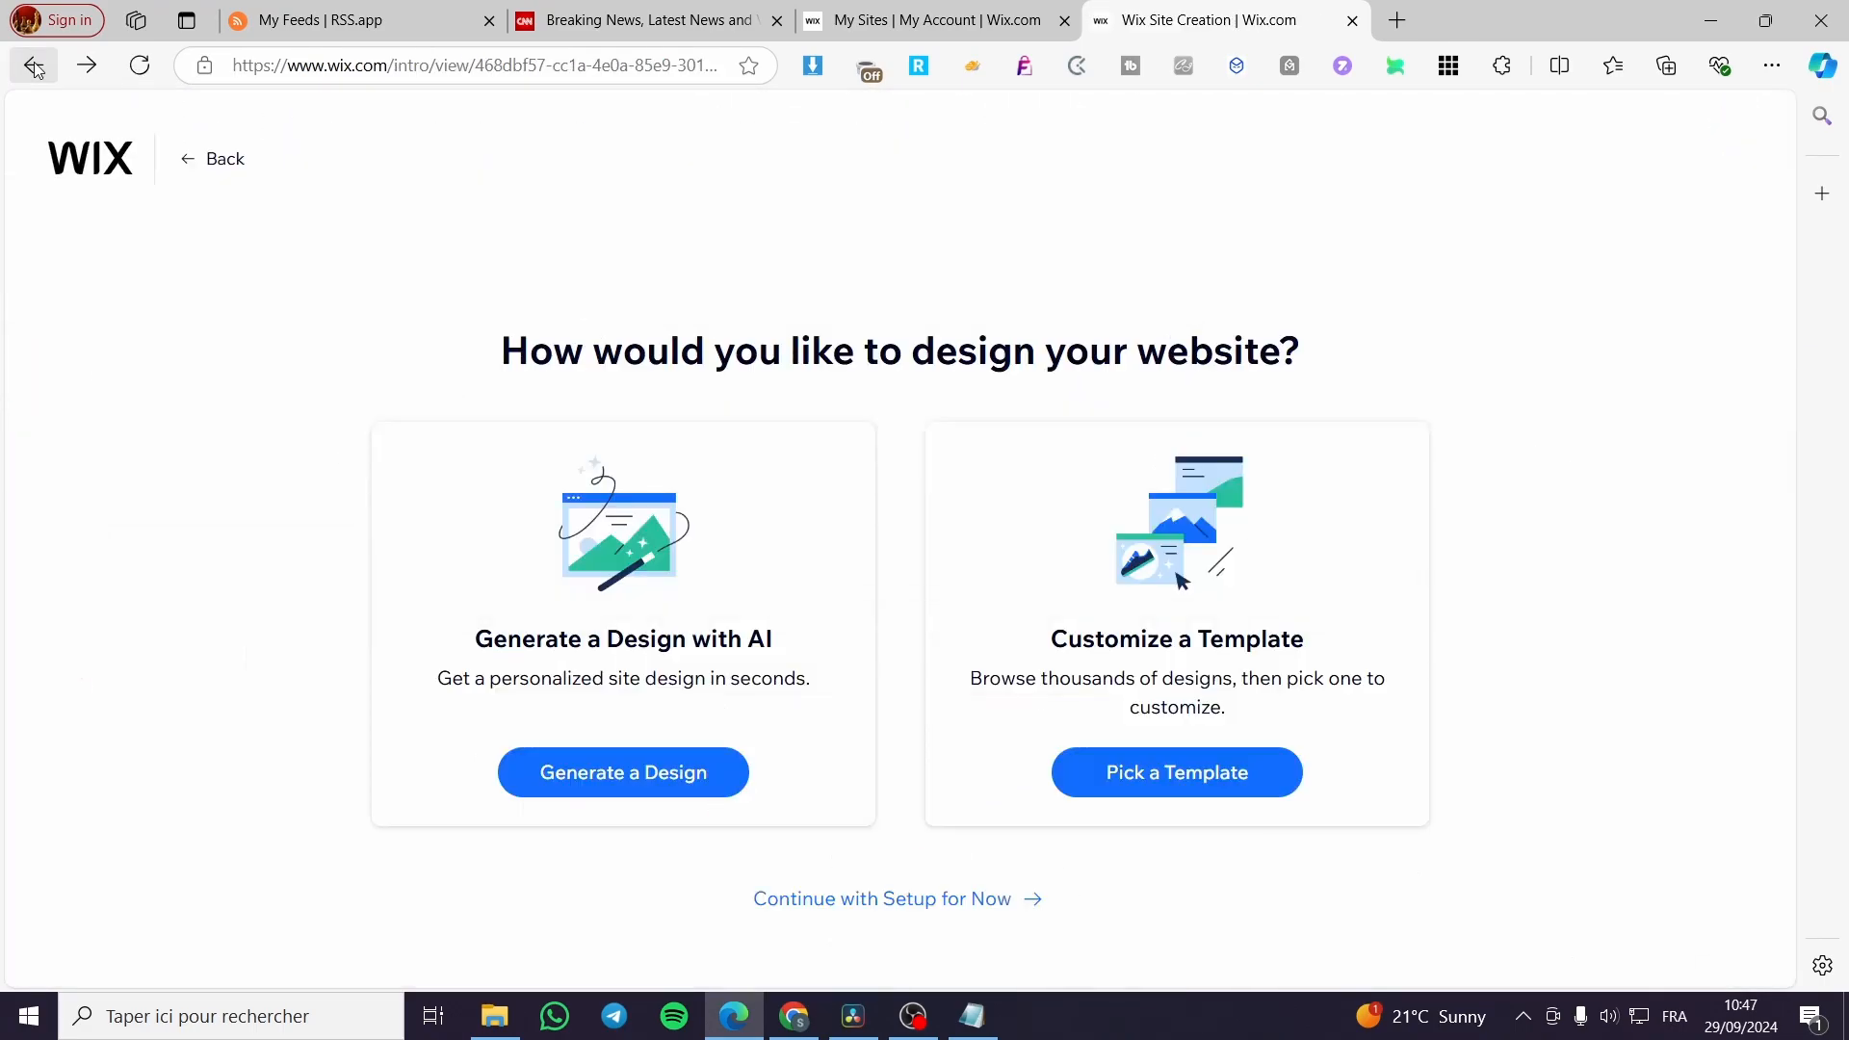
{"action": "left_click", "coordinate": [641, 776]}
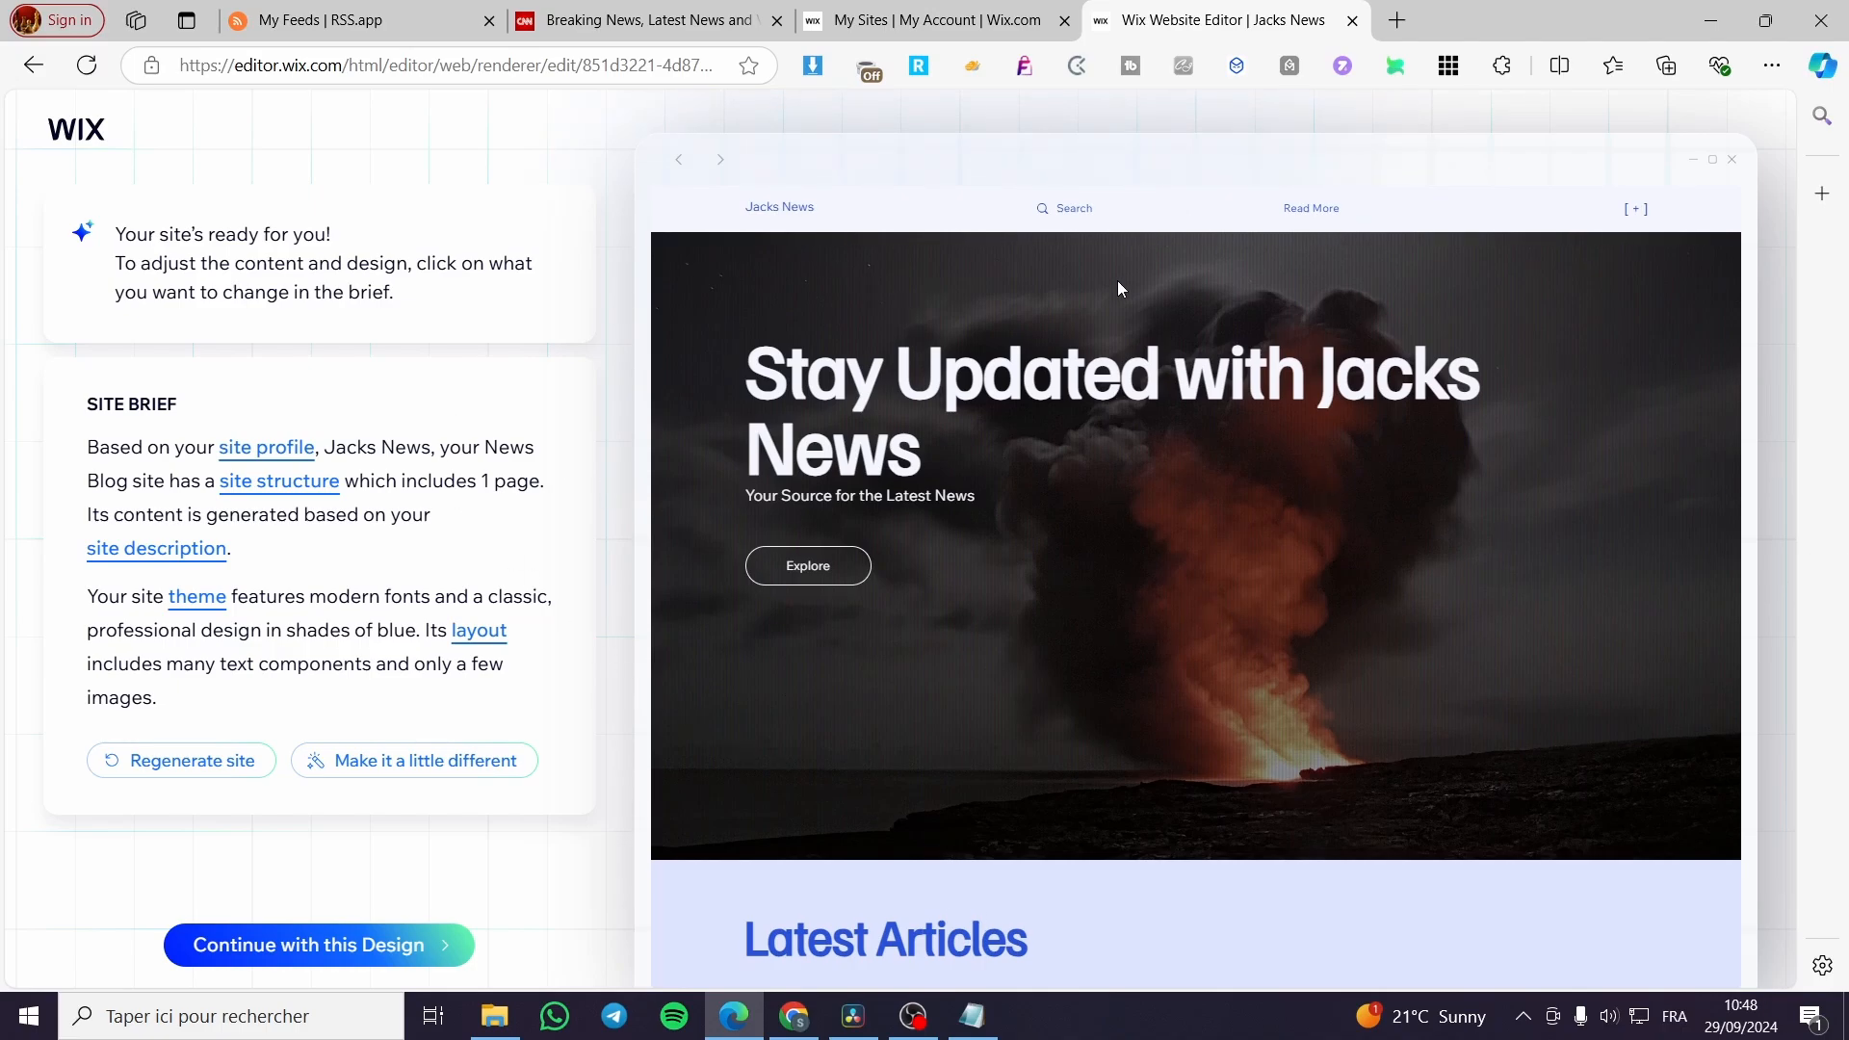
{"action": "scroll", "coordinate": [1038, 523], "scroll_direction": "down", "scroll_amount": 7}
{"action": "scroll", "coordinate": [828, 551], "scroll_direction": "down", "scroll_amount": 7}
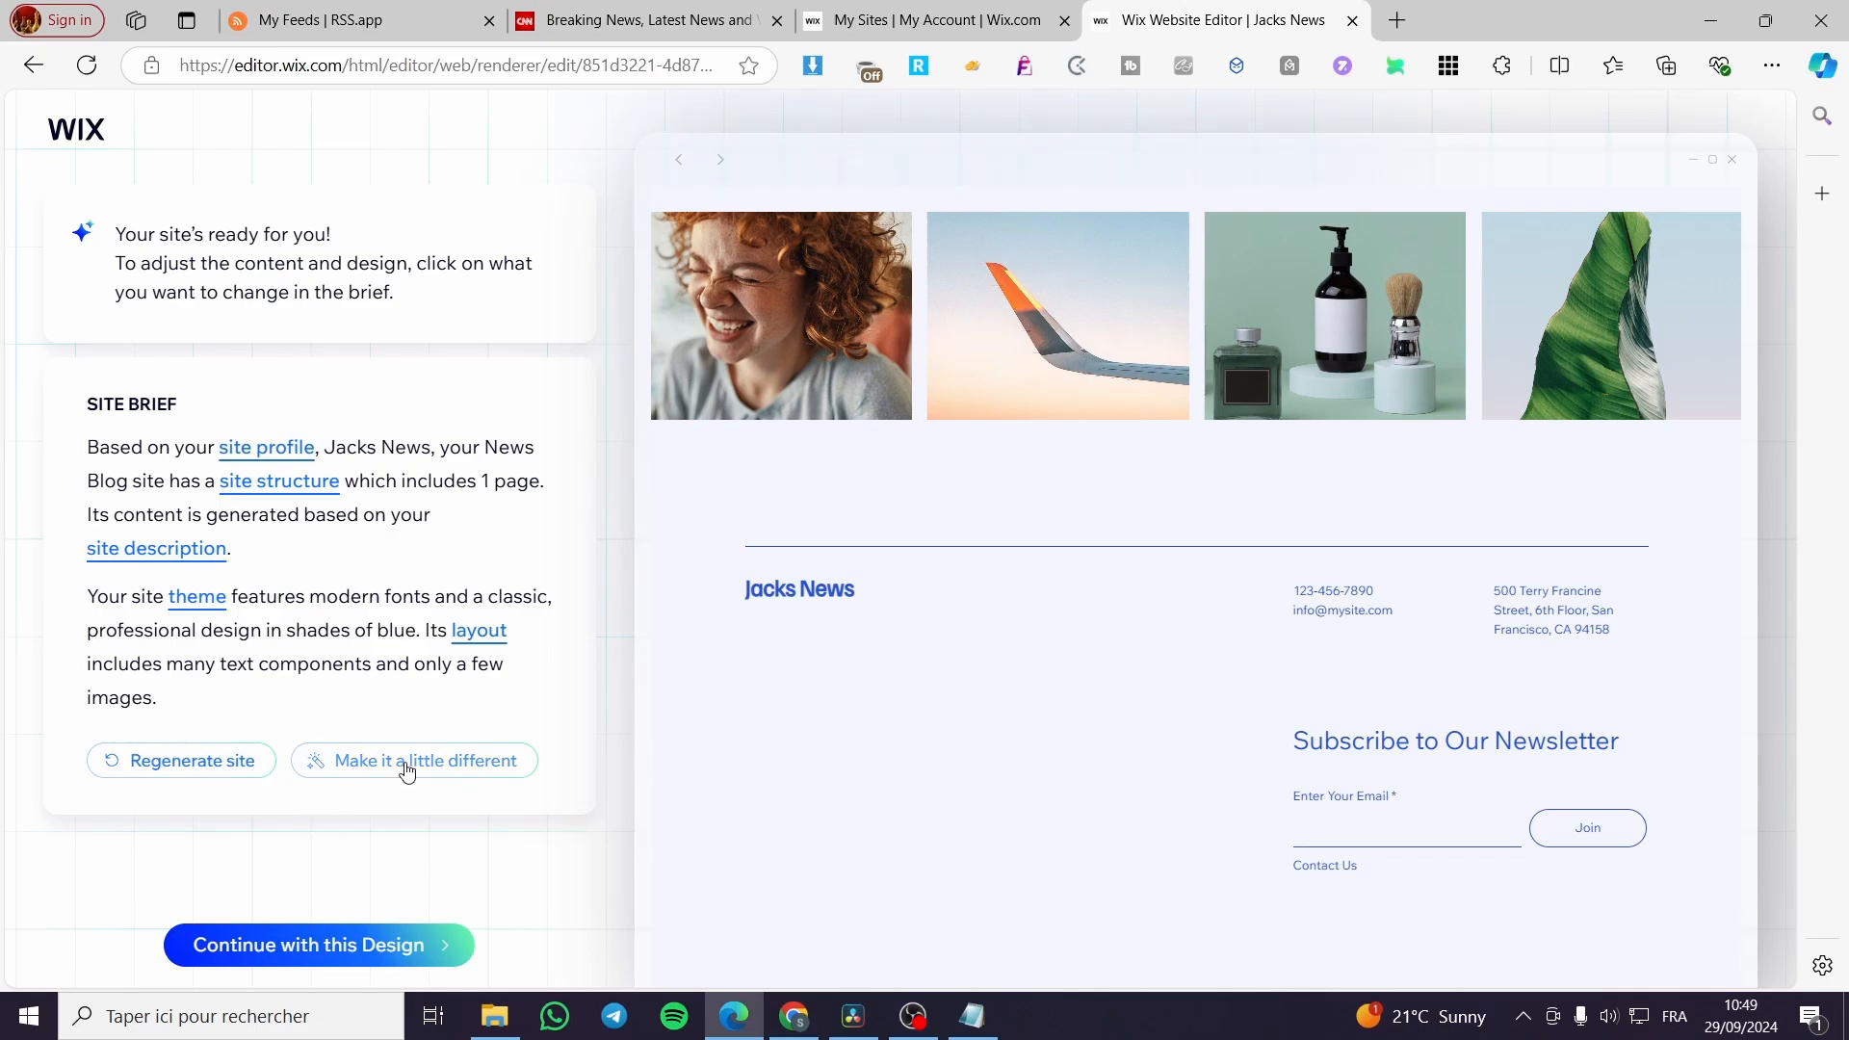
Regenerate the AI site design and review the second version's headline, recent articles, social and footer areas.
{"action": "left_click", "coordinate": [223, 772]}
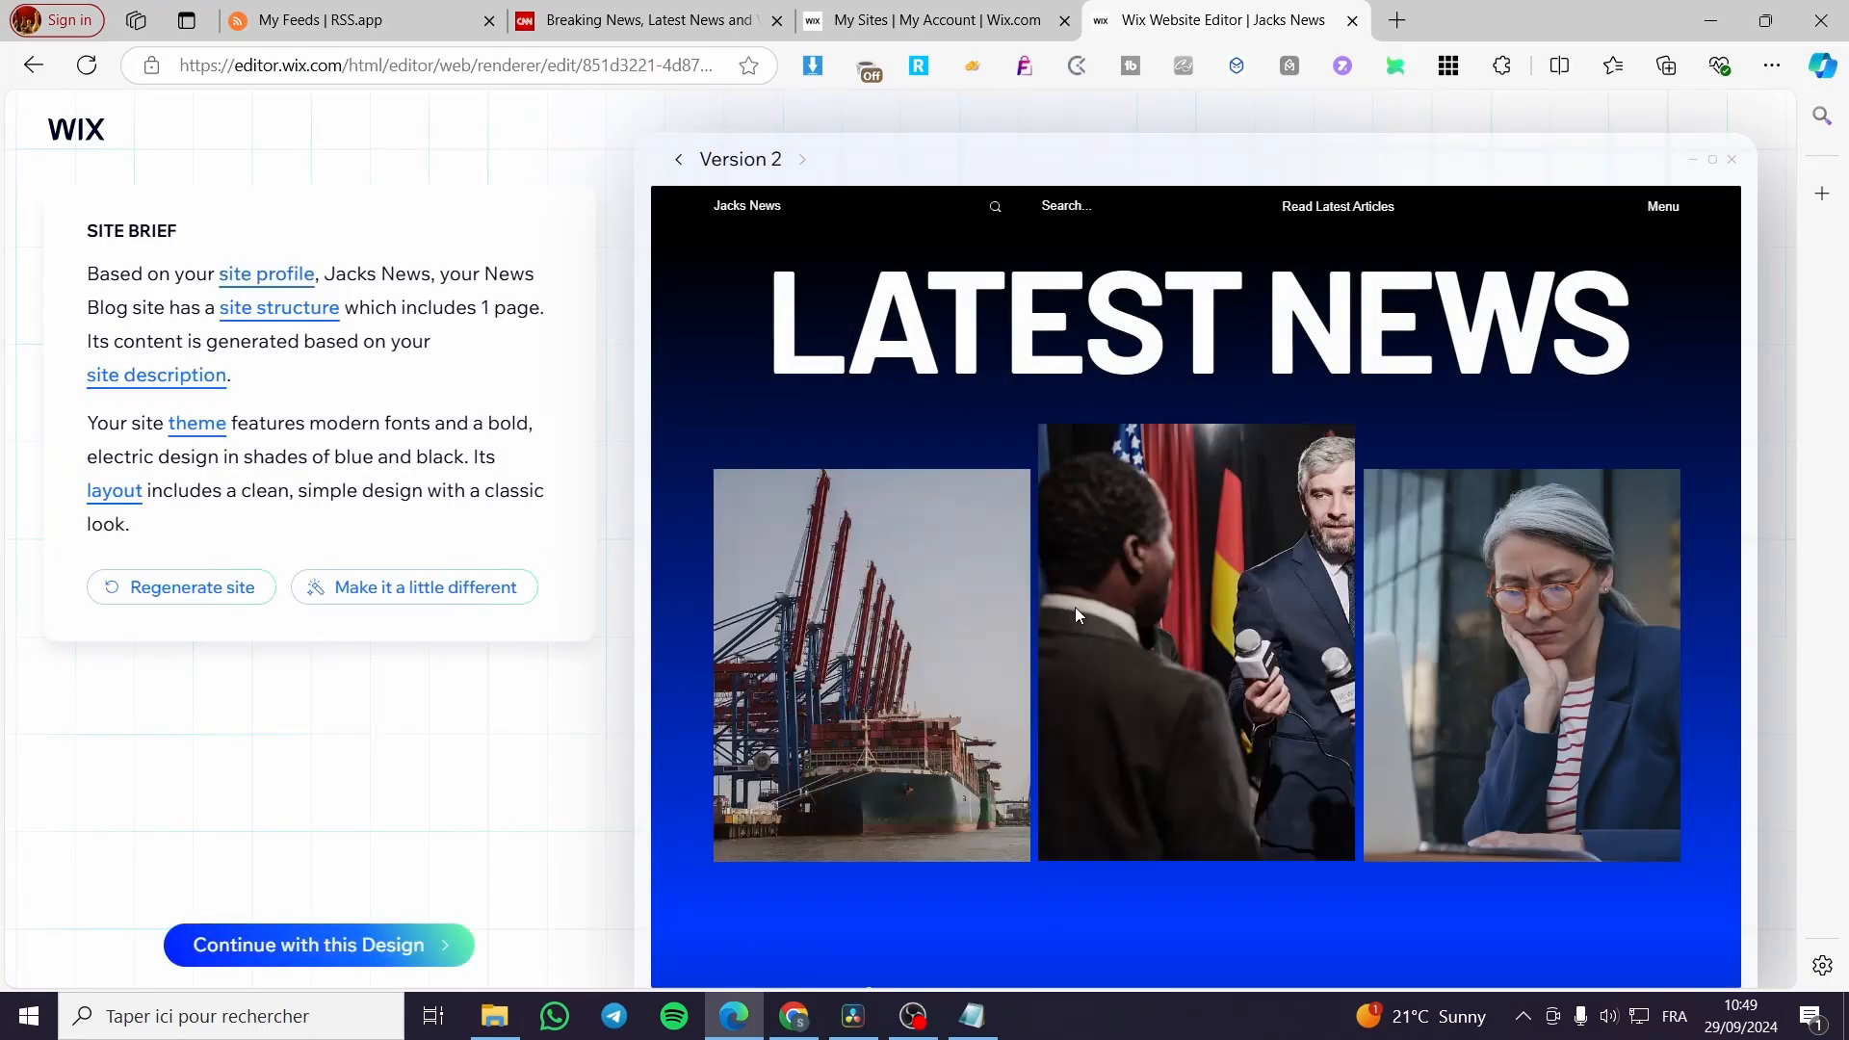
{"action": "scroll", "coordinate": [1075, 607], "scroll_direction": "down", "scroll_amount": 7}
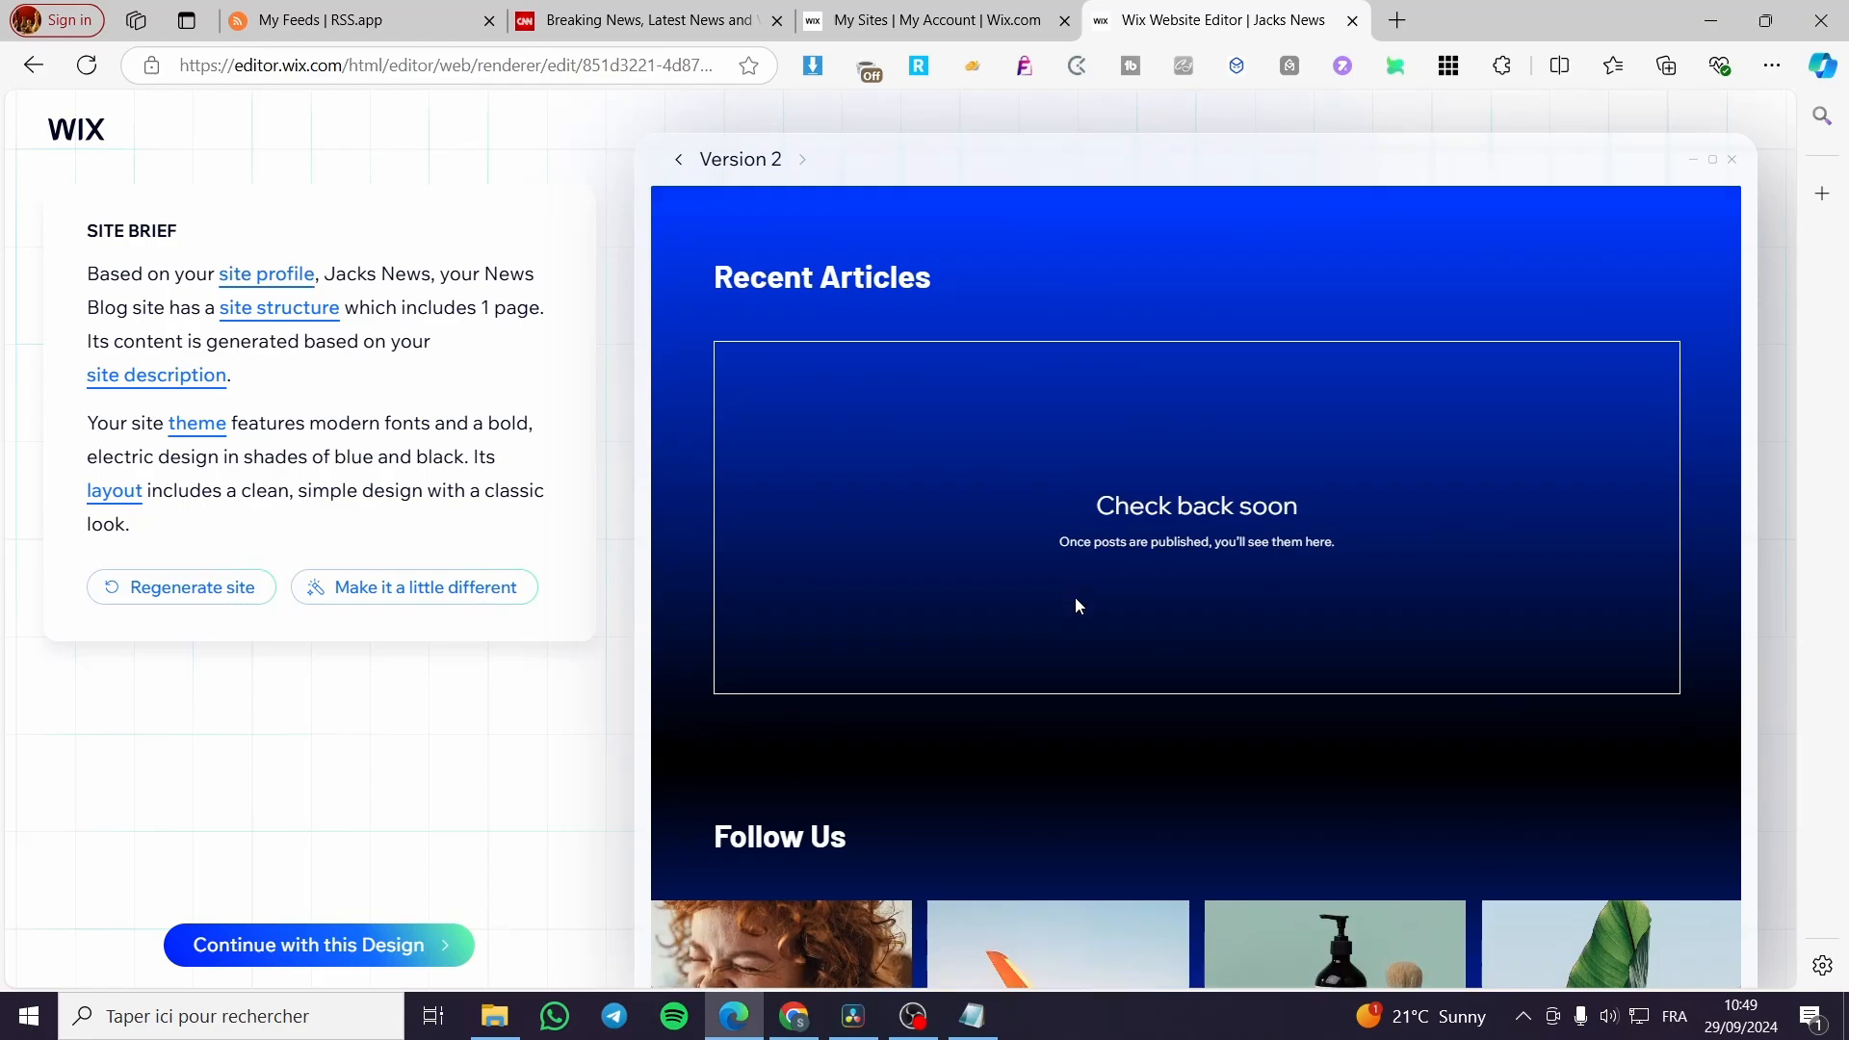
{"action": "scroll", "coordinate": [1075, 594], "scroll_direction": "down", "scroll_amount": 5}
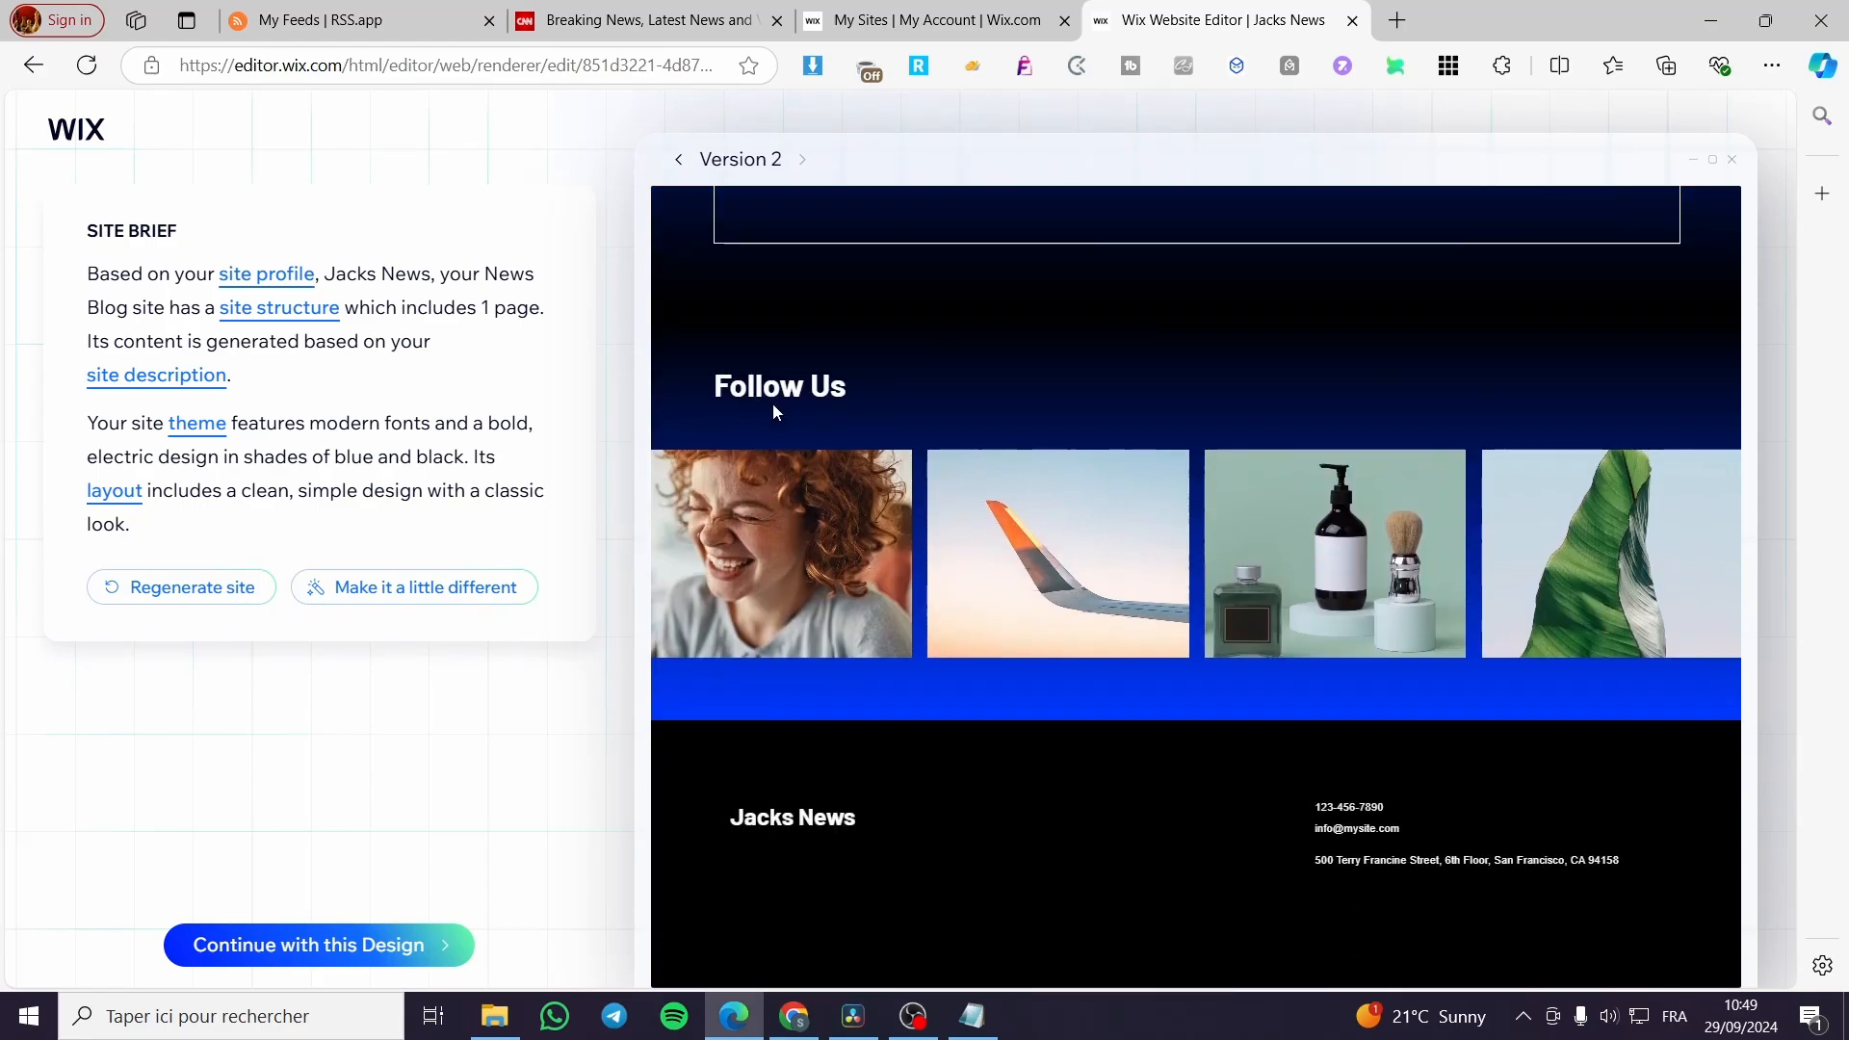
{"action": "scroll", "coordinate": [966, 552], "scroll_direction": "up", "scroll_amount": 12}
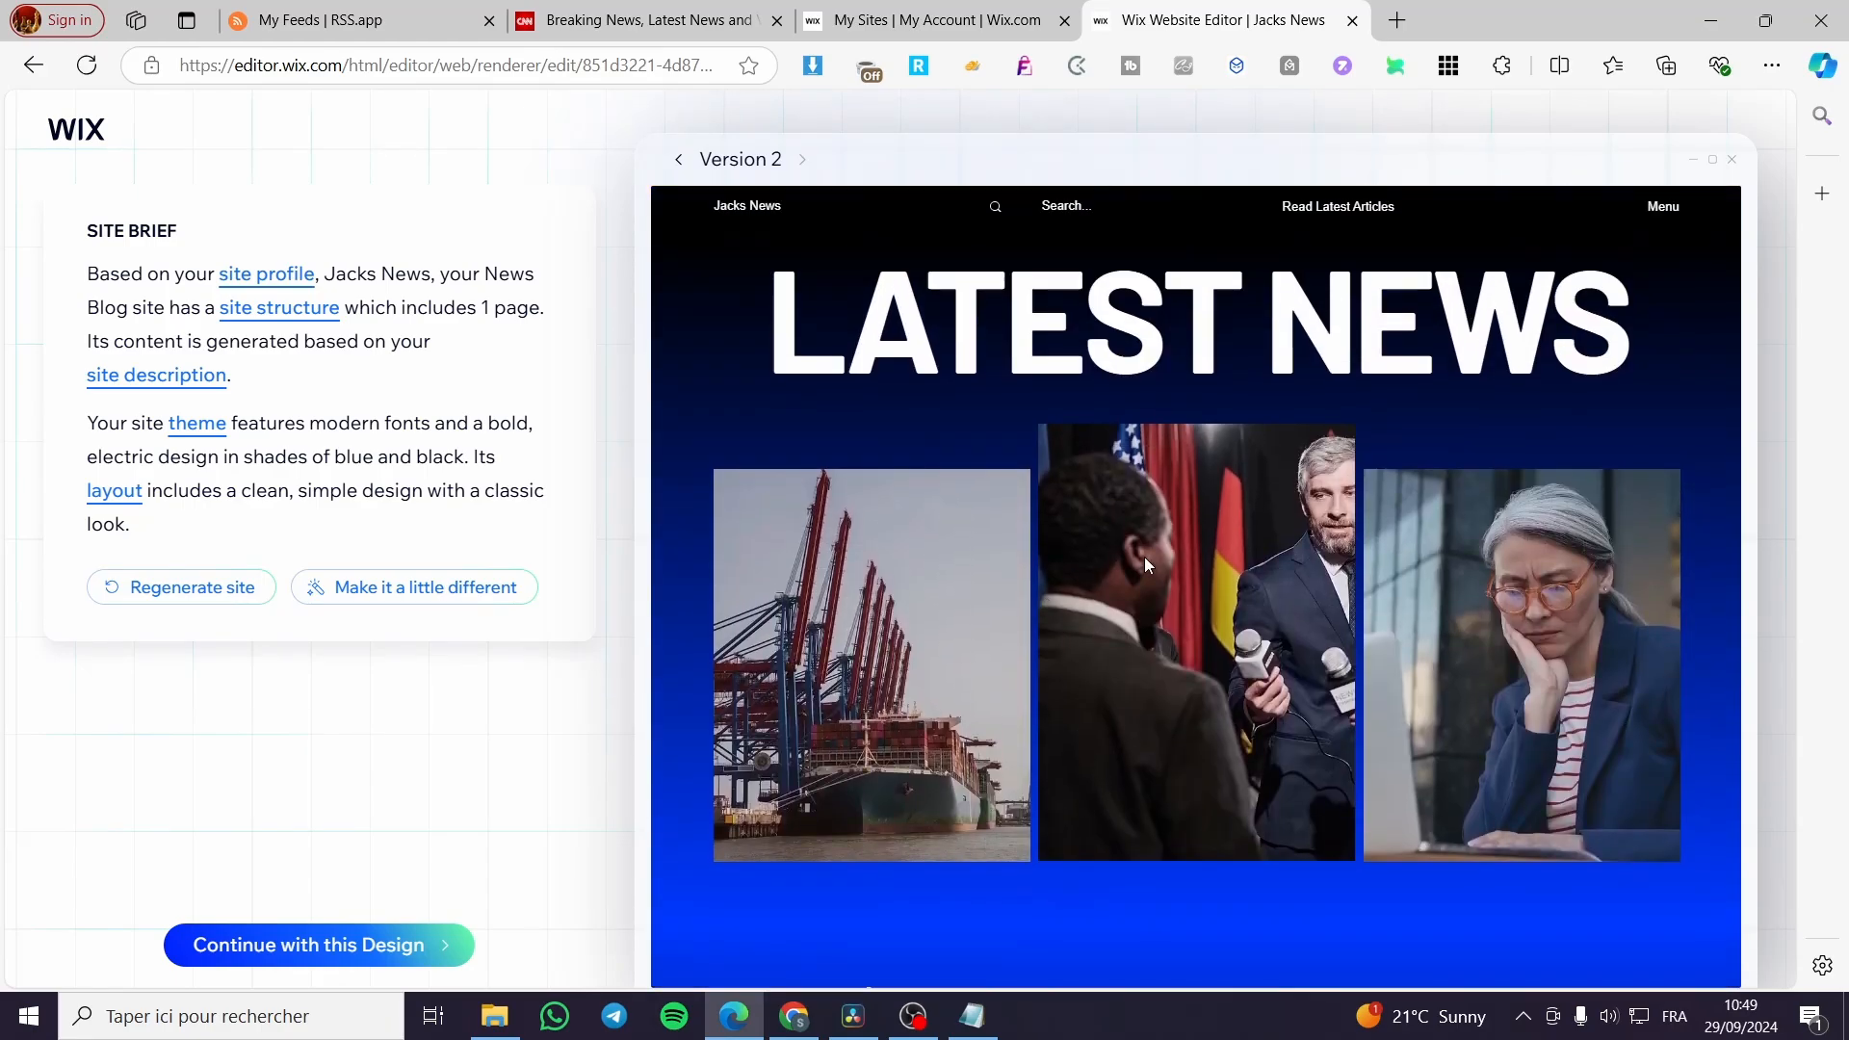
{"action": "scroll", "coordinate": [1473, 559], "scroll_direction": "down", "scroll_amount": 11}
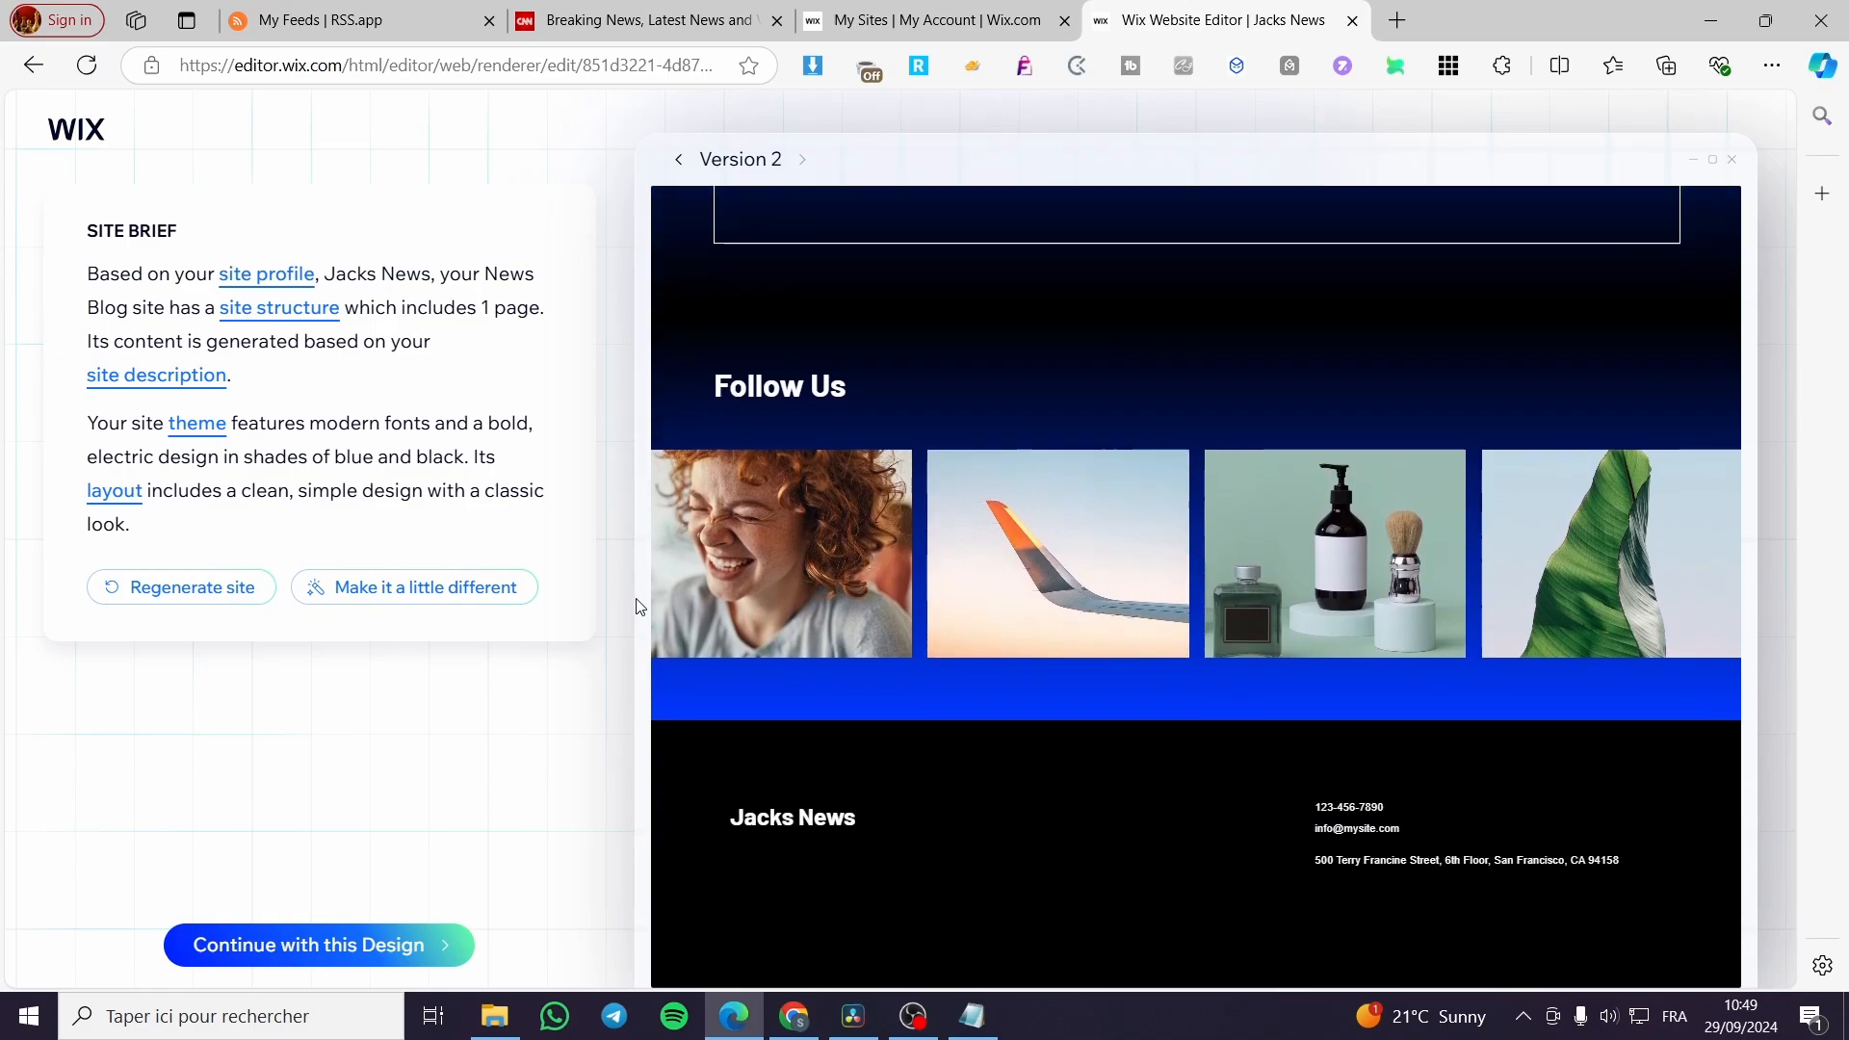
{"action": "scroll", "coordinate": [1036, 732], "scroll_direction": "up", "scroll_amount": 10}
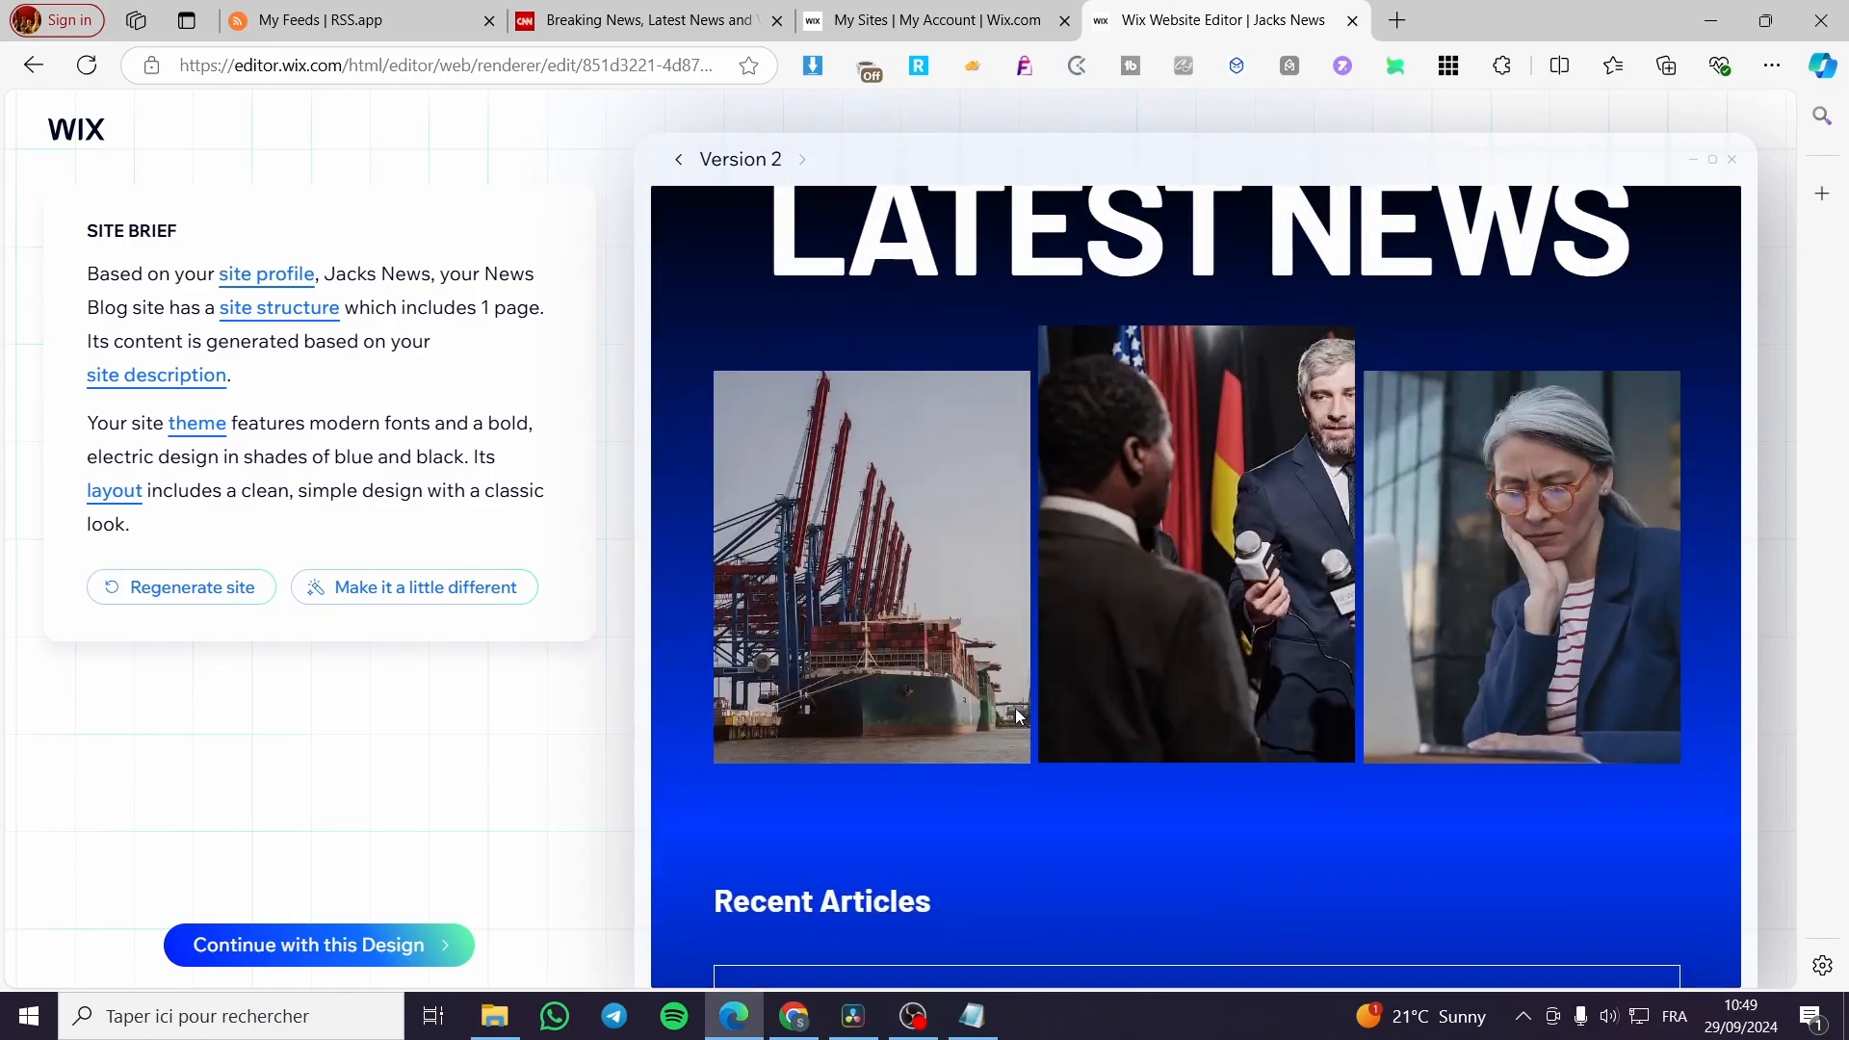
{"action": "scroll", "coordinate": [1019, 713], "scroll_direction": "down", "scroll_amount": 10}
{"action": "scroll", "coordinate": [1069, 772], "scroll_direction": "up", "scroll_amount": 12}
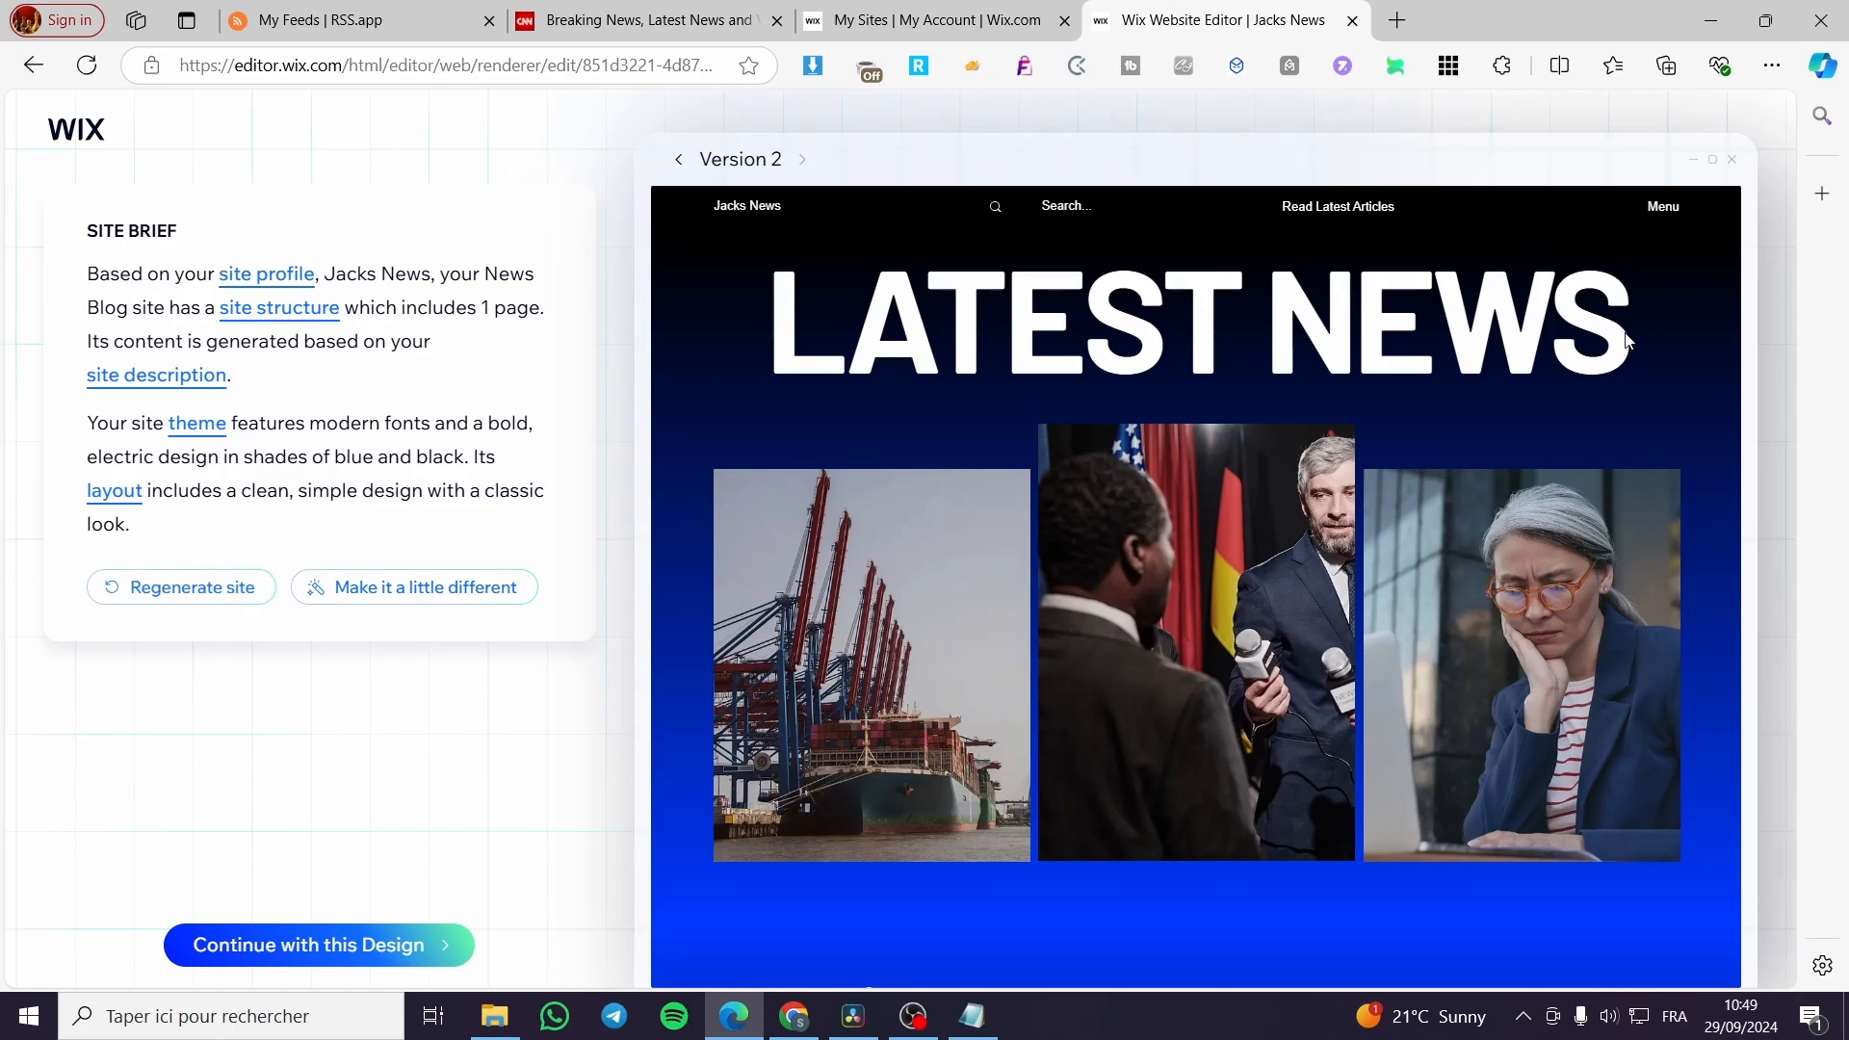
Leave the AI design, open The Global Morning news blog template in the editor instead, and dismiss the AI content form.
{"action": "left_click", "coordinate": [31, 65]}
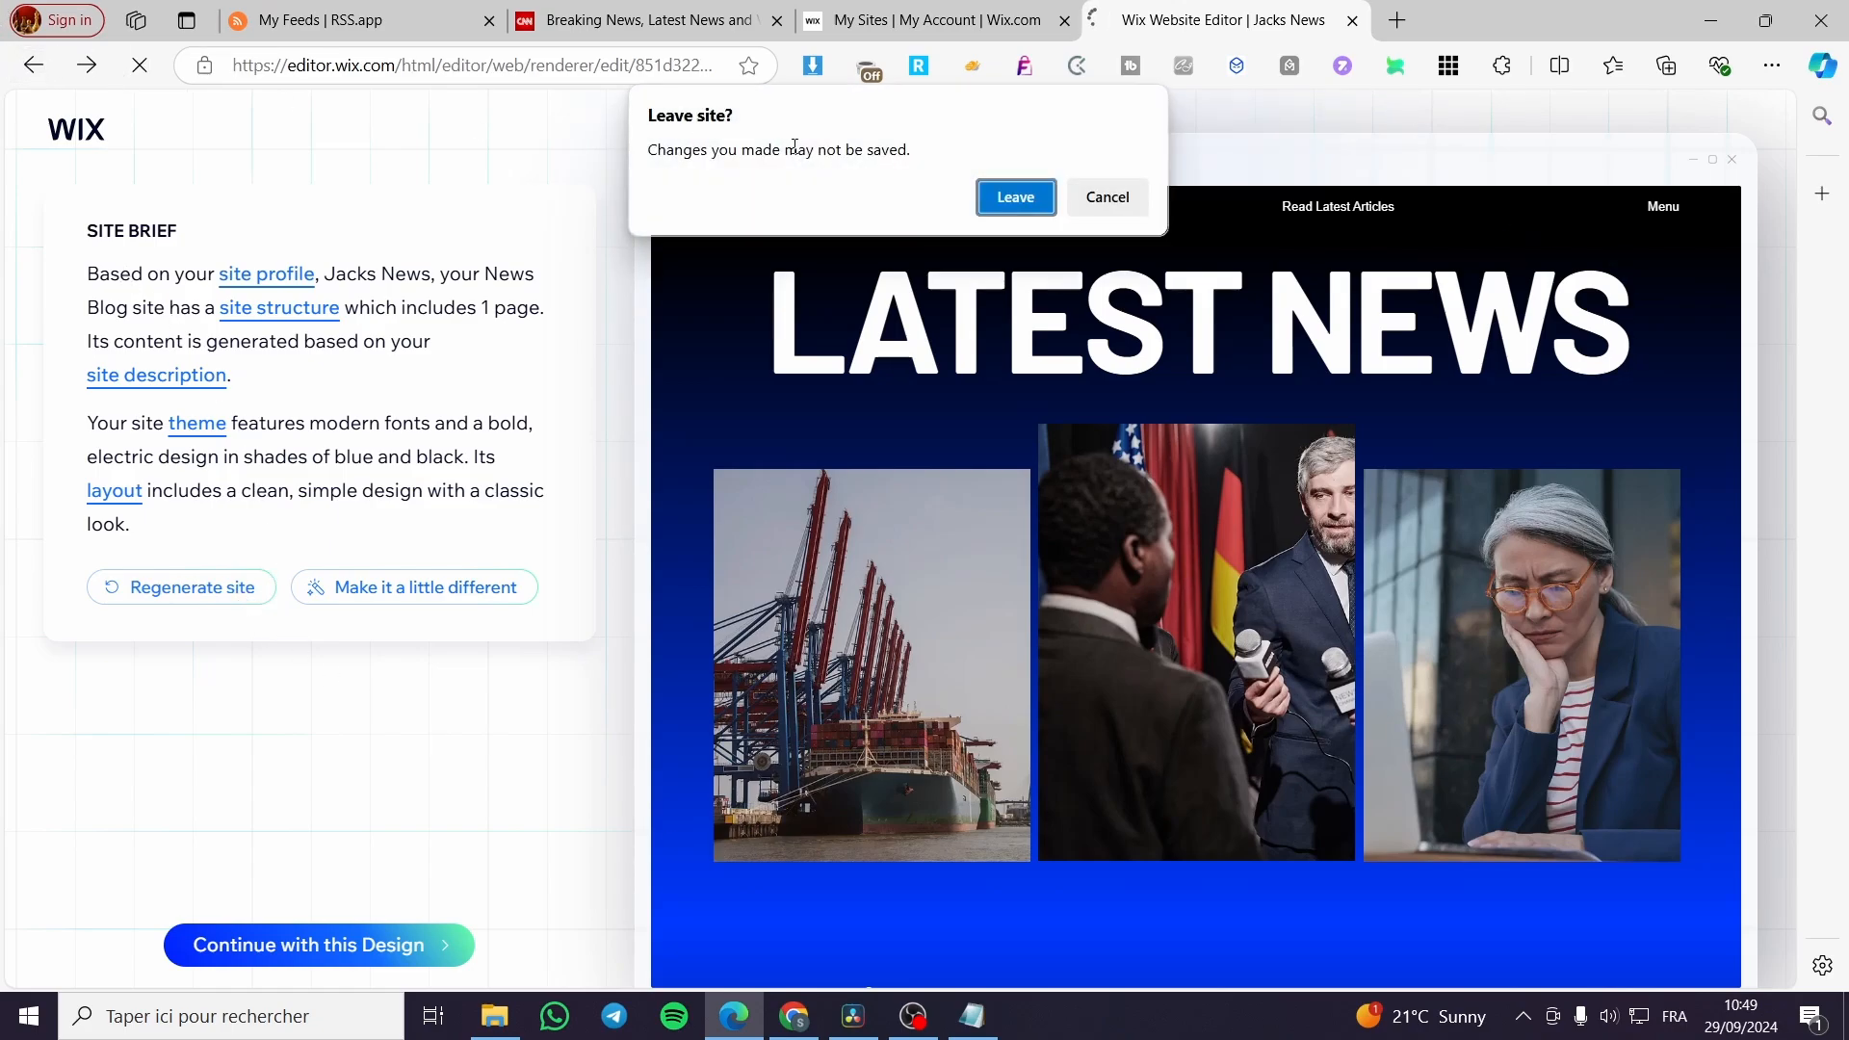
{"action": "left_click", "coordinate": [1017, 197]}
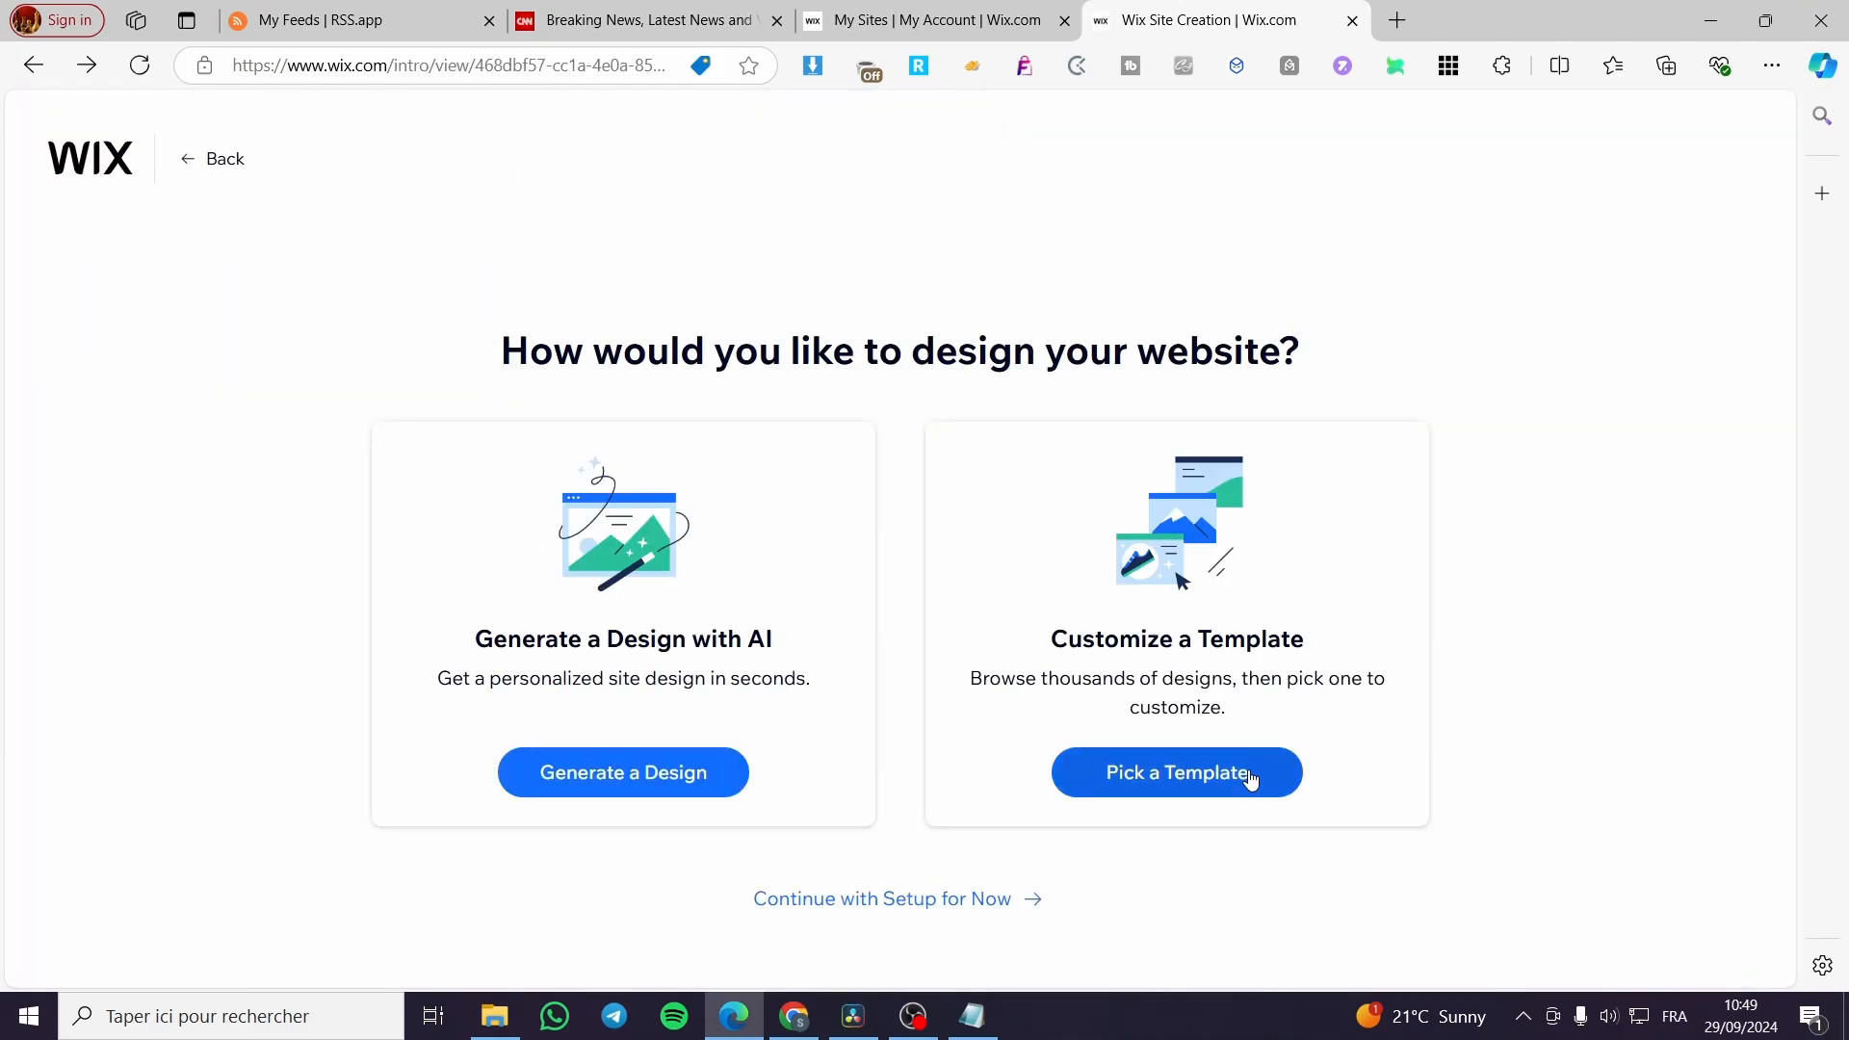
{"action": "left_click", "coordinate": [1251, 778]}
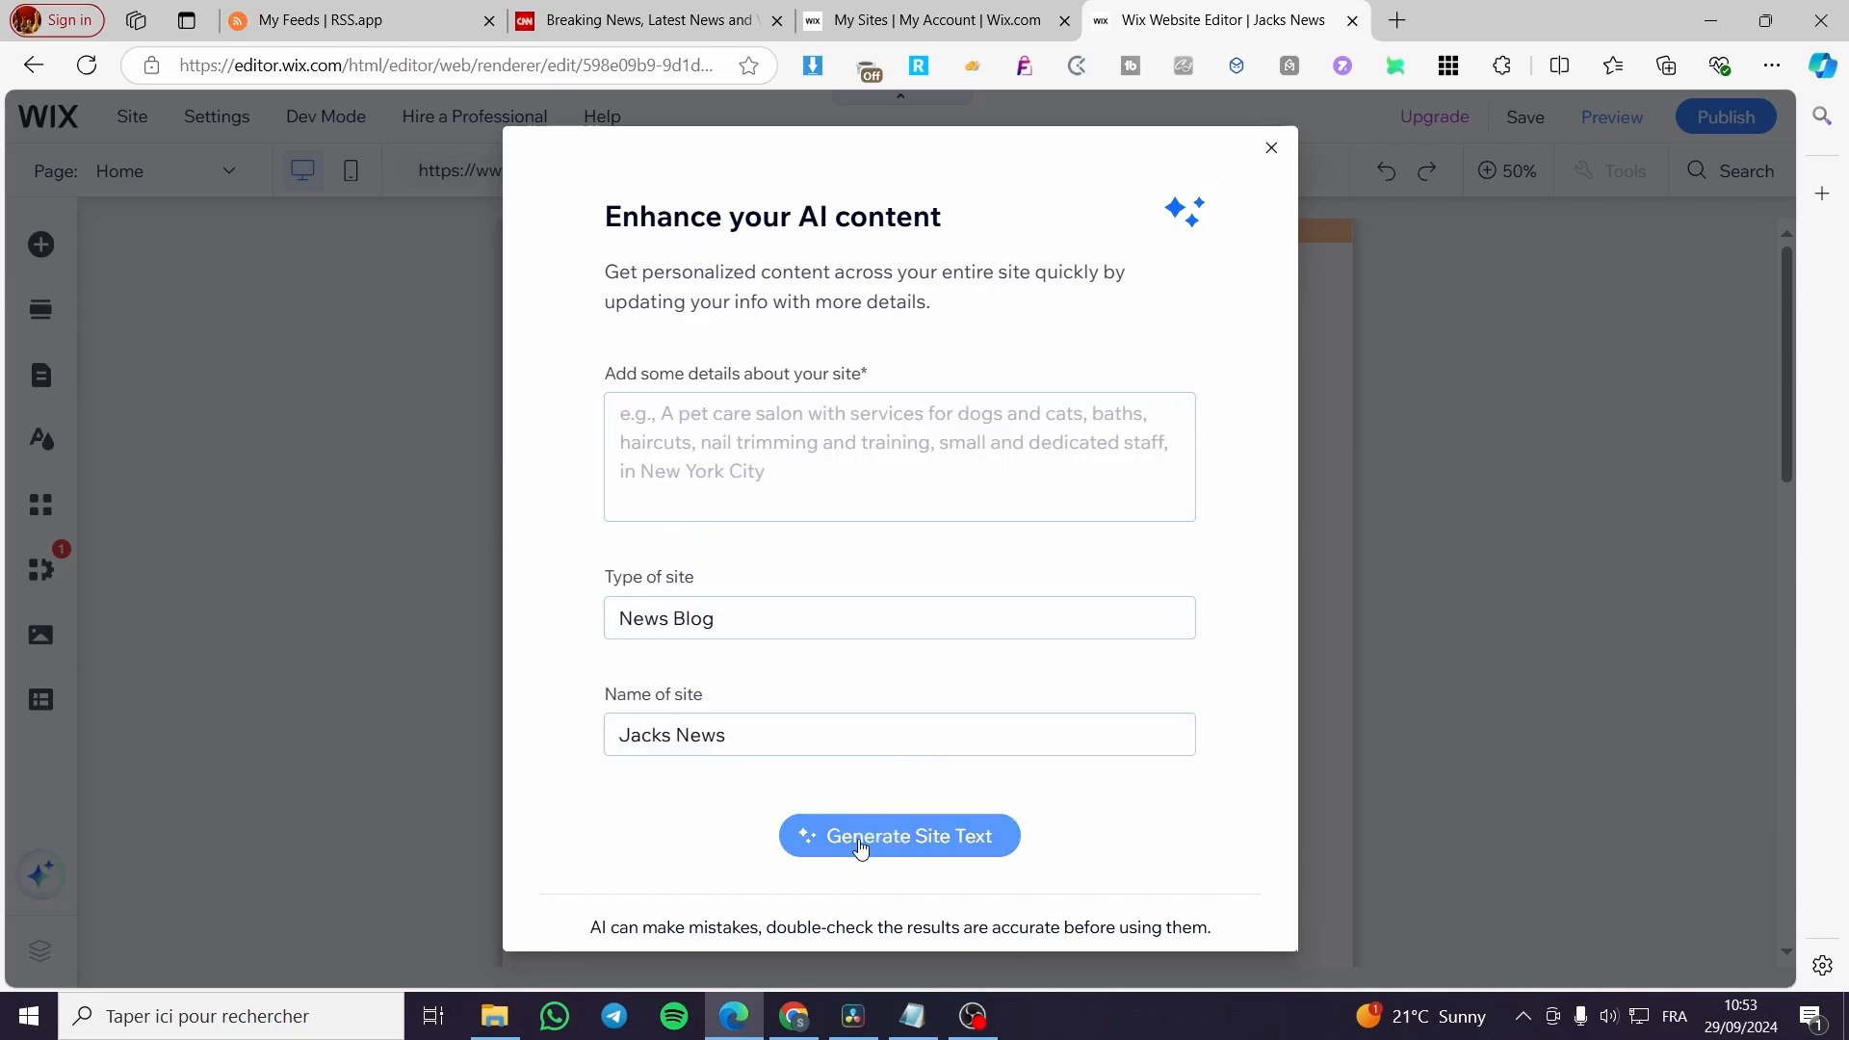
{"action": "left_click", "coordinate": [1271, 149]}
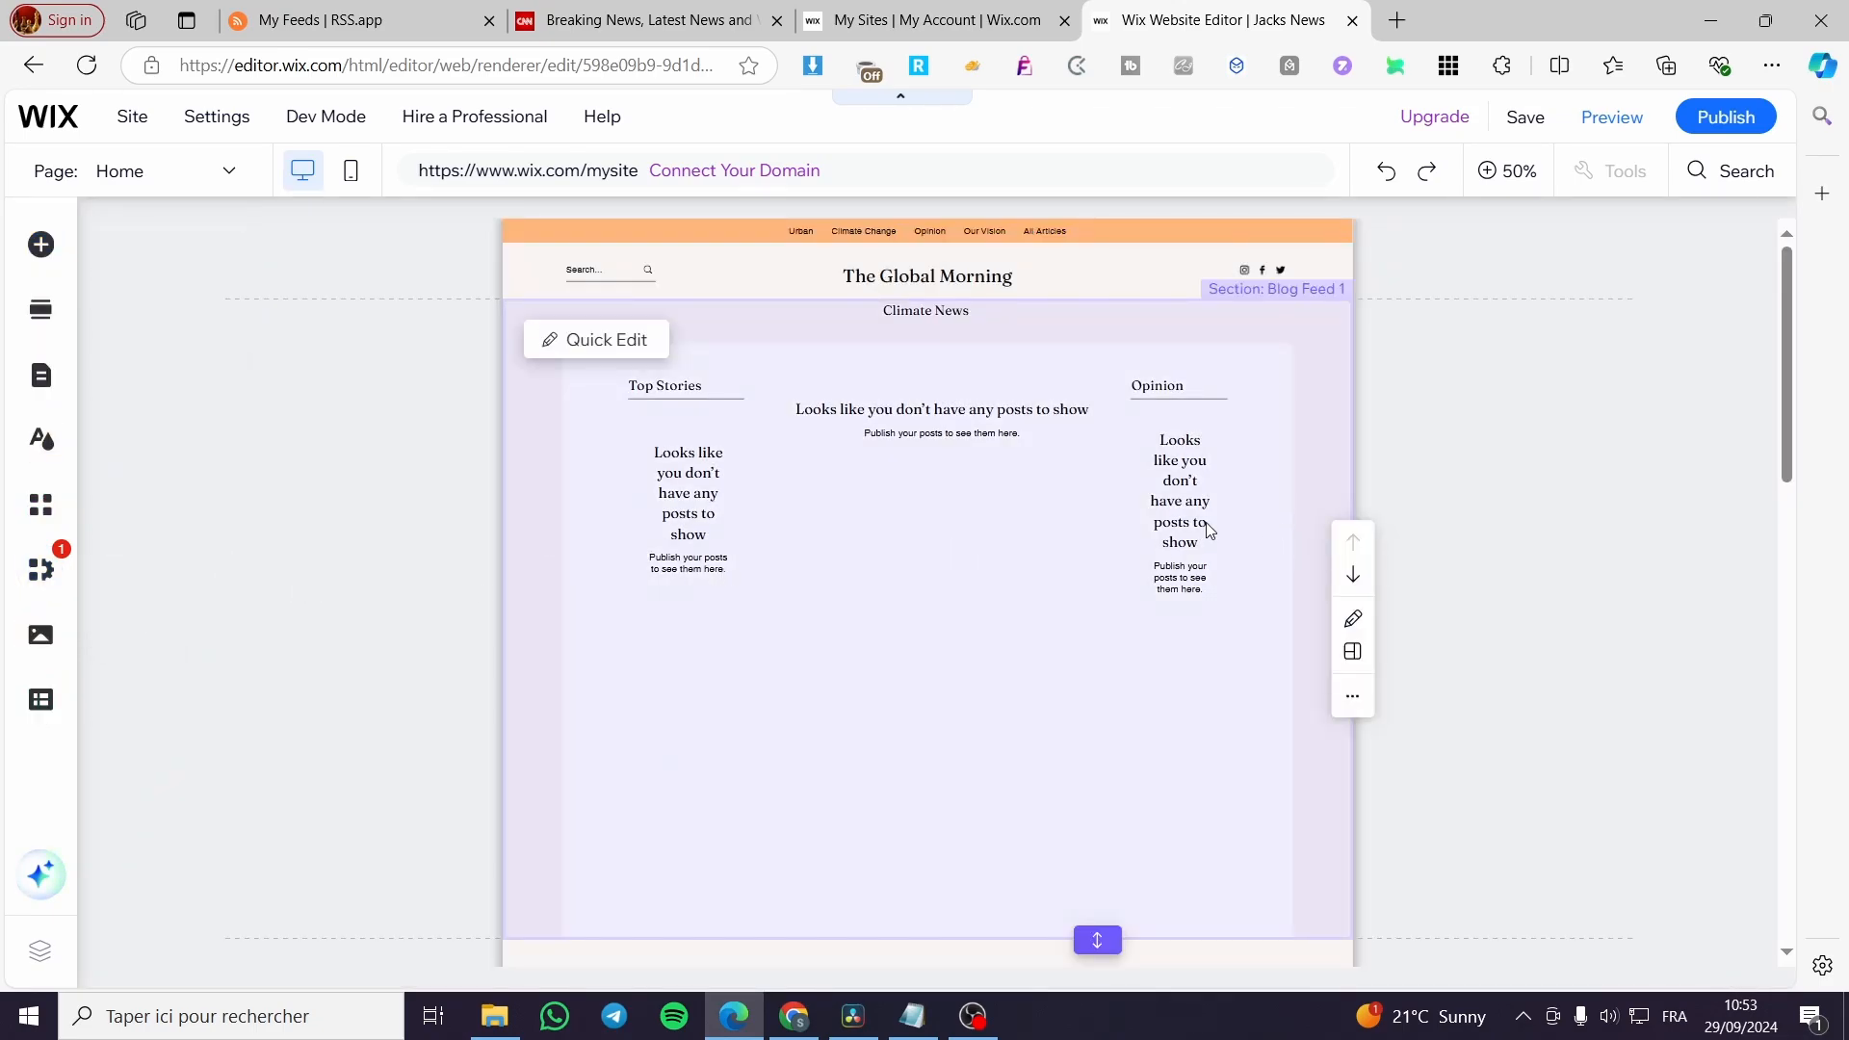
Shorten the "Climate News" title in the Blog Feed section of the home page to "News" using Quick Edit.
{"action": "scroll", "coordinate": [1098, 511], "scroll_direction": "down", "scroll_amount": 10}
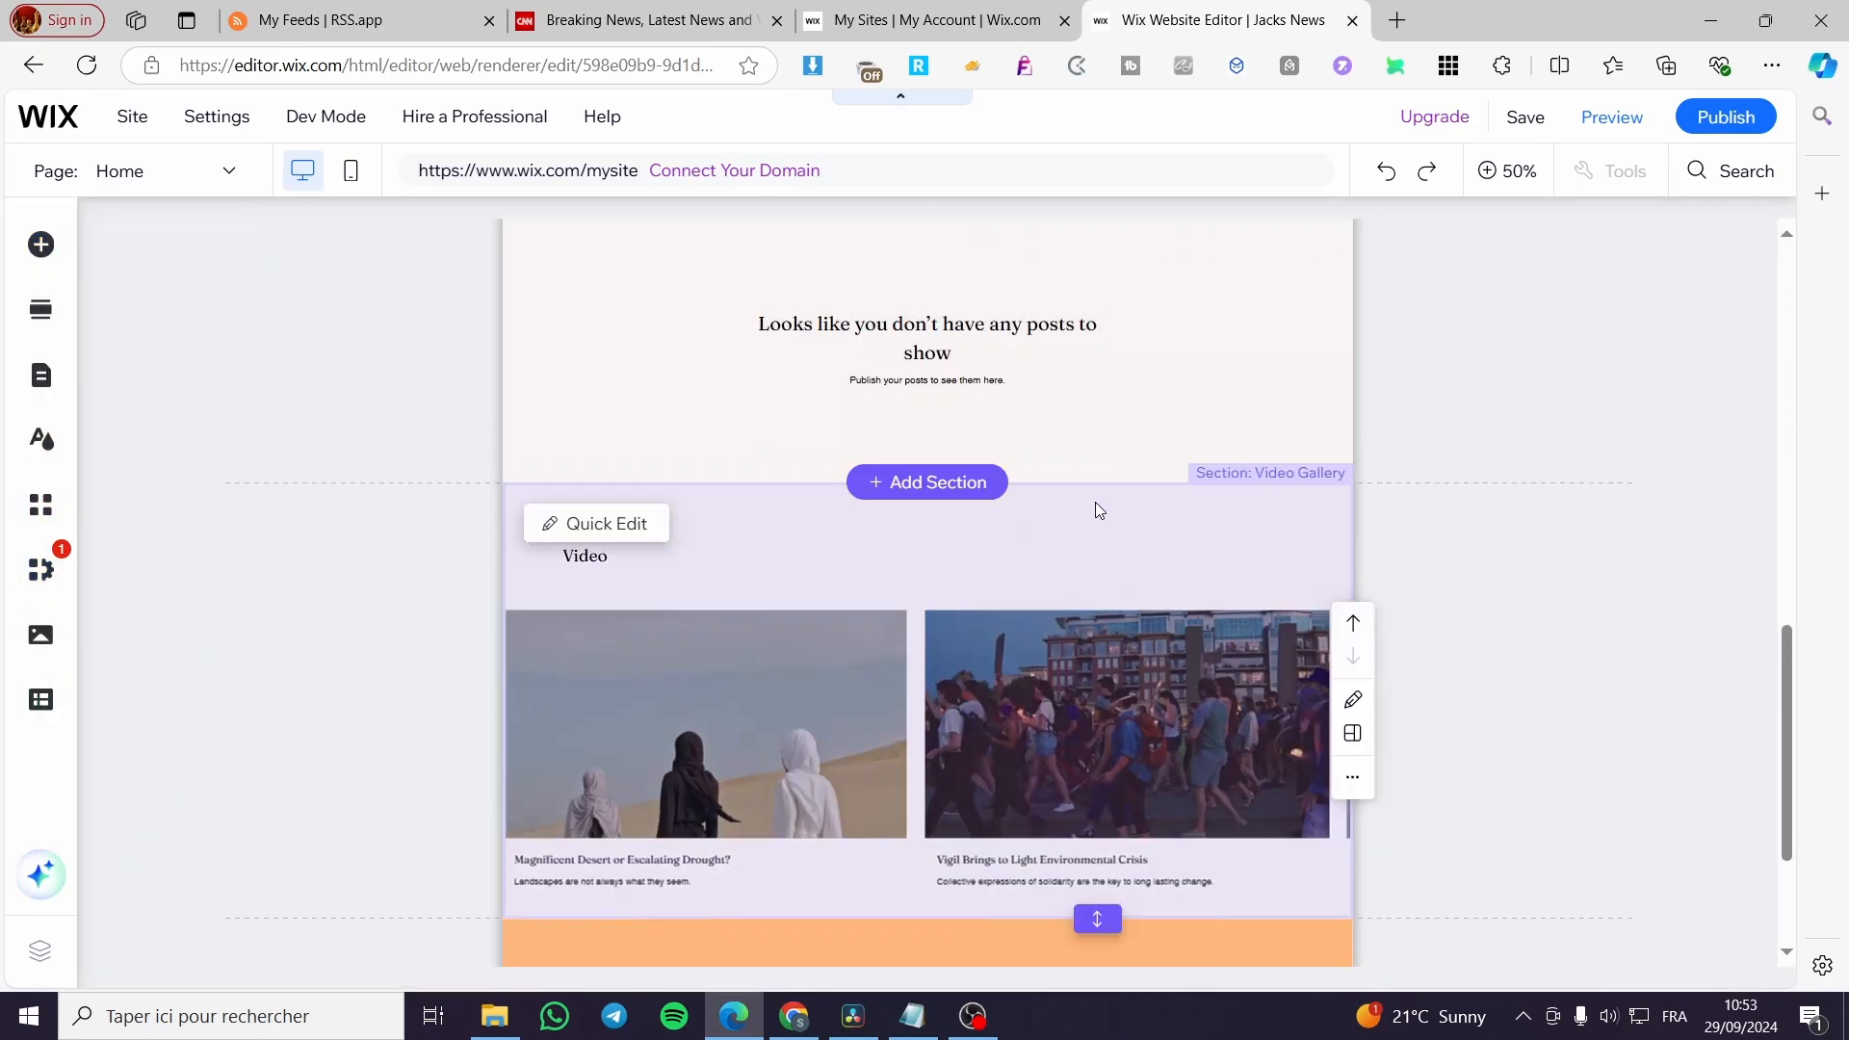
{"action": "scroll", "coordinate": [1095, 500], "scroll_direction": "up", "scroll_amount": 10}
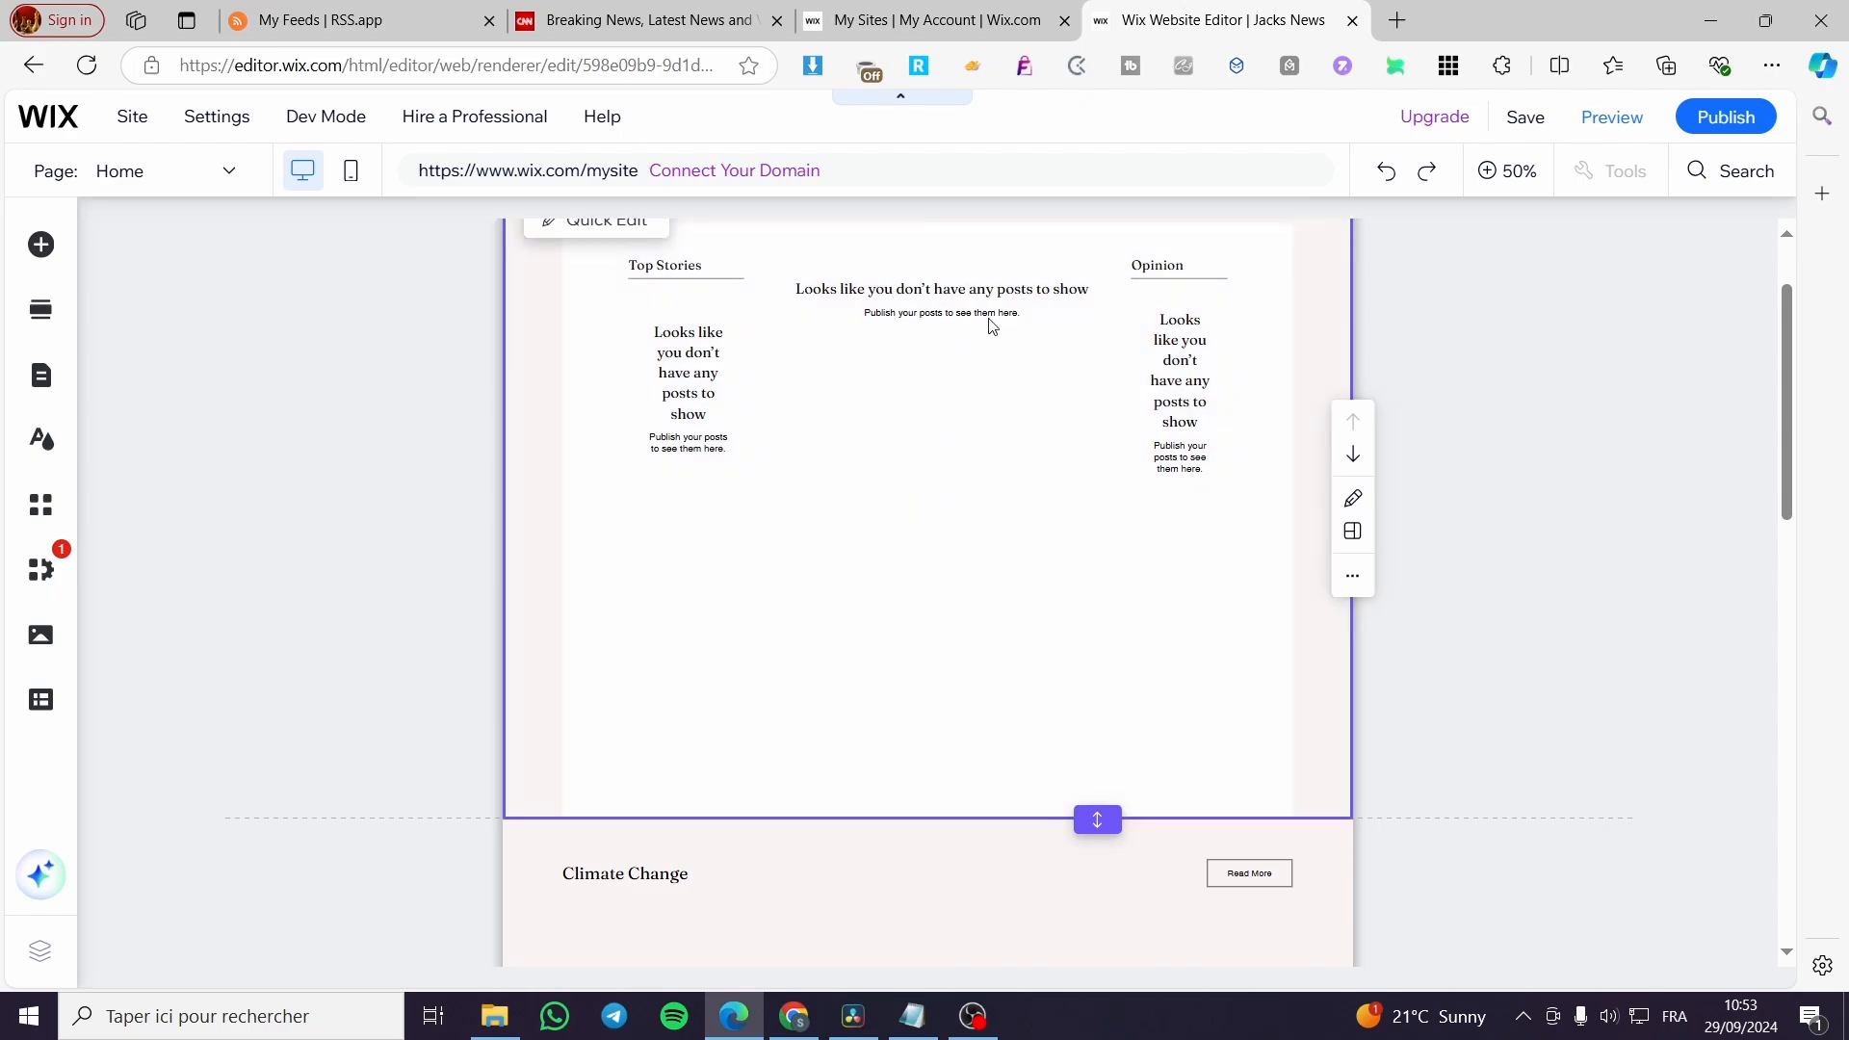
{"action": "scroll", "coordinate": [1269, 594], "scroll_direction": "up", "scroll_amount": 2}
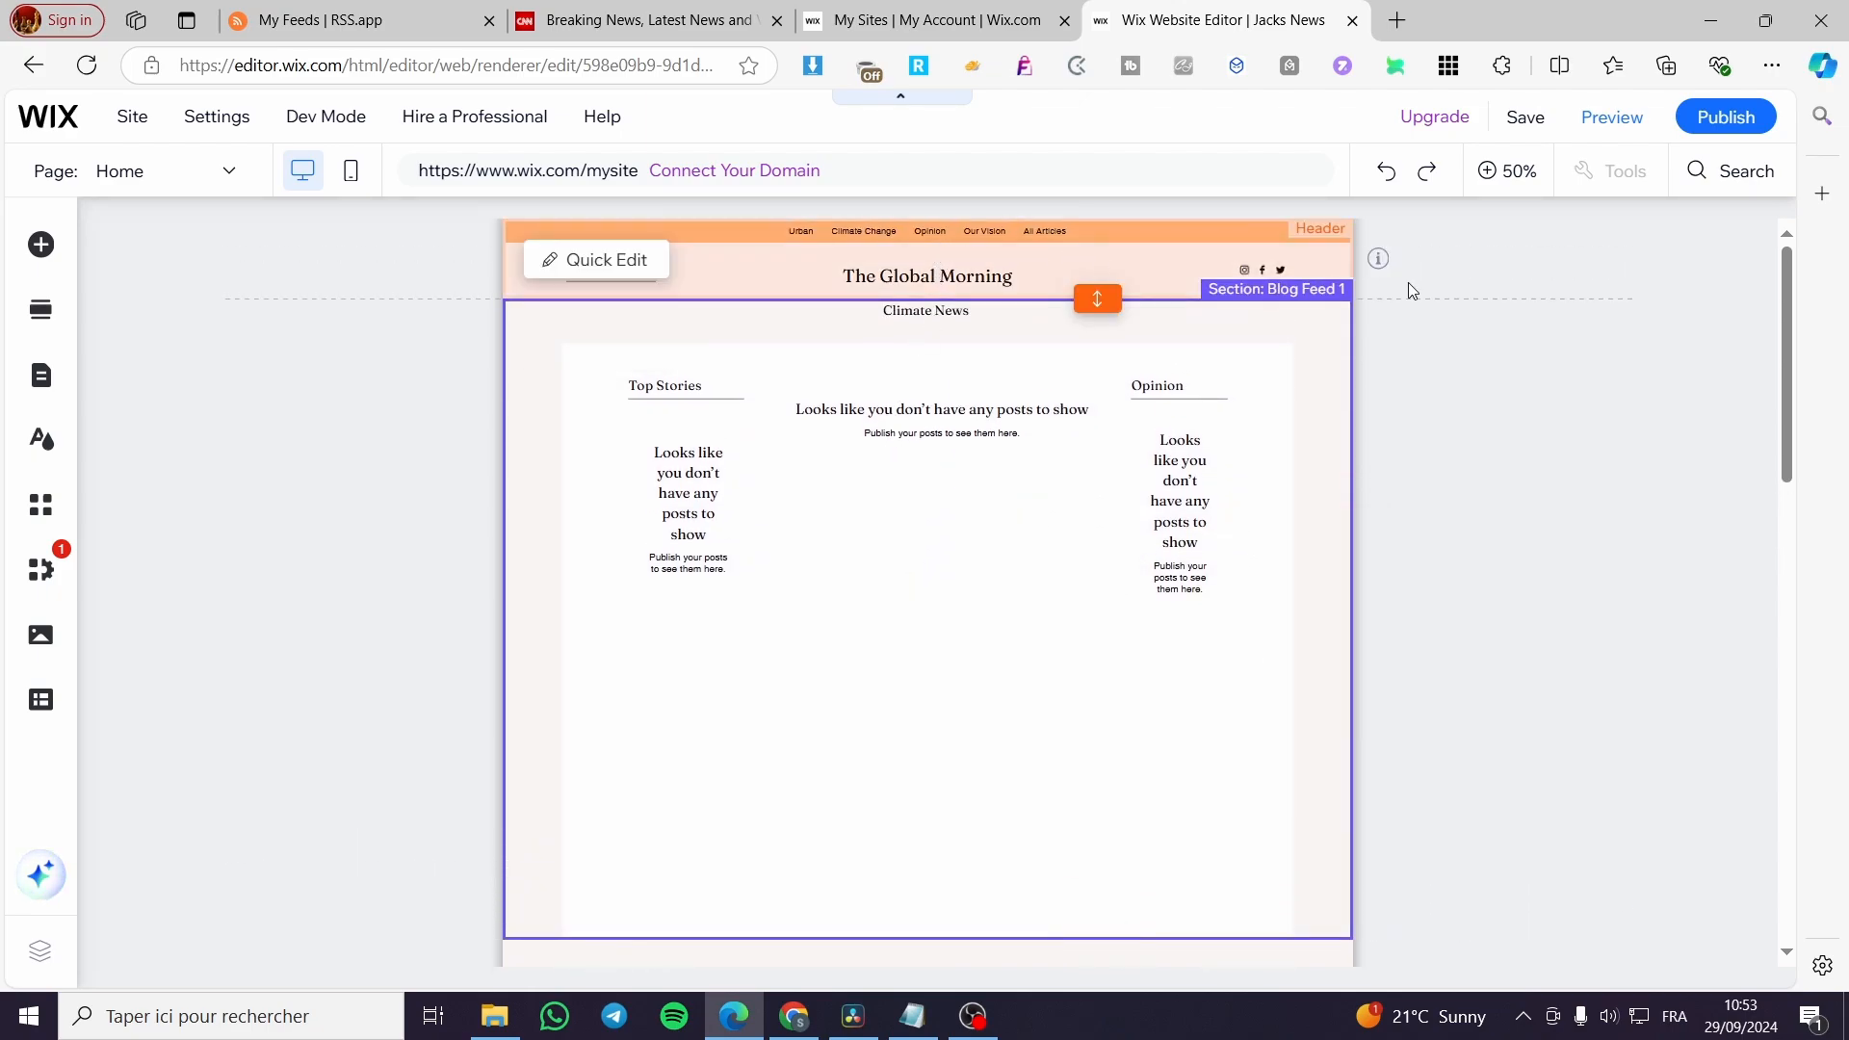
{"action": "left_click", "coordinate": [589, 261]}
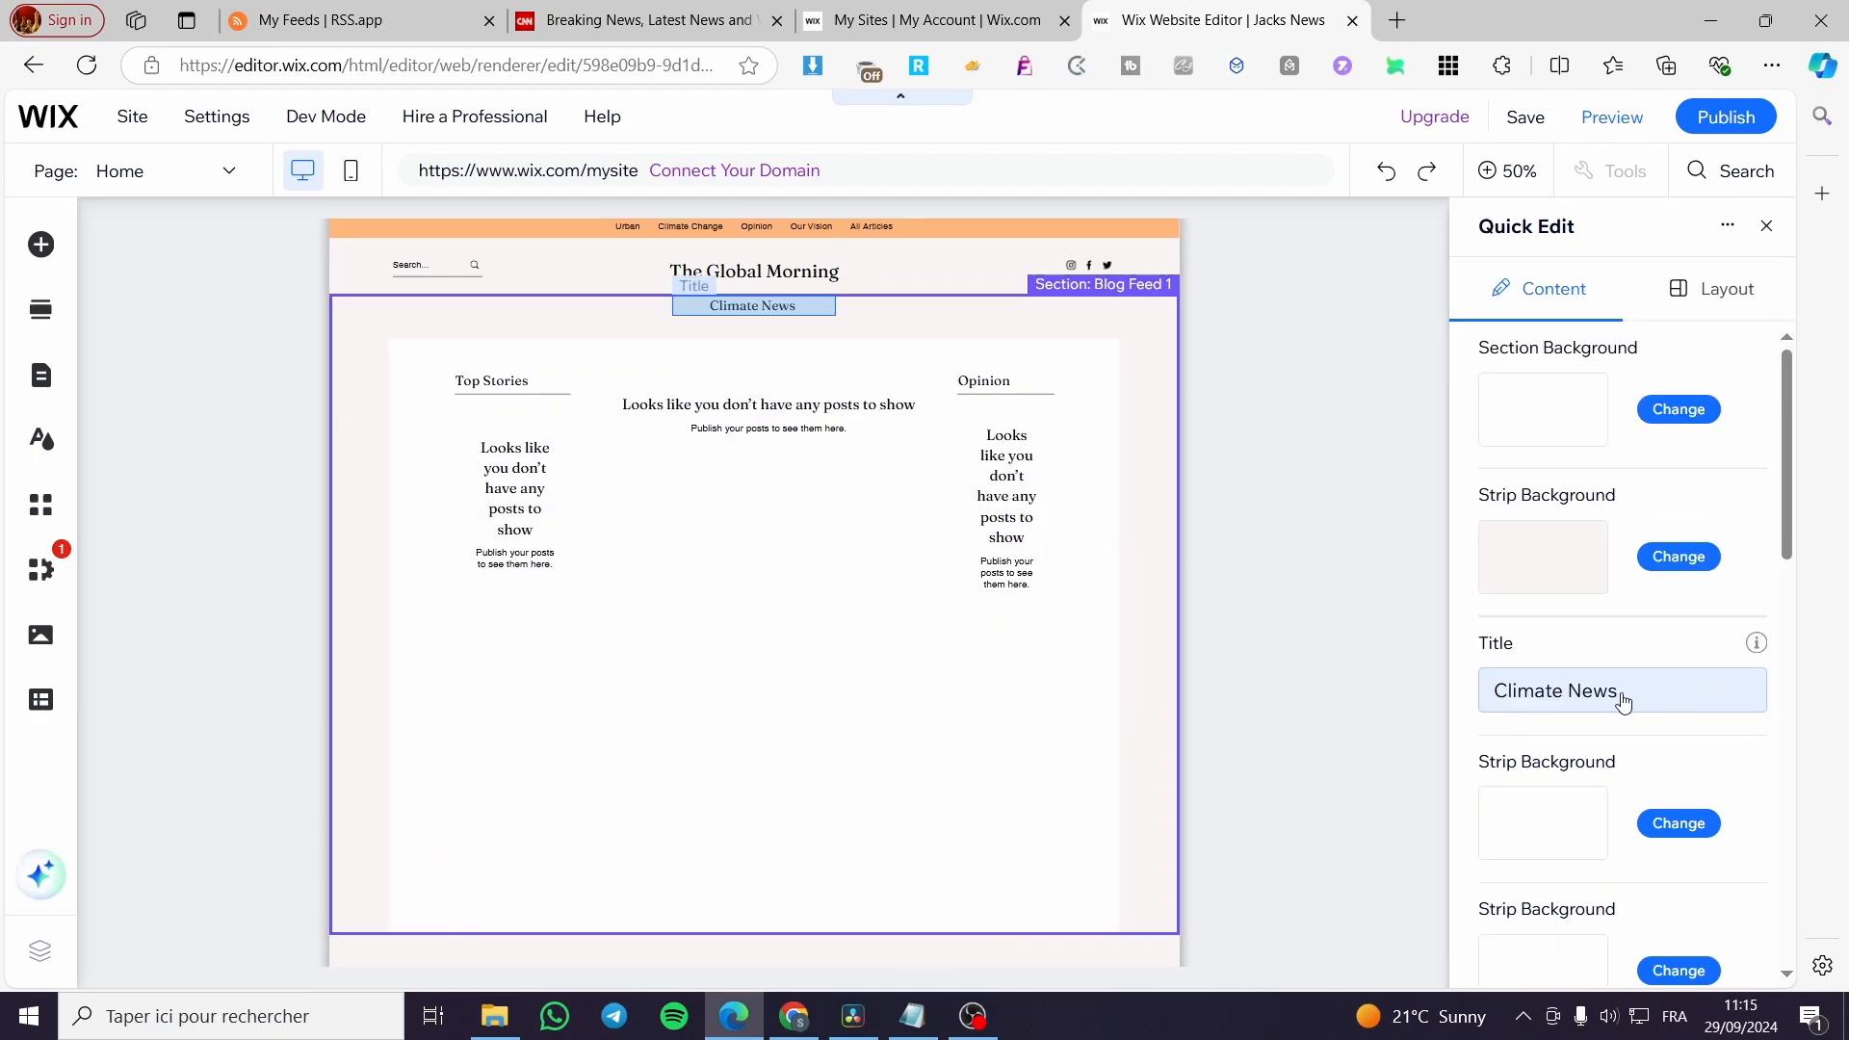
{"action": "left_click", "coordinate": [1602, 706]}
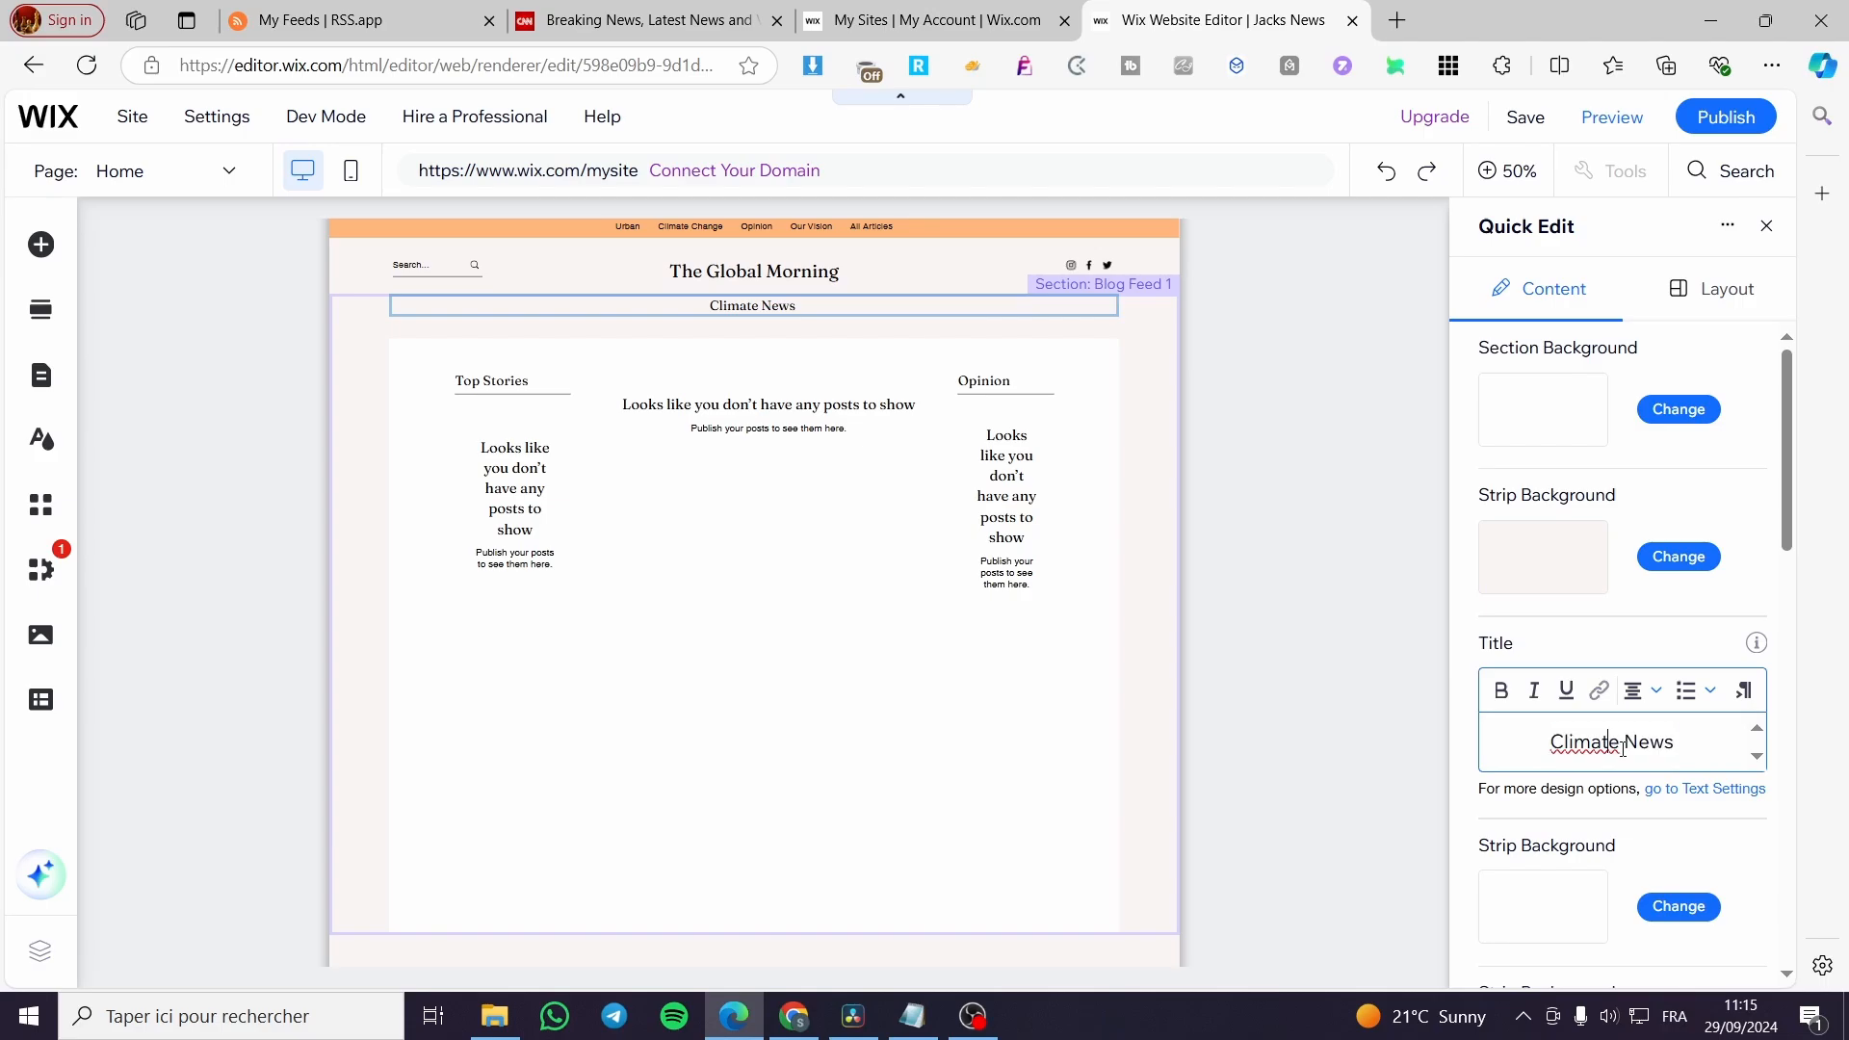
{"action": "left_click_drag", "start_coordinate": [1619, 743], "coordinate": [1525, 747]}
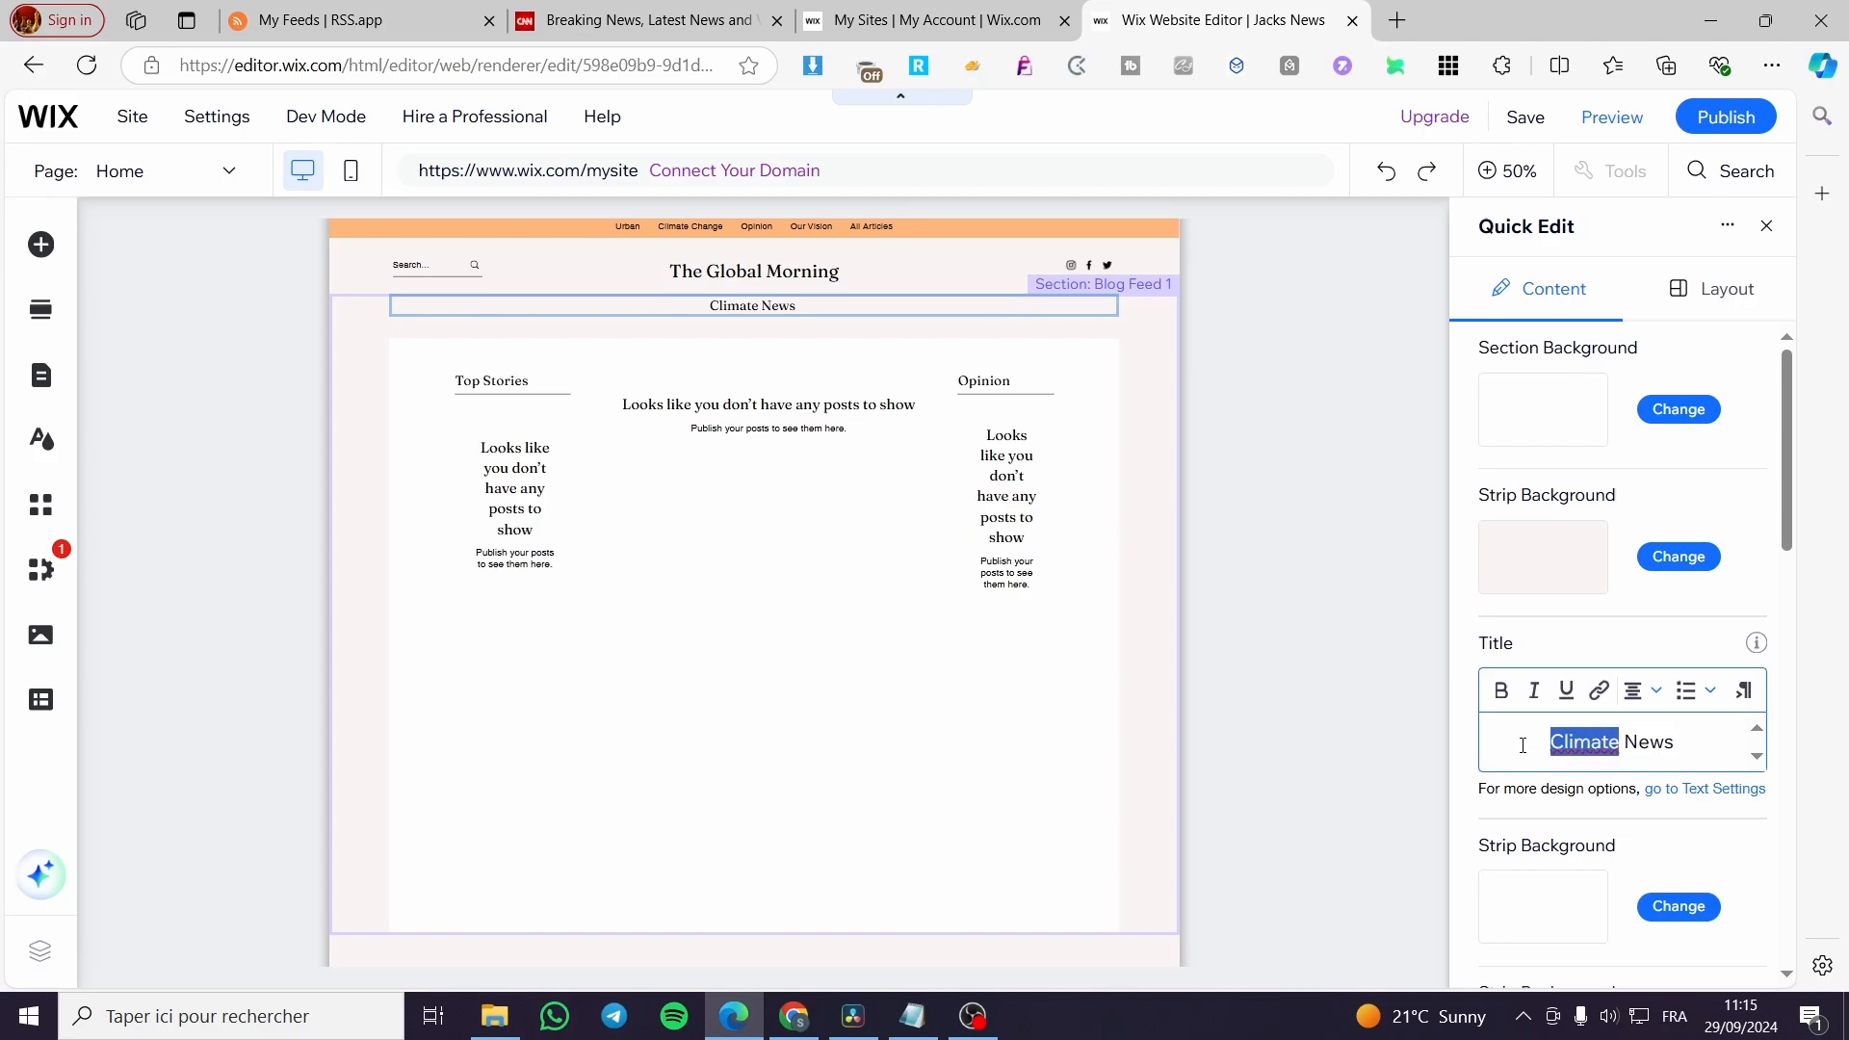
{"action": "key", "text": "BackSpace"}
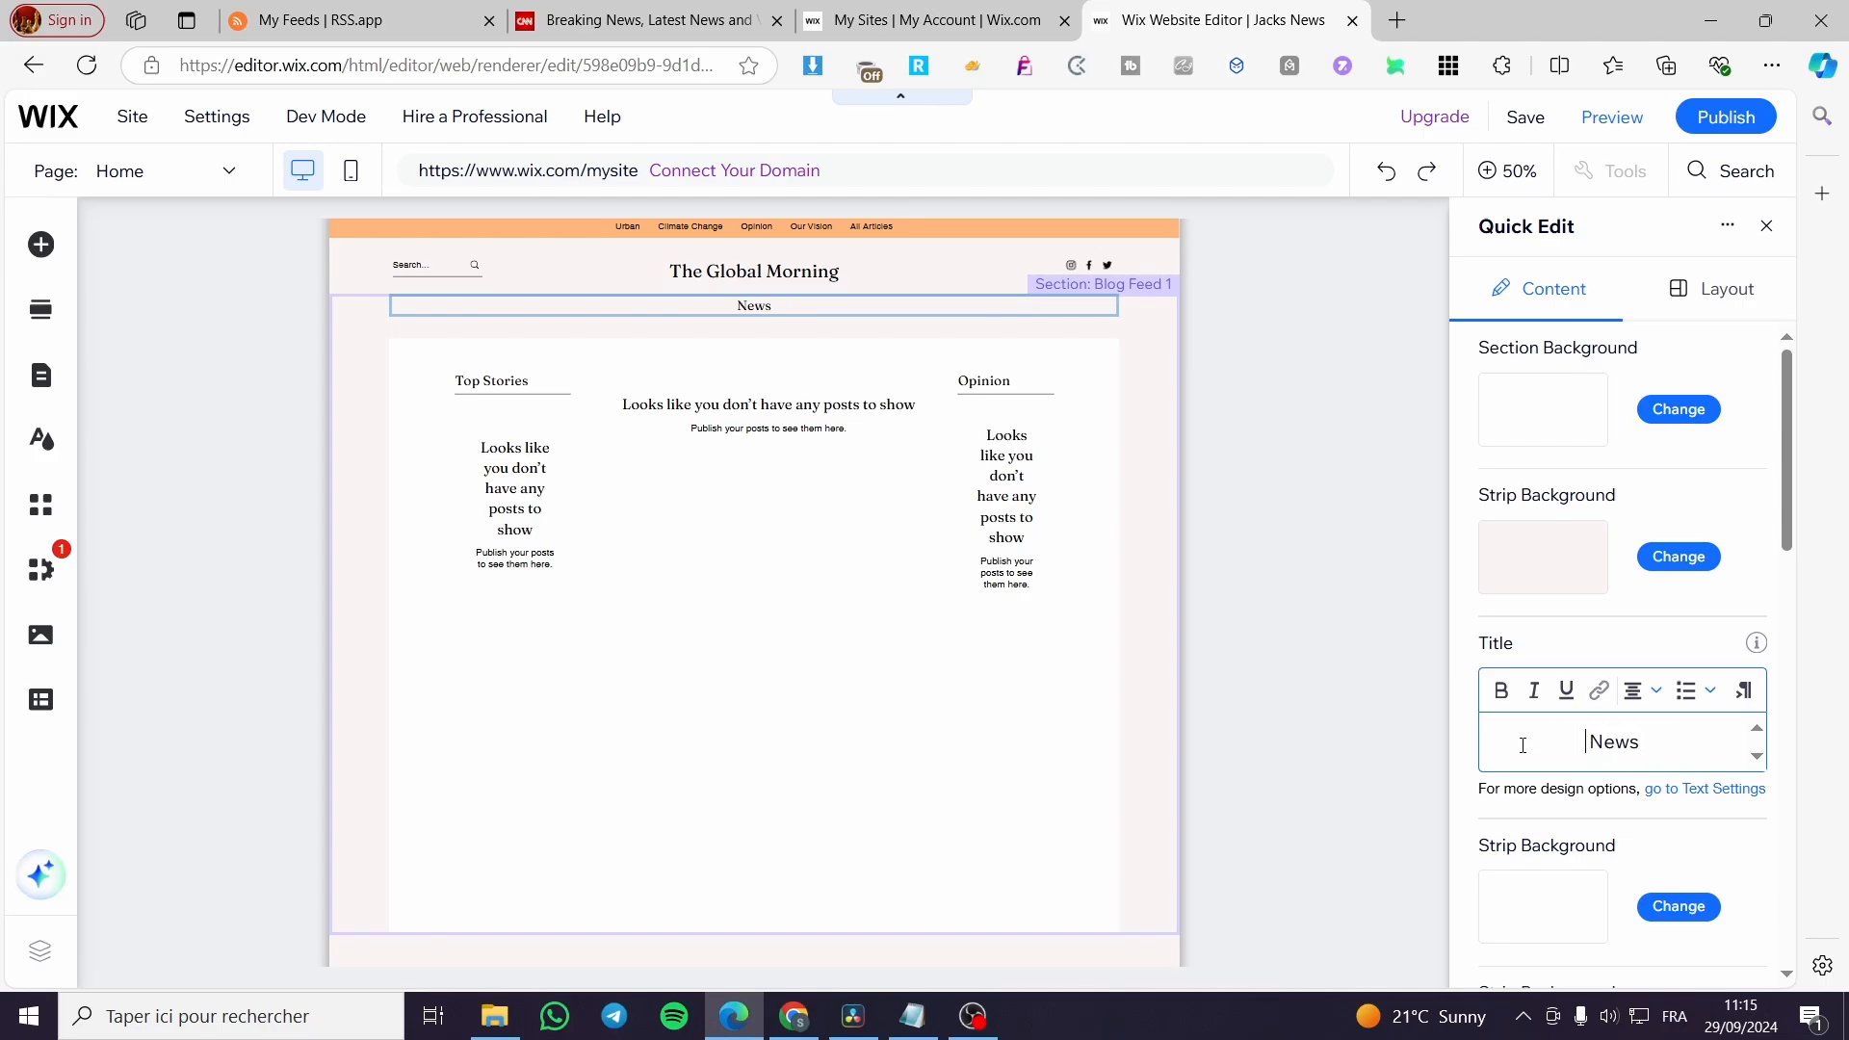
{"action": "left_click", "coordinate": [1350, 815]}
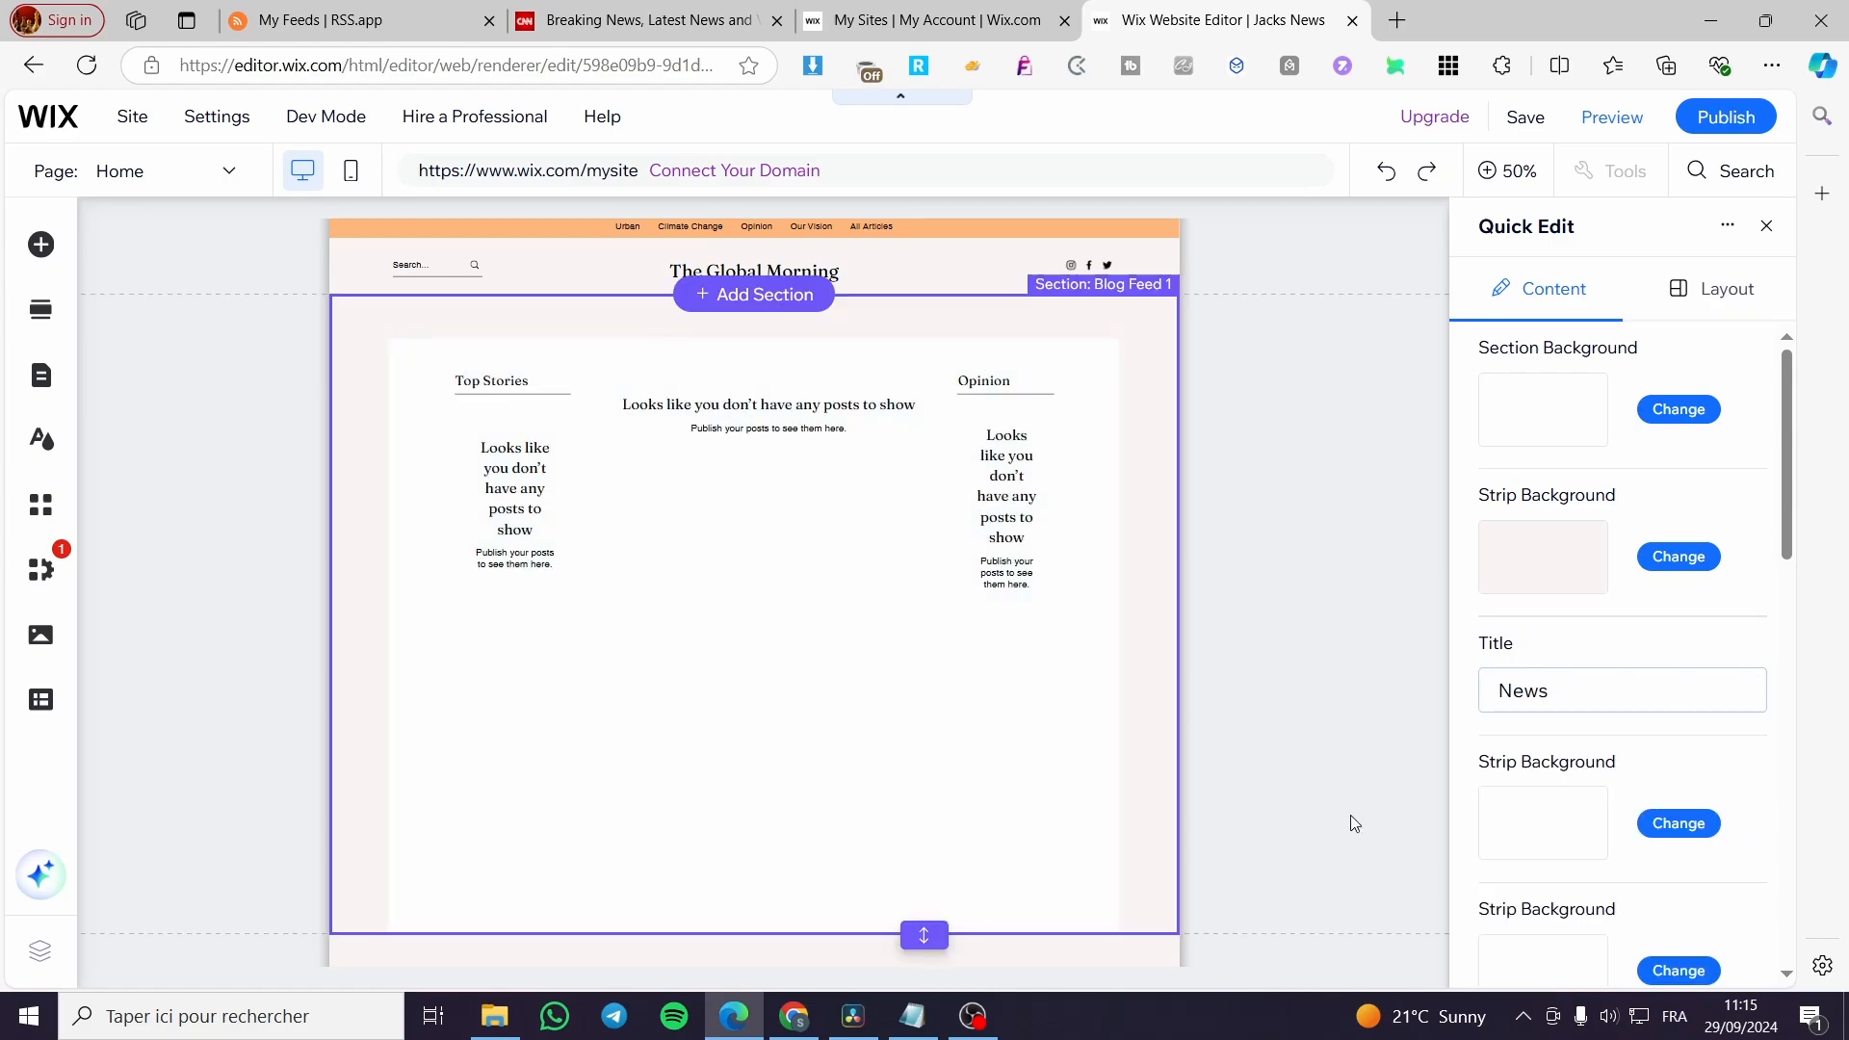
Look through the remaining Quick Edit content options for the Blog Feed section and close them.
{"action": "scroll", "coordinate": [1514, 809], "scroll_direction": "down", "scroll_amount": 2}
{"action": "scroll", "coordinate": [1515, 808], "scroll_direction": "down", "scroll_amount": 7}
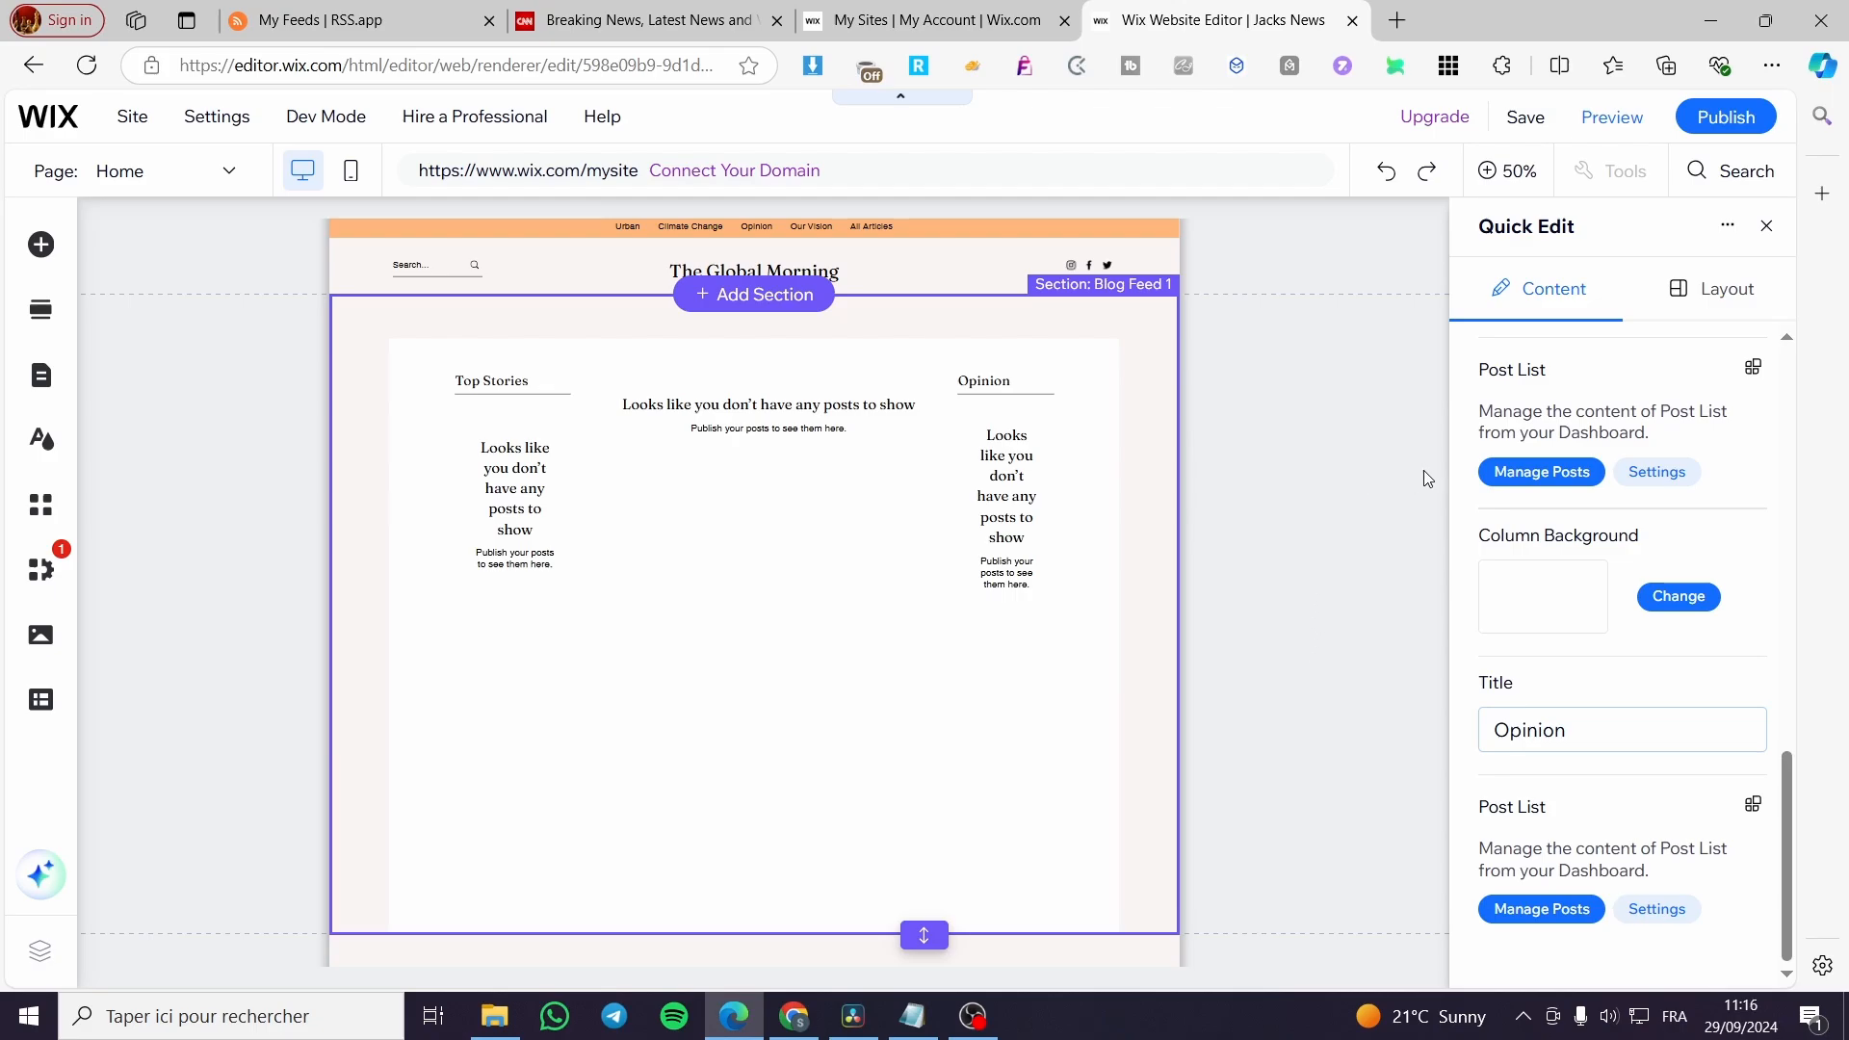
{"action": "left_click", "coordinate": [1766, 228]}
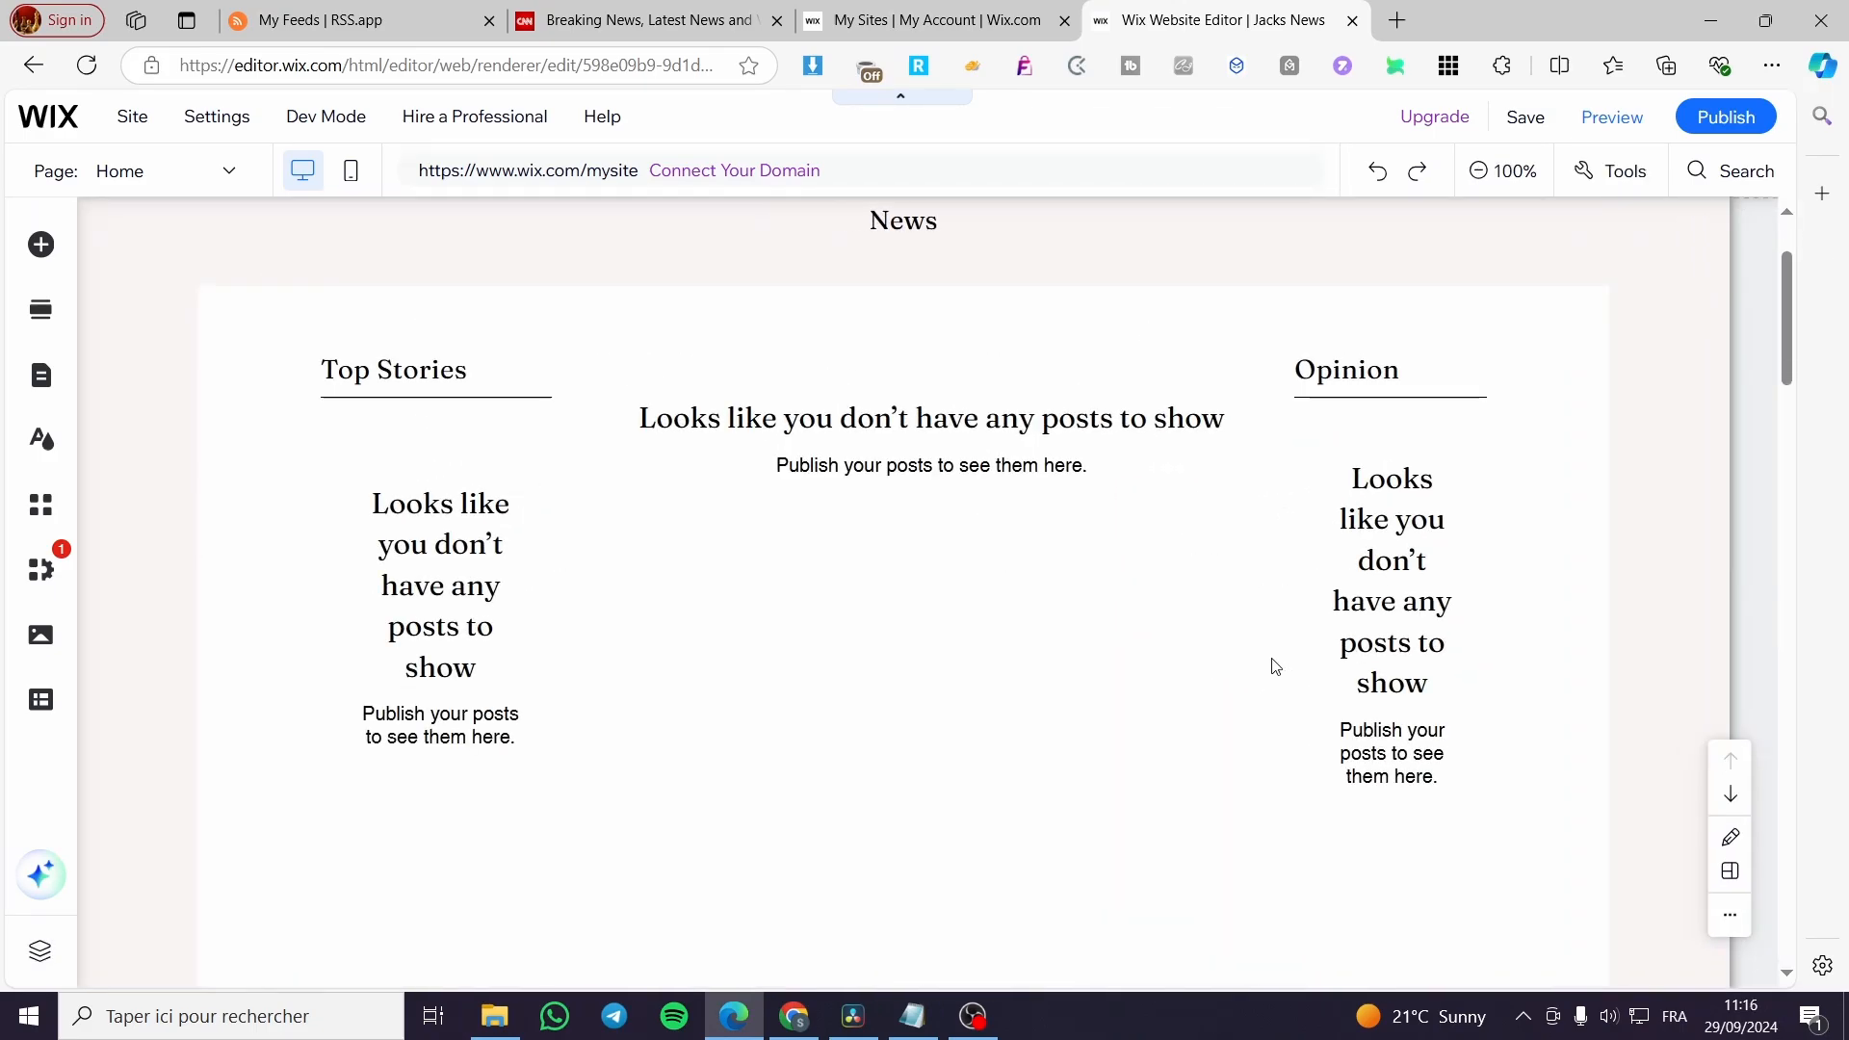
Open post management for the central post list in the Blog Feed section.
{"action": "scroll", "coordinate": [1260, 665], "scroll_direction": "up", "scroll_amount": 1}
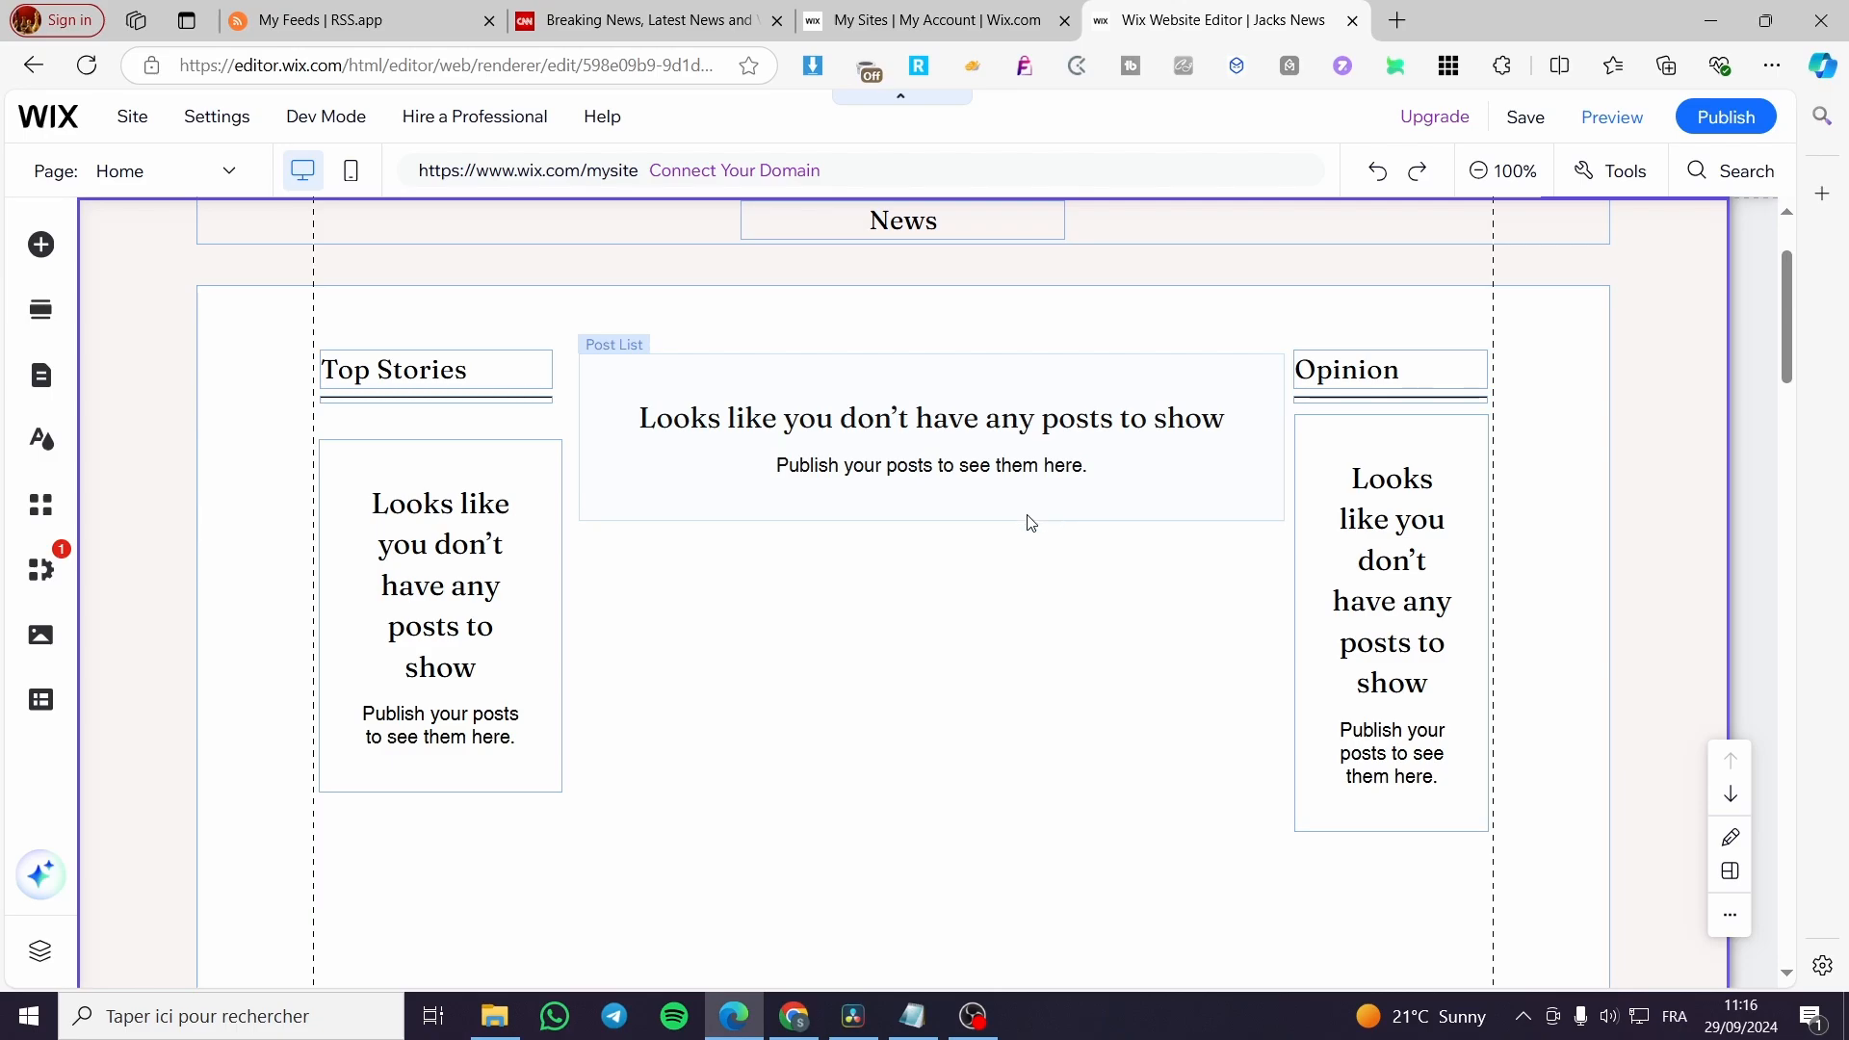
{"action": "left_click", "coordinate": [865, 411]}
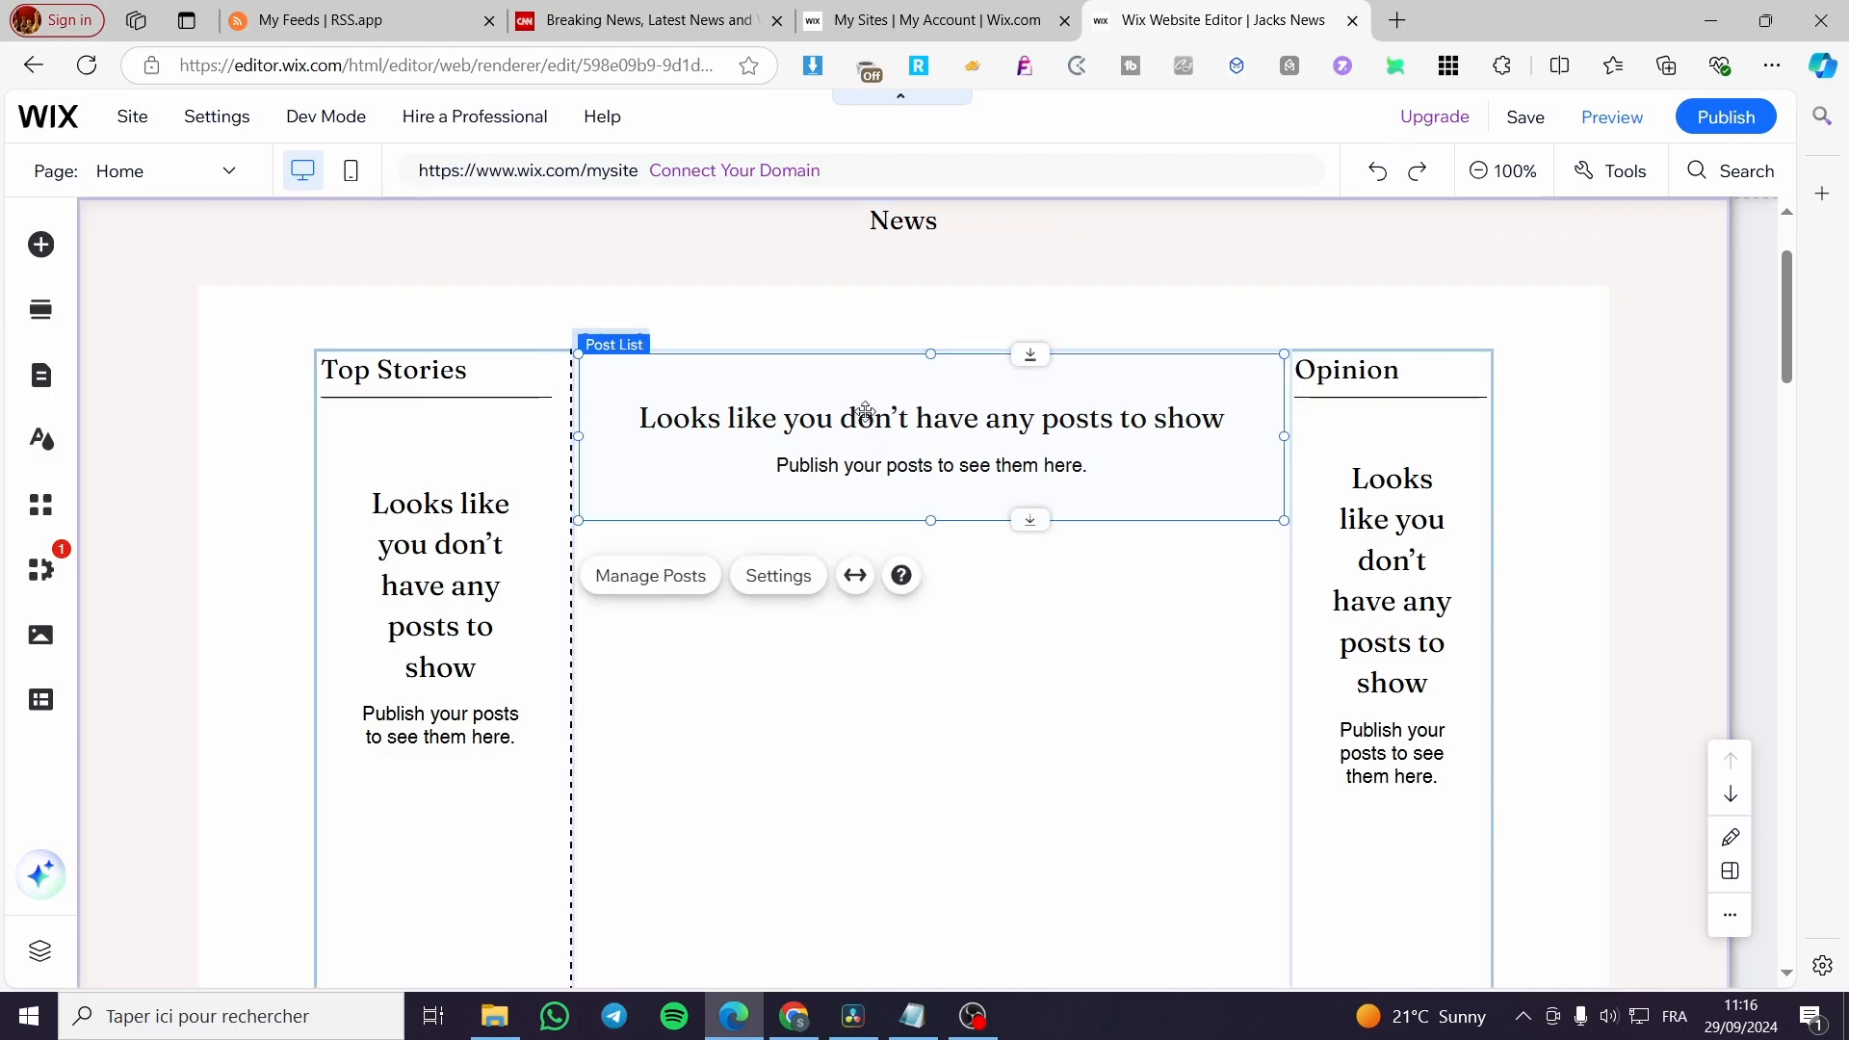
{"action": "left_click", "coordinate": [689, 593]}
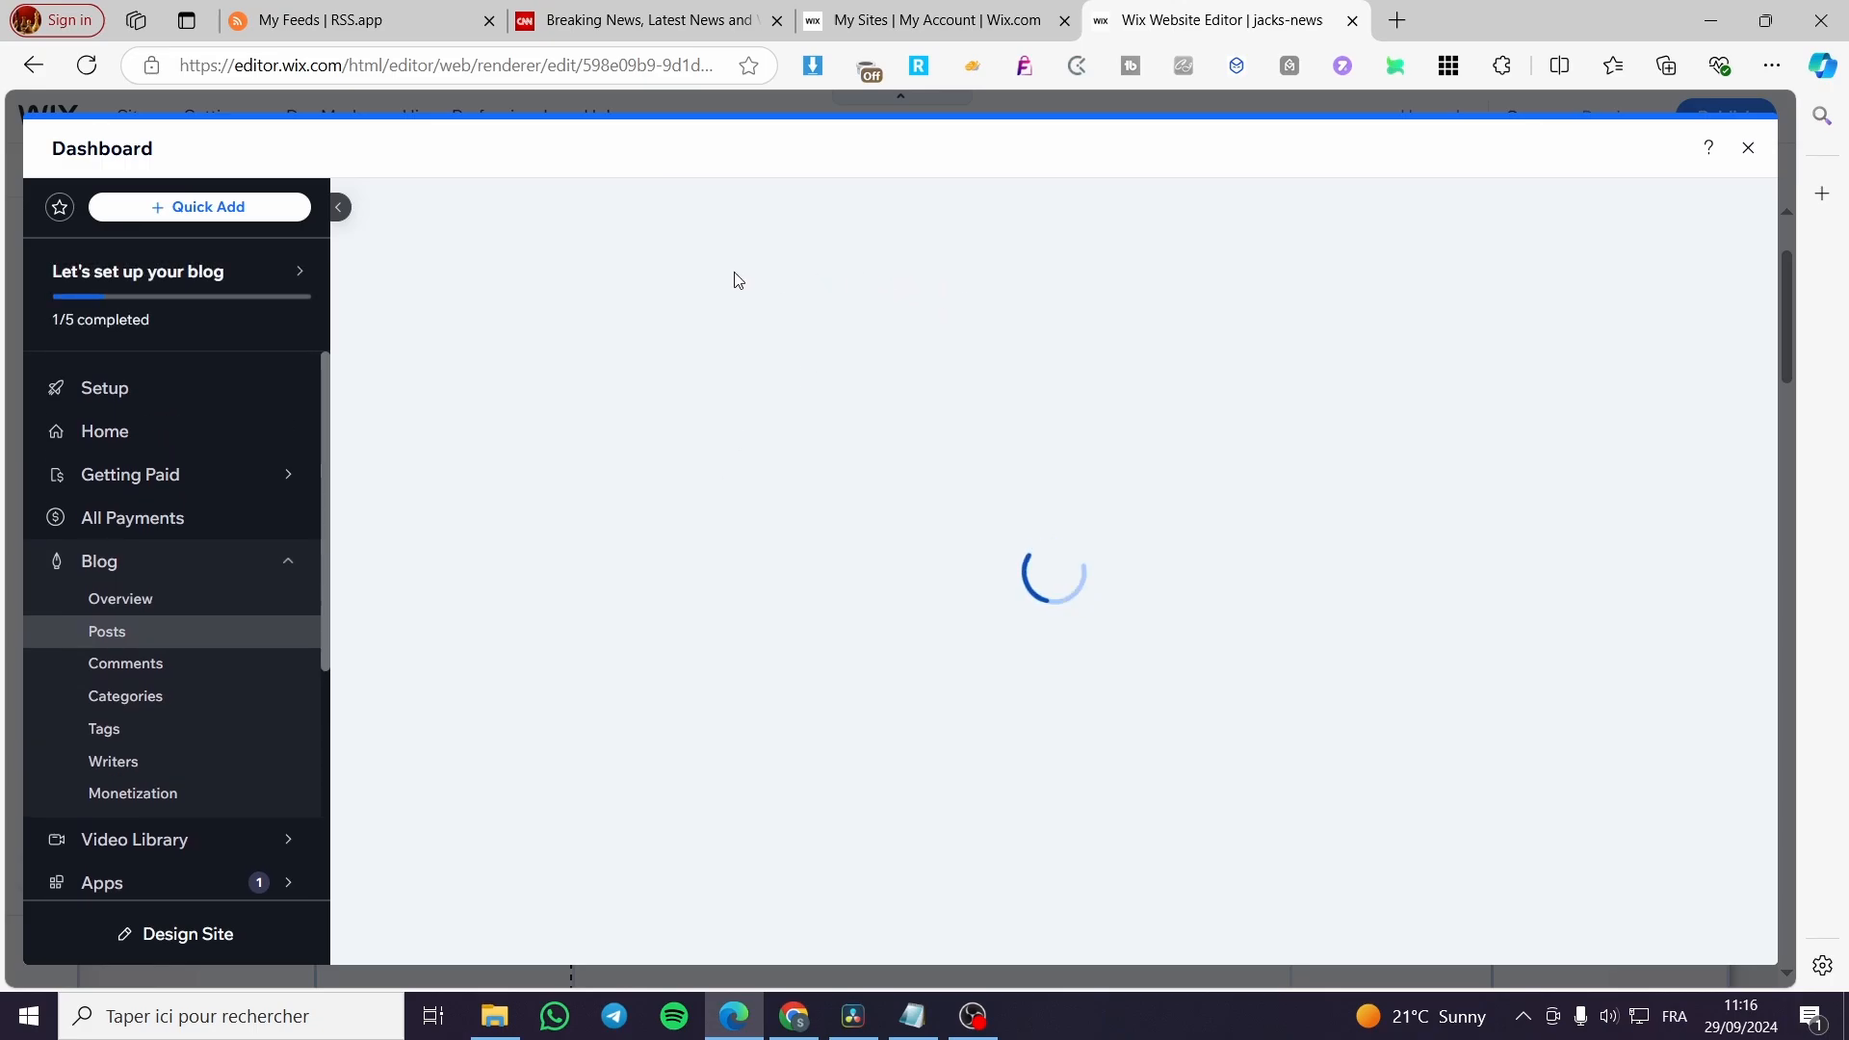
Check the CNN news page in its browser tab, return to the Wix editor, and close the posts dashboard.
{"action": "left_click", "coordinate": [569, 15]}
{"action": "left_click", "coordinate": [1715, 150]}
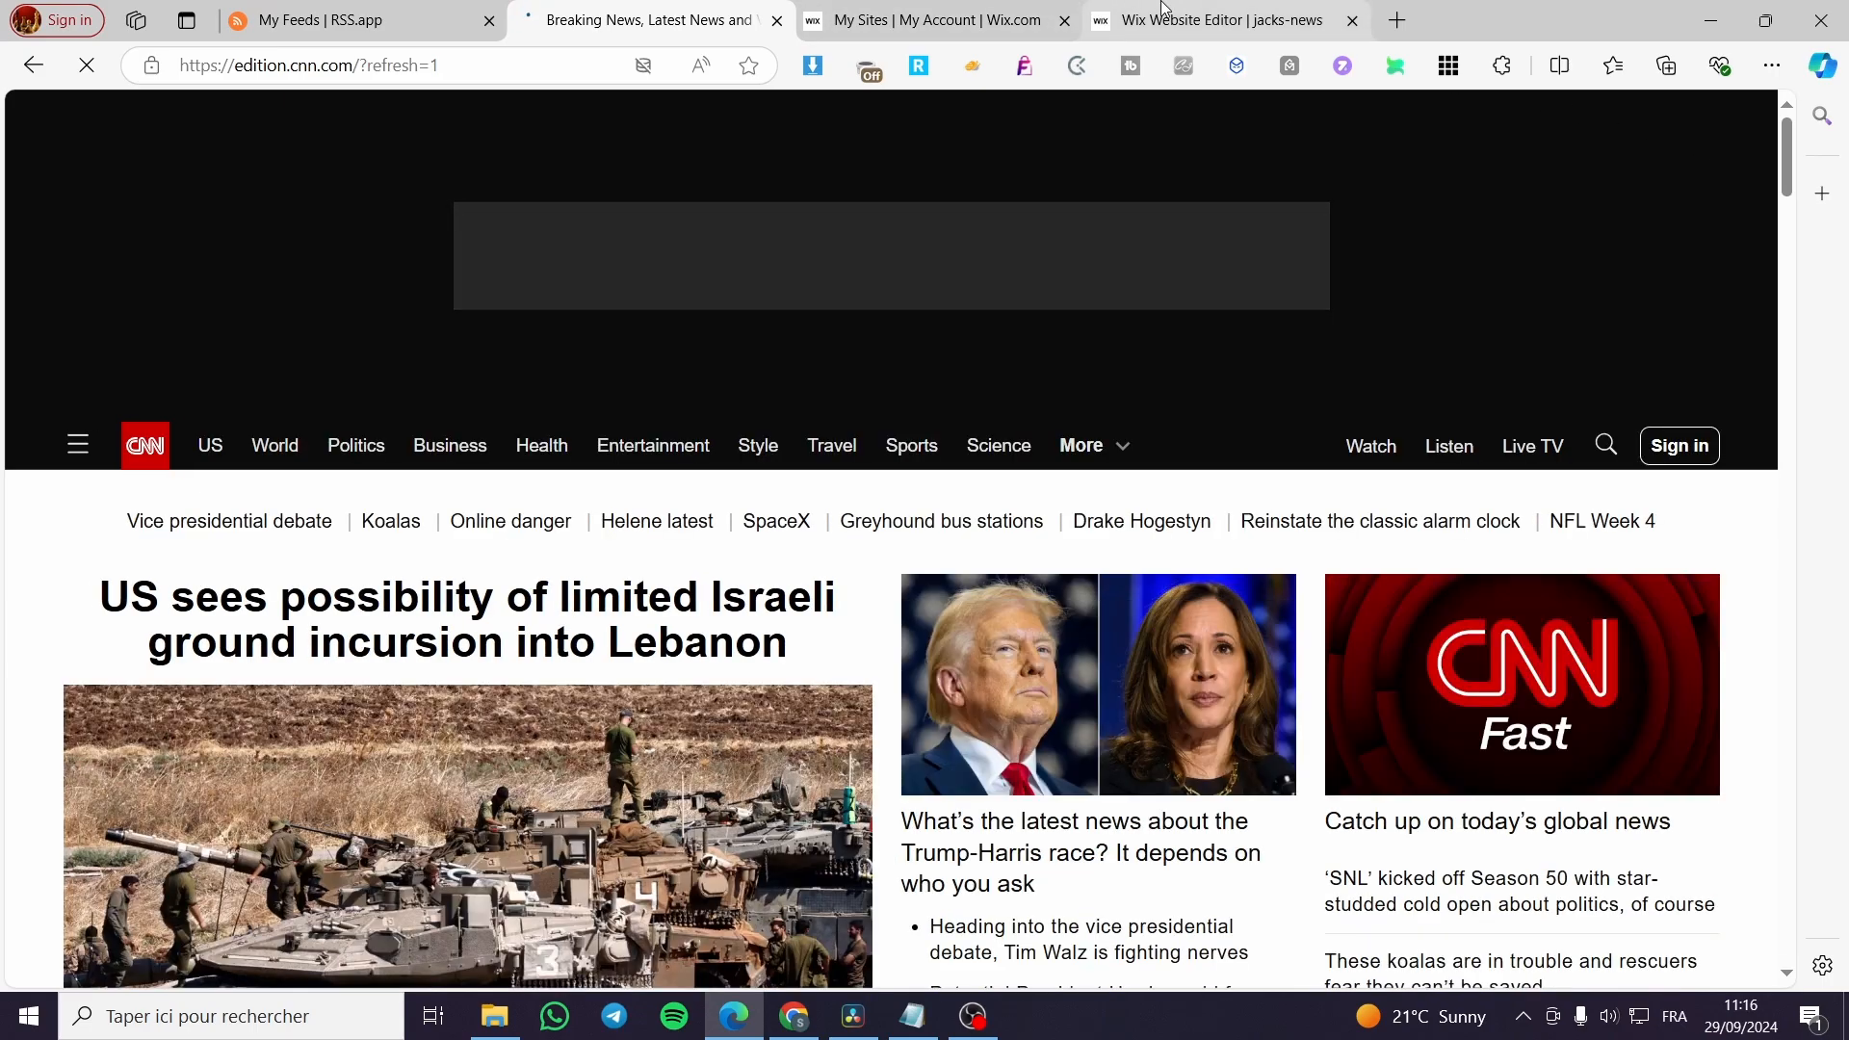
{"action": "mouse_move", "coordinate": [1166, 8]}
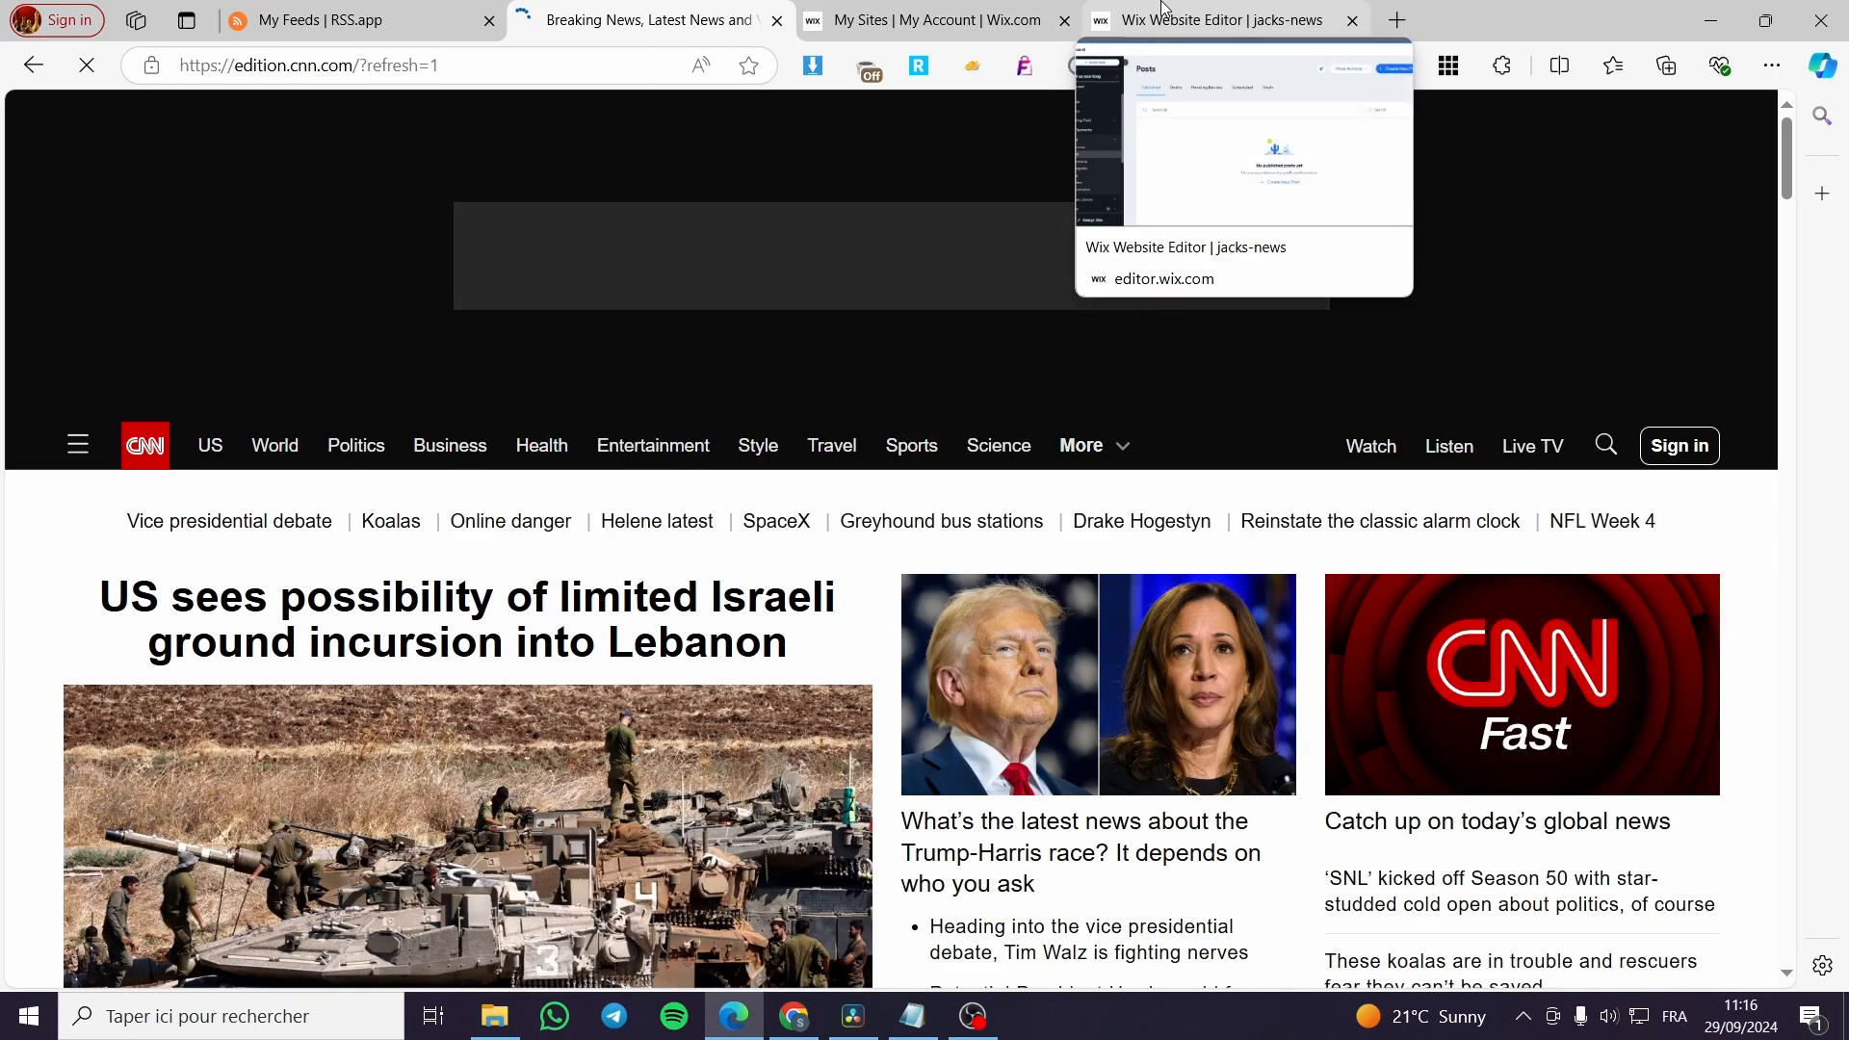
{"action": "left_click", "coordinate": [1165, 12]}
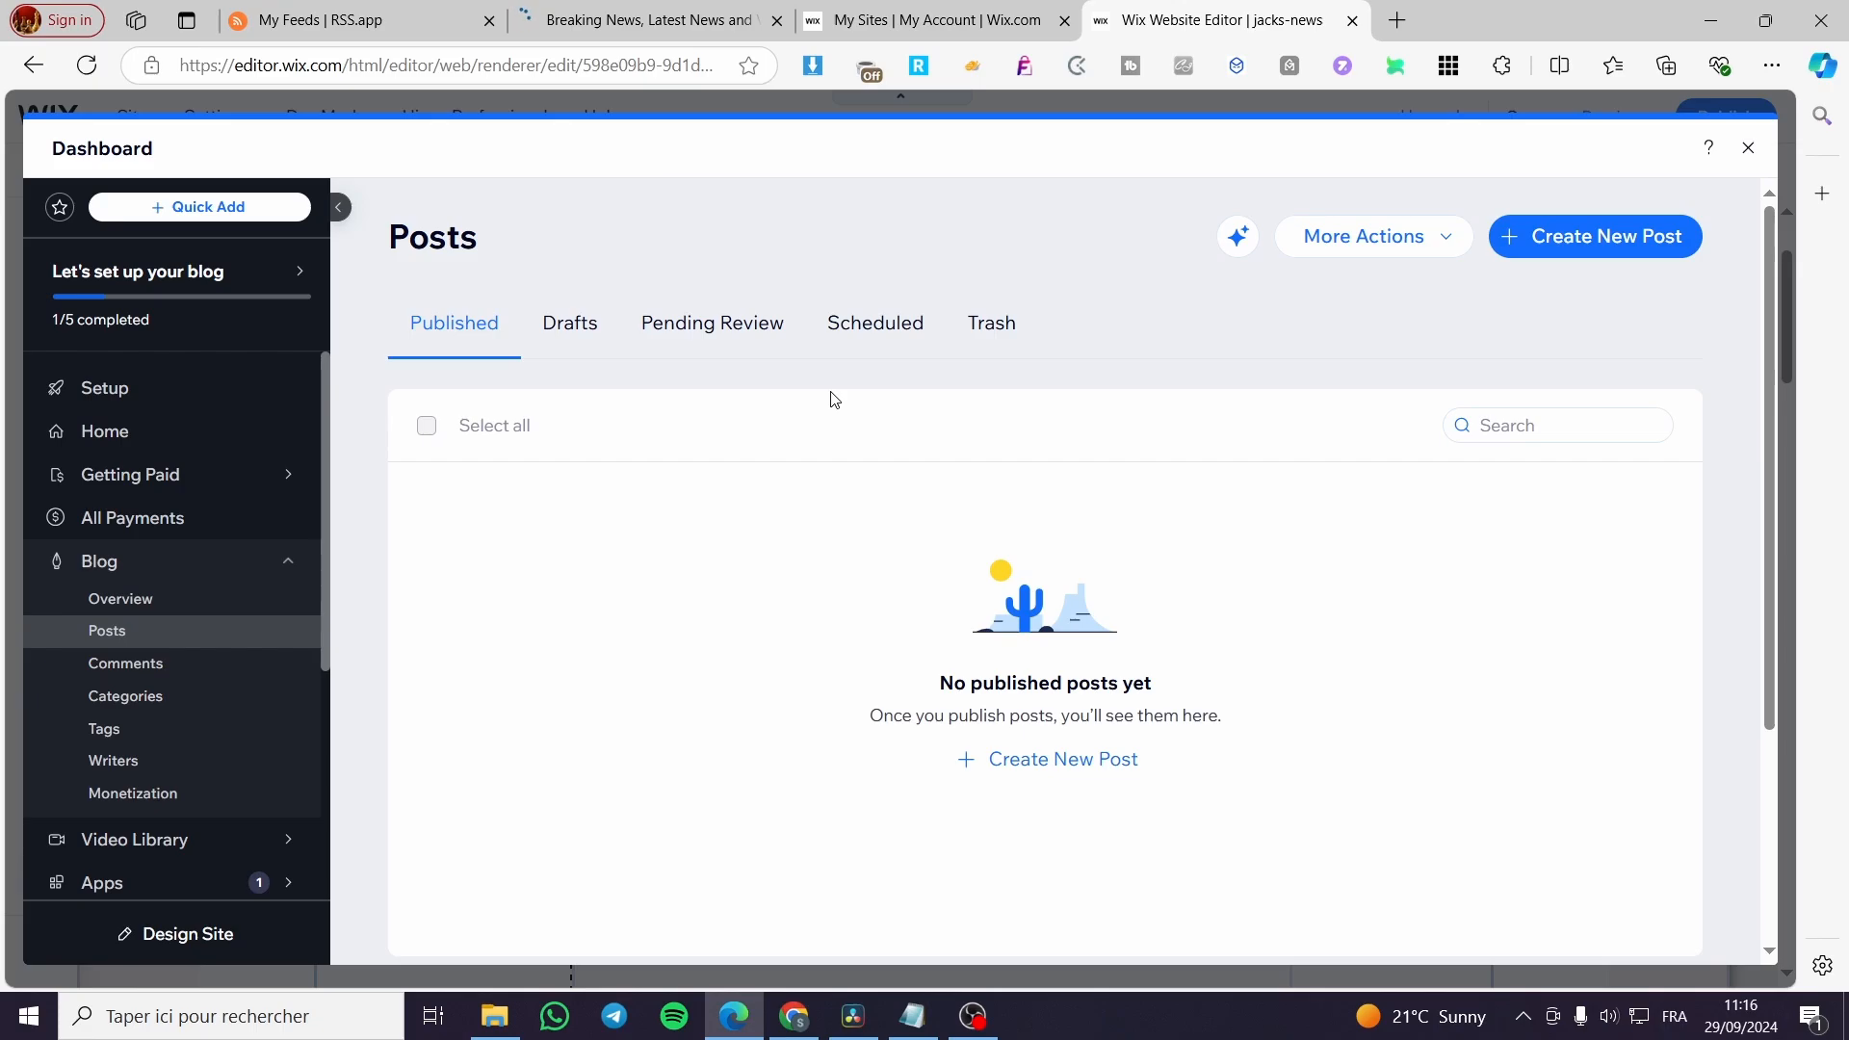
{"action": "left_click", "coordinate": [1749, 150]}
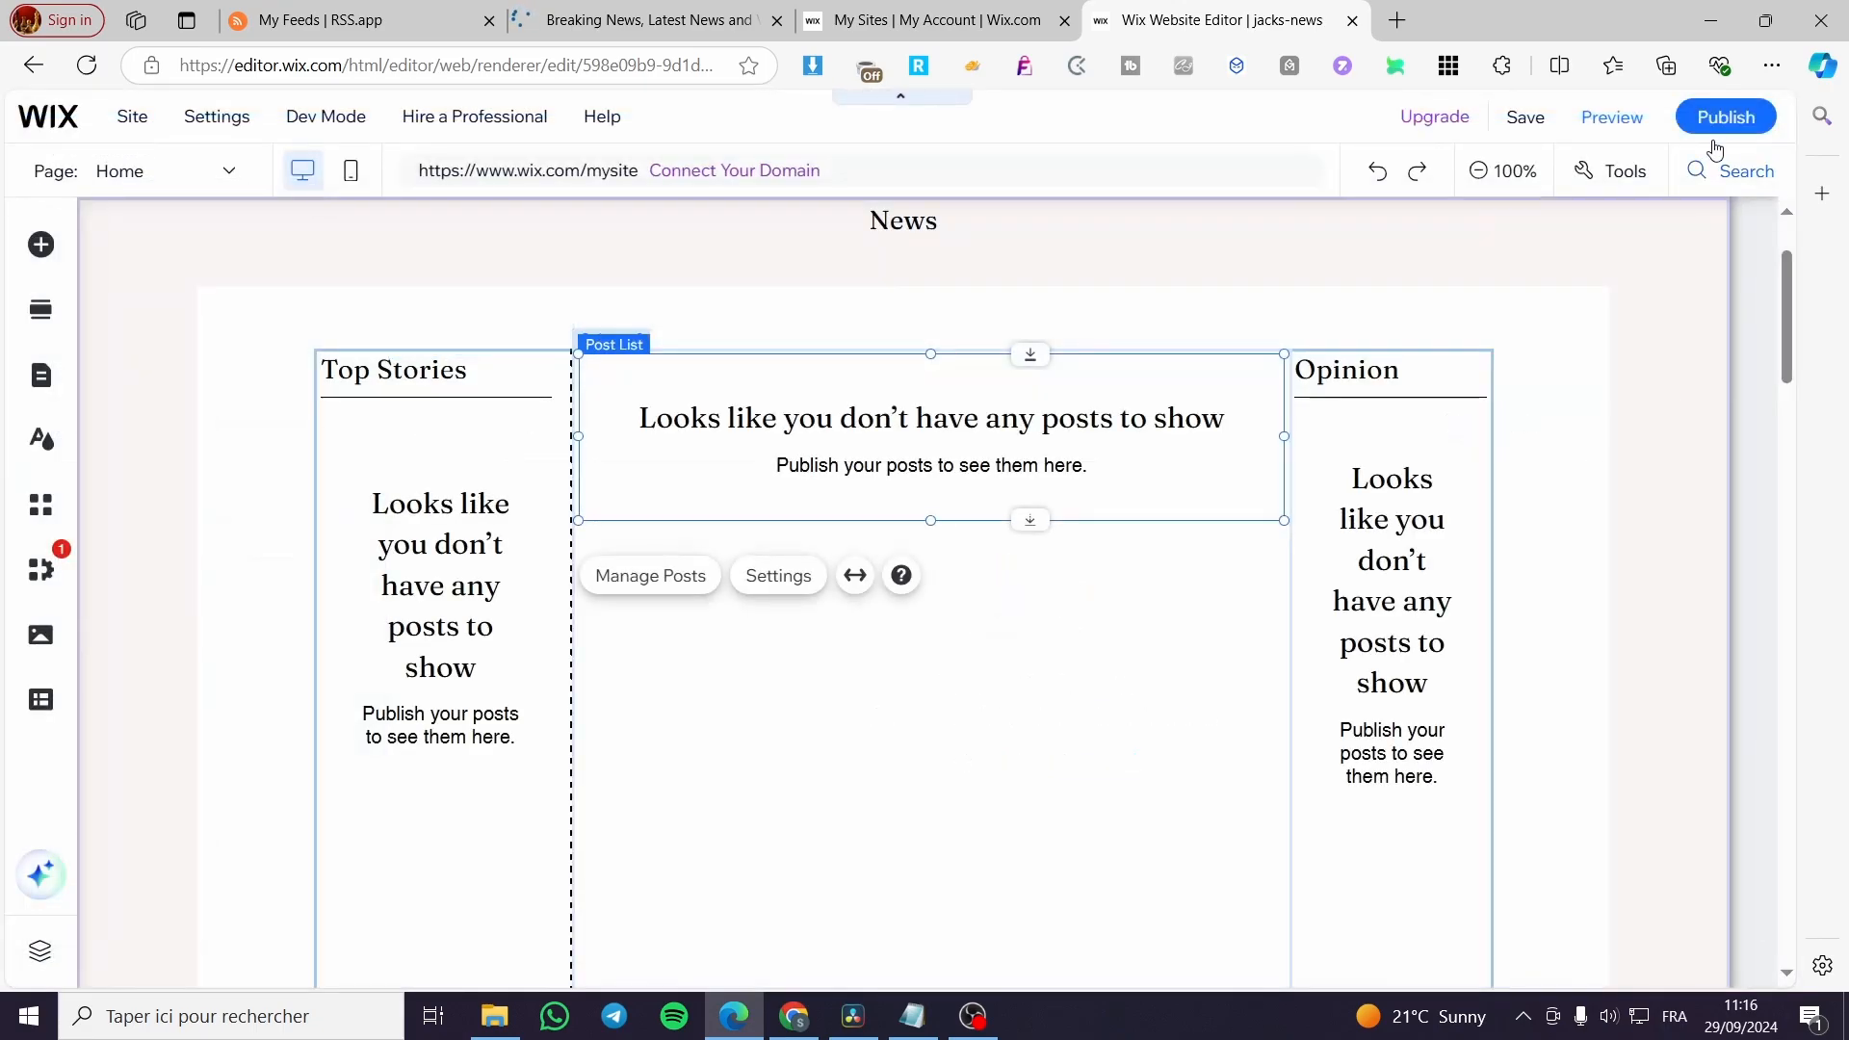
{"action": "left_click", "coordinate": [901, 675]}
{"action": "left_click", "coordinate": [357, 11]}
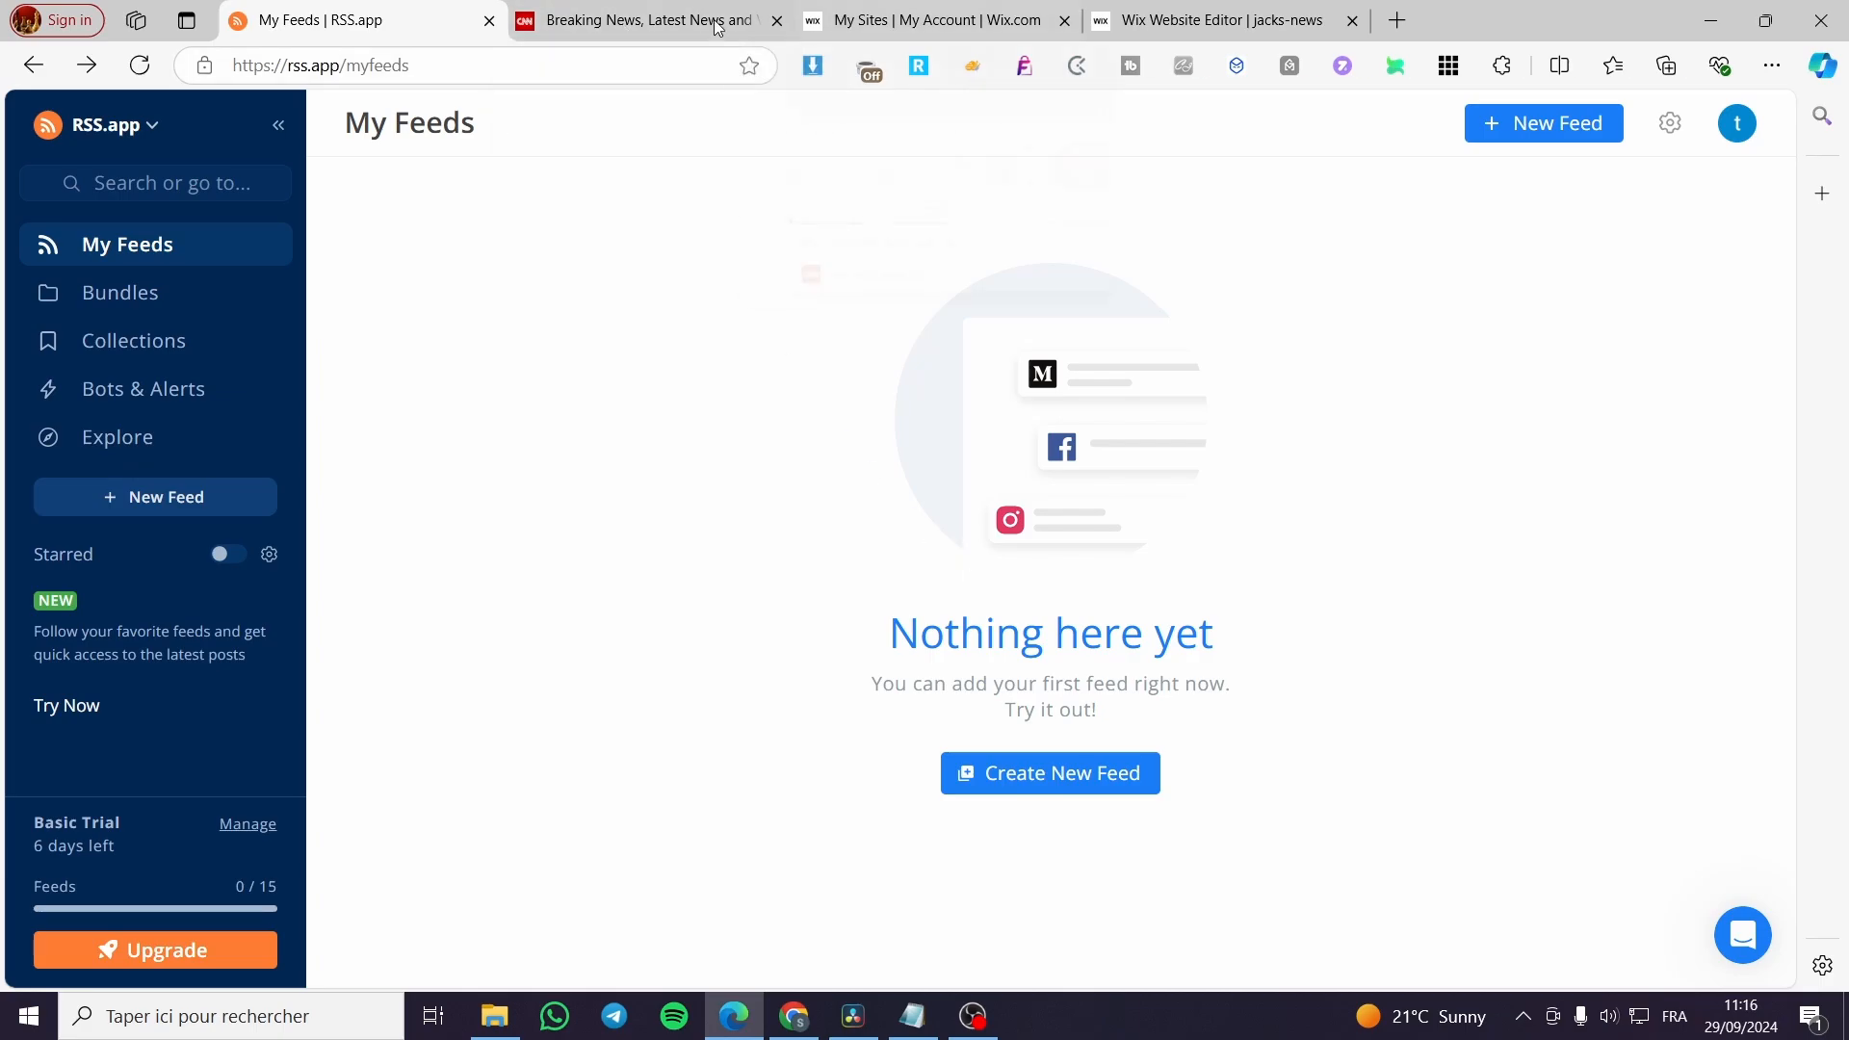
{"action": "left_click", "coordinate": [622, 26]}
{"action": "left_click", "coordinate": [461, 65]}
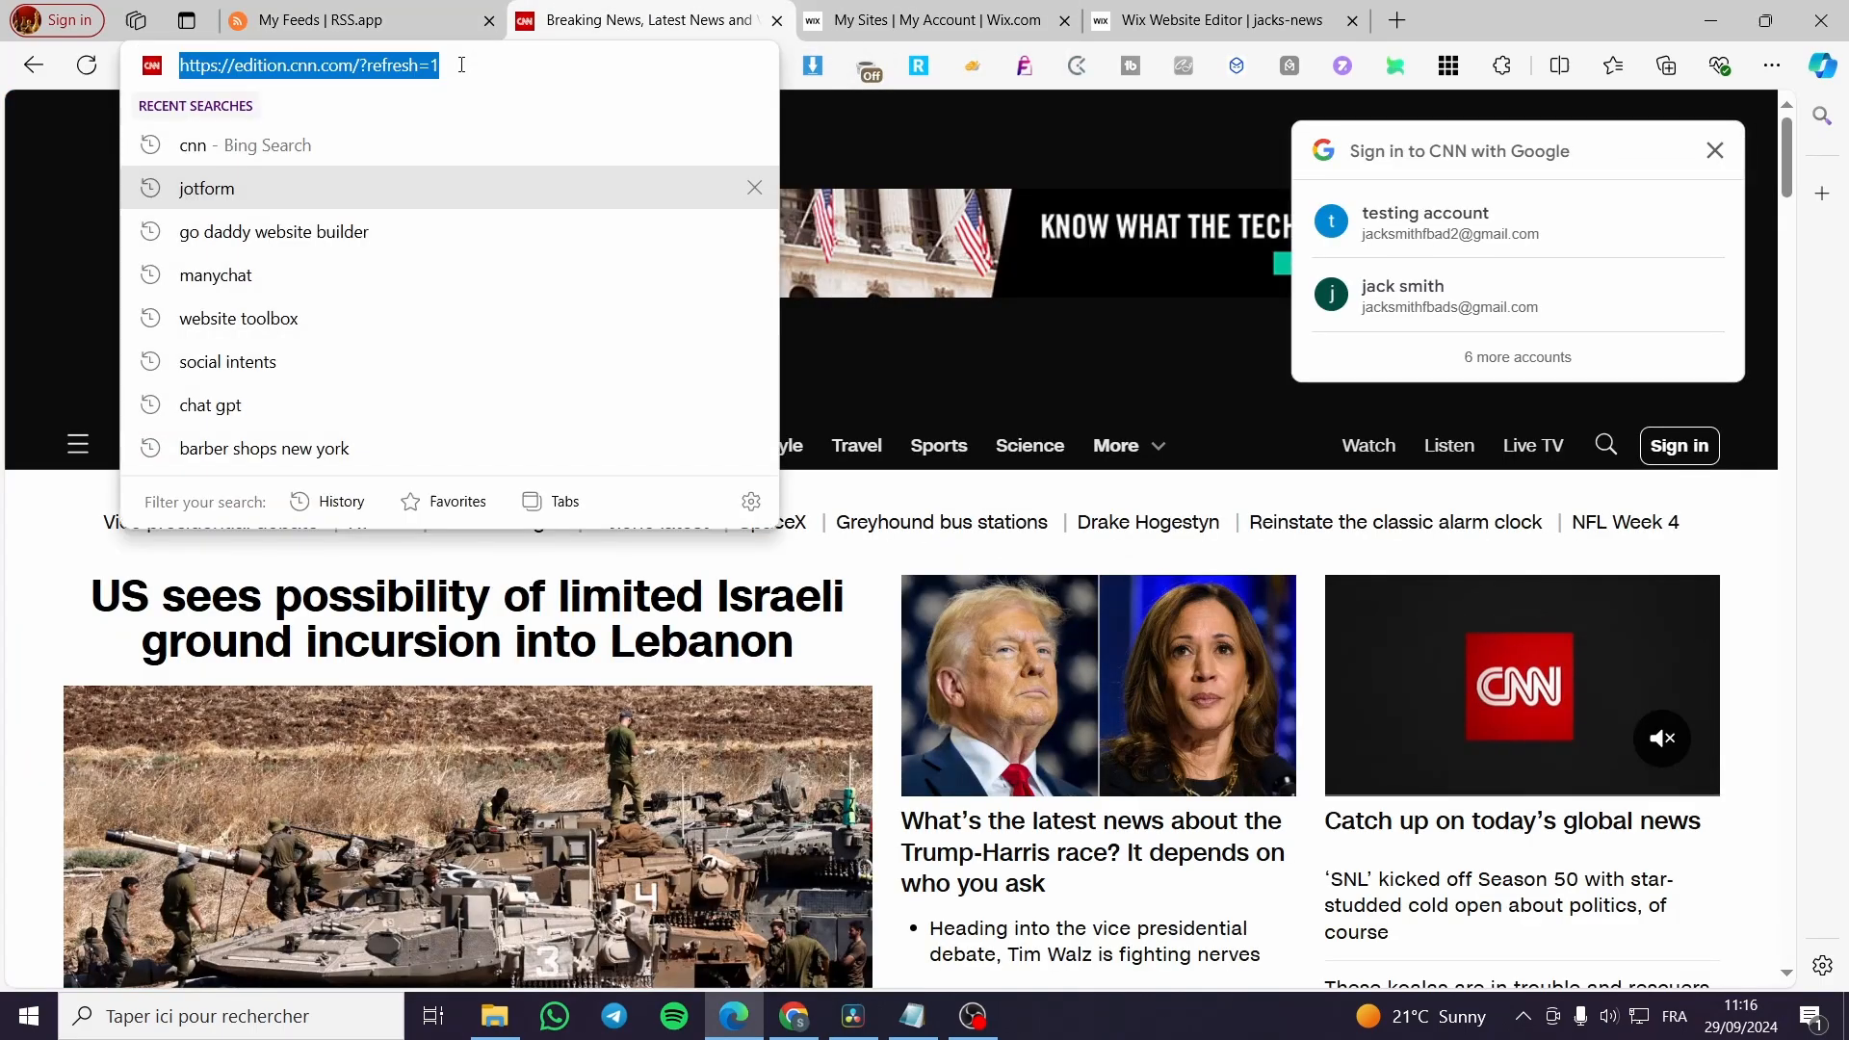
{"action": "left_click", "coordinate": [359, 65]}
{"action": "left_click_drag", "start_coordinate": [359, 65], "coordinate": [152, 68]}
{"action": "key", "text": "ctrl+c"}
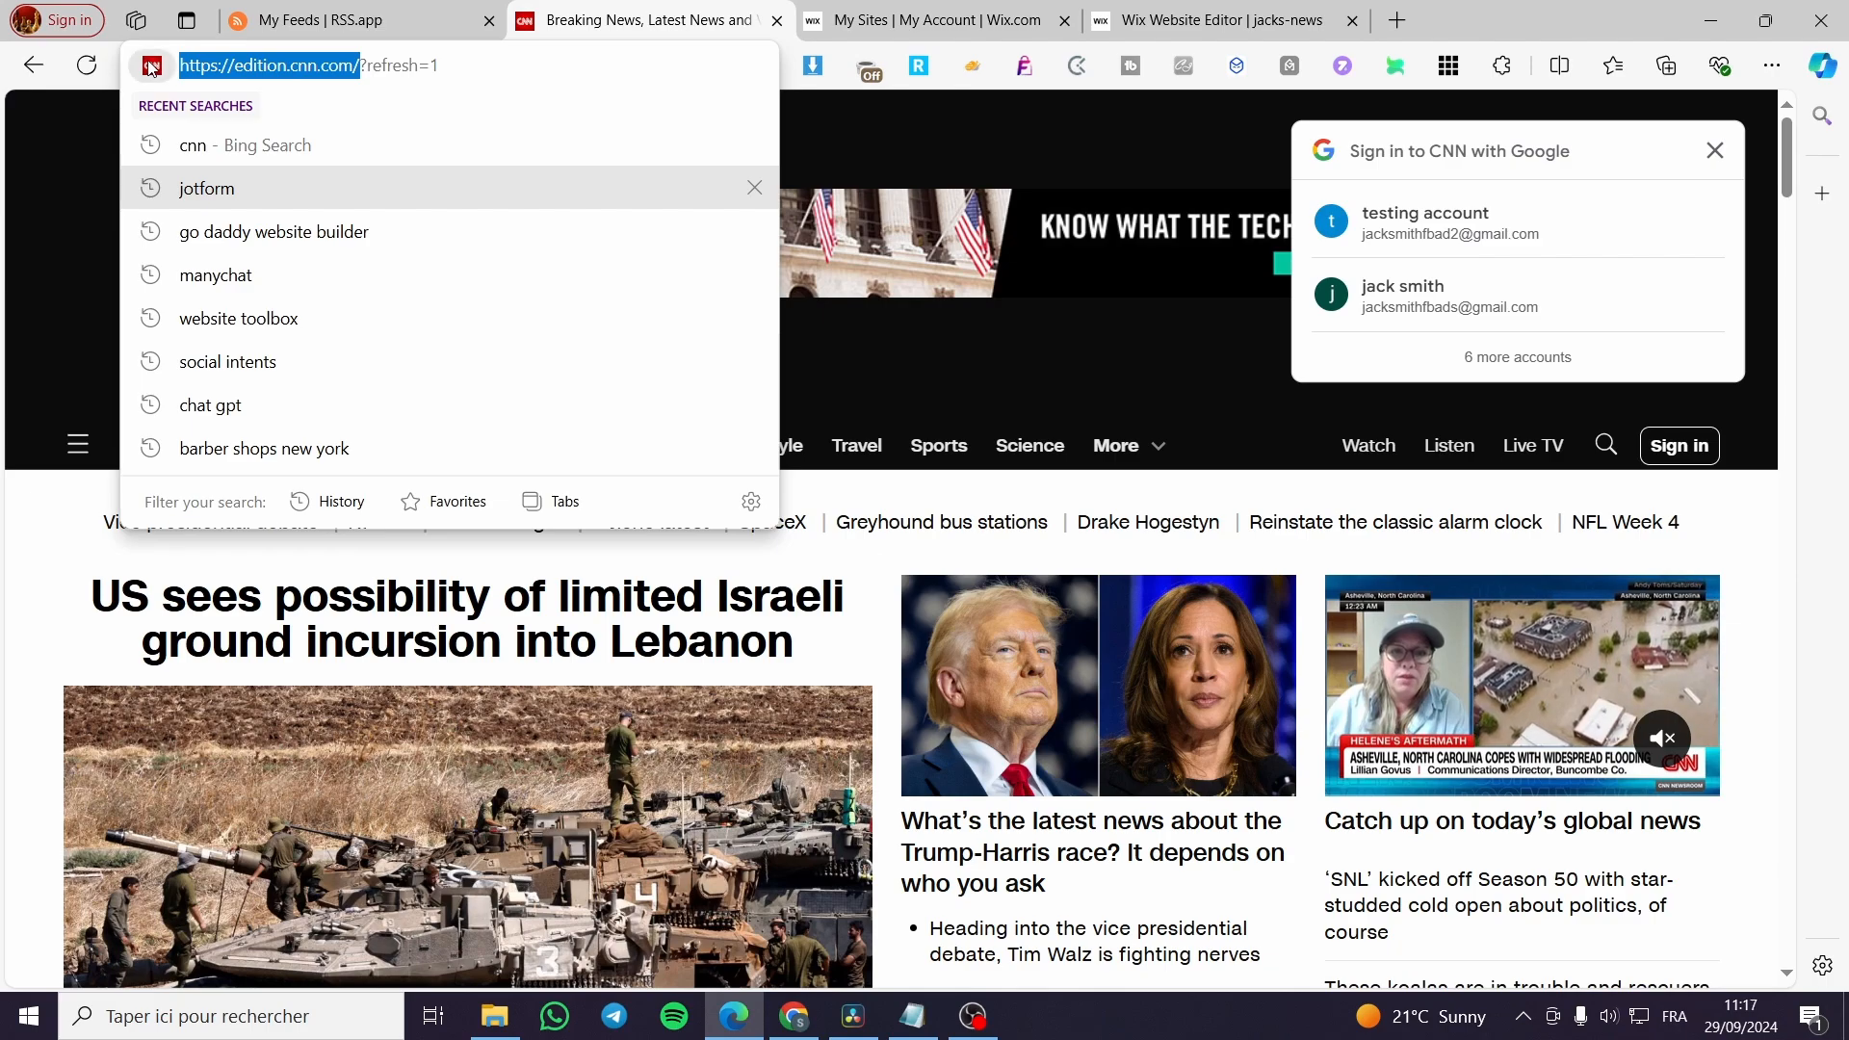
{"action": "left_click", "coordinate": [318, 12]}
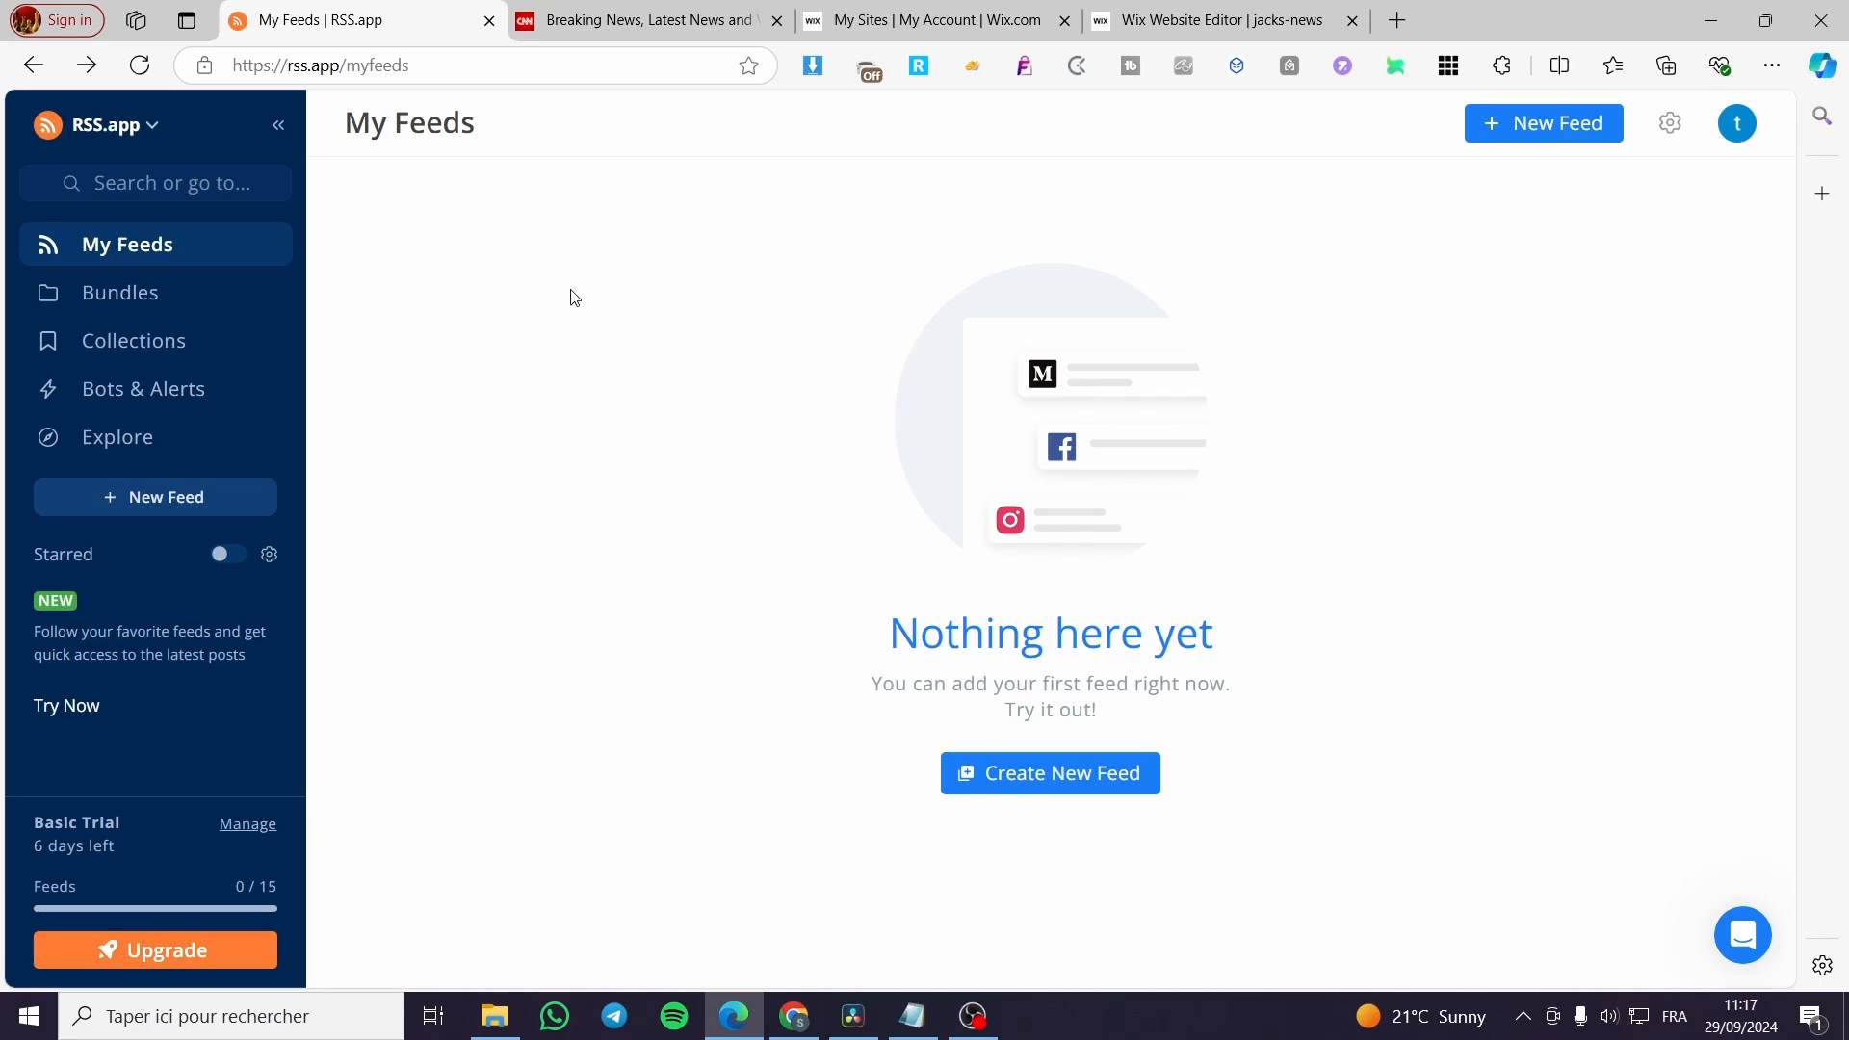
{"action": "left_click", "coordinate": [1534, 137]}
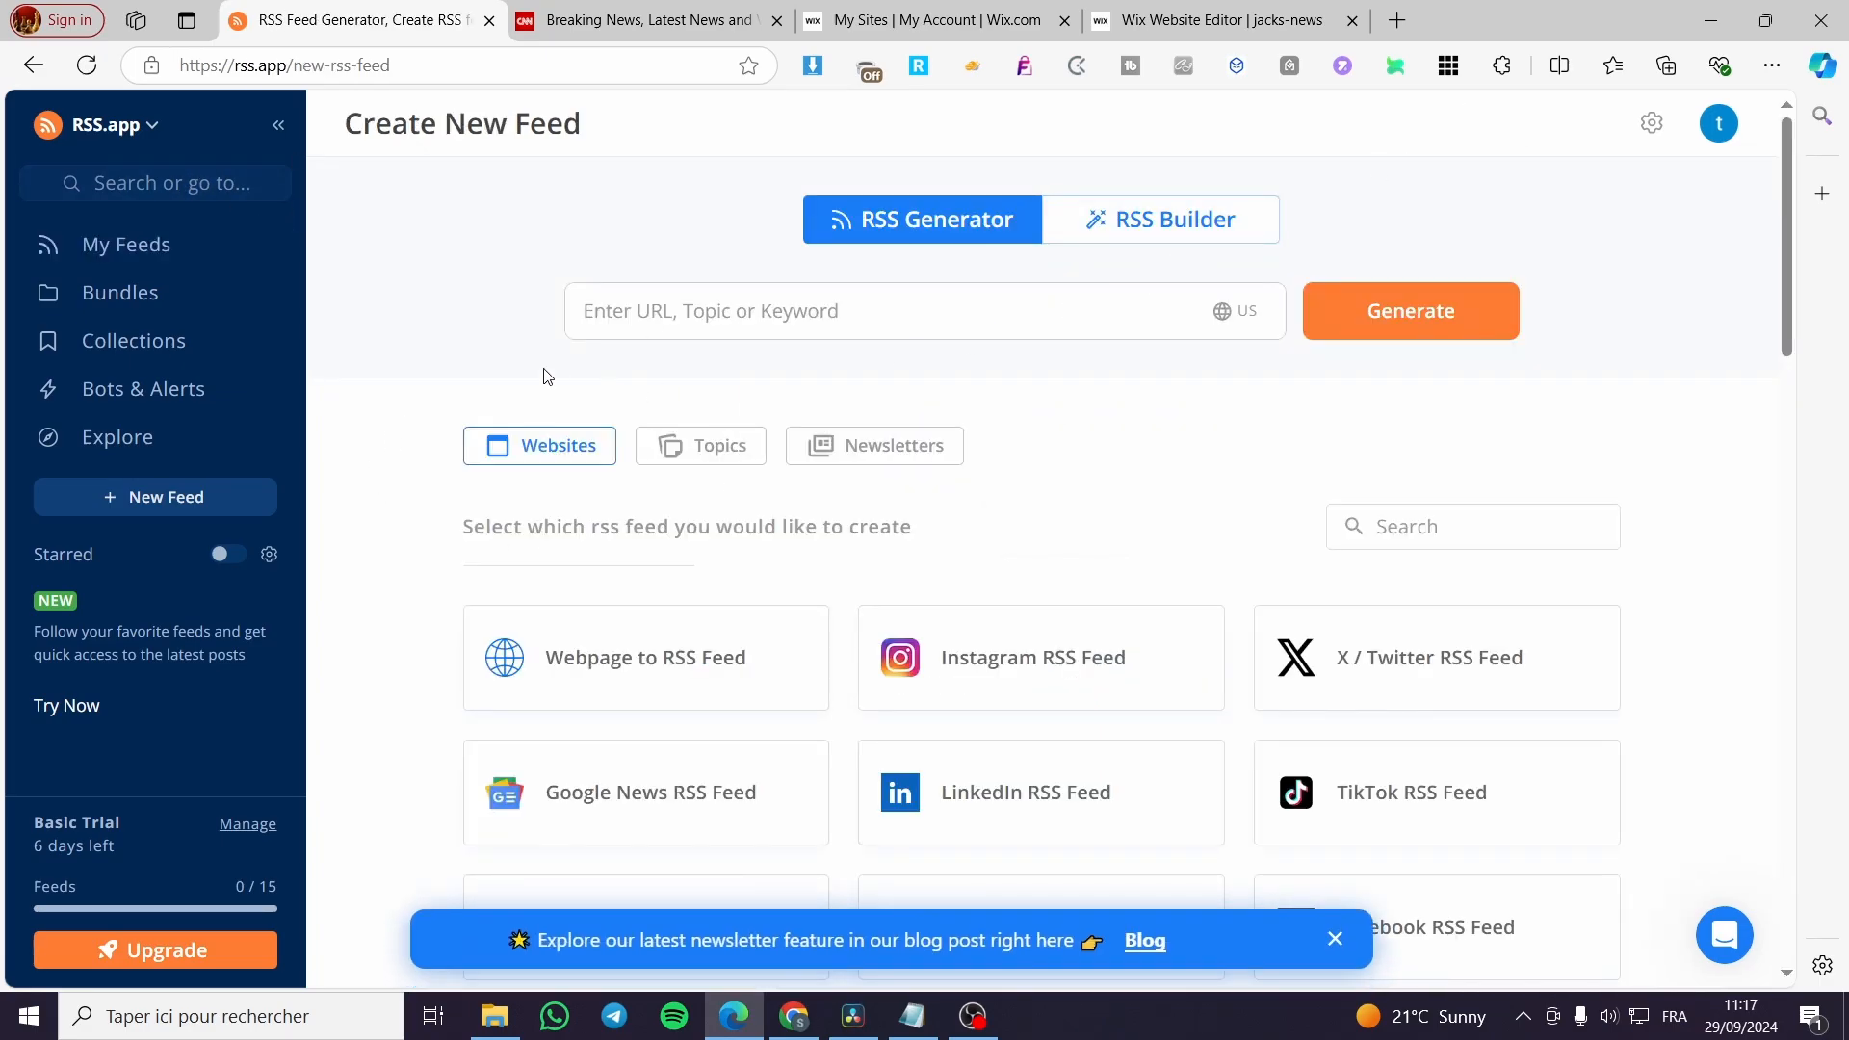
{"action": "left_click", "coordinate": [647, 333]}
{"action": "key", "text": "ctrl+v"}
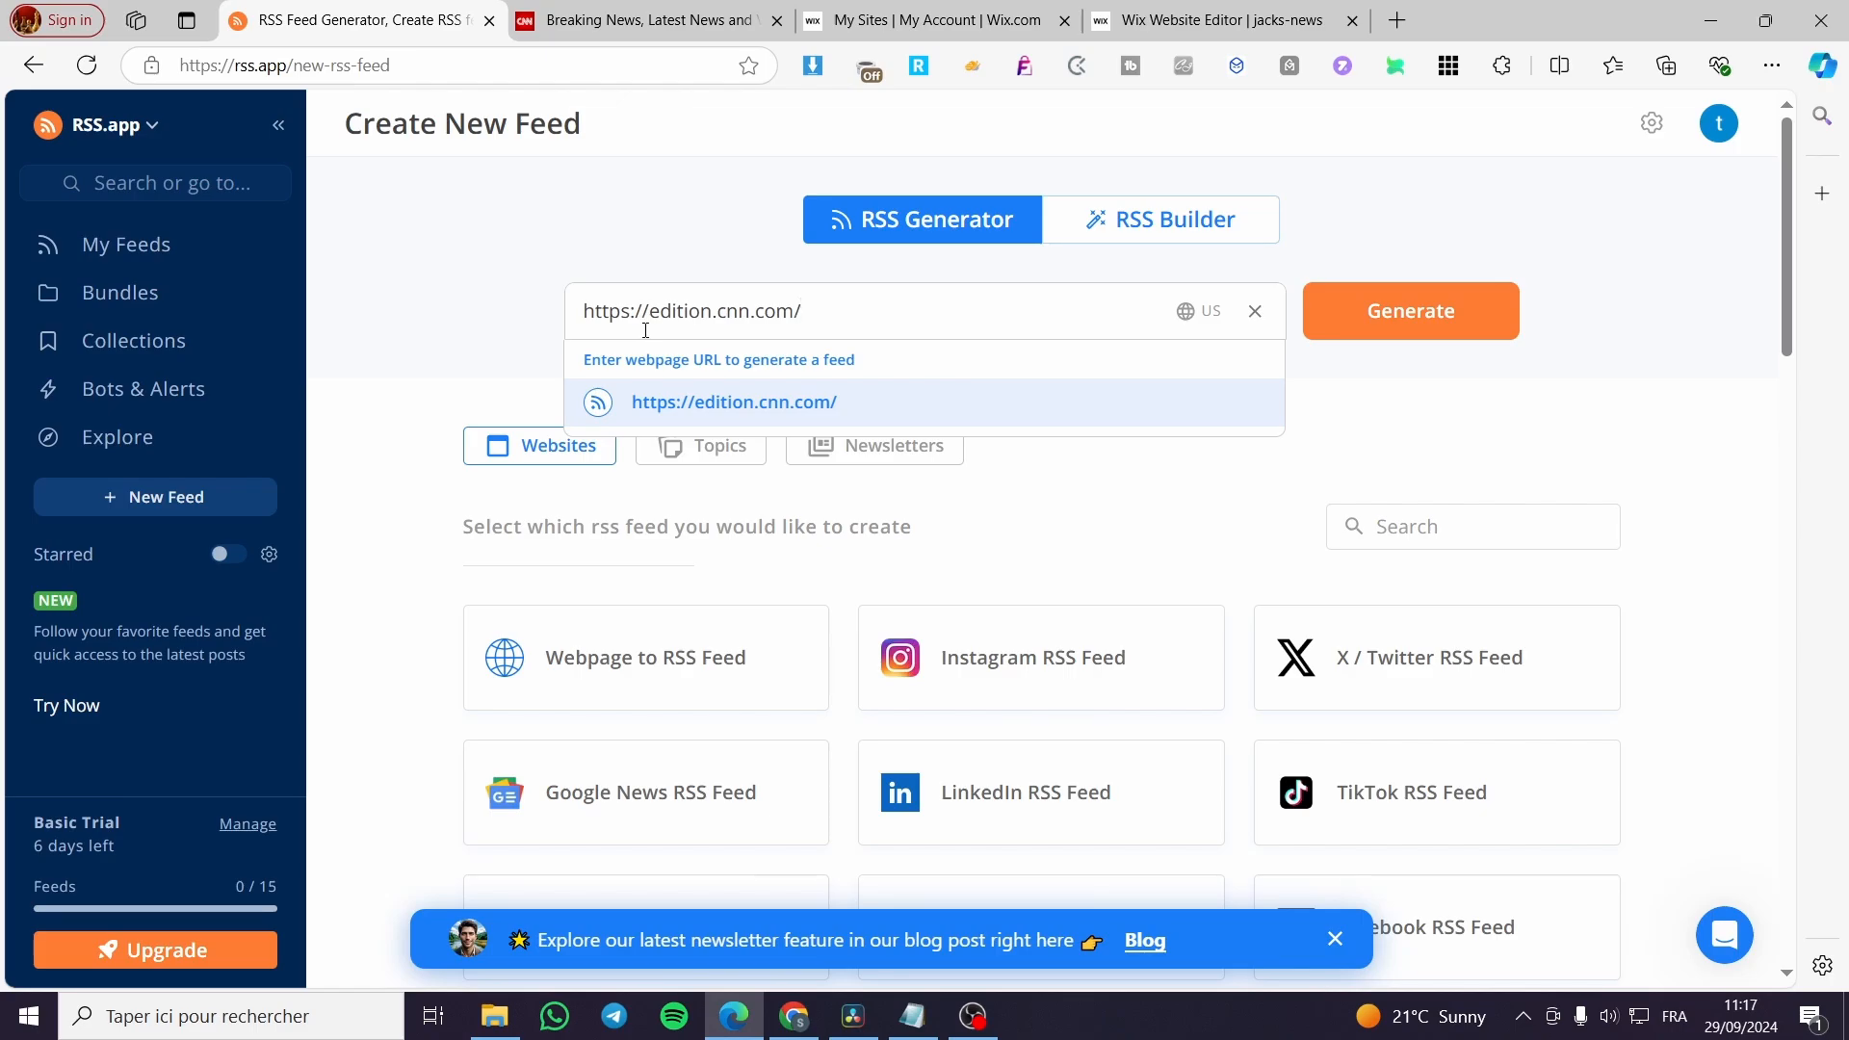
{"action": "key", "text": "Return"}
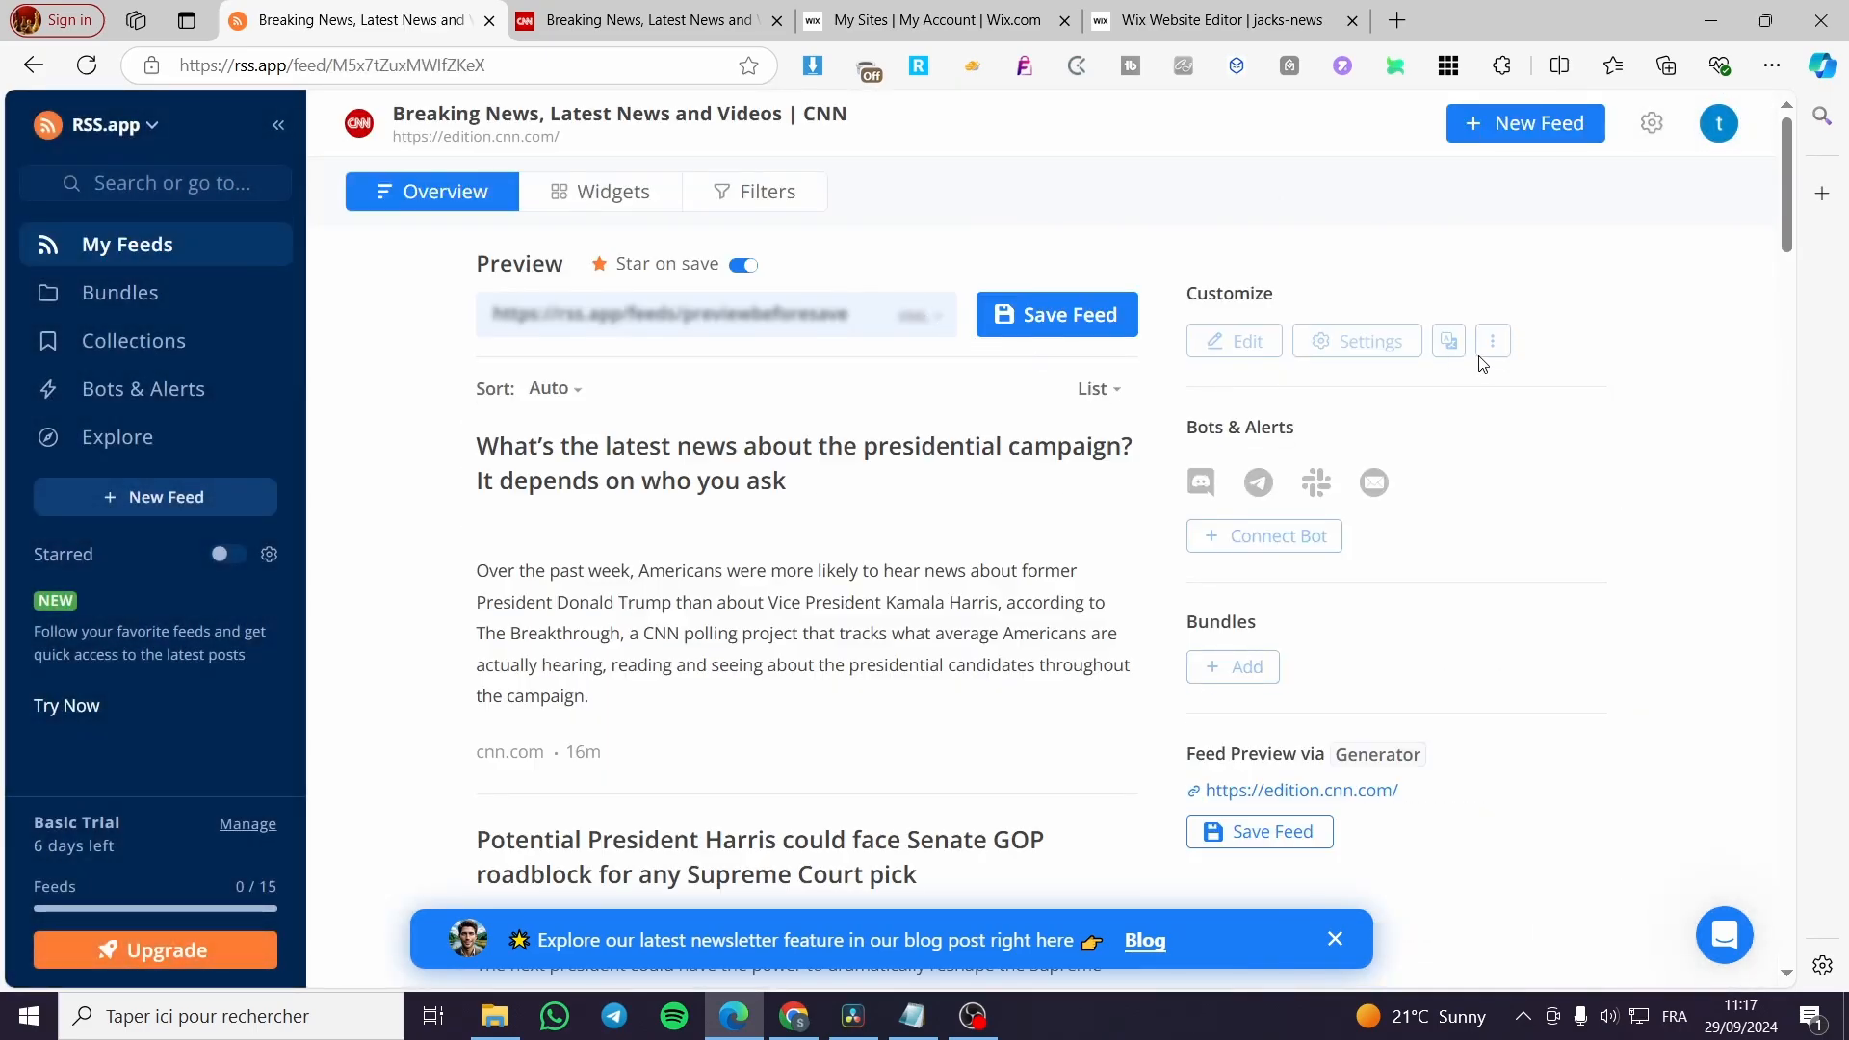
Look through the stories in the CNN feed preview and save the feed.
{"action": "scroll", "coordinate": [793, 469], "scroll_direction": "down", "scroll_amount": 10}
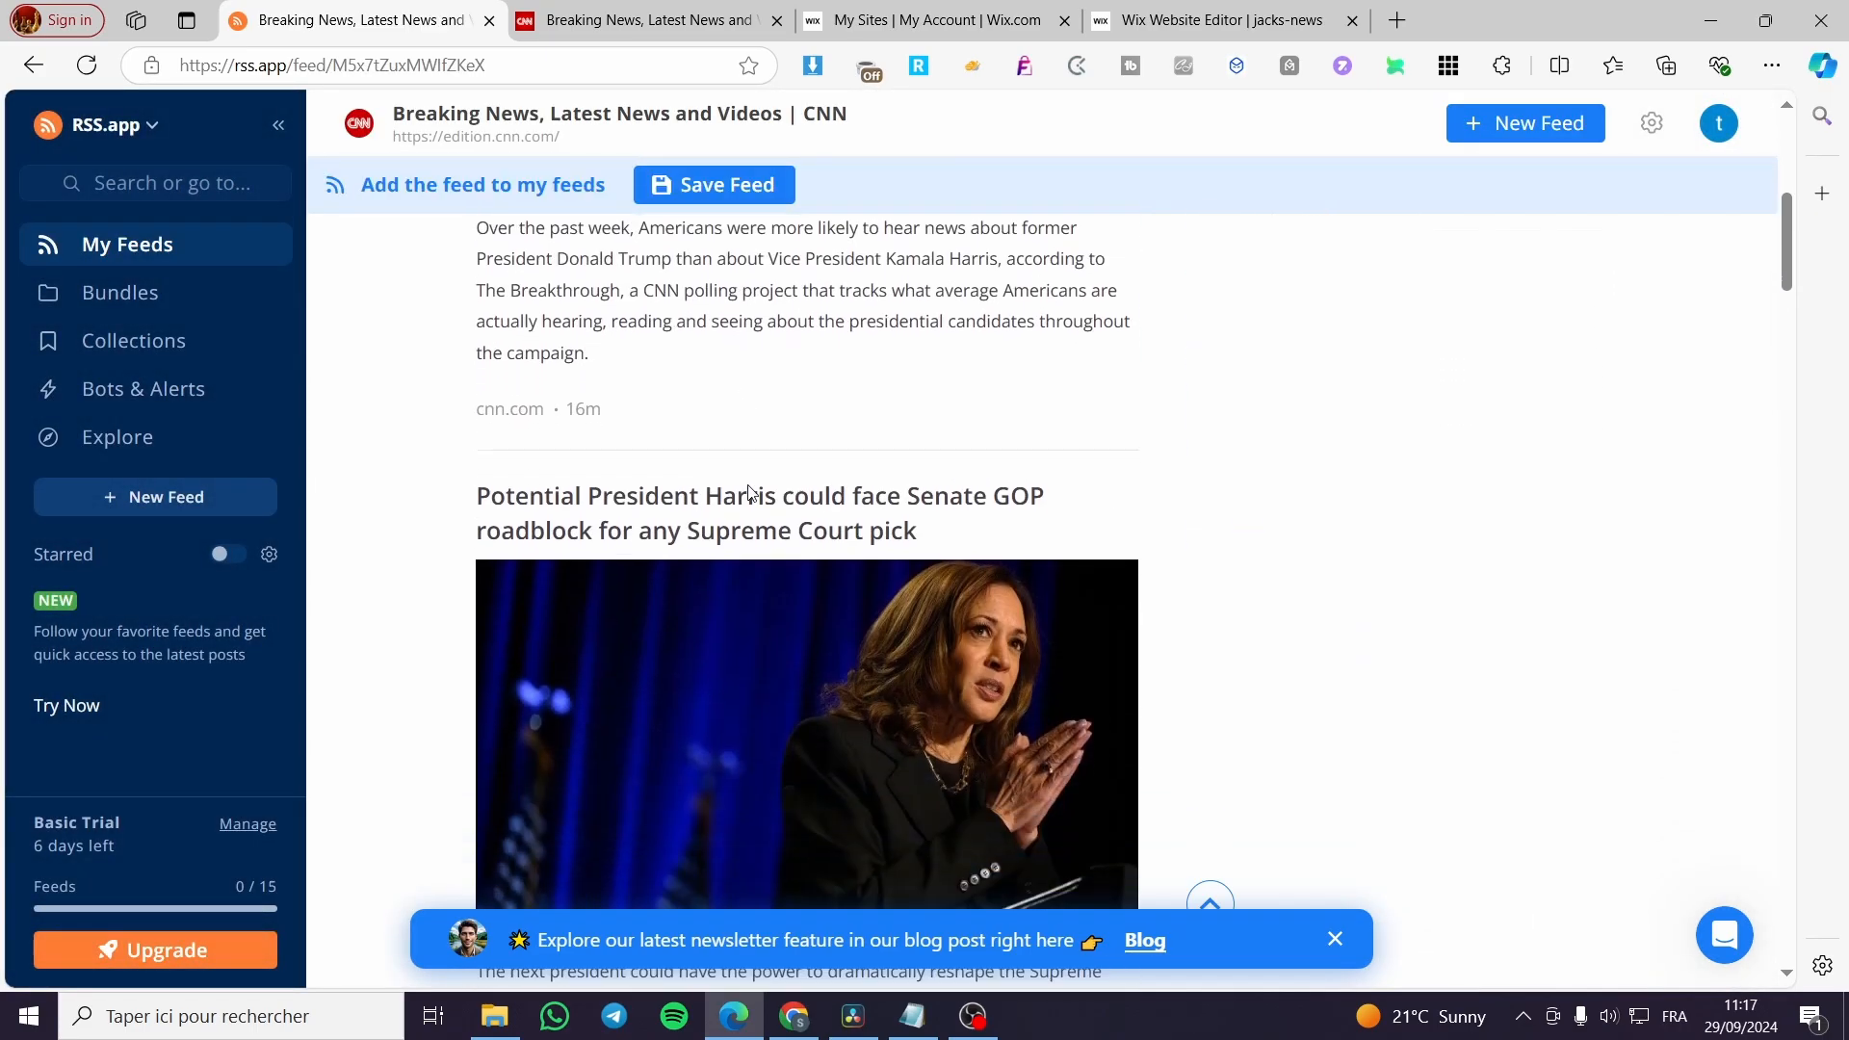
{"action": "scroll", "coordinate": [794, 469], "scroll_direction": "down", "scroll_amount": 6}
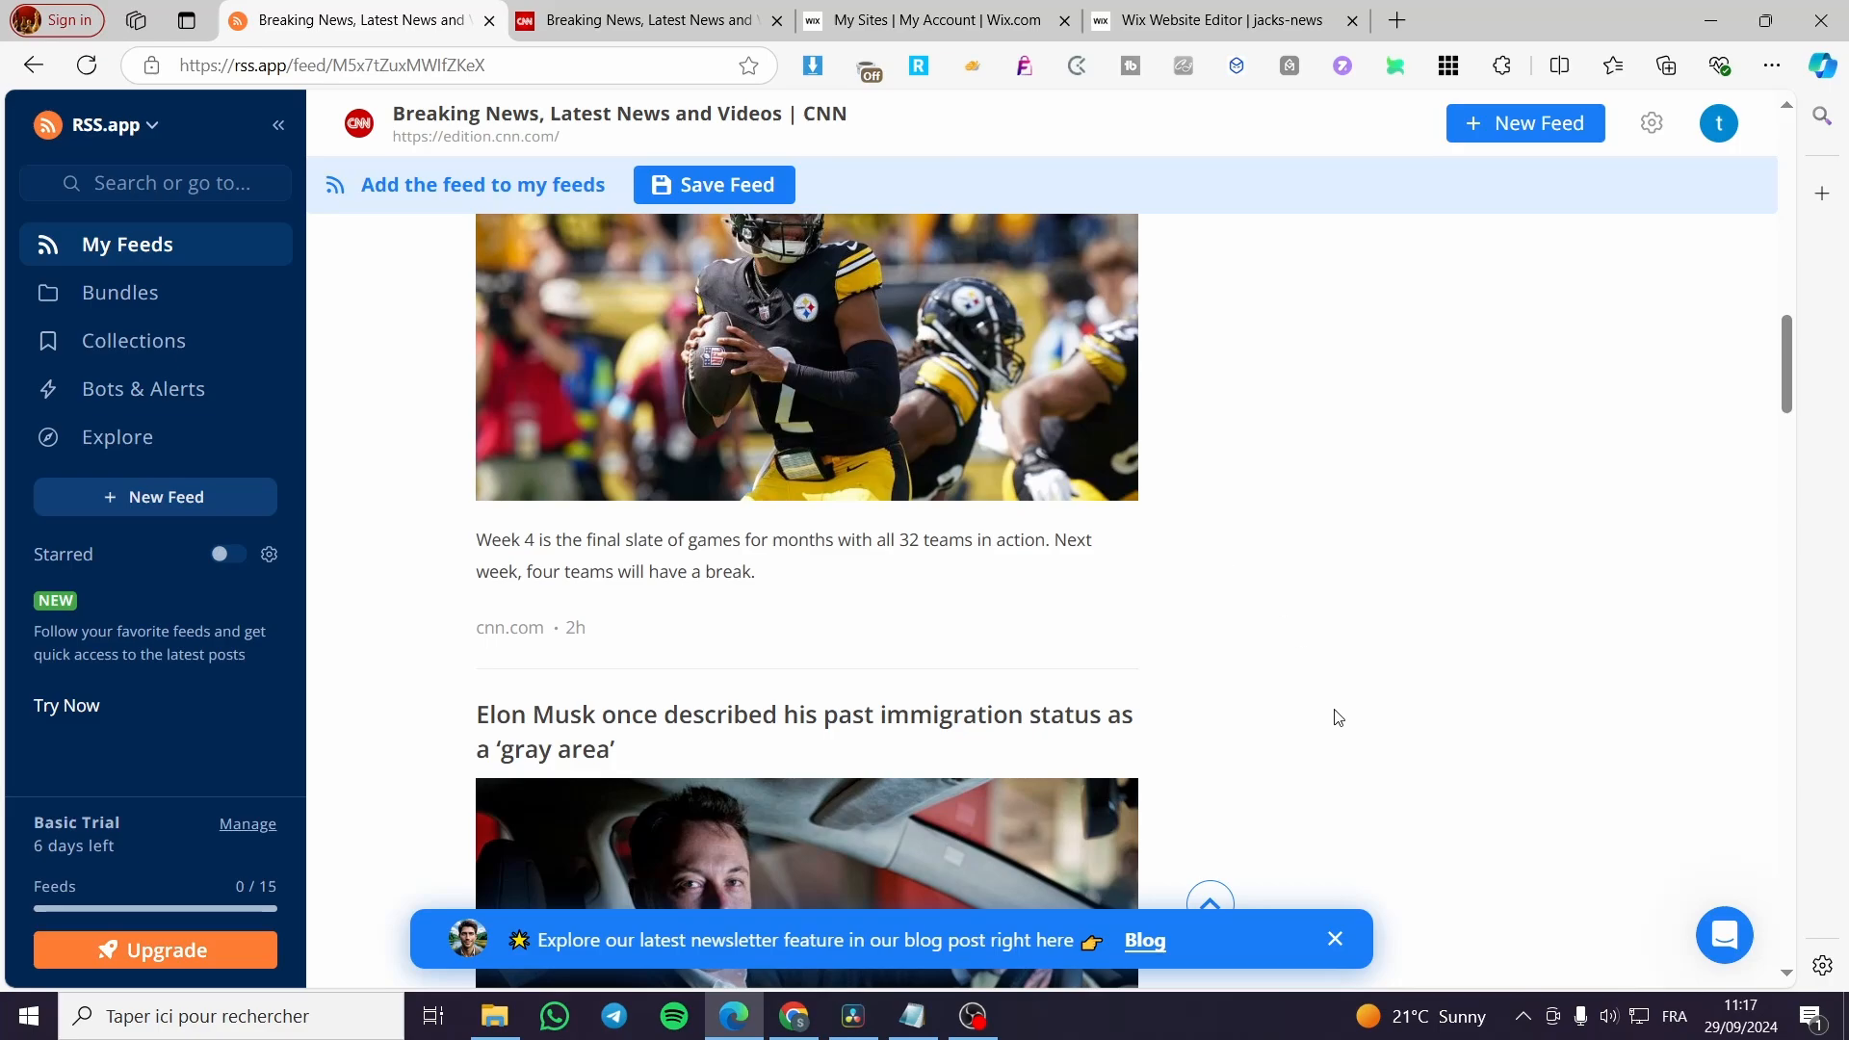
{"action": "scroll", "coordinate": [992, 697], "scroll_direction": "down", "scroll_amount": 9}
{"action": "scroll", "coordinate": [982, 689], "scroll_direction": "down", "scroll_amount": 1}
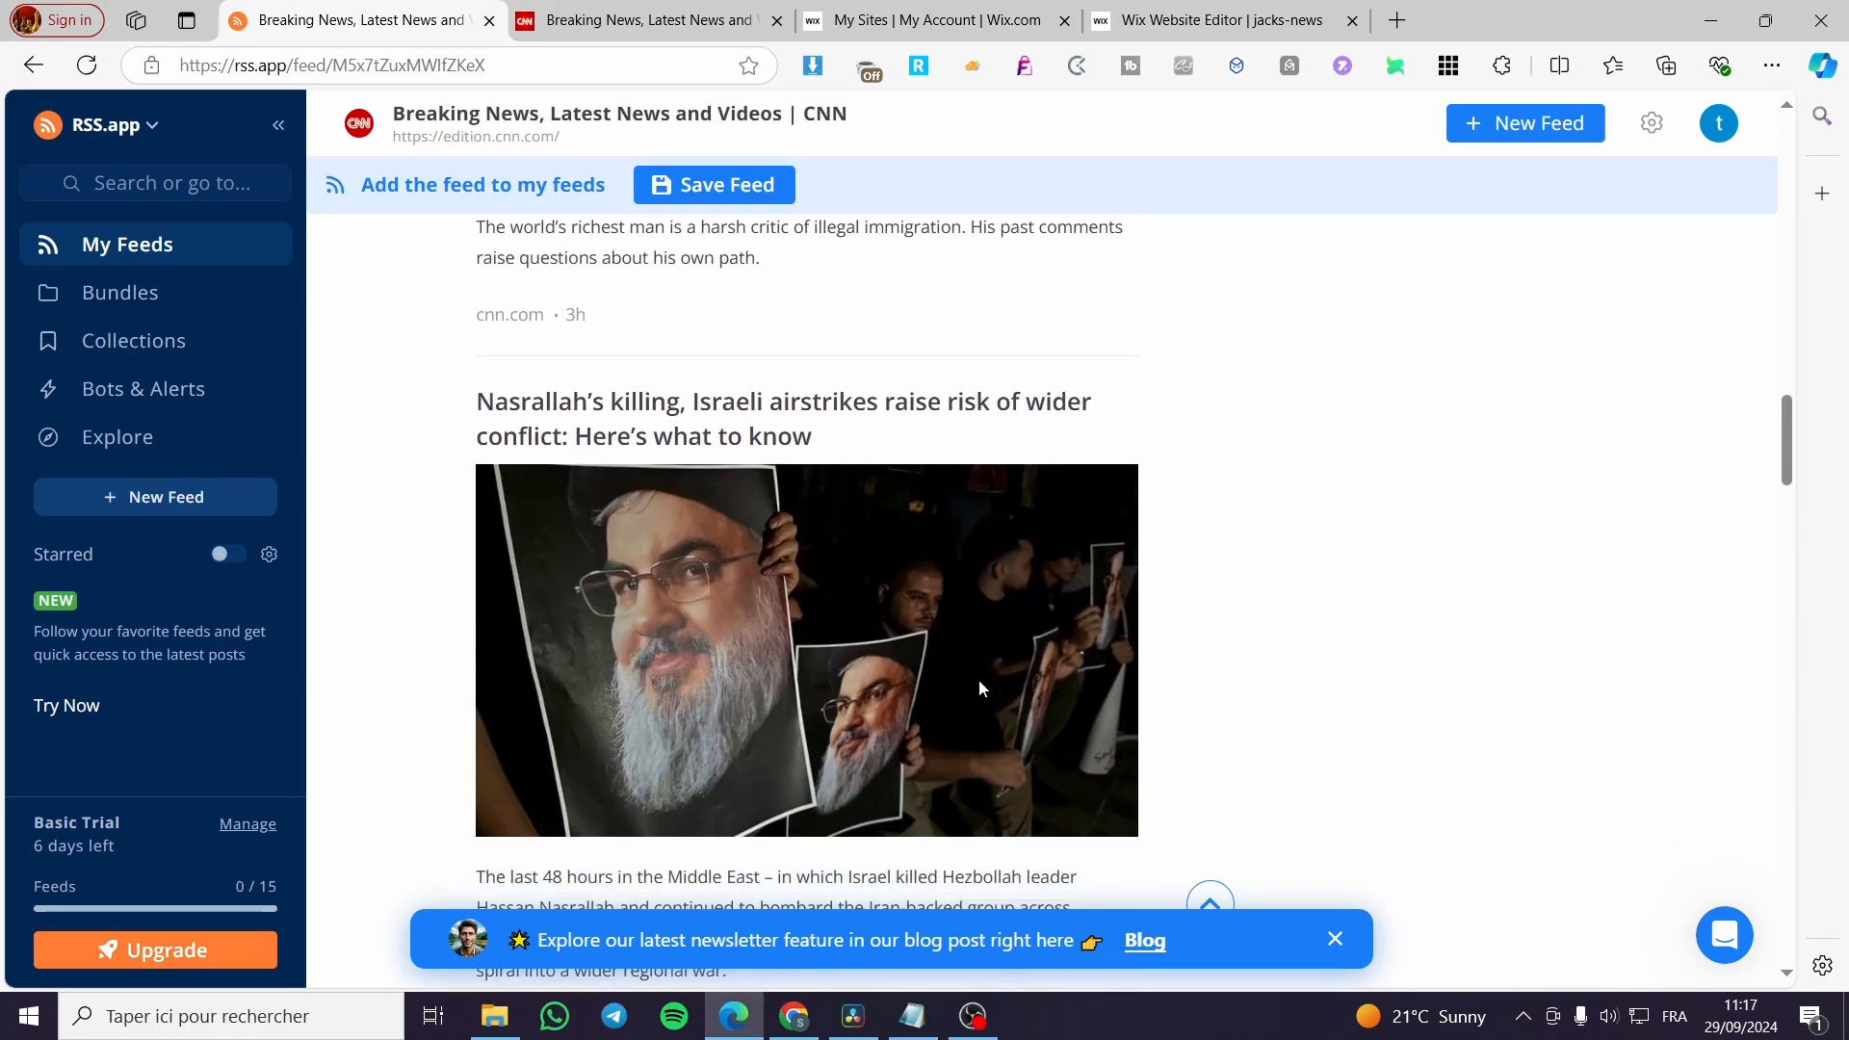
{"action": "scroll", "coordinate": [978, 679], "scroll_direction": "up", "scroll_amount": 20}
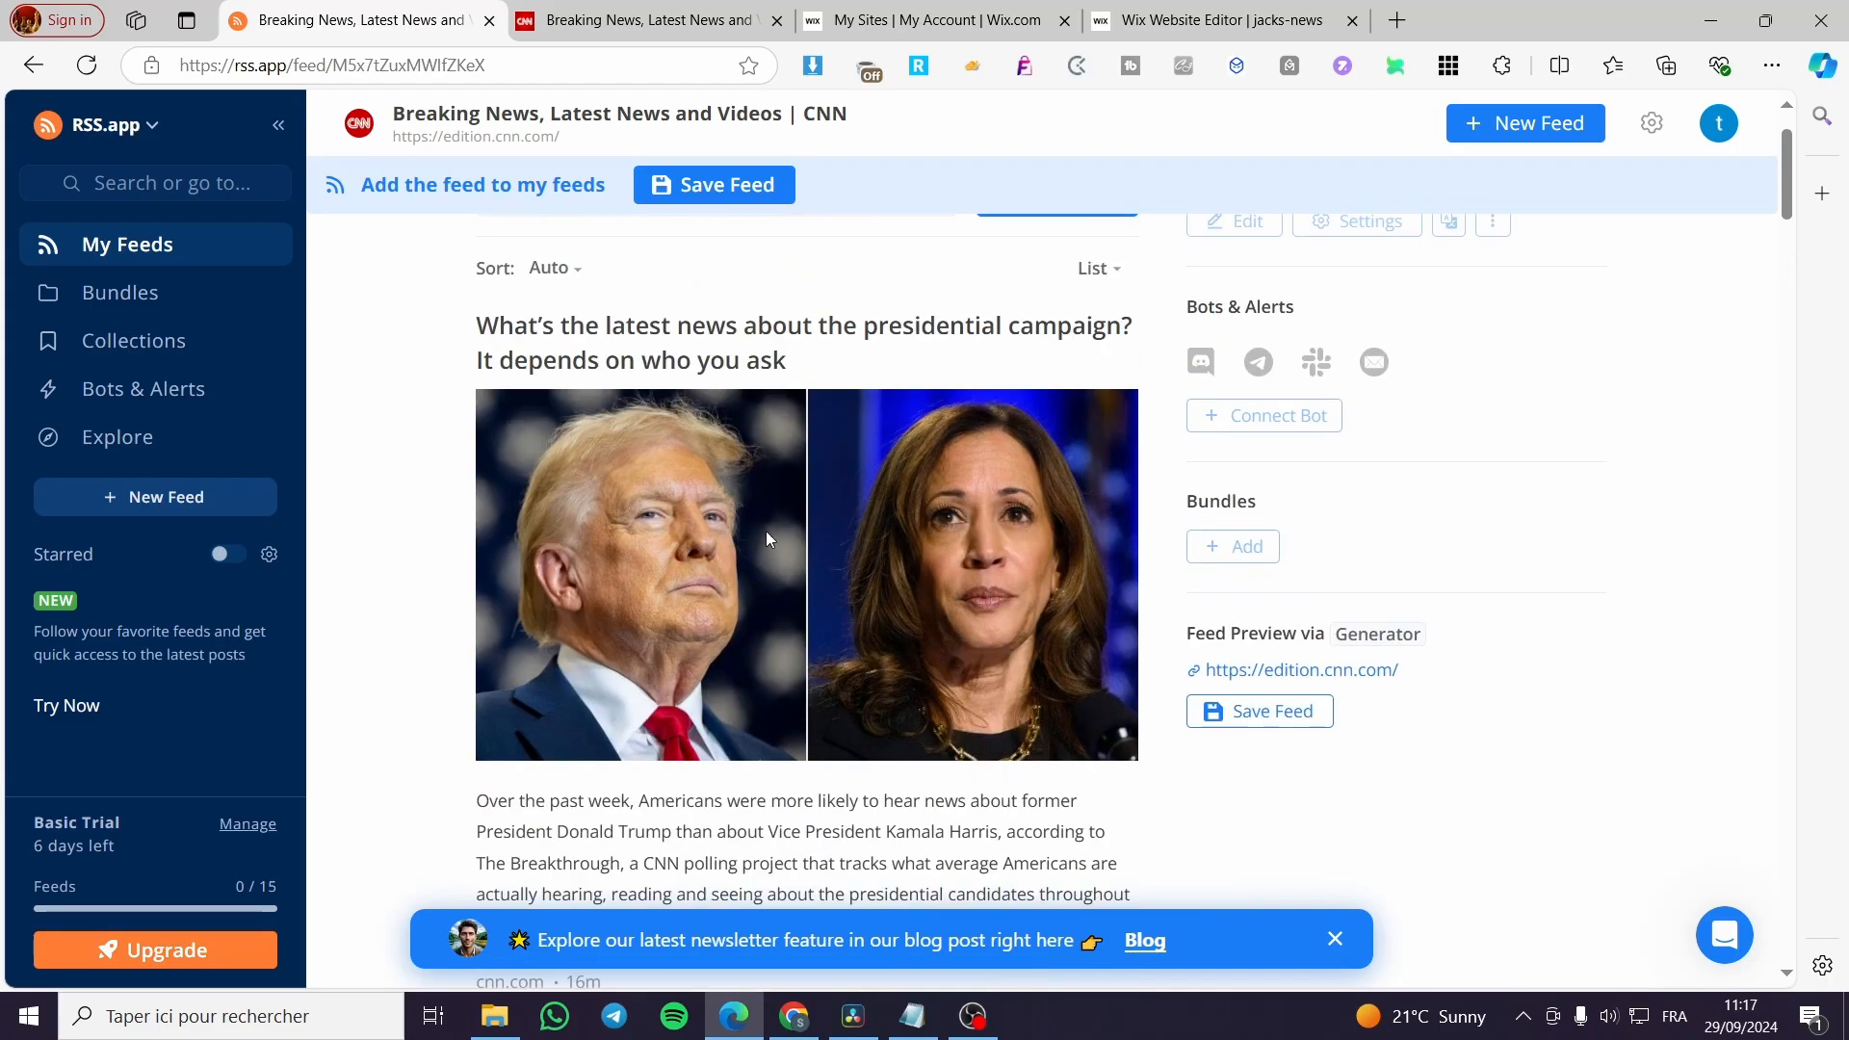
{"action": "left_click", "coordinate": [731, 189]}
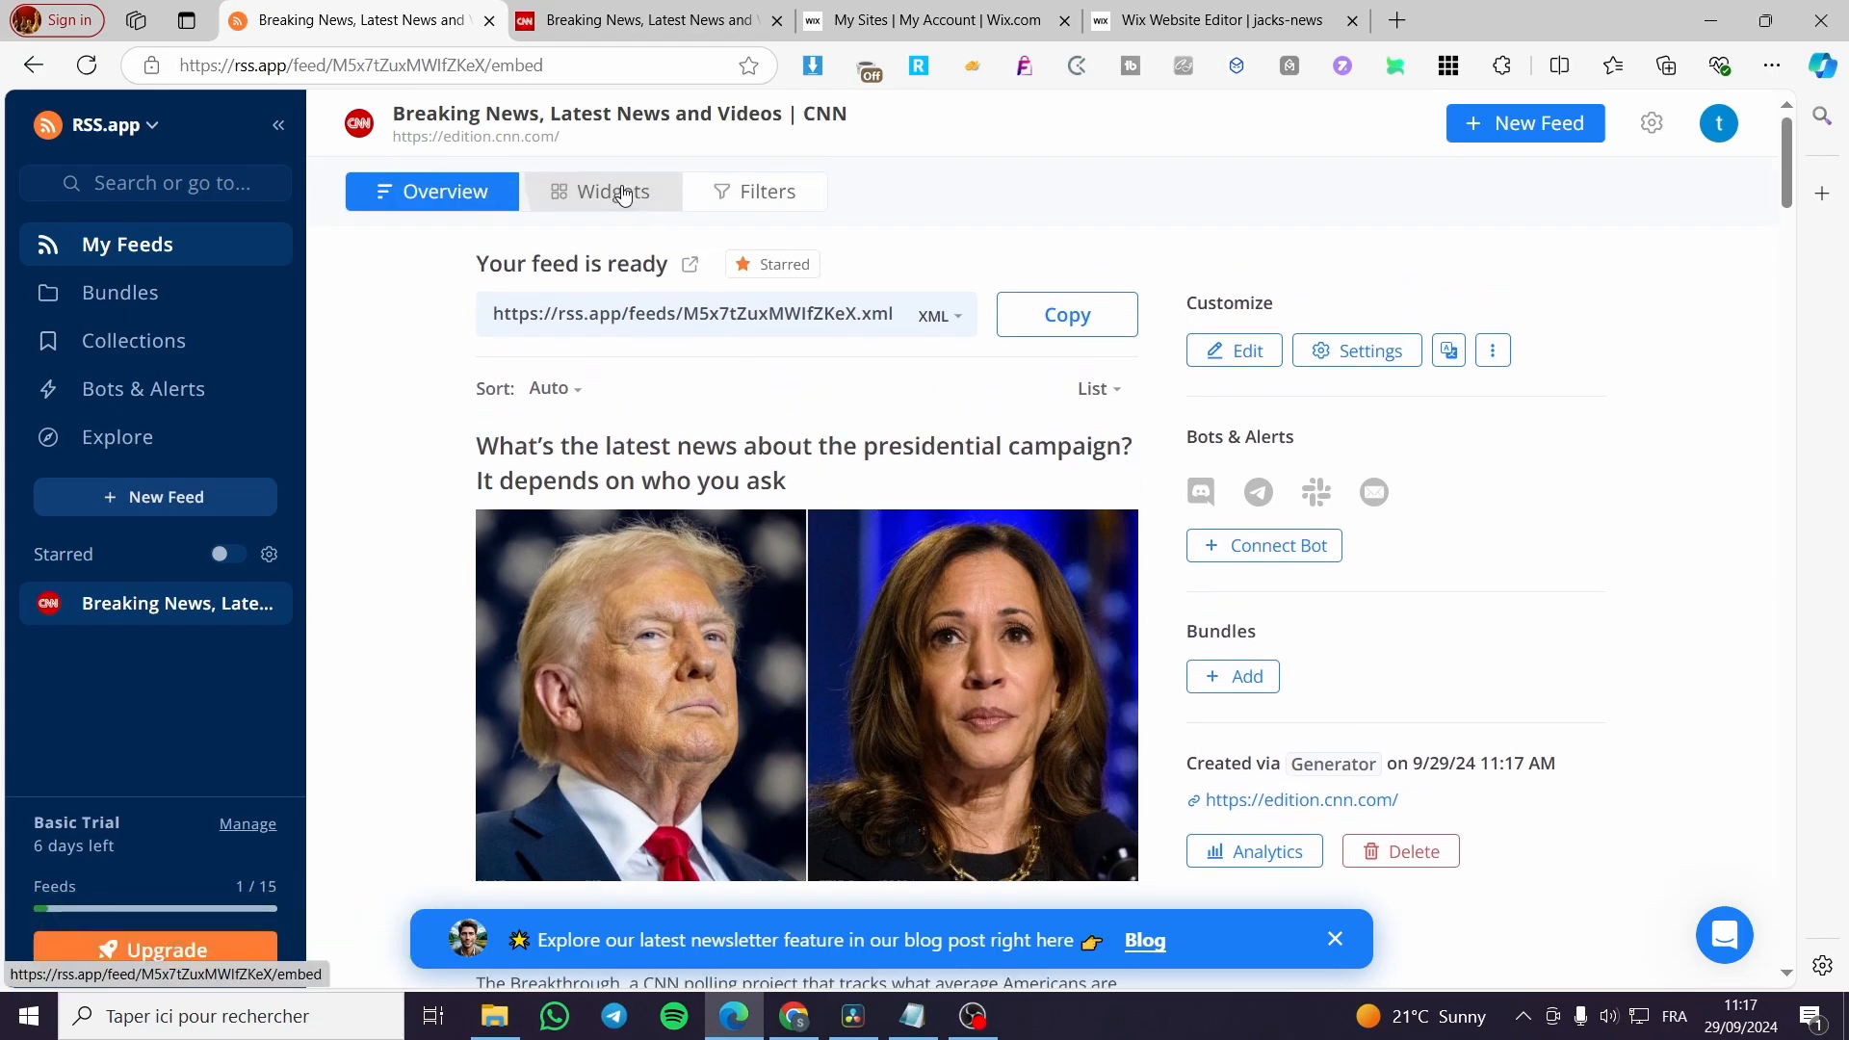
Compare the List and News Wall widget types for the CNN feed, and choose the Imageboard type.
{"action": "left_click", "coordinate": [624, 195]}
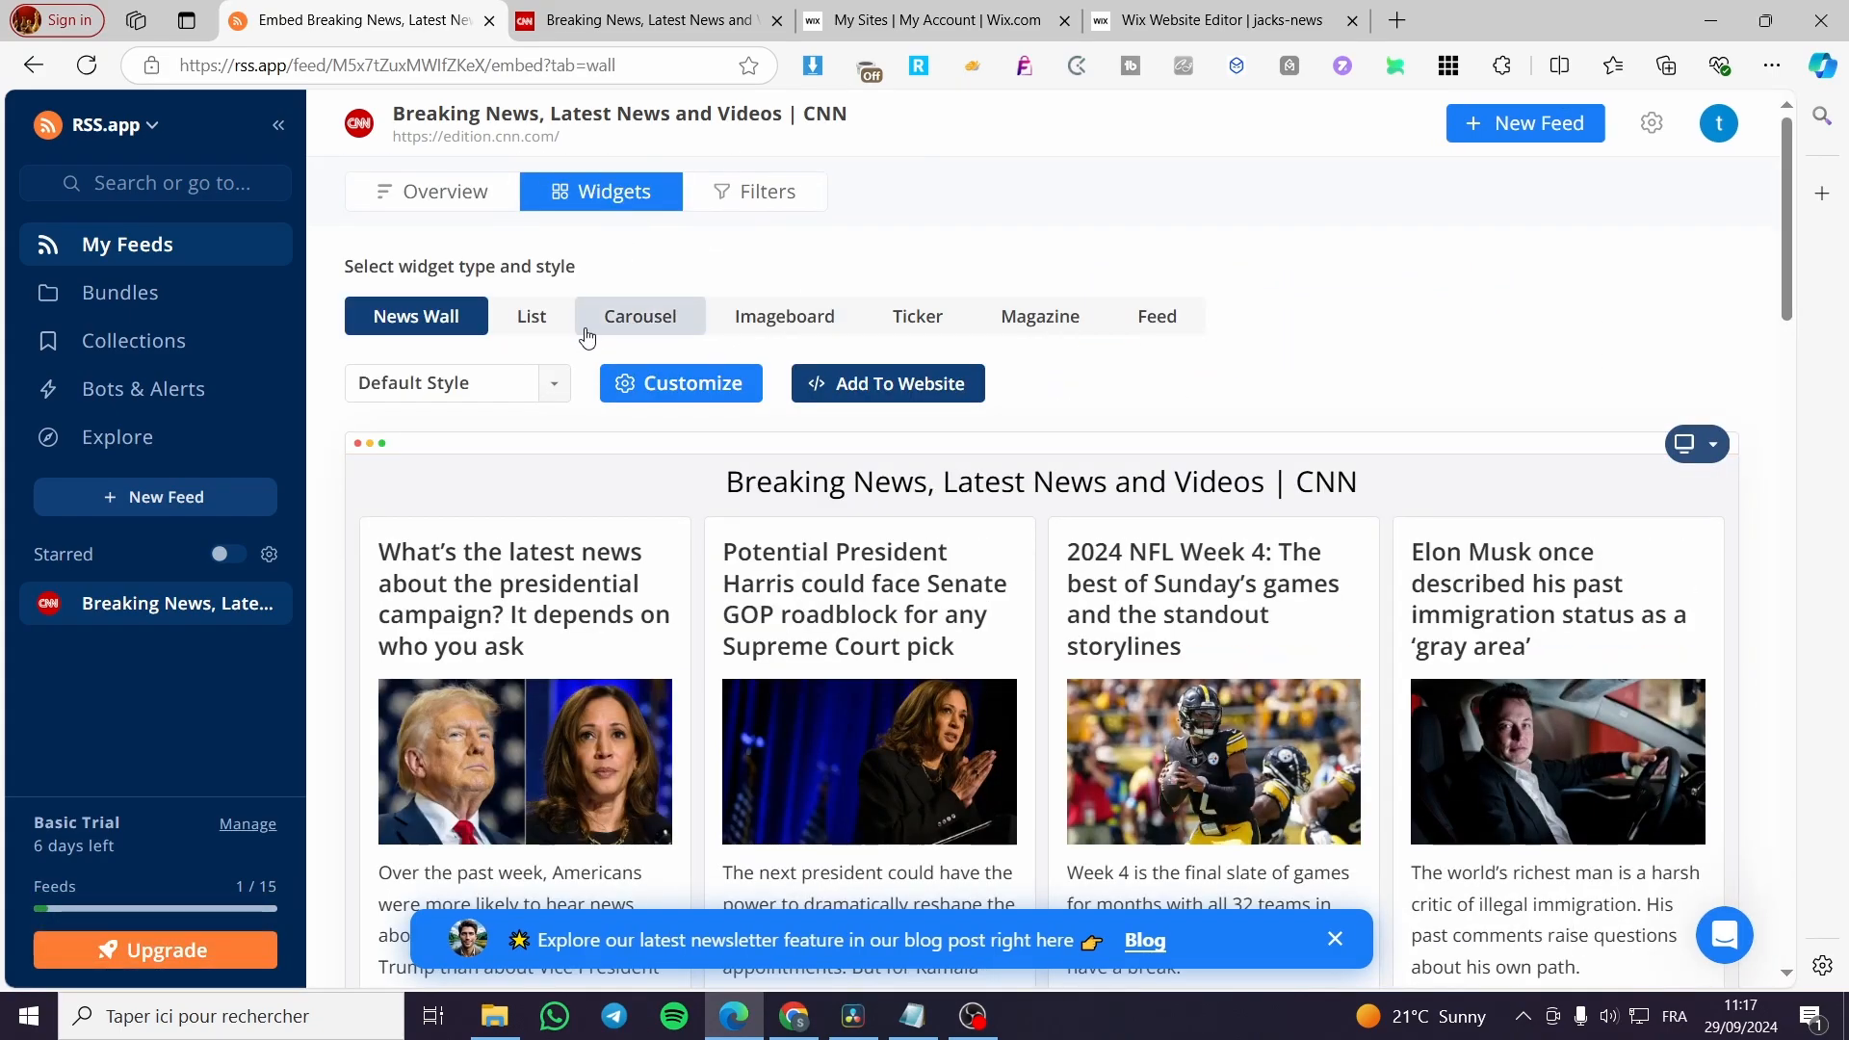
{"action": "left_click", "coordinate": [533, 331]}
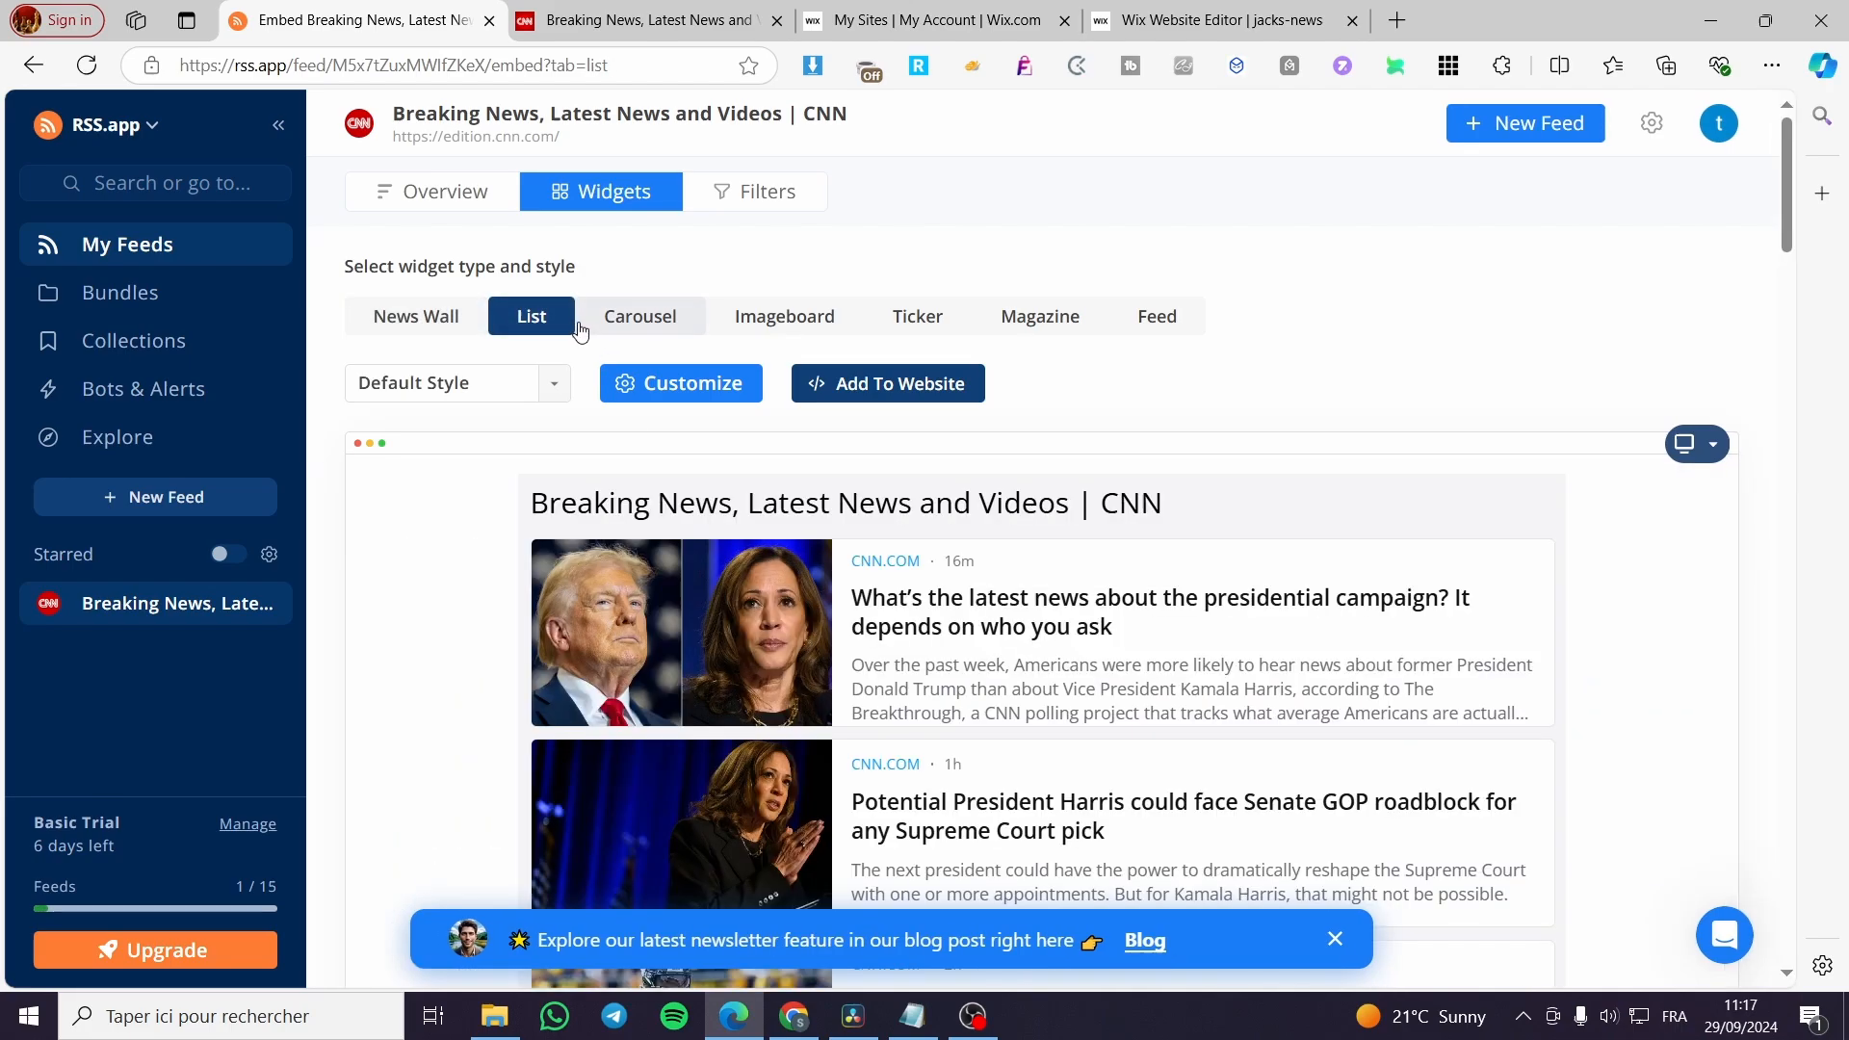
{"action": "left_click", "coordinate": [446, 326]}
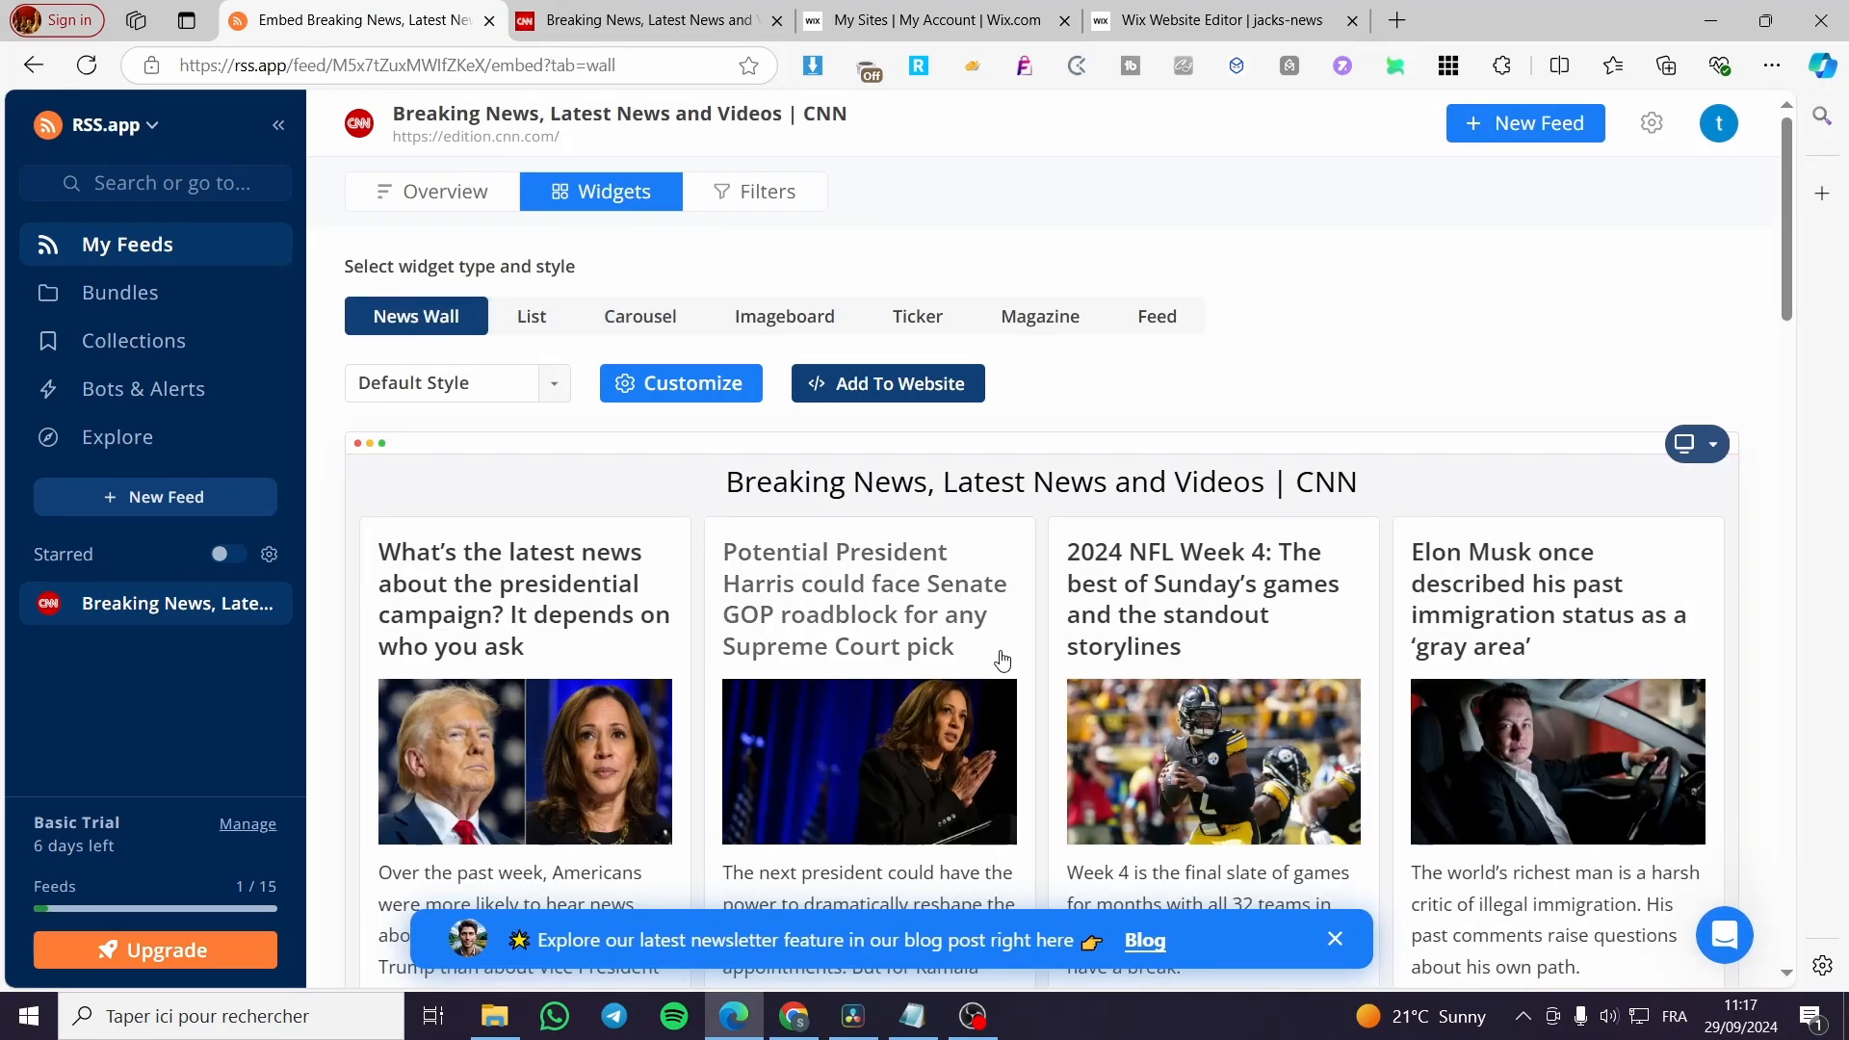
{"action": "scroll", "coordinate": [977, 648], "scroll_direction": "down", "scroll_amount": 9}
{"action": "scroll", "coordinate": [708, 443], "scroll_direction": "up", "scroll_amount": 9}
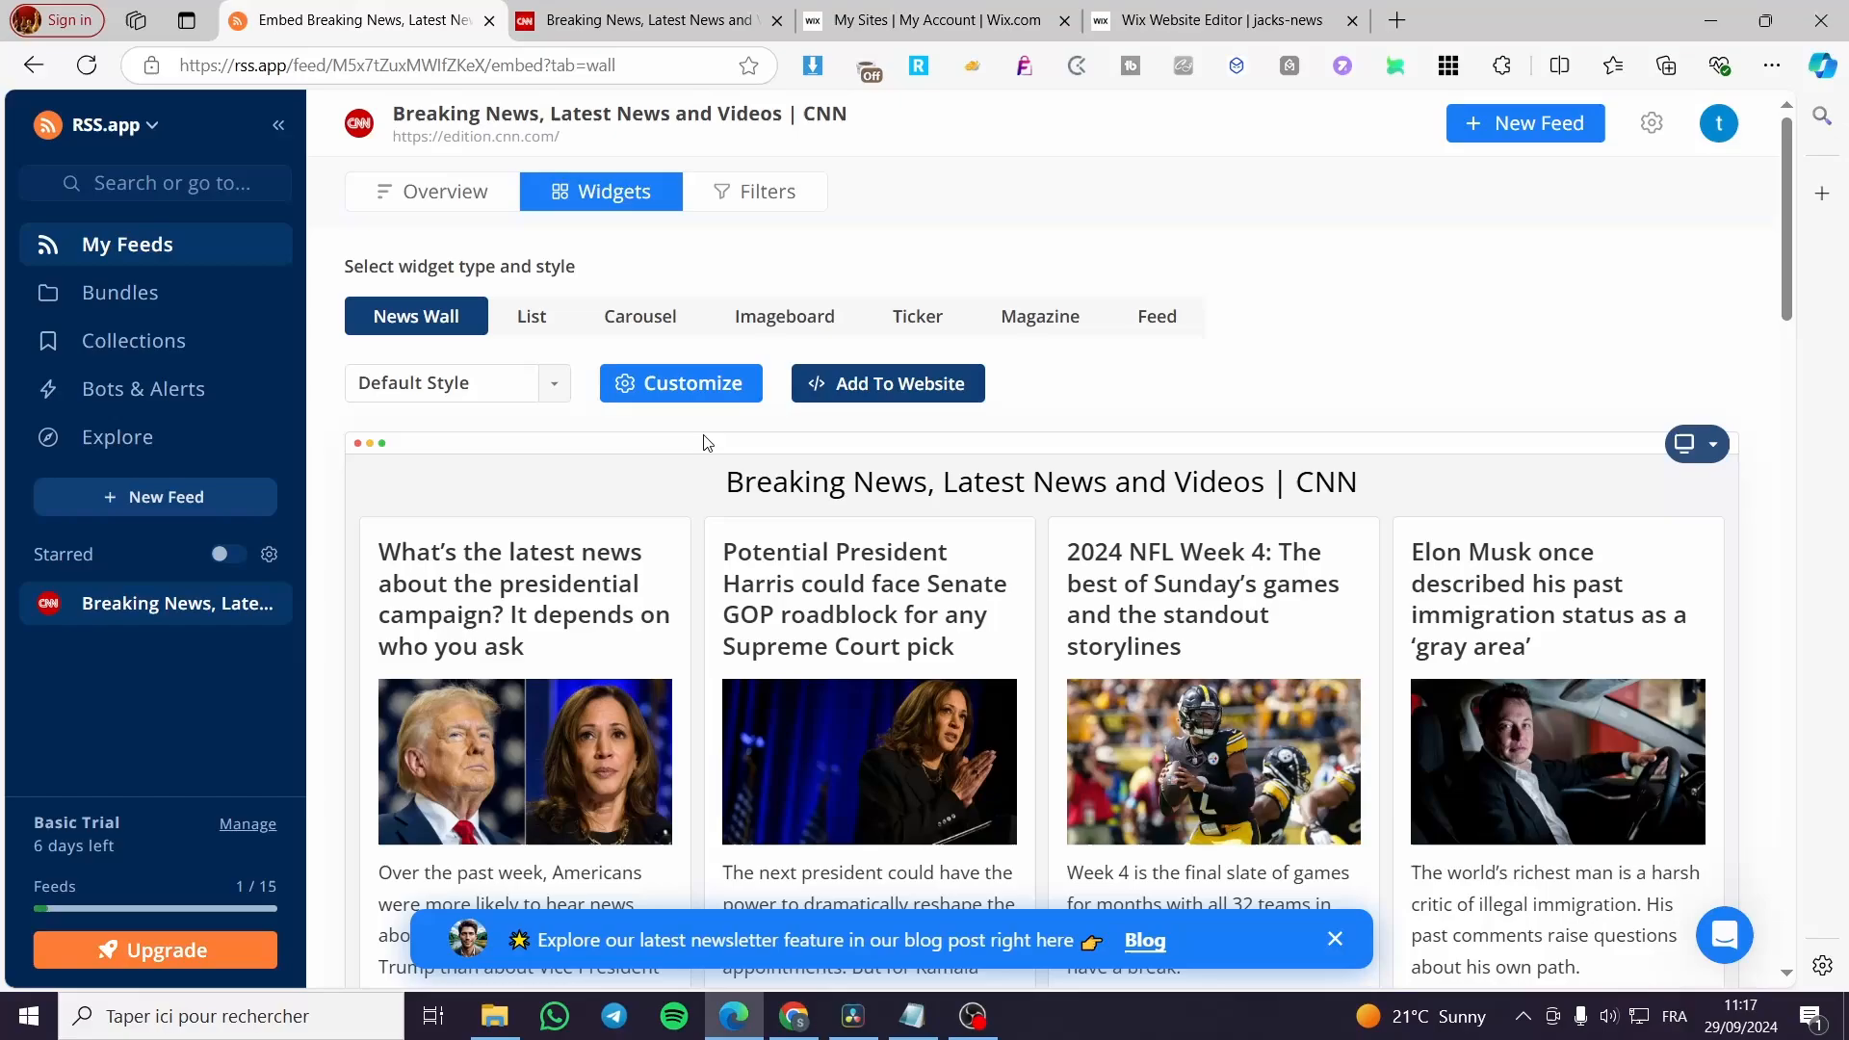
{"action": "left_click", "coordinate": [782, 317]}
{"action": "scroll", "coordinate": [996, 557], "scroll_direction": "down", "scroll_amount": 3}
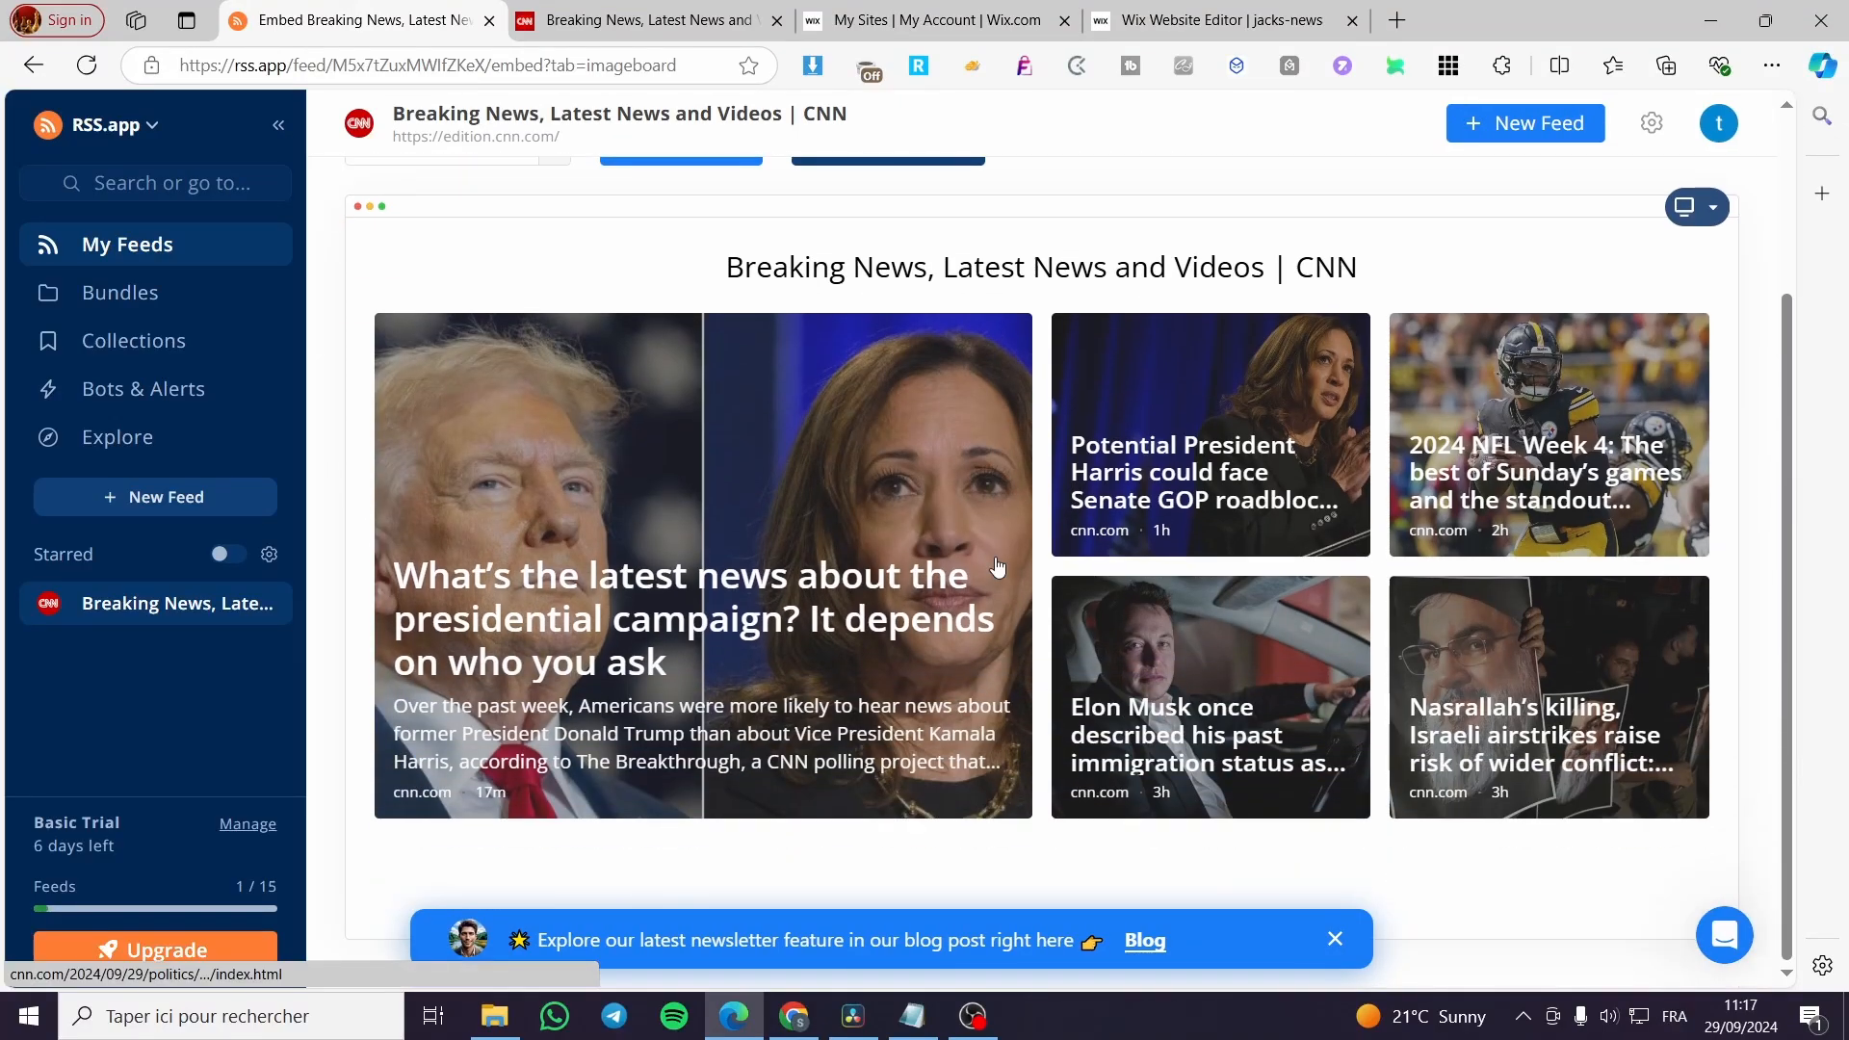
{"action": "scroll", "coordinate": [998, 566], "scroll_direction": "up", "scroll_amount": 3}
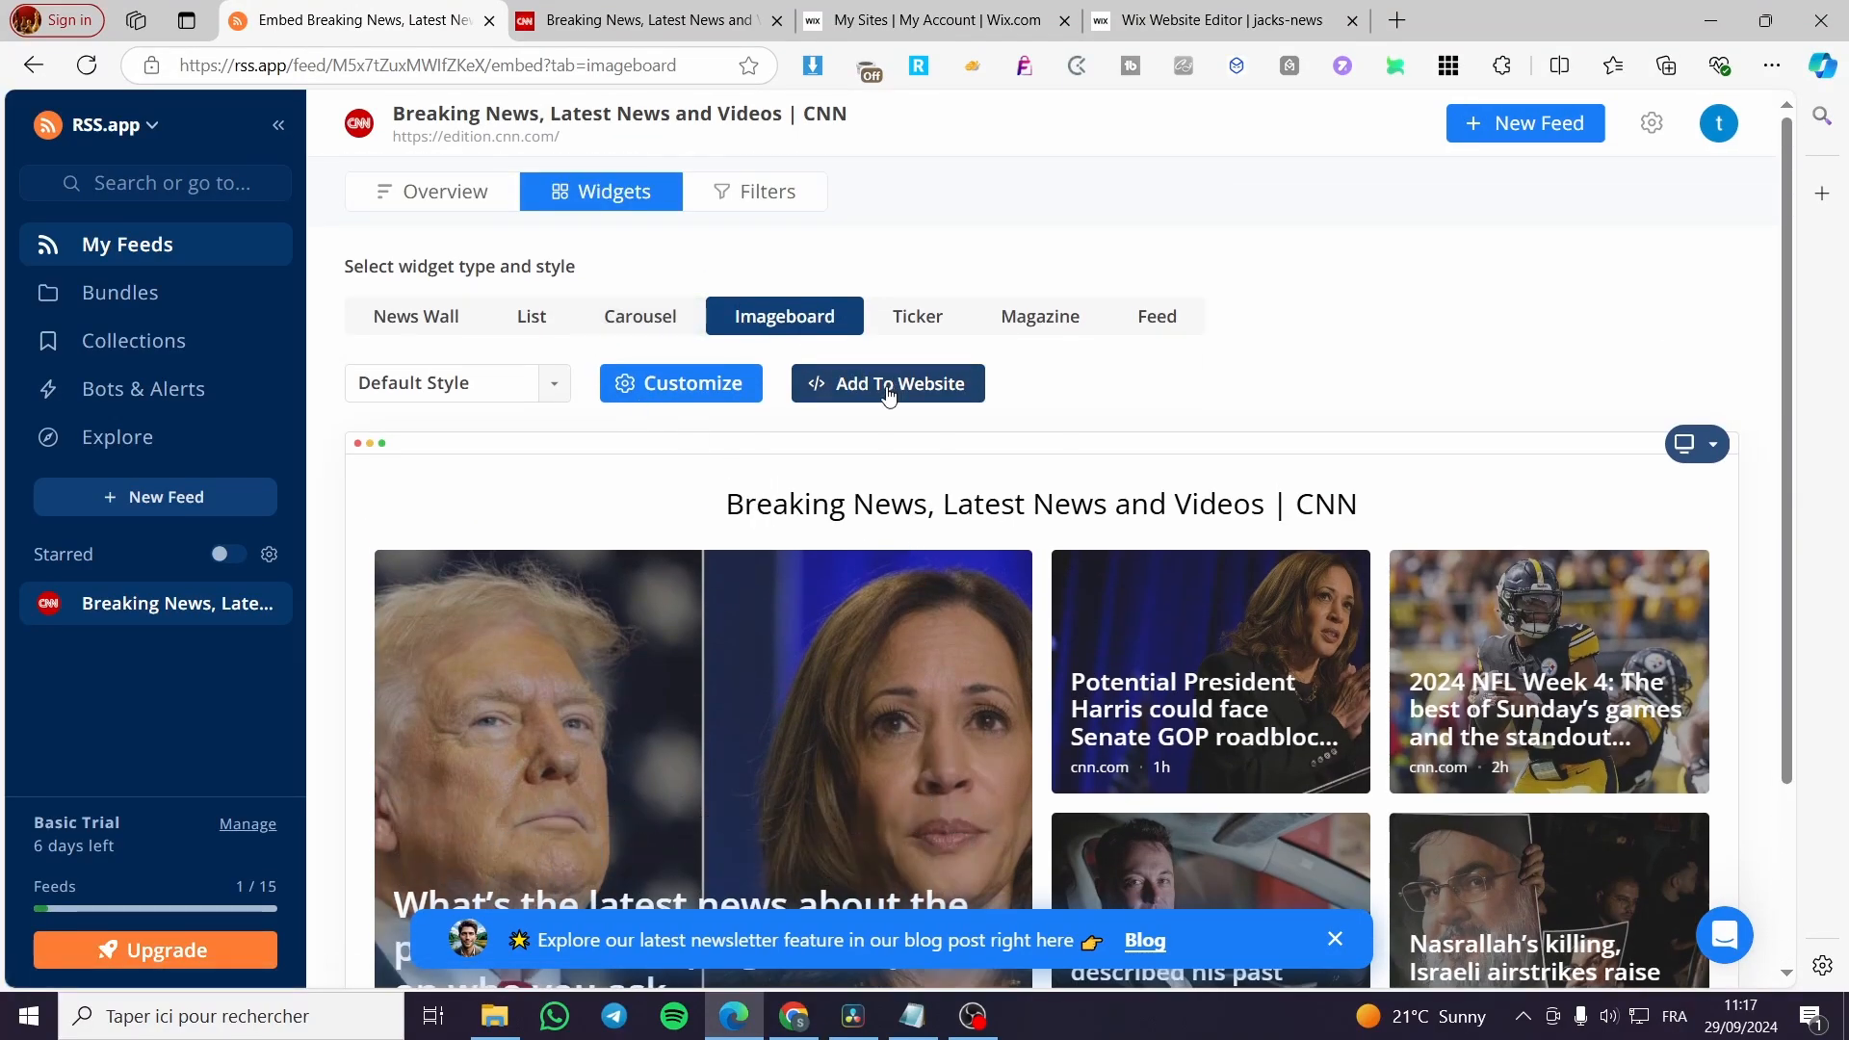
Open the website embed options for the Imageboard widget and copy the IFrame for Wix code snippet.
{"action": "left_click", "coordinate": [882, 402]}
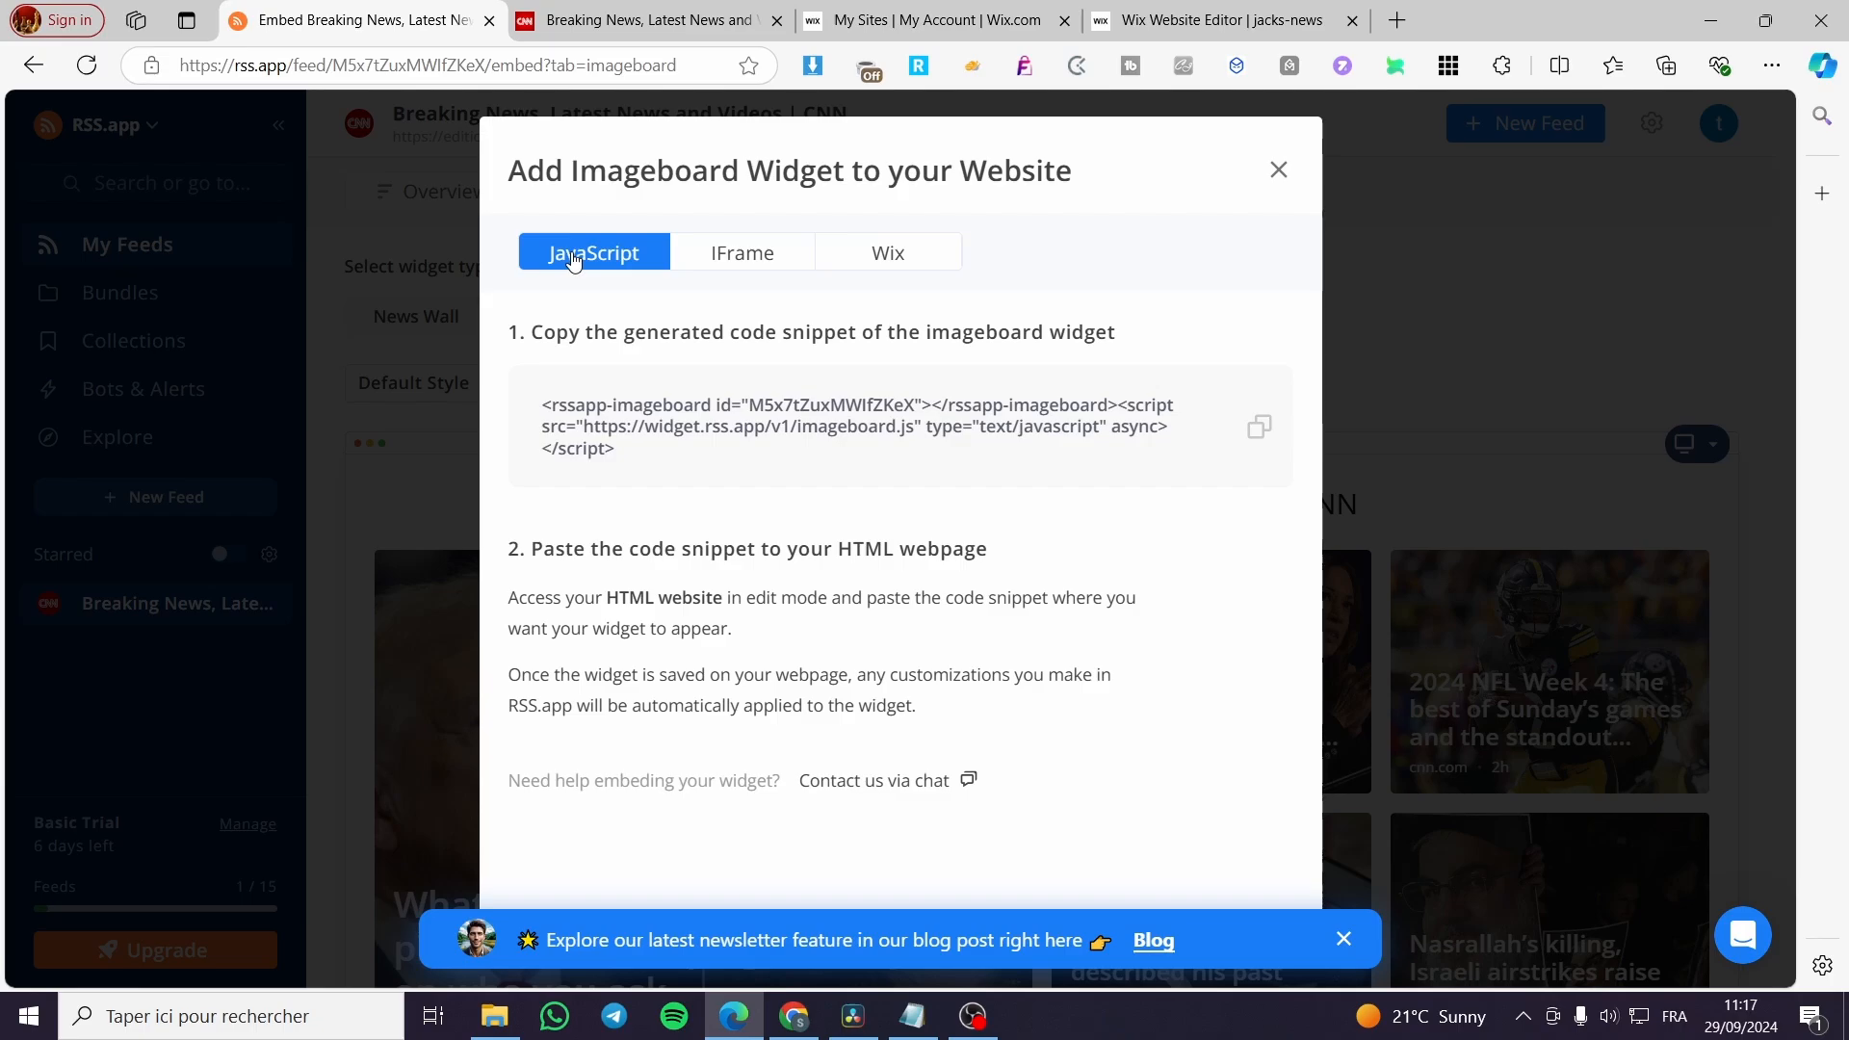
{"action": "left_click", "coordinate": [736, 262]}
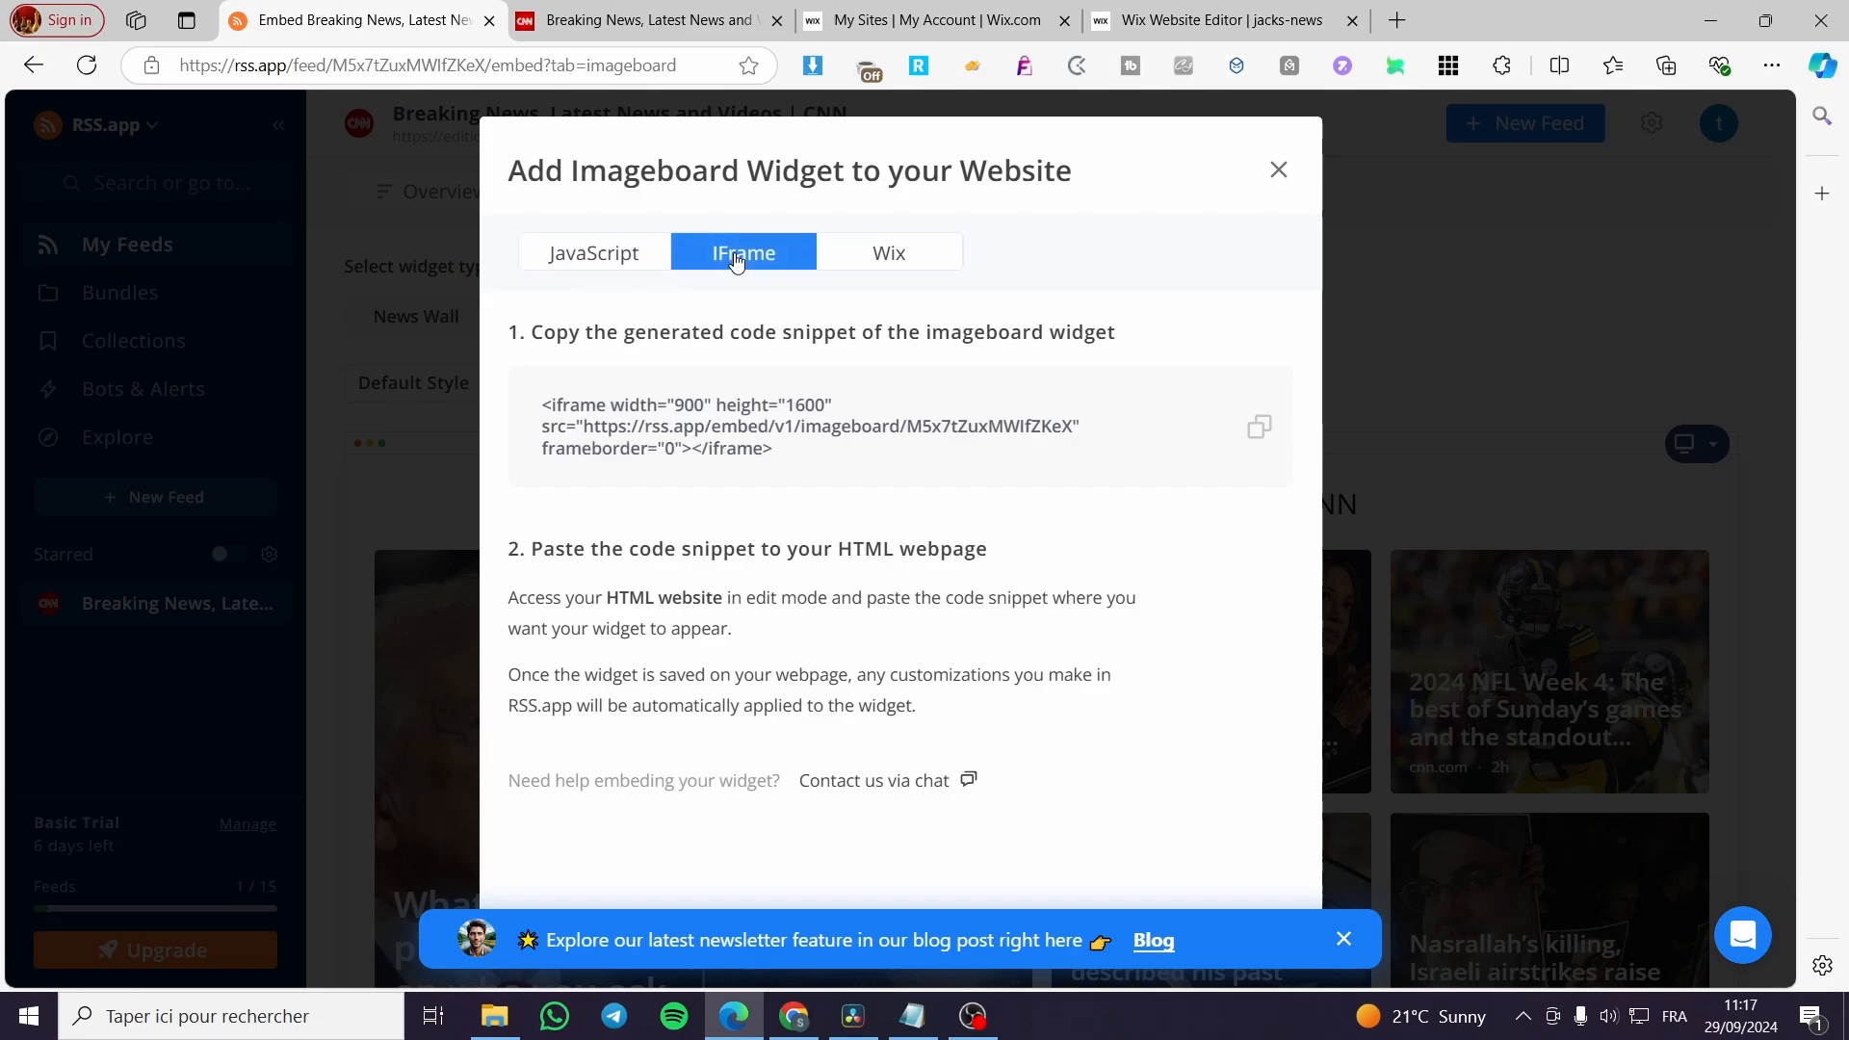
{"action": "left_click", "coordinate": [886, 254]}
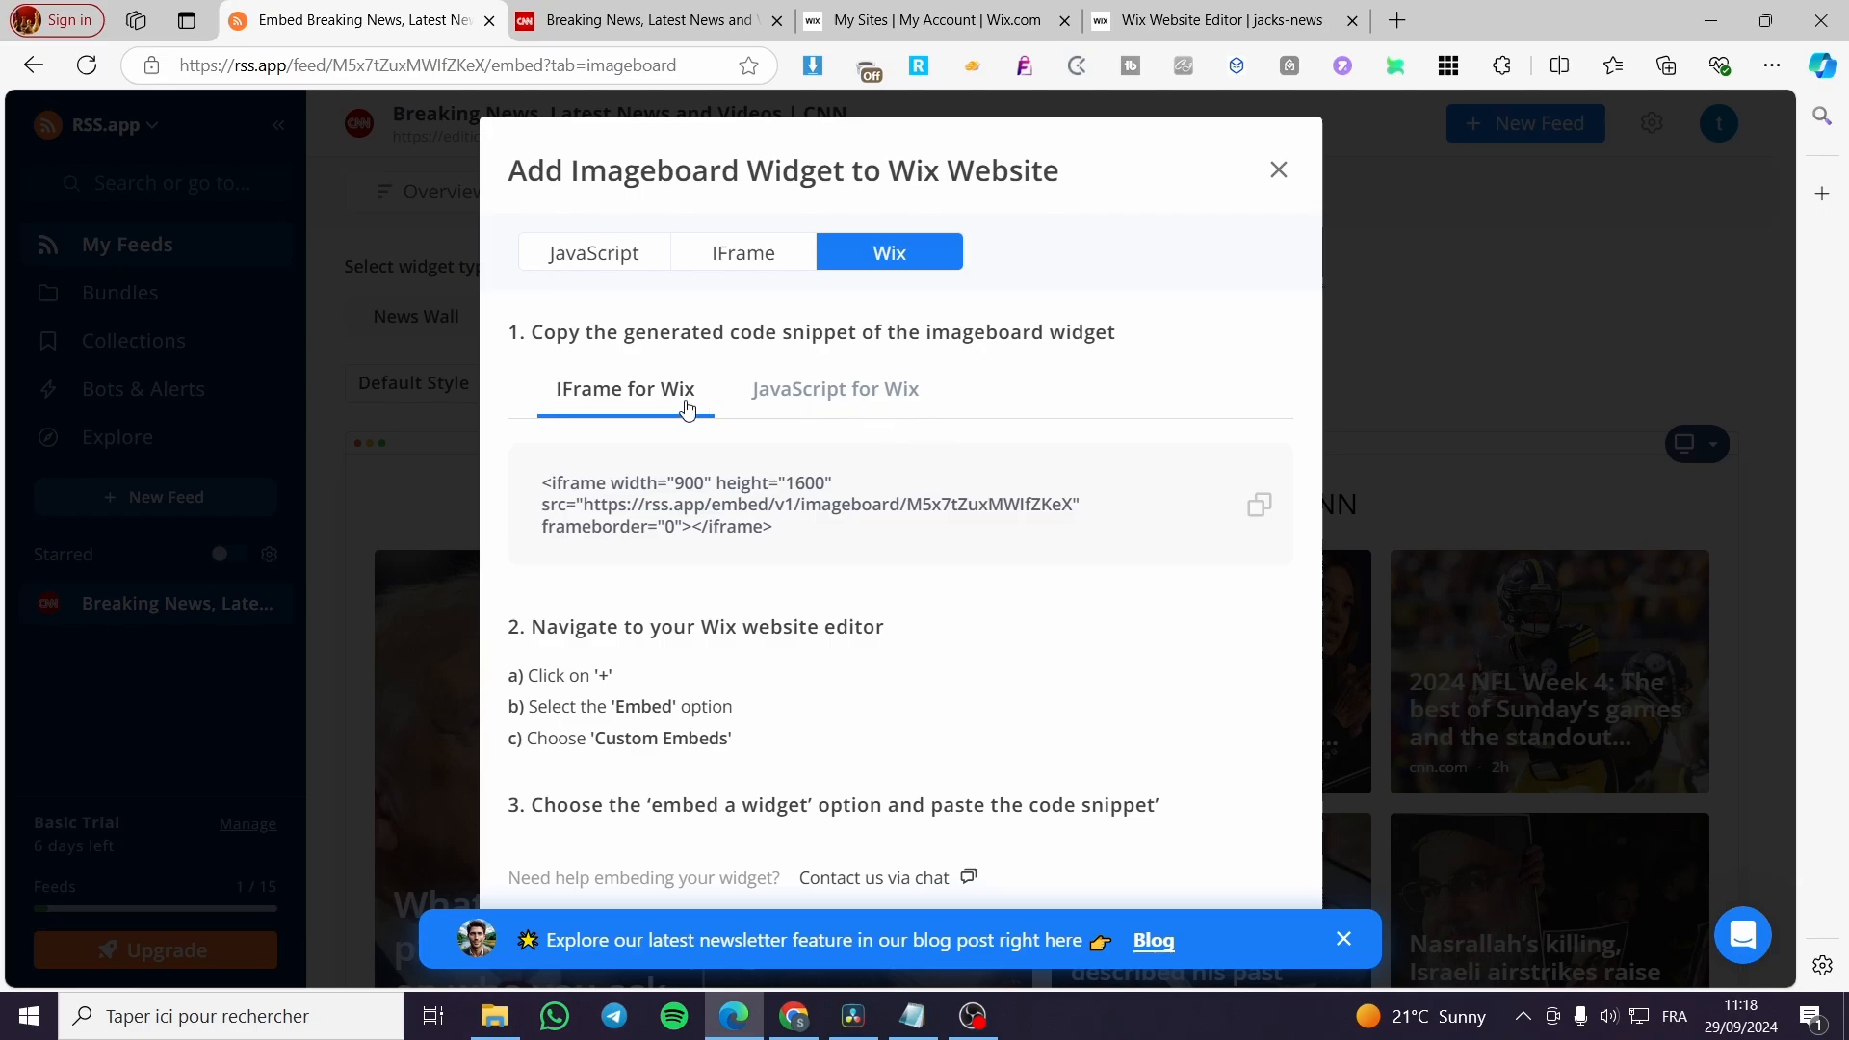
{"action": "left_click", "coordinate": [830, 395]}
{"action": "left_click", "coordinate": [624, 412]}
{"action": "left_click", "coordinate": [1250, 501]}
Check the Wix embedding instructions against the Wix editor and copy the IFrame for Wix snippet again.
{"action": "left_click_drag", "start_coordinate": [529, 679], "coordinate": [689, 703]}
{"action": "left_click", "coordinate": [576, 711]}
{"action": "left_click", "coordinate": [1108, 21]}
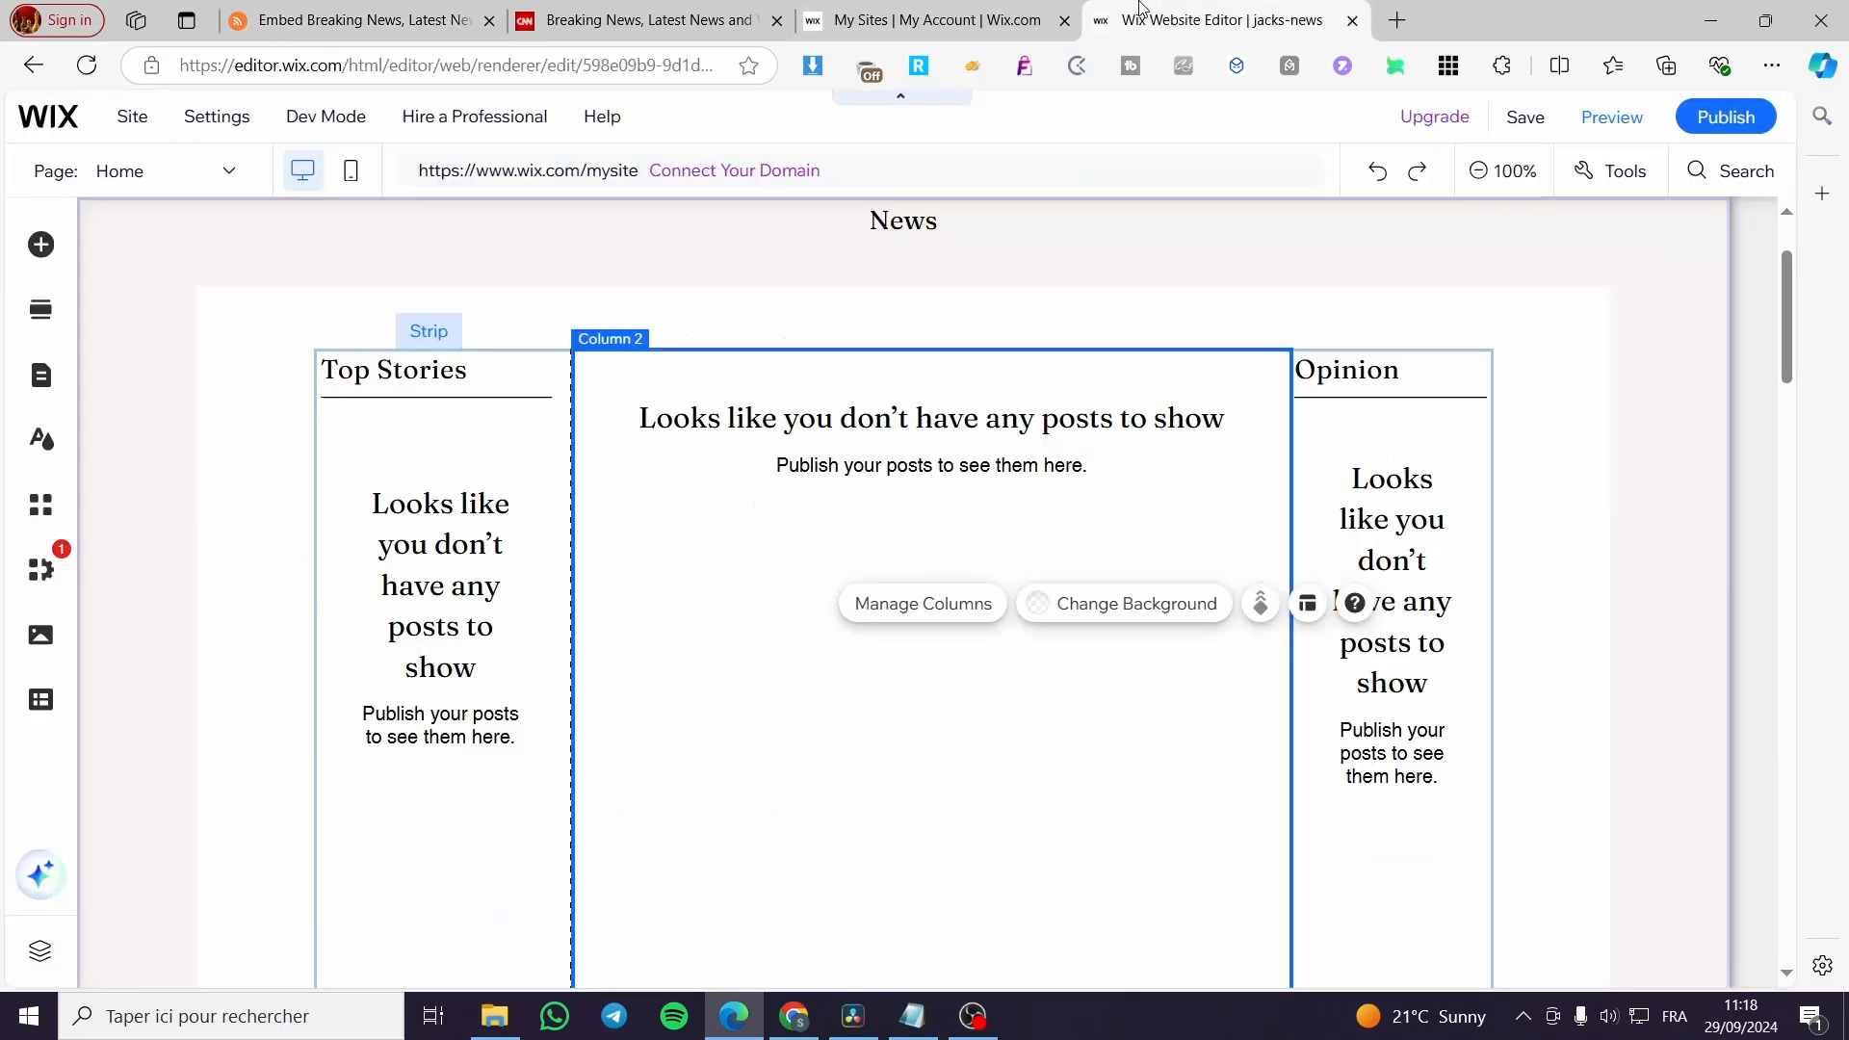
{"action": "left_click", "coordinate": [709, 20]}
{"action": "left_click", "coordinate": [357, 19]}
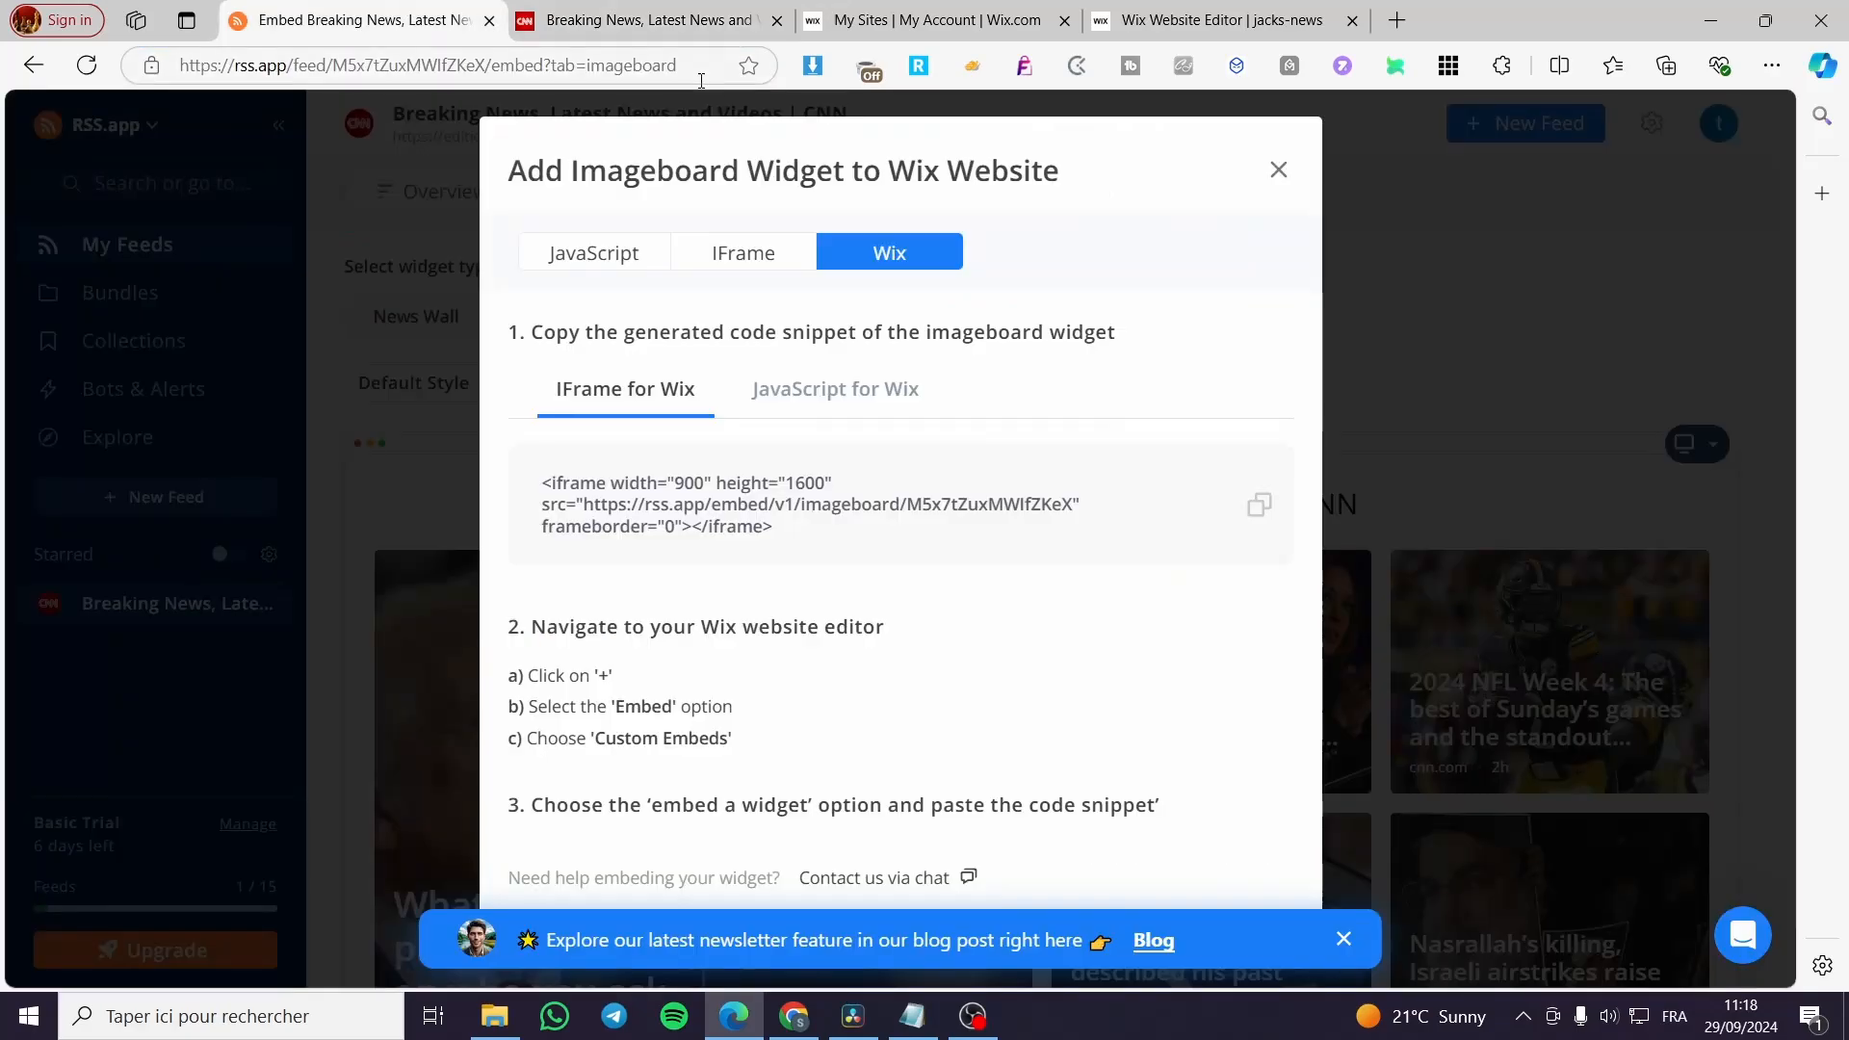
{"action": "left_click", "coordinate": [1259, 510]}
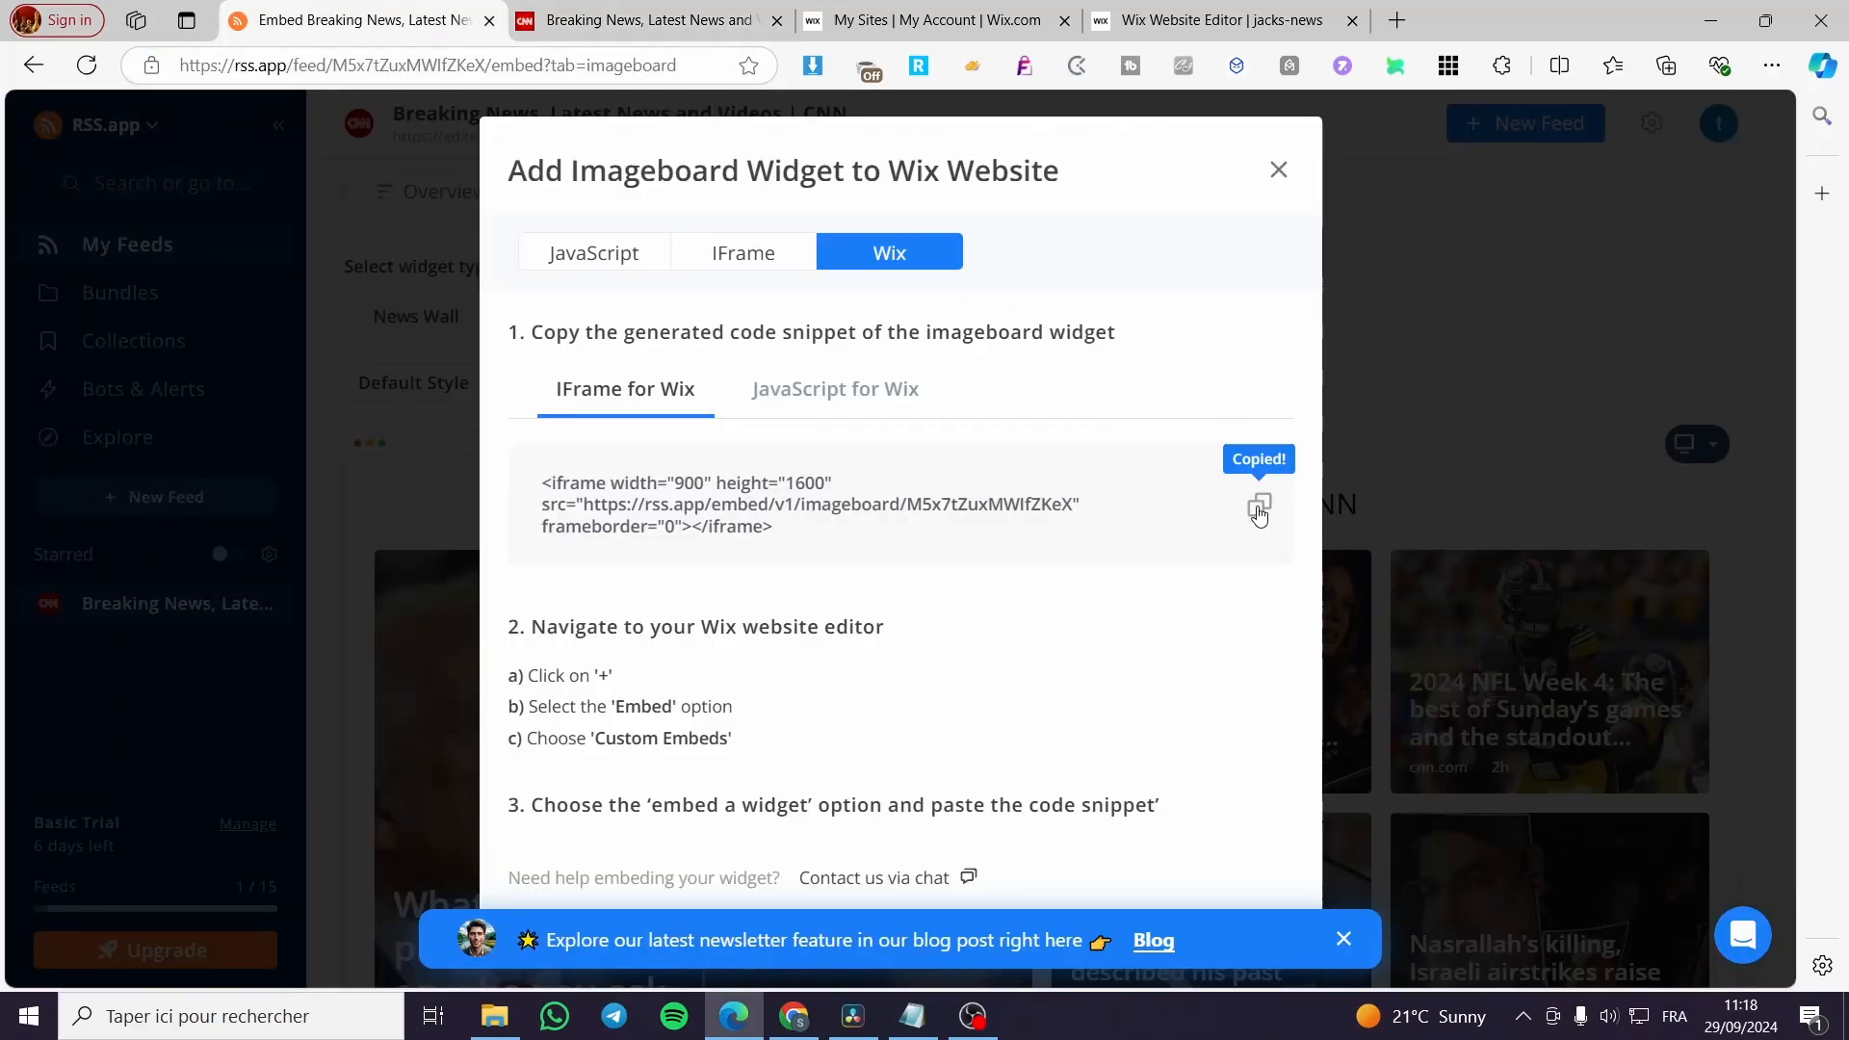
Show the Embed Code elements in the Wix editor and recheck the embedding instructions in RSS.app.
{"action": "left_click", "coordinate": [1179, 27]}
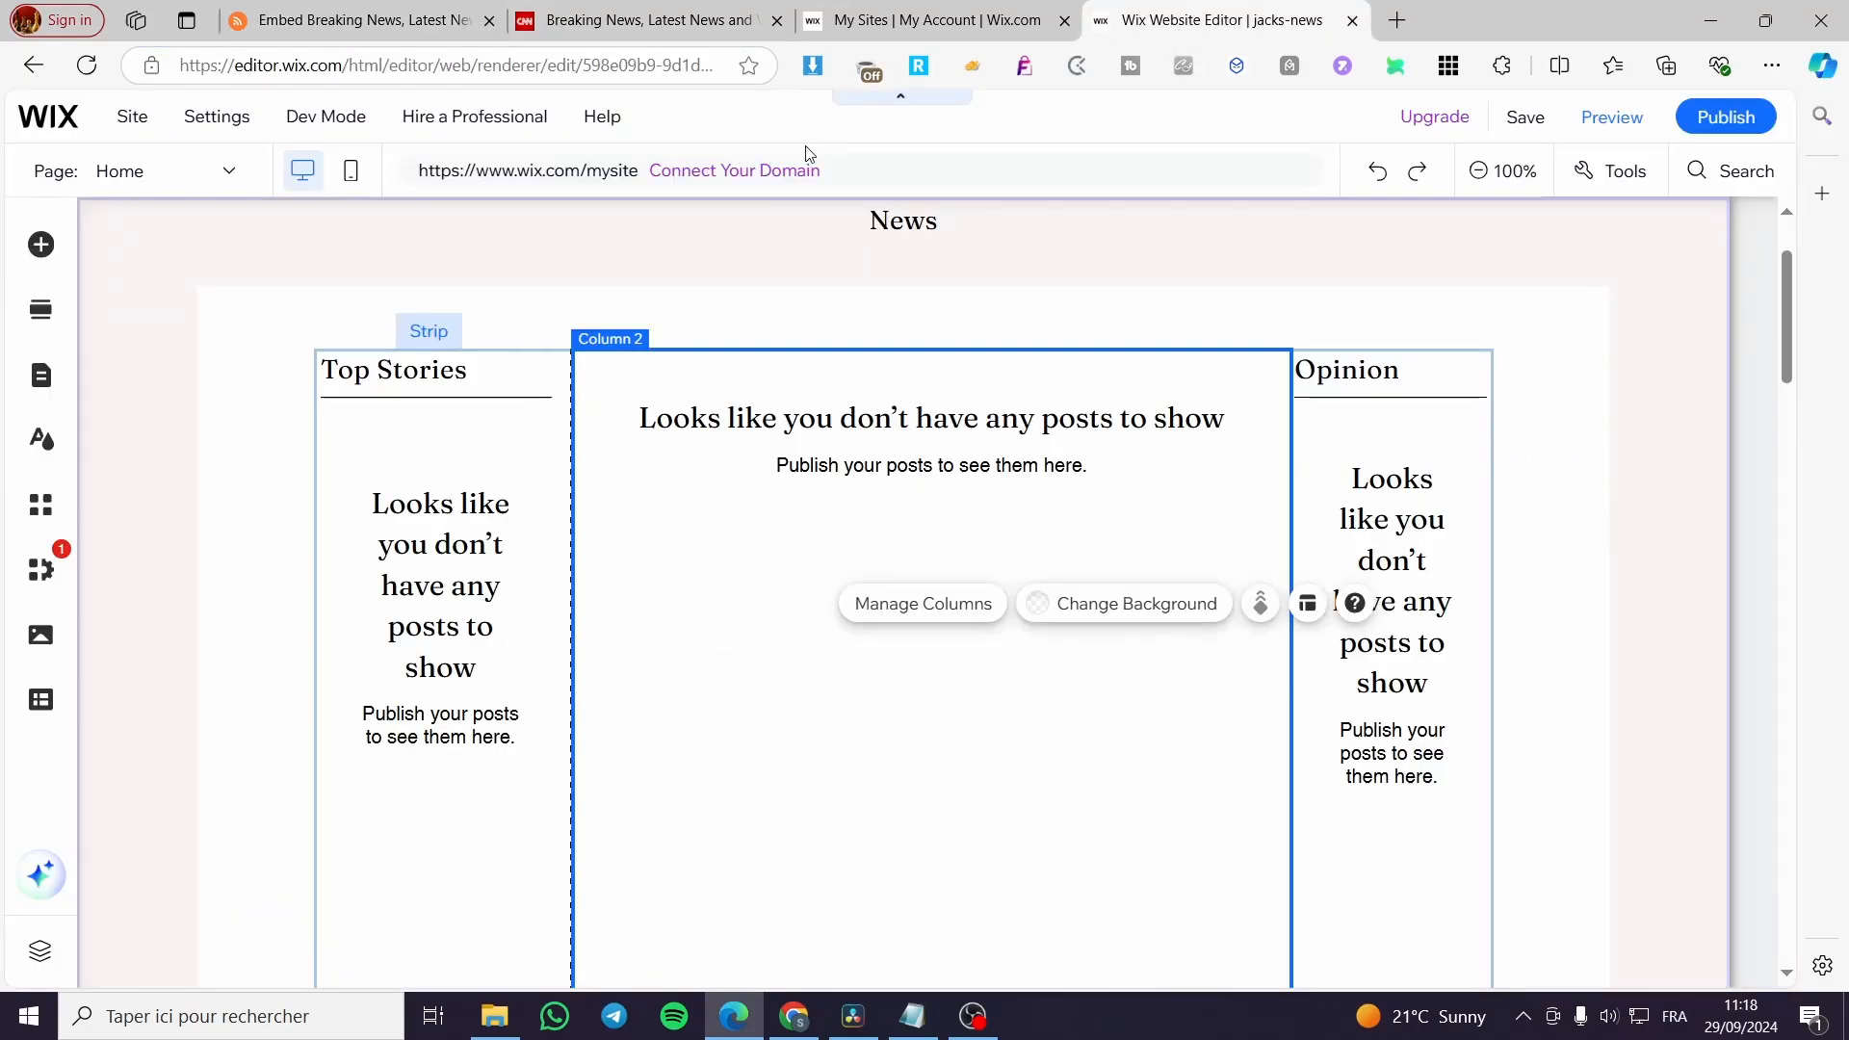
{"action": "left_click", "coordinate": [48, 247]}
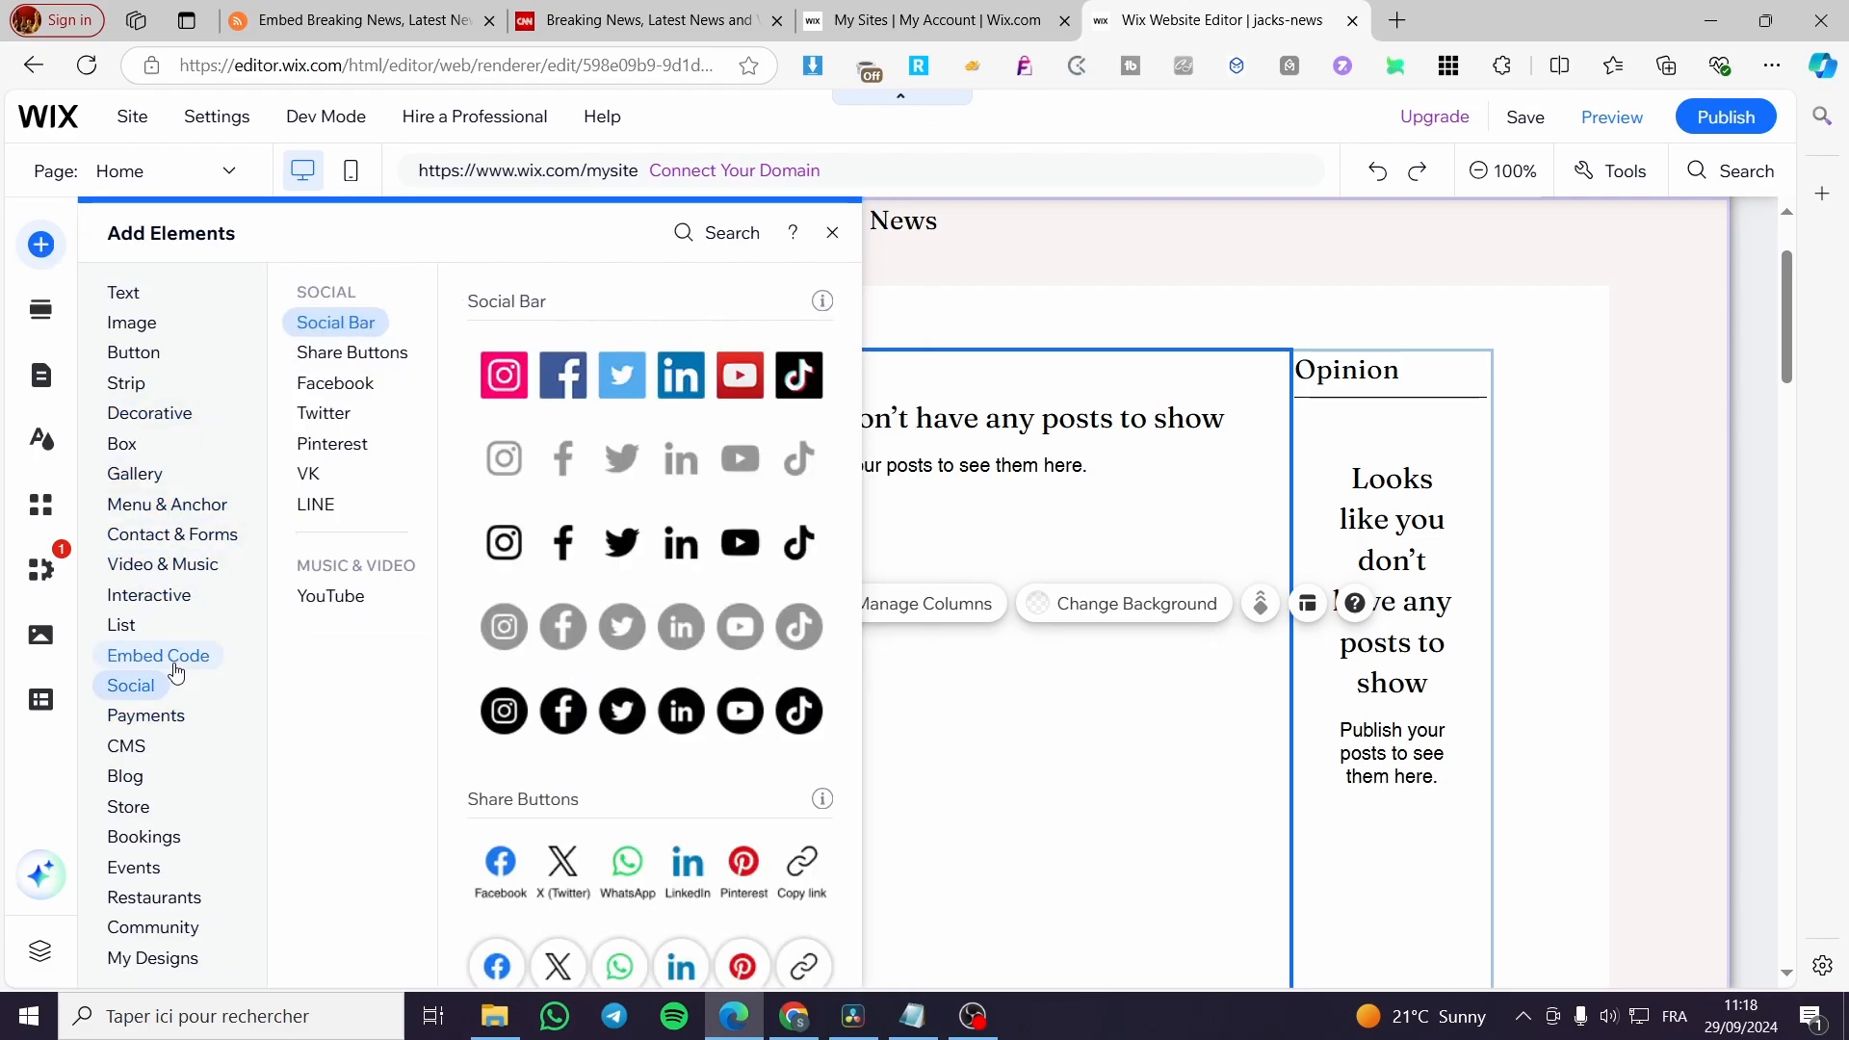
{"action": "mouse_move", "coordinate": [175, 668]}
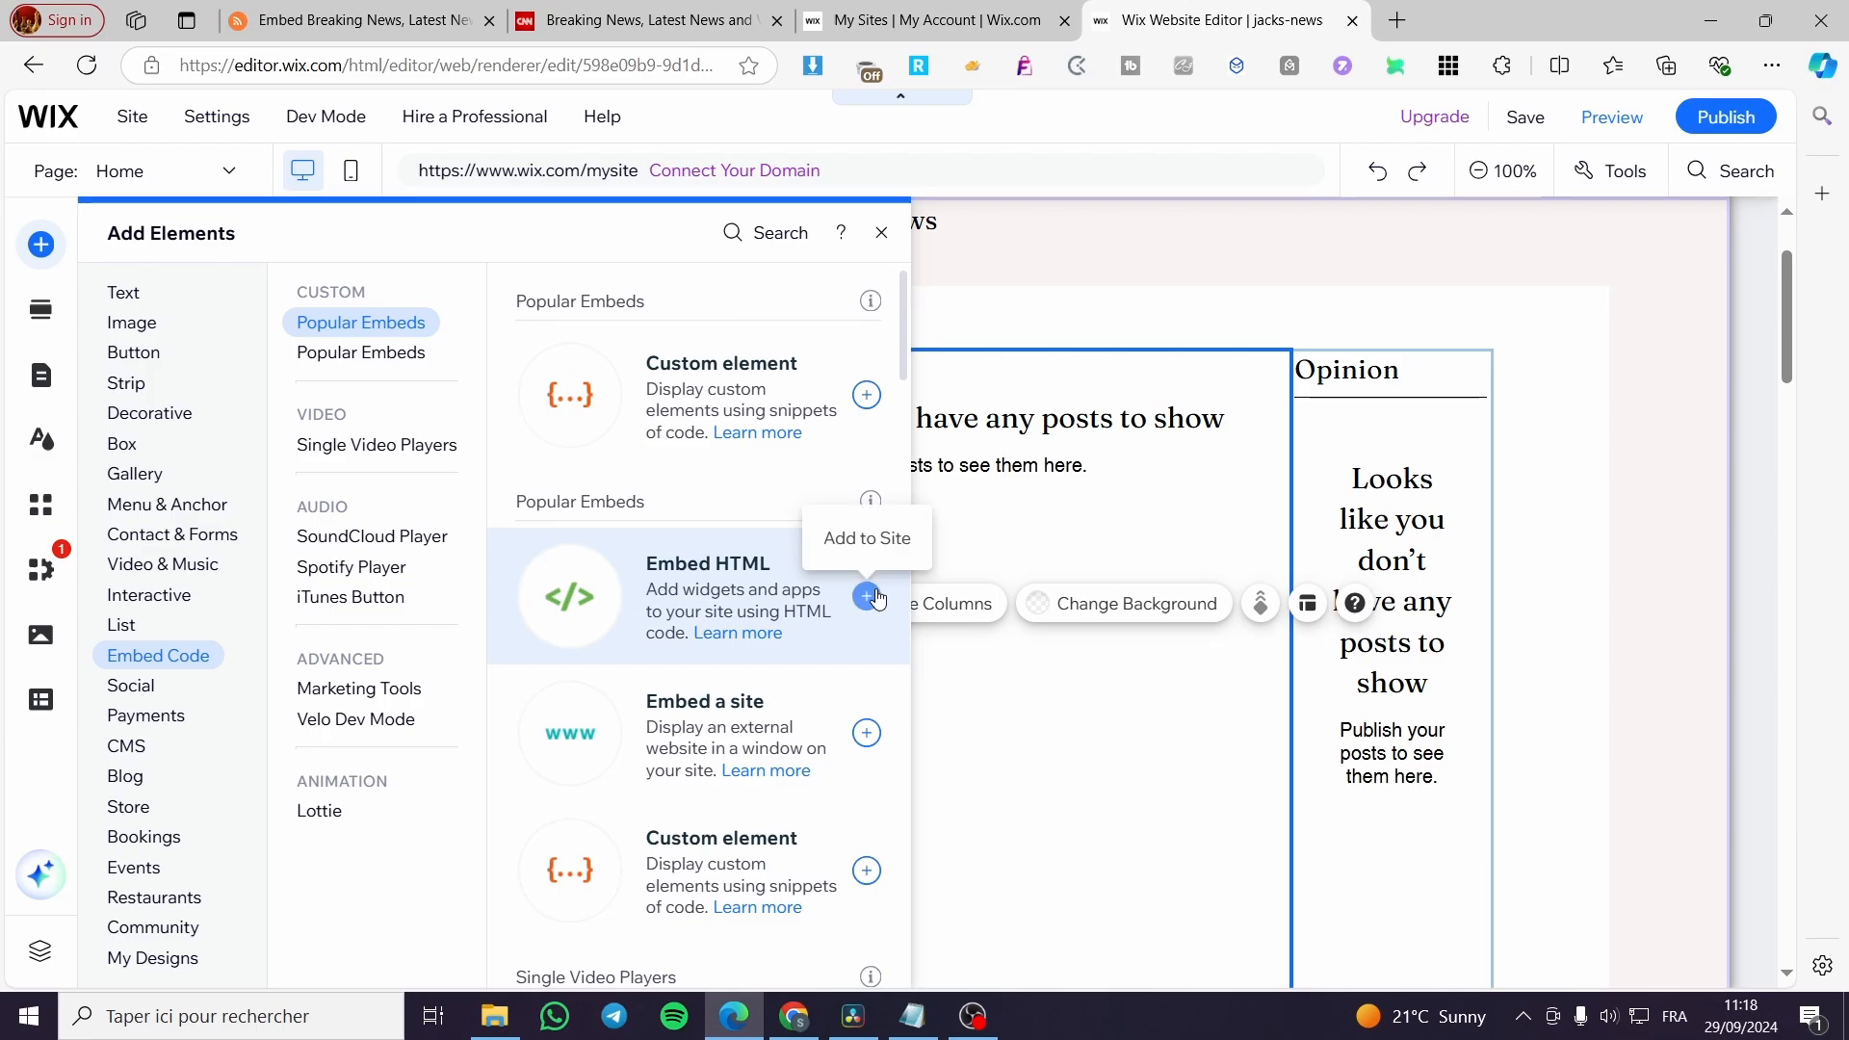
{"action": "left_click", "coordinate": [283, 11]}
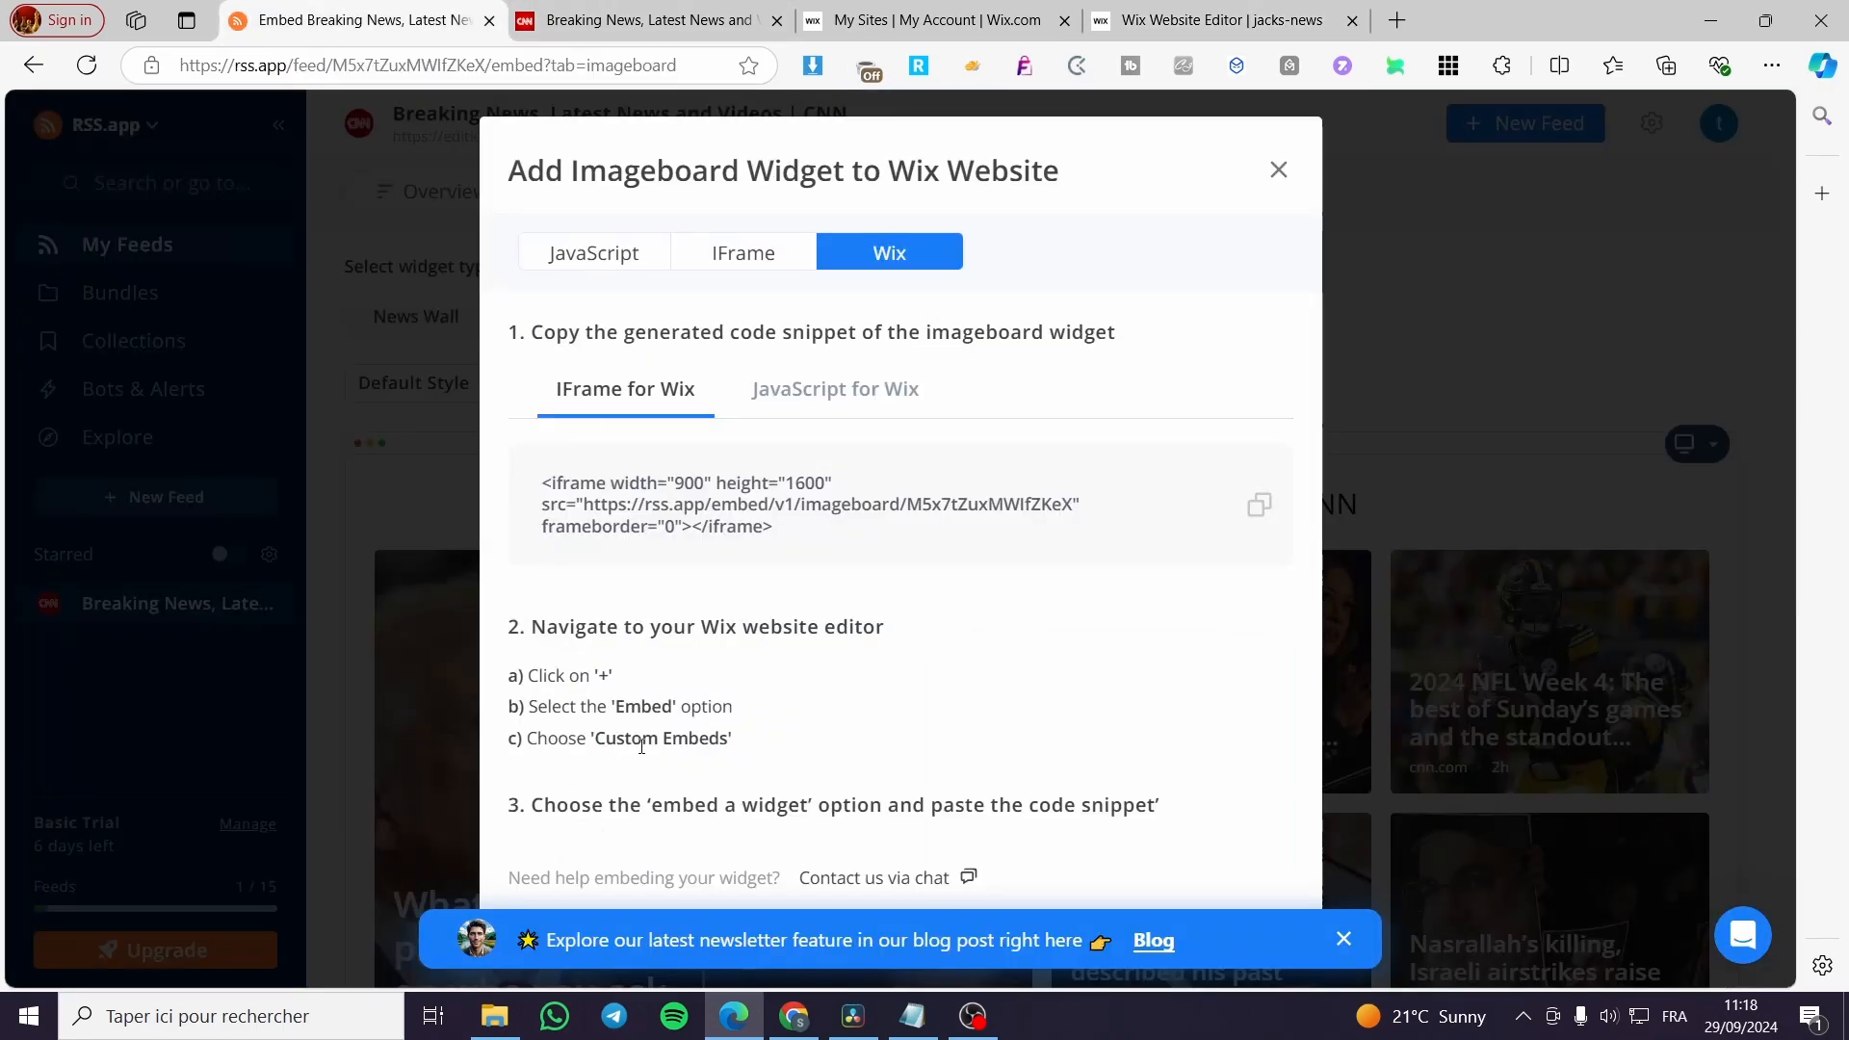
{"action": "left_click", "coordinate": [1215, 20]}
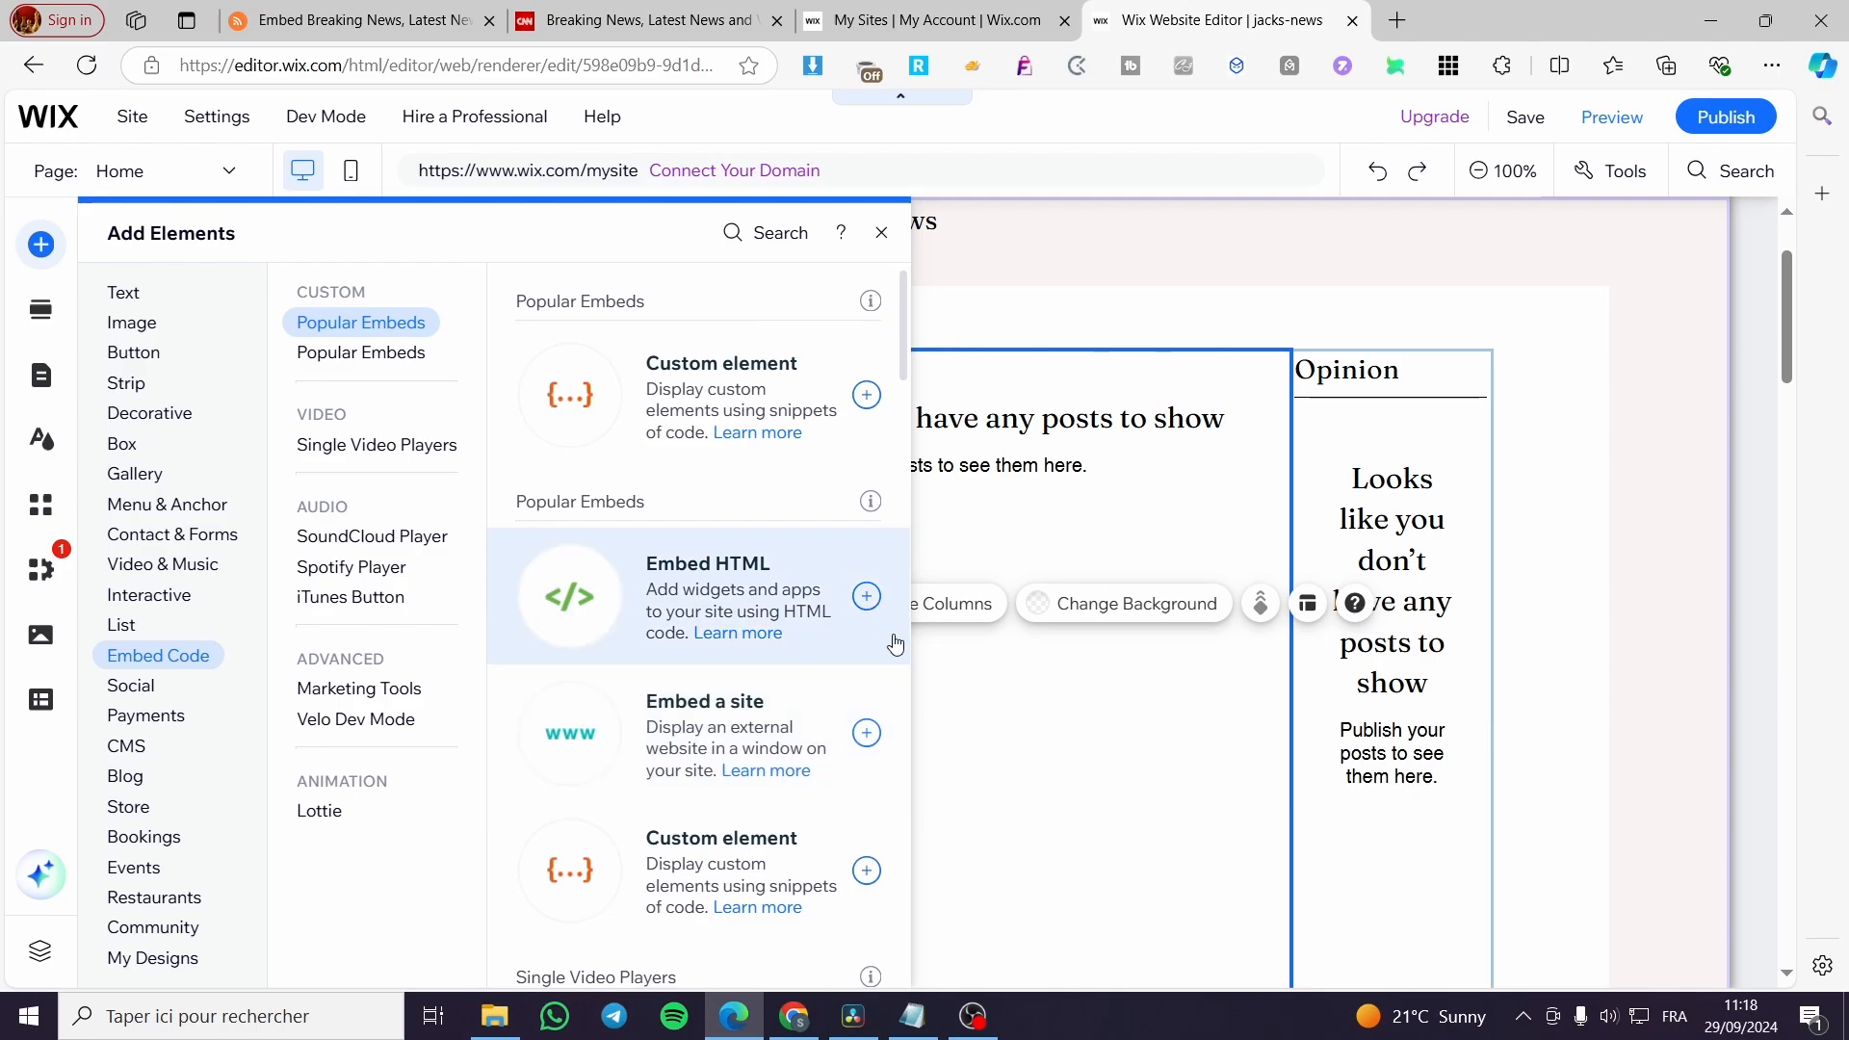
{"action": "left_click", "coordinate": [866, 870]}
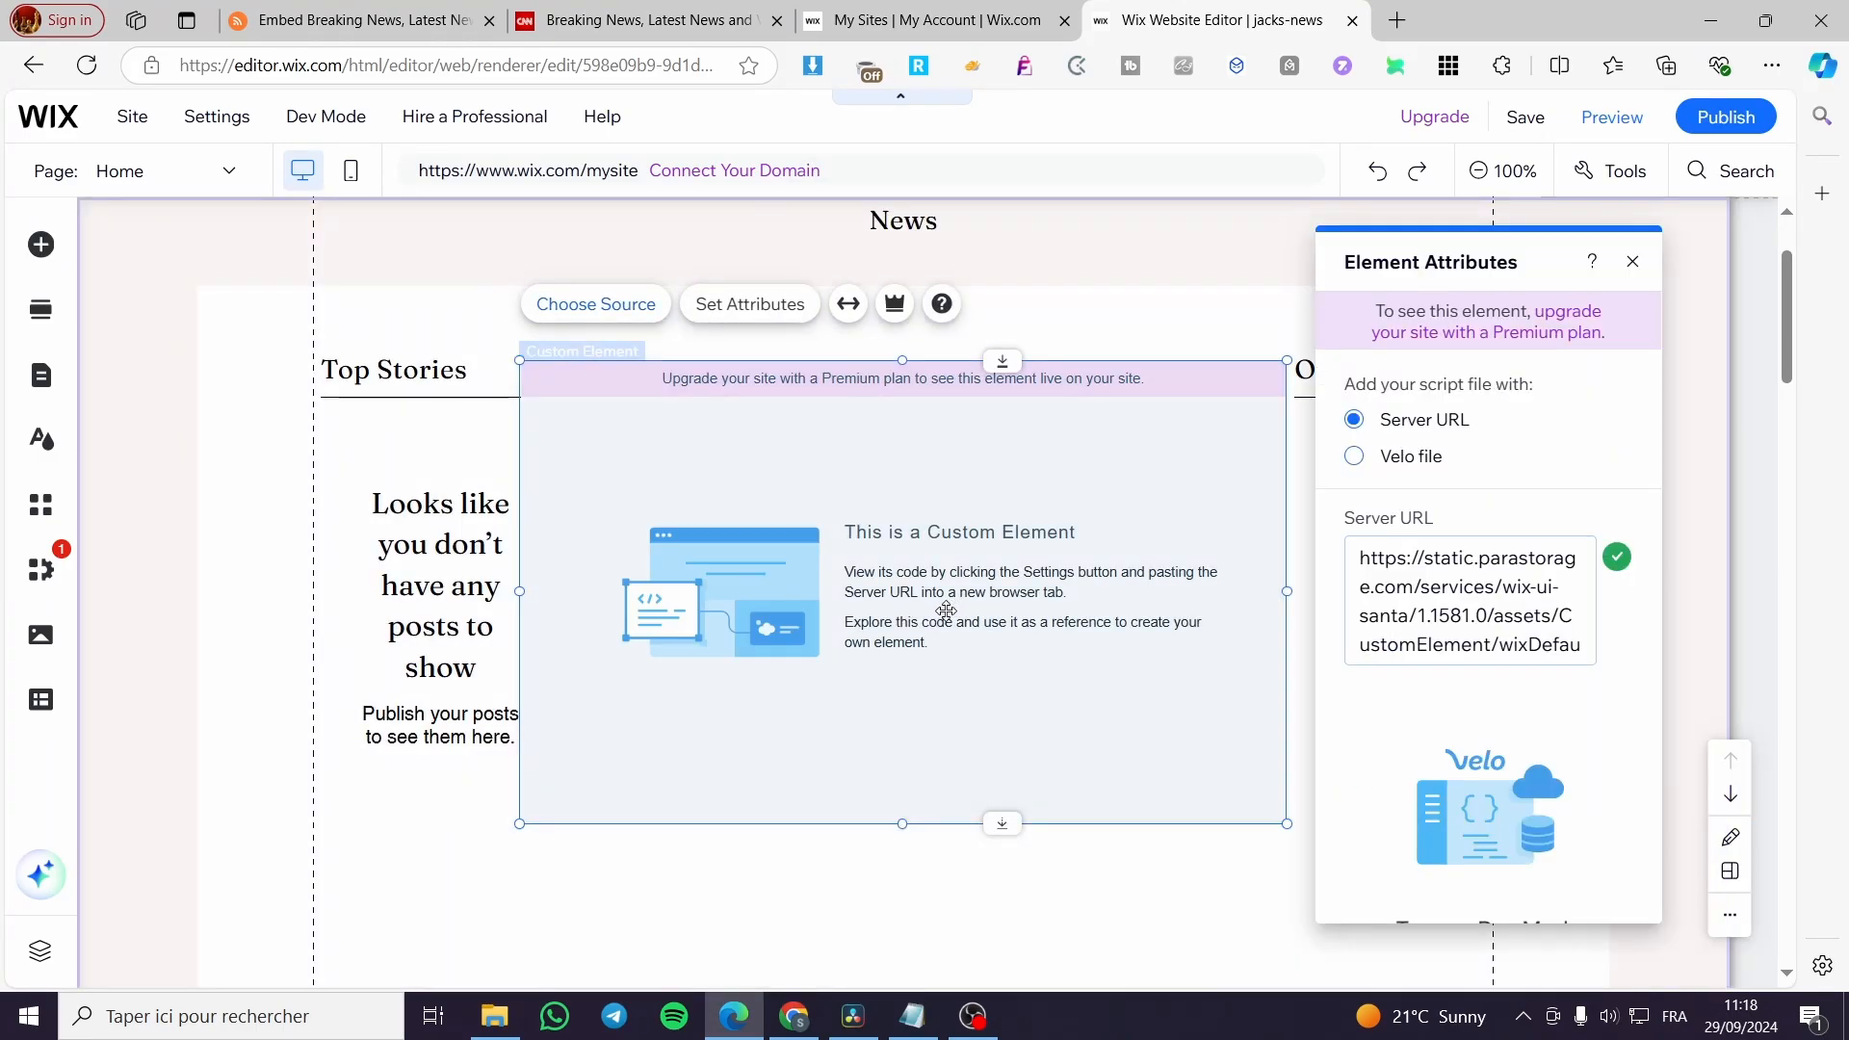
{"action": "left_click", "coordinate": [1412, 459]}
{"action": "left_click", "coordinate": [1421, 427]}
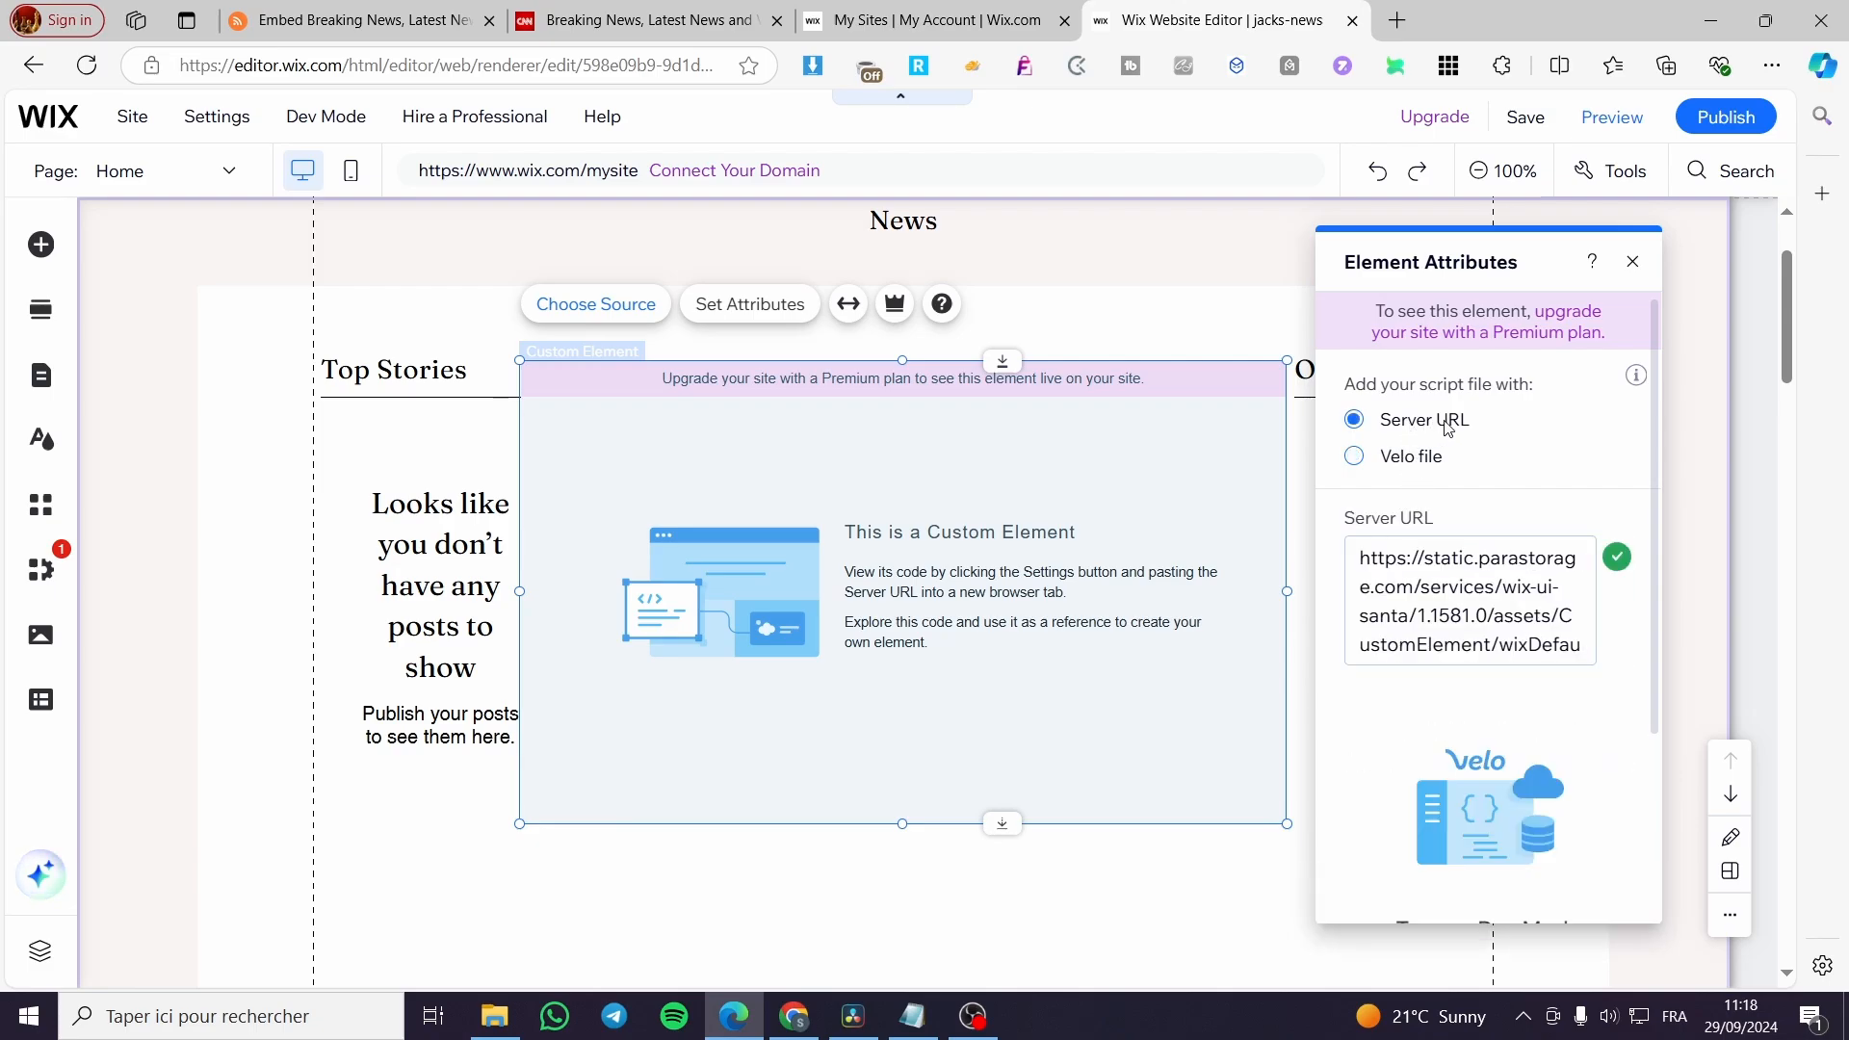
{"action": "left_click", "coordinate": [1632, 261]}
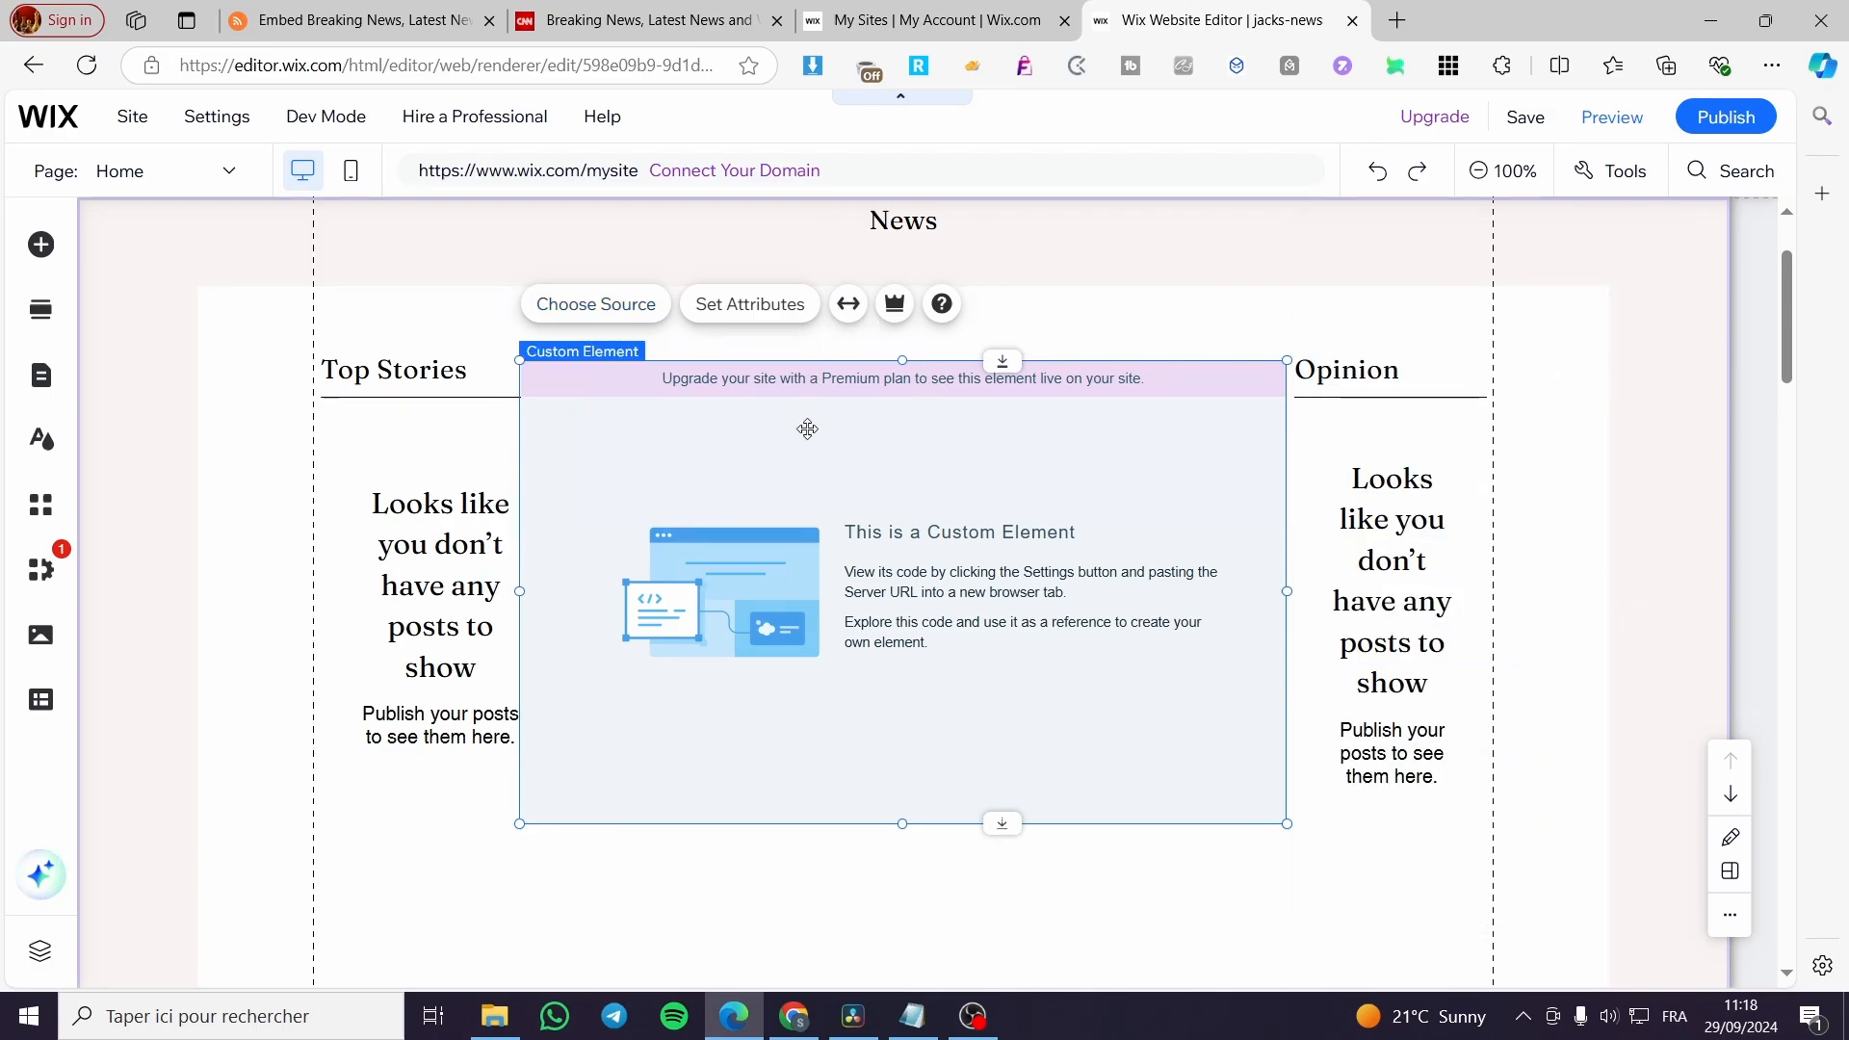
{"action": "key", "text": "Delete"}
Add an Embed HTML element to the news section and apply the copied Imageboard iframe code to it.
{"action": "left_click", "coordinate": [40, 243]}
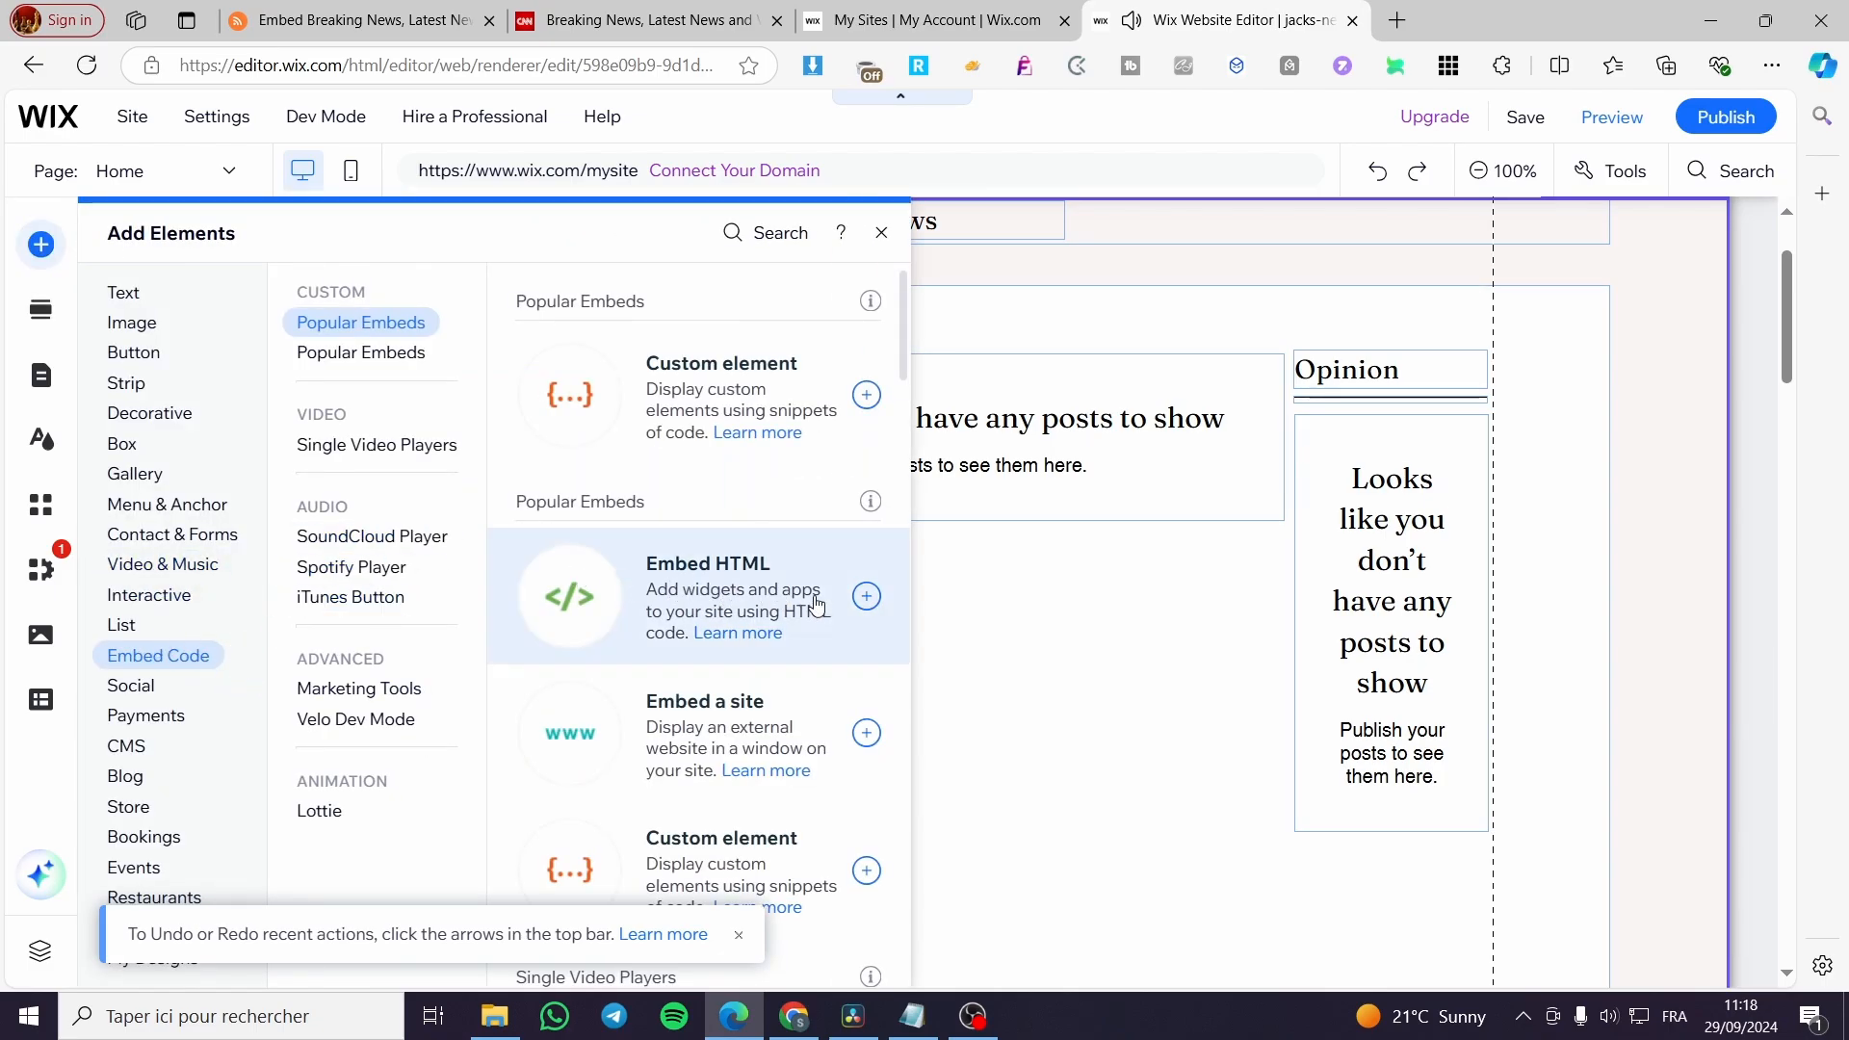
{"action": "left_click", "coordinate": [866, 596]}
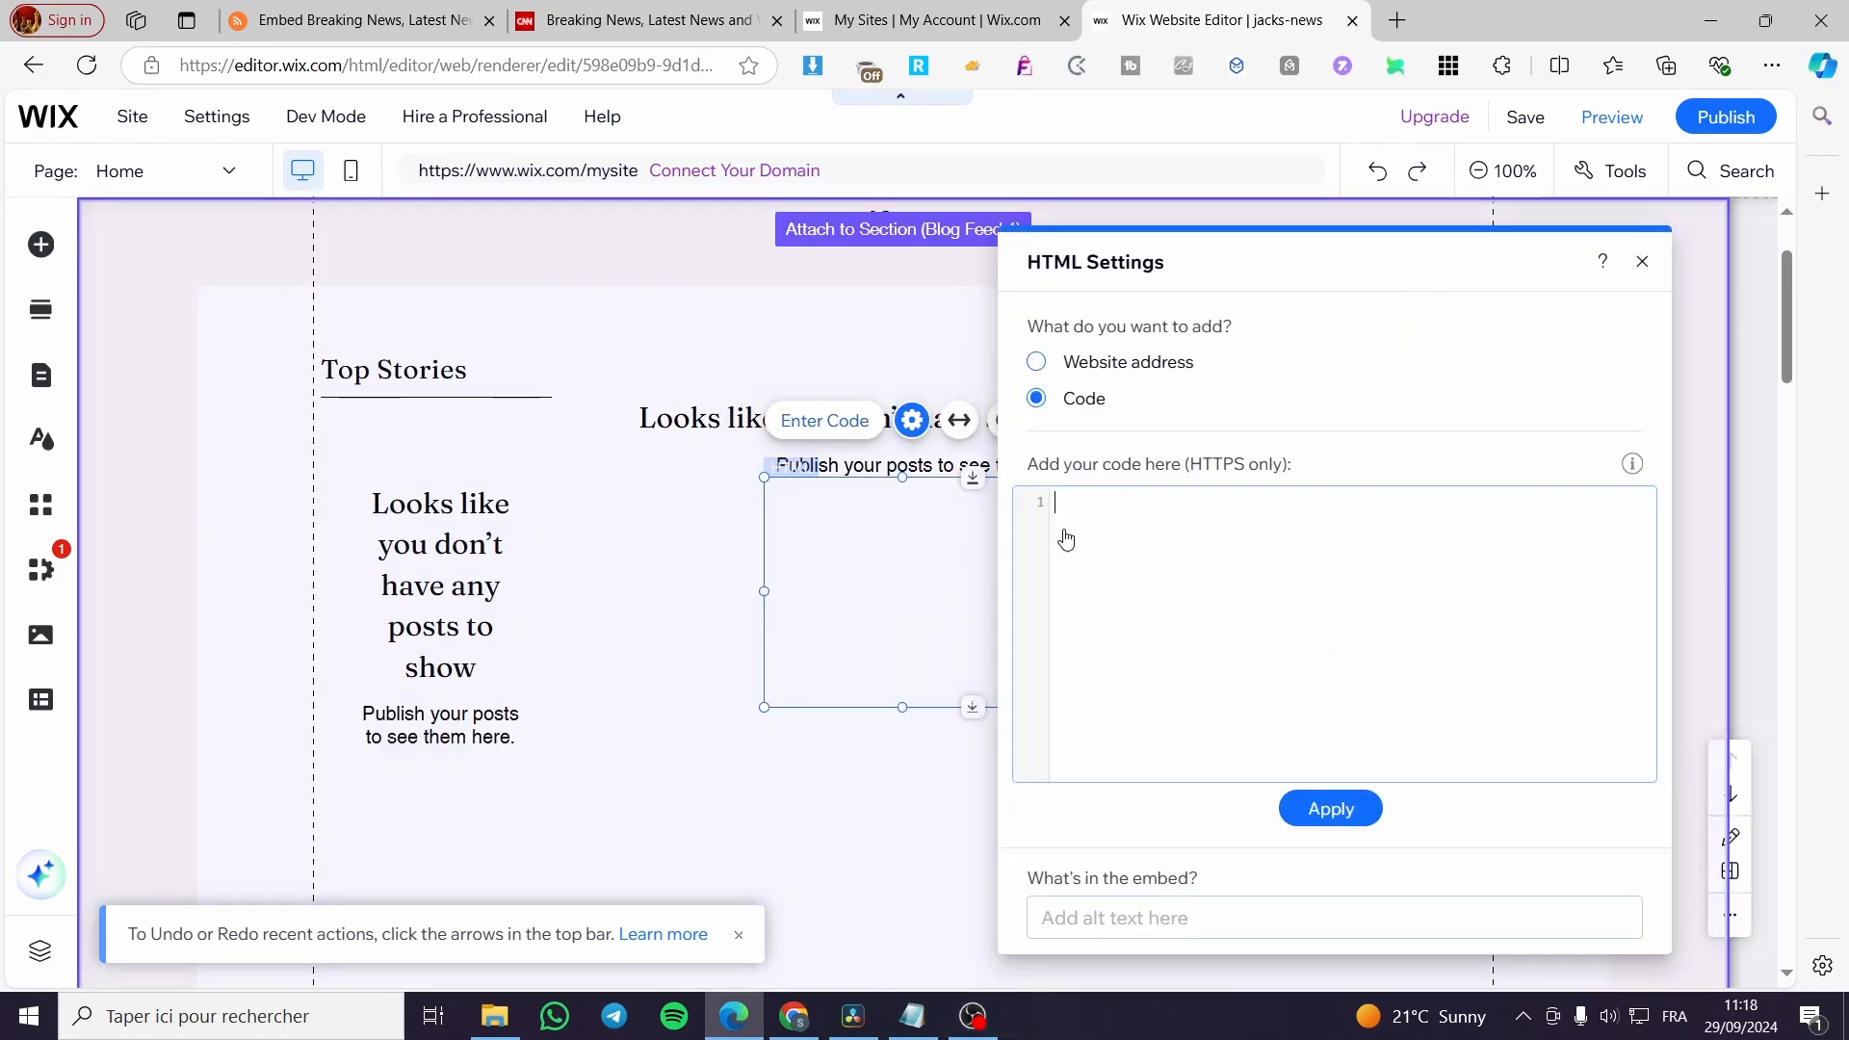
{"action": "key", "text": "ctrl+v"}
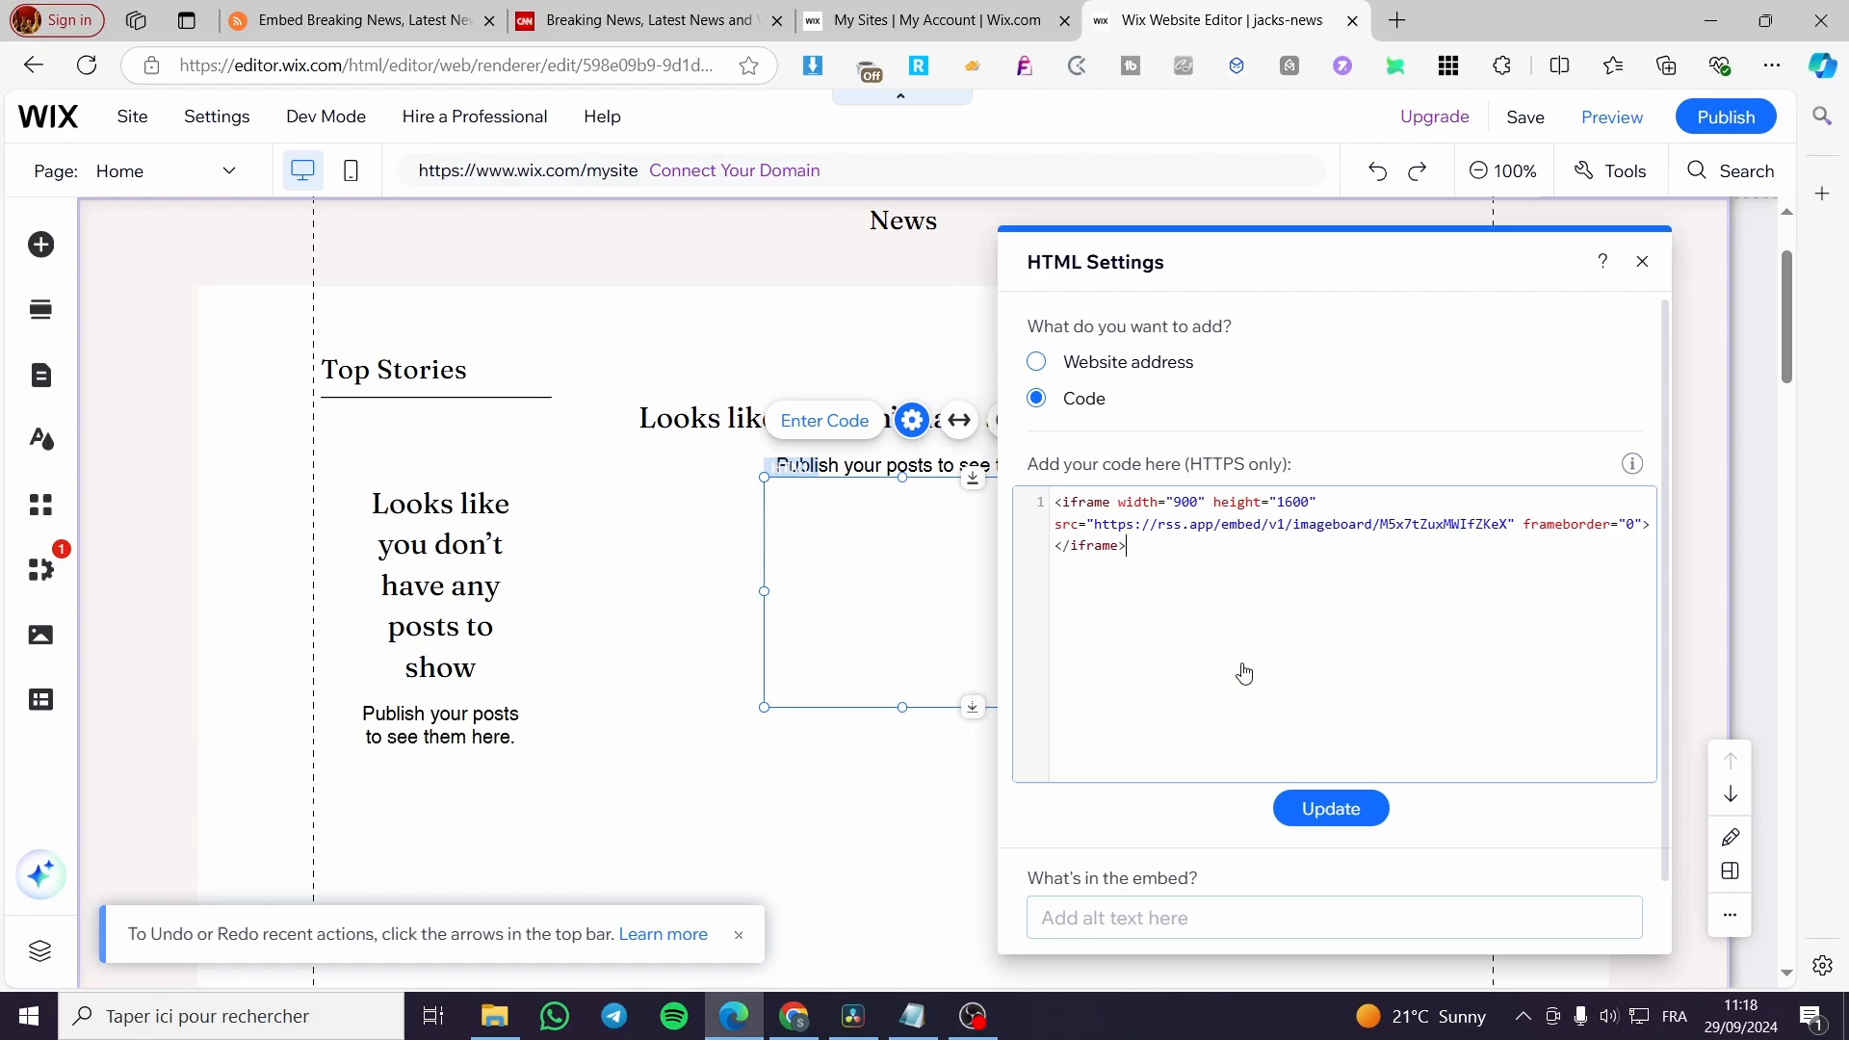
{"action": "left_click", "coordinate": [1362, 809]}
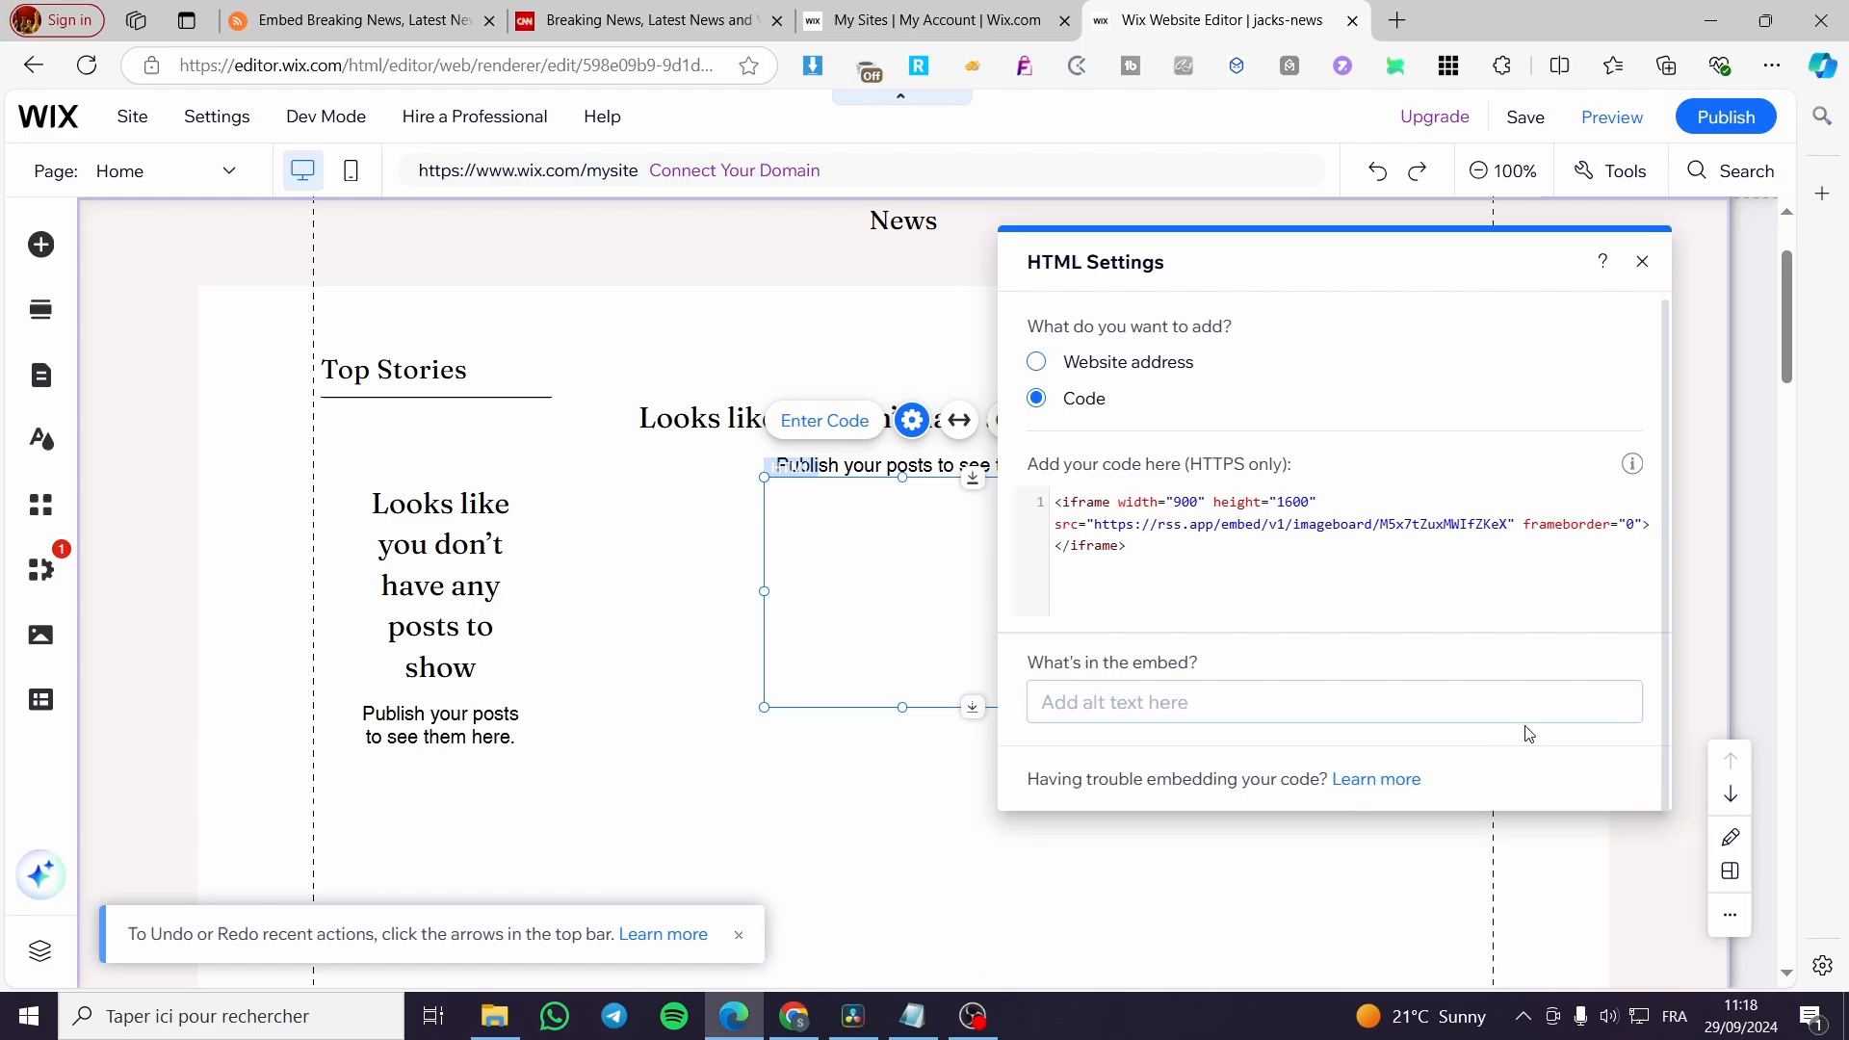
{"action": "left_click", "coordinate": [1642, 261]}
Move the embedded CNN feed to the start of the middle column and enlarge it to span the column's width.
{"action": "left_click_drag", "start_coordinate": [911, 593], "coordinate": [720, 597]}
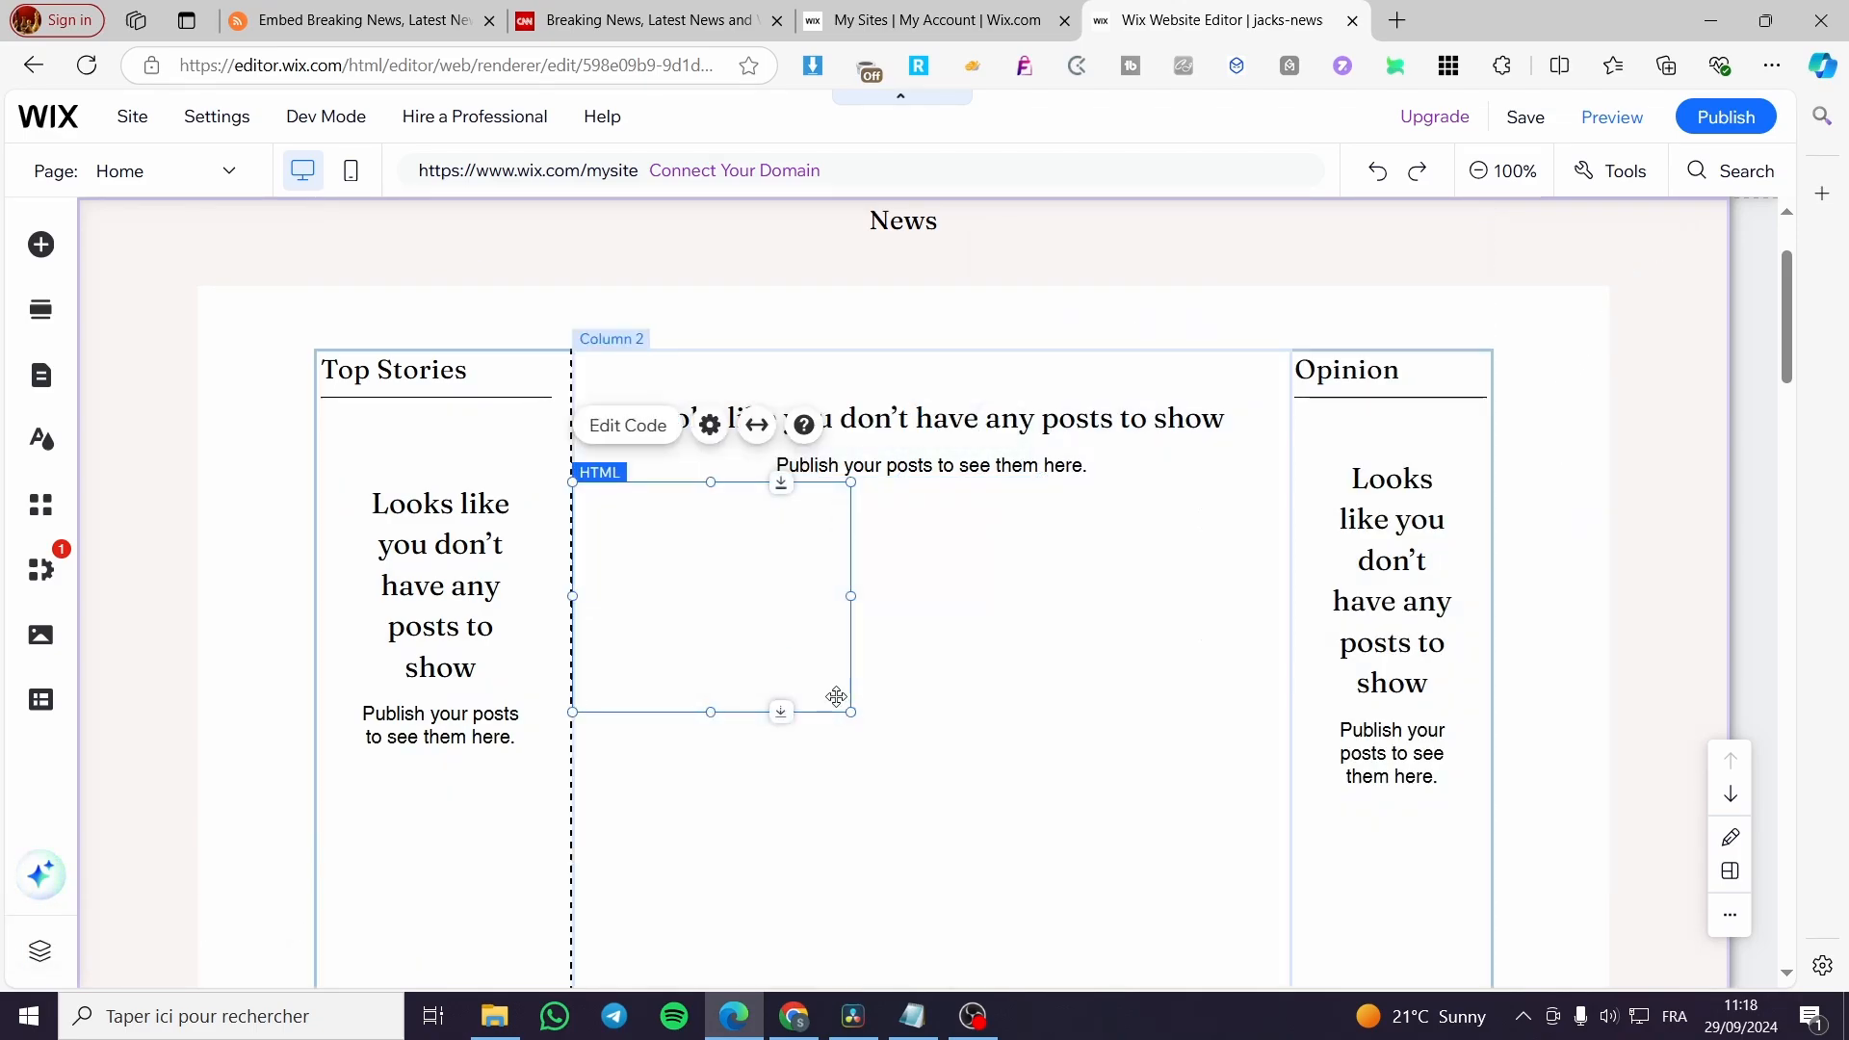
{"action": "left_click_drag", "start_coordinate": [850, 711], "coordinate": [1293, 798]}
{"action": "scroll", "coordinate": [1256, 771], "scroll_direction": "down", "scroll_amount": 1}
{"action": "scroll", "coordinate": [1257, 770], "scroll_direction": "down", "scroll_amount": 2}
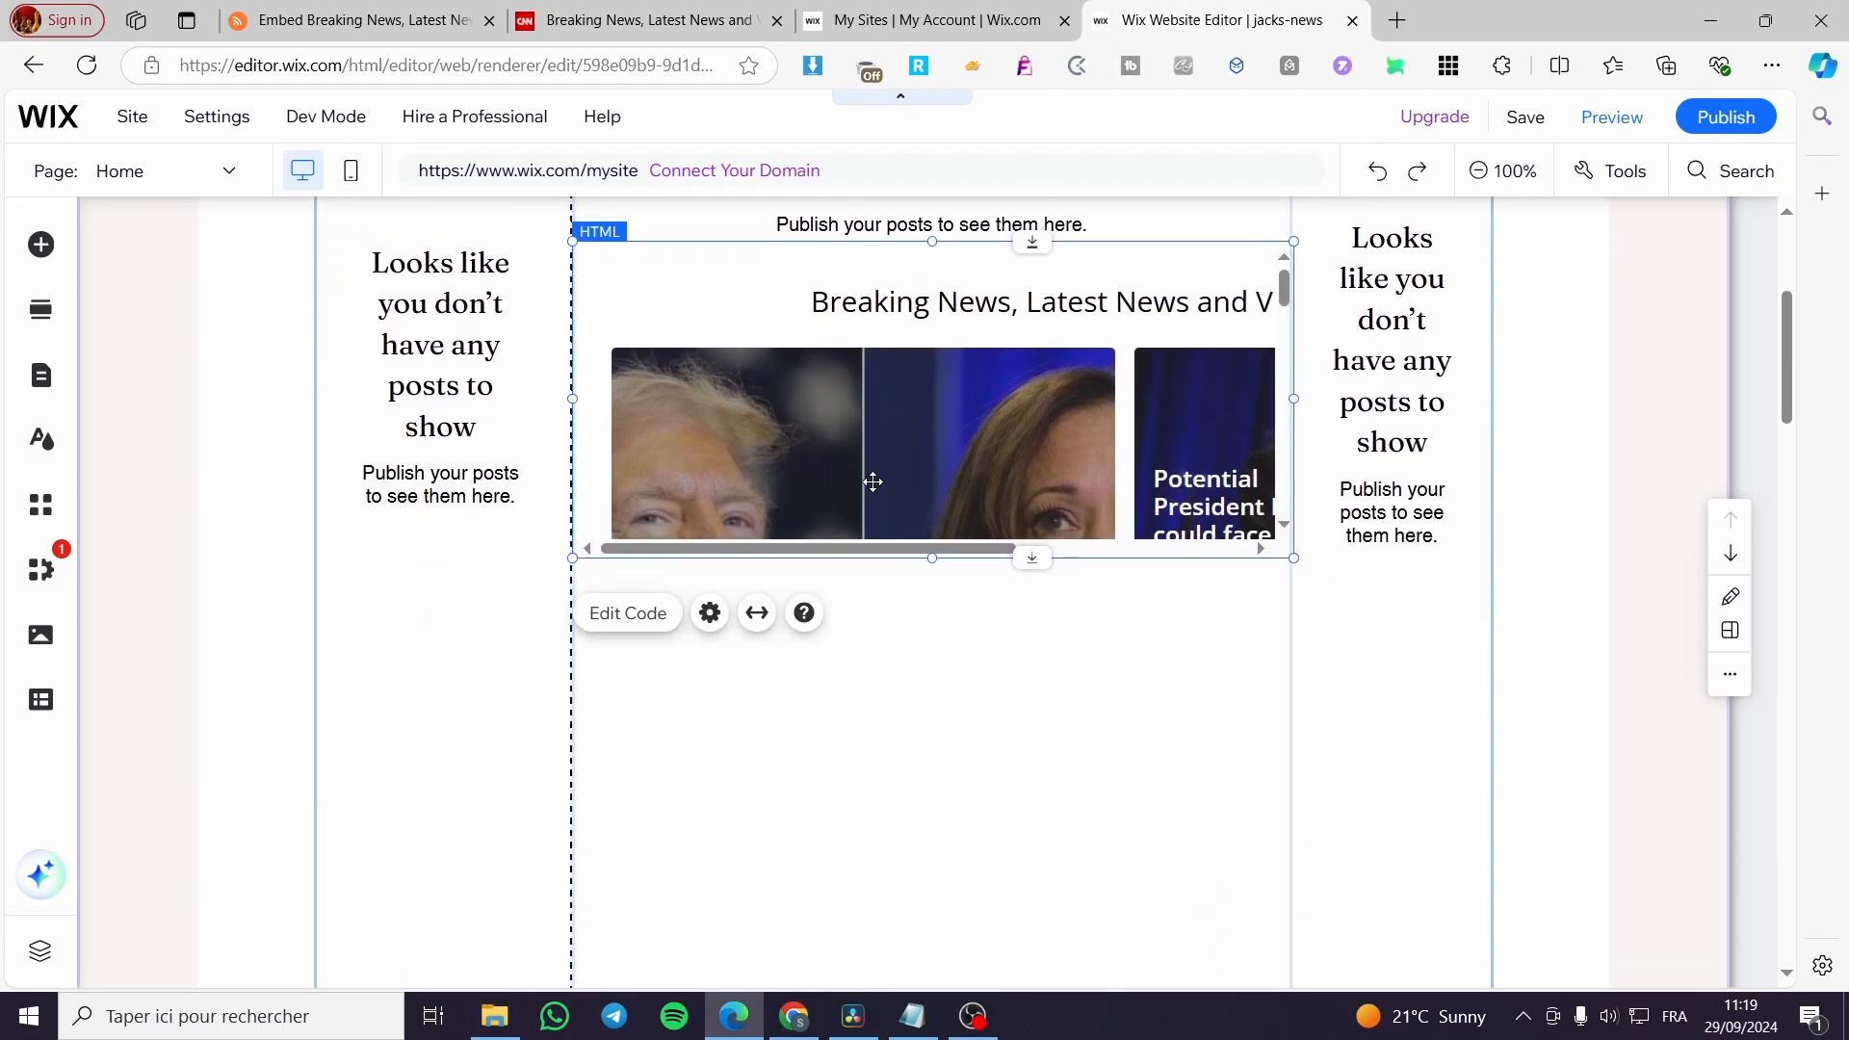
Delete the Top Stories post list and heading, and remove the emptied column.
{"action": "scroll", "coordinate": [446, 484], "scroll_direction": "up", "scroll_amount": 3}
{"action": "left_click", "coordinate": [445, 483]}
{"action": "key", "text": "Delete"}
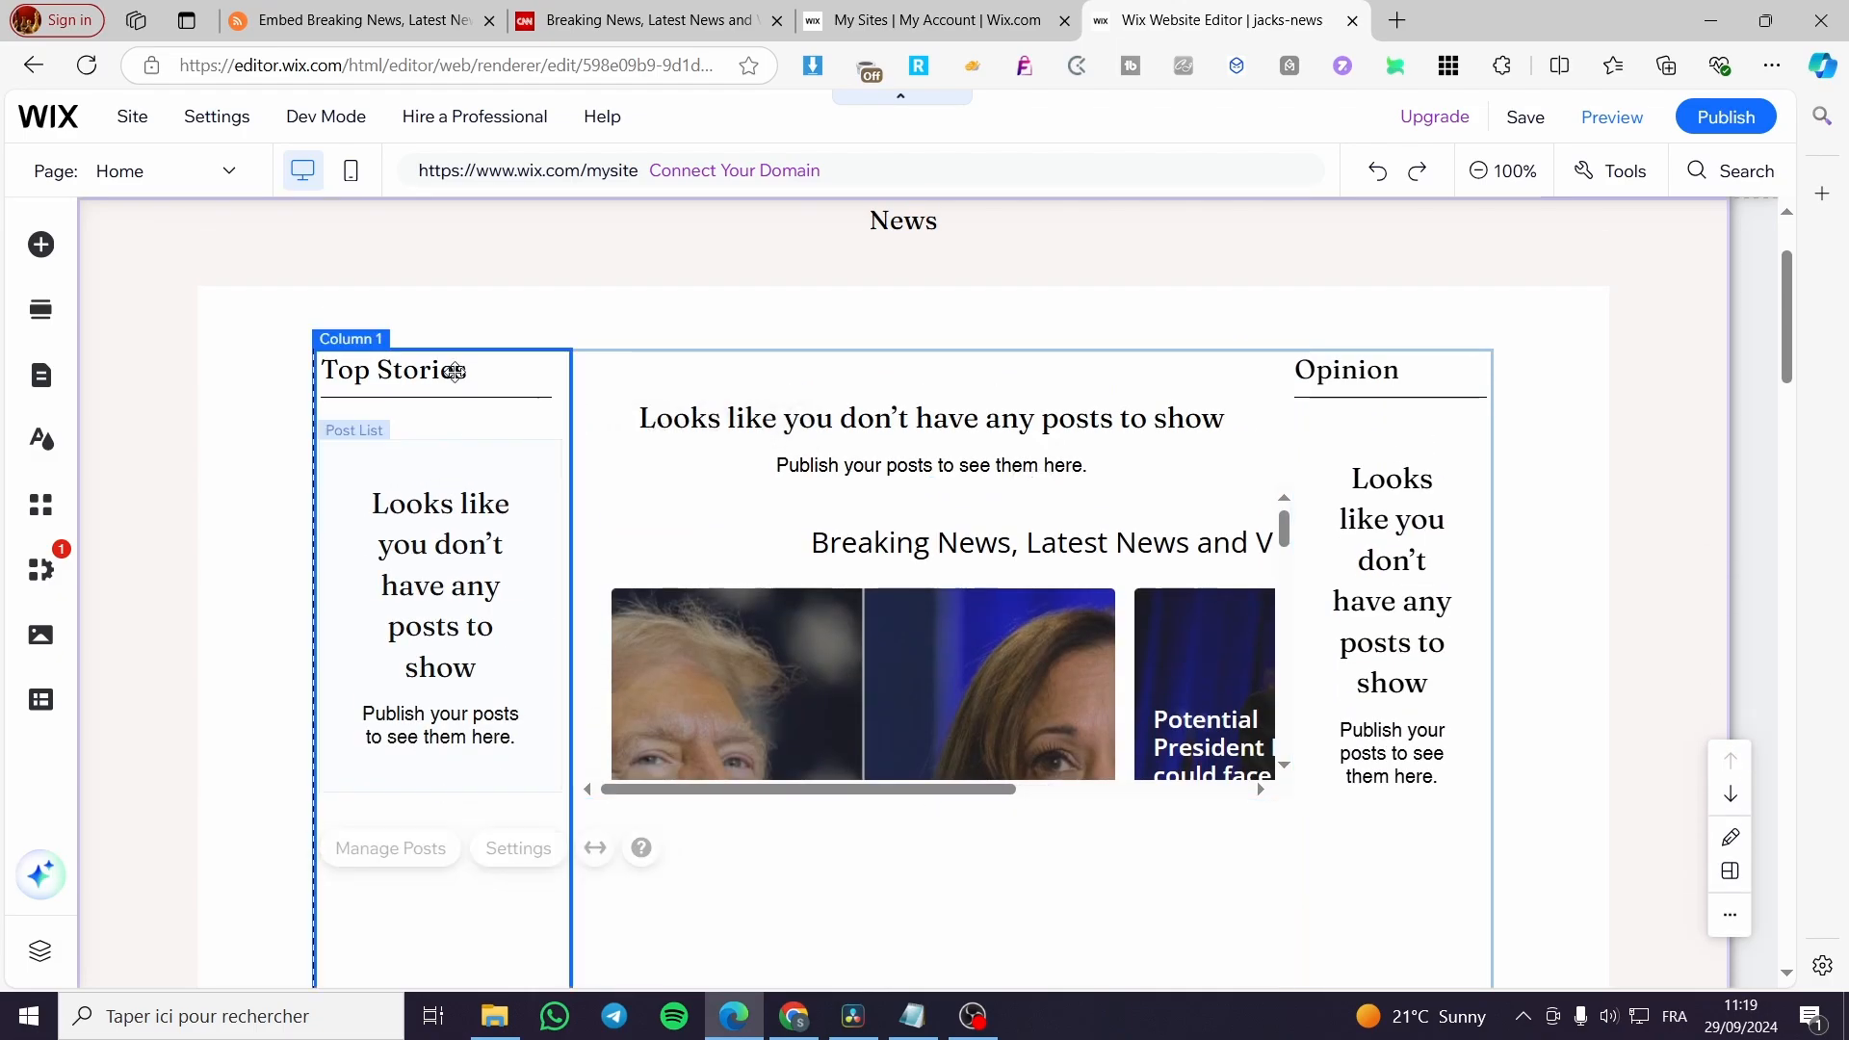
{"action": "left_click", "coordinate": [462, 369]}
{"action": "key", "text": "Delete"}
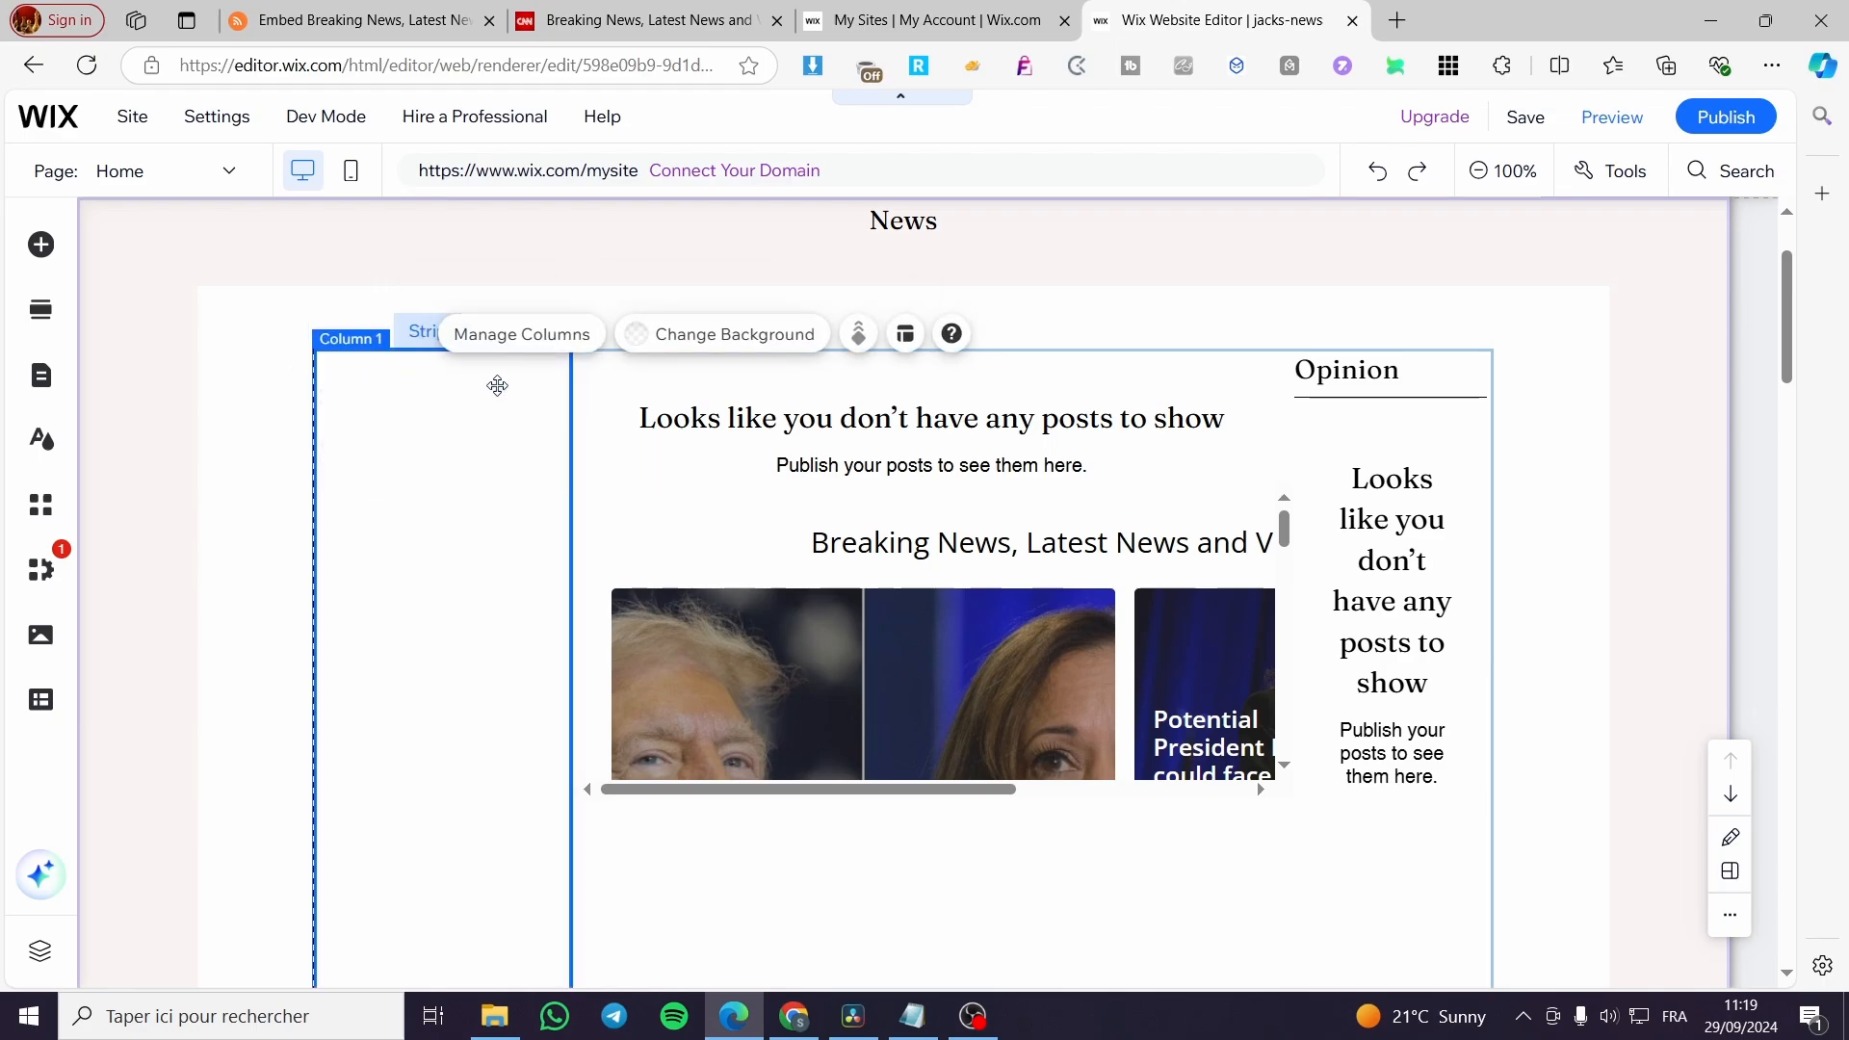
{"action": "key", "text": "Delete"}
Delete the Opinion column and the empty post list above the CNN feed.
{"action": "left_click", "coordinate": [1409, 498]}
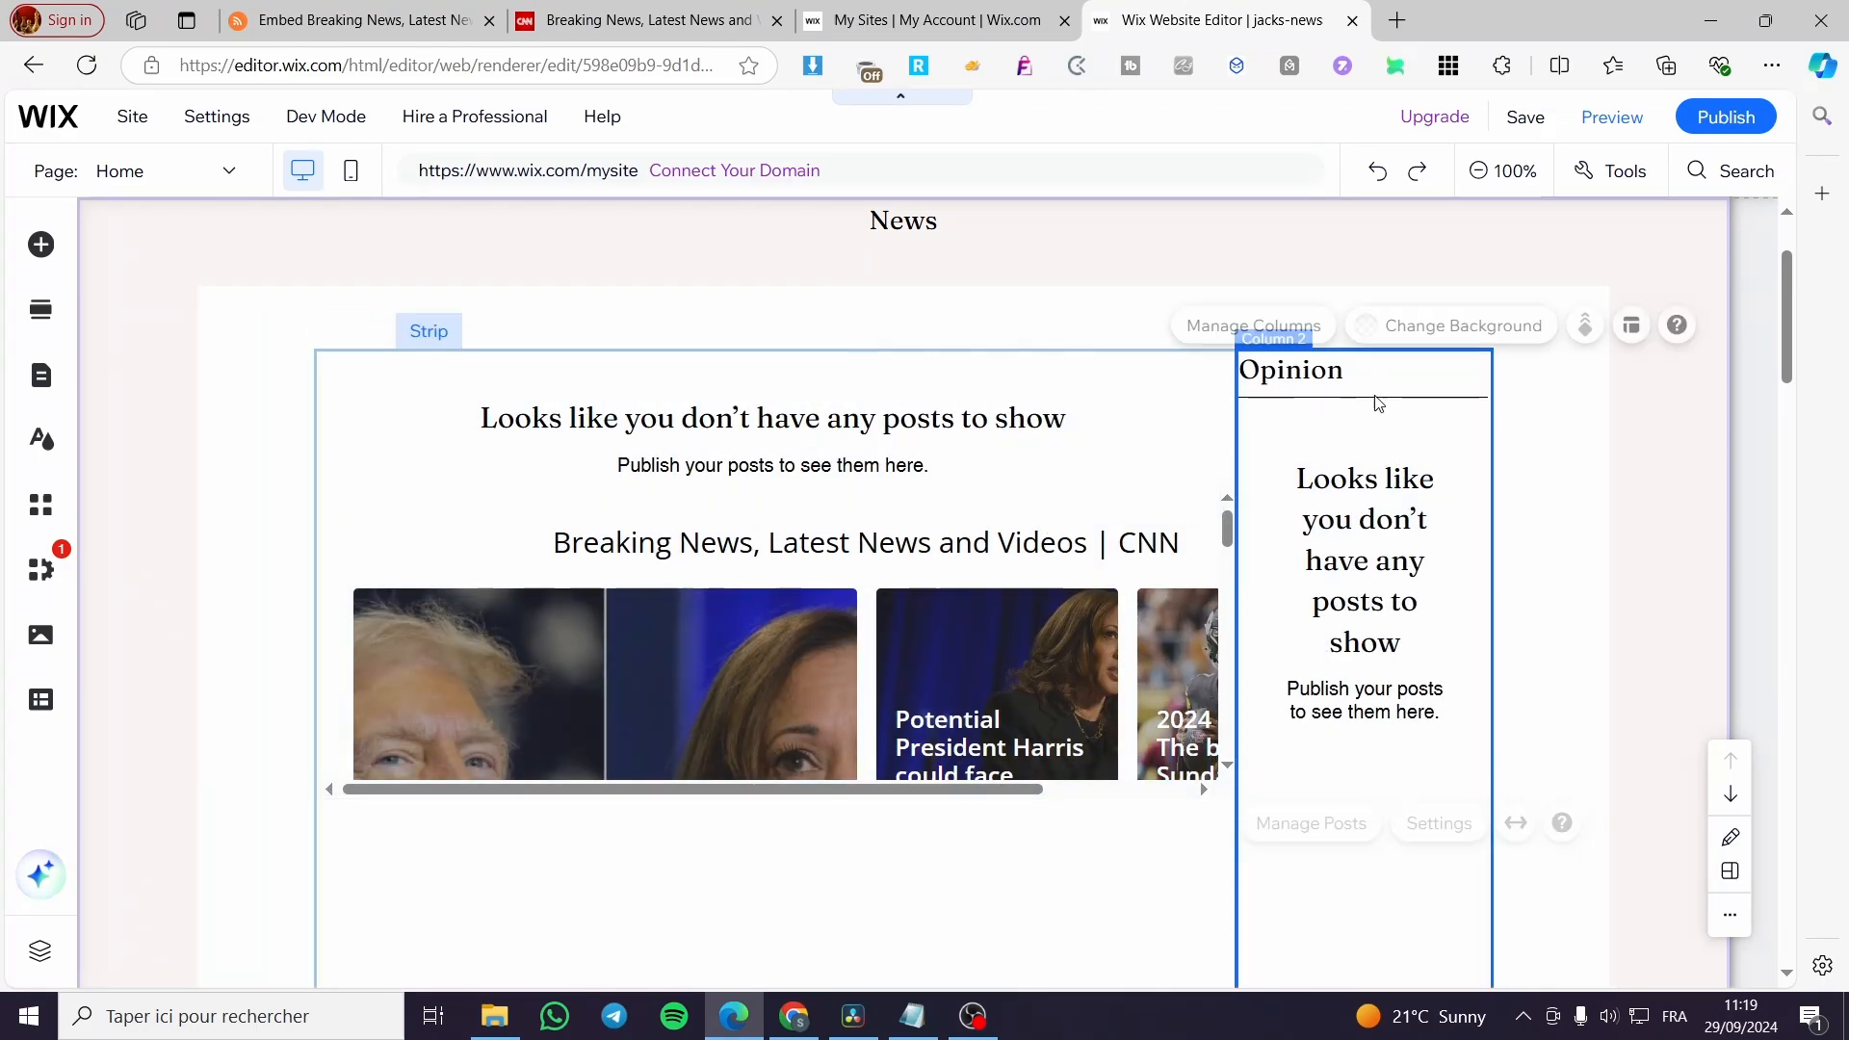
{"action": "key", "text": "Delete"}
{"action": "left_click", "coordinate": [859, 414]}
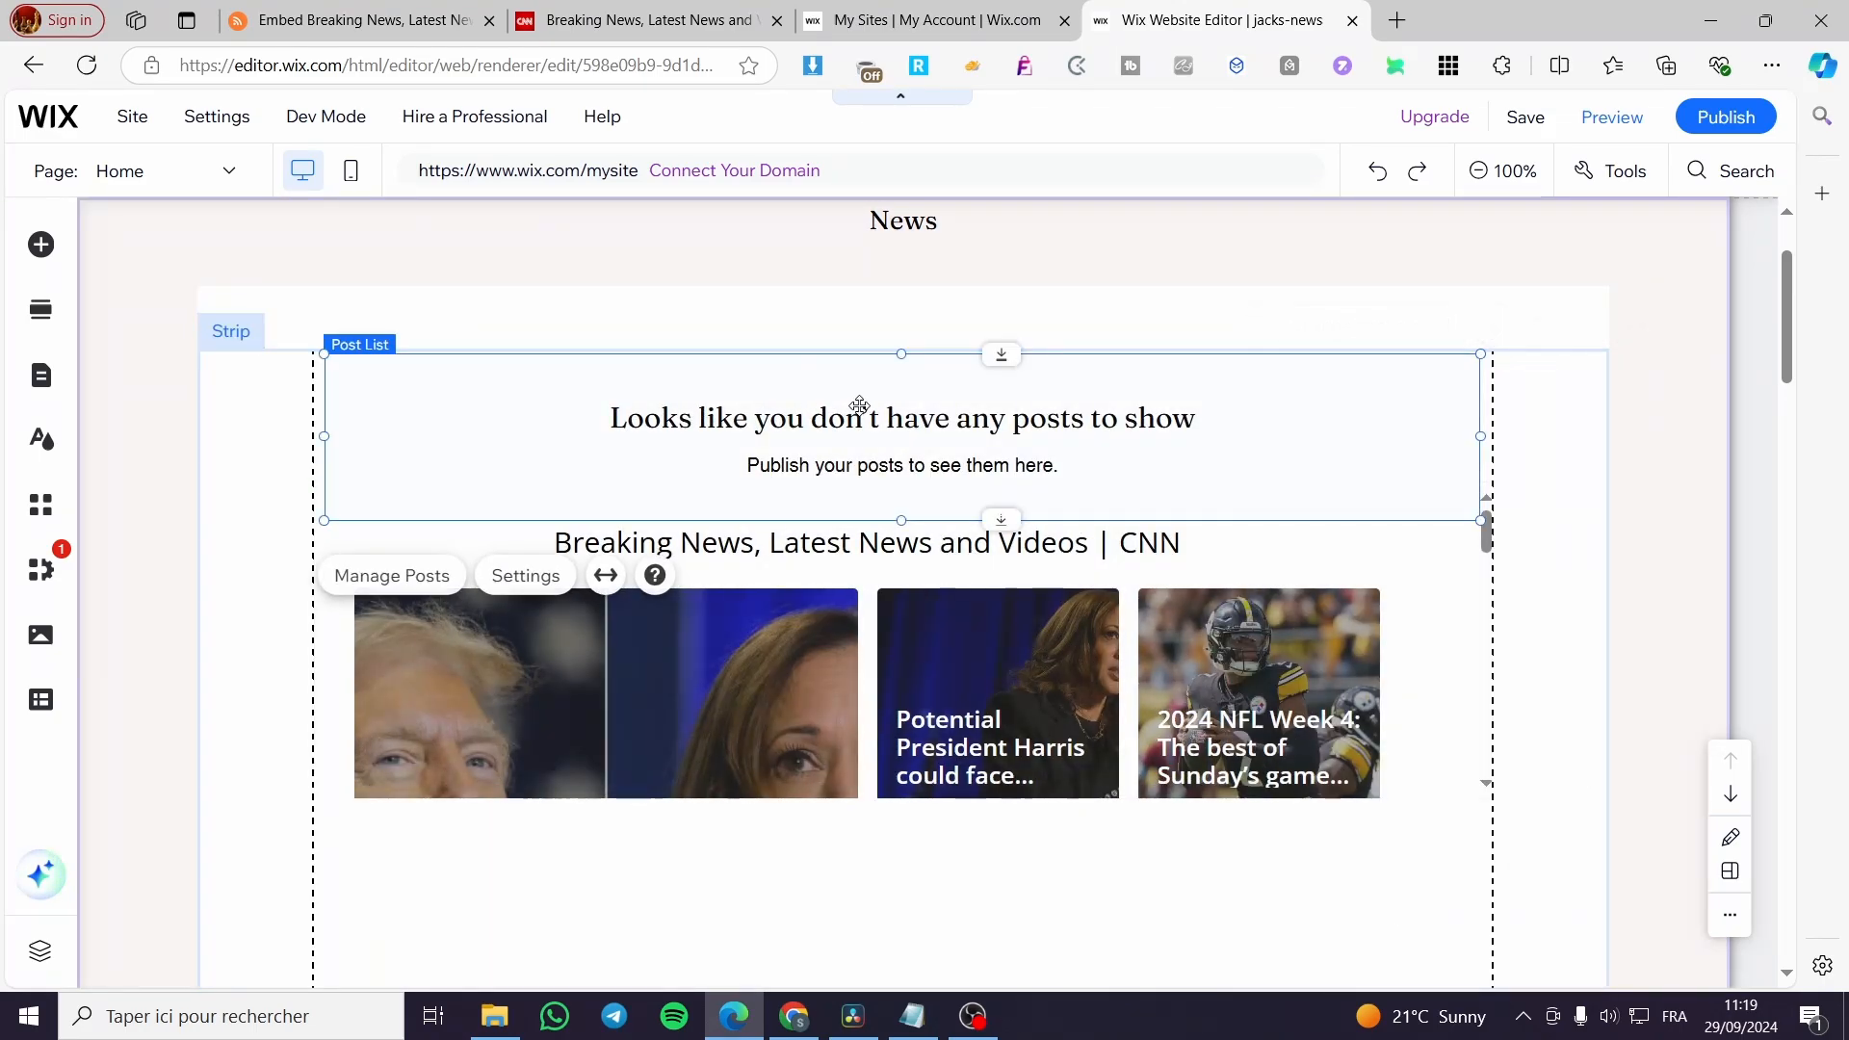
{"action": "key", "text": "Delete"}
Move the CNN feed embed up within the strip, increase its height, and realign it with the page gridlines.
{"action": "left_click", "coordinate": [767, 485]}
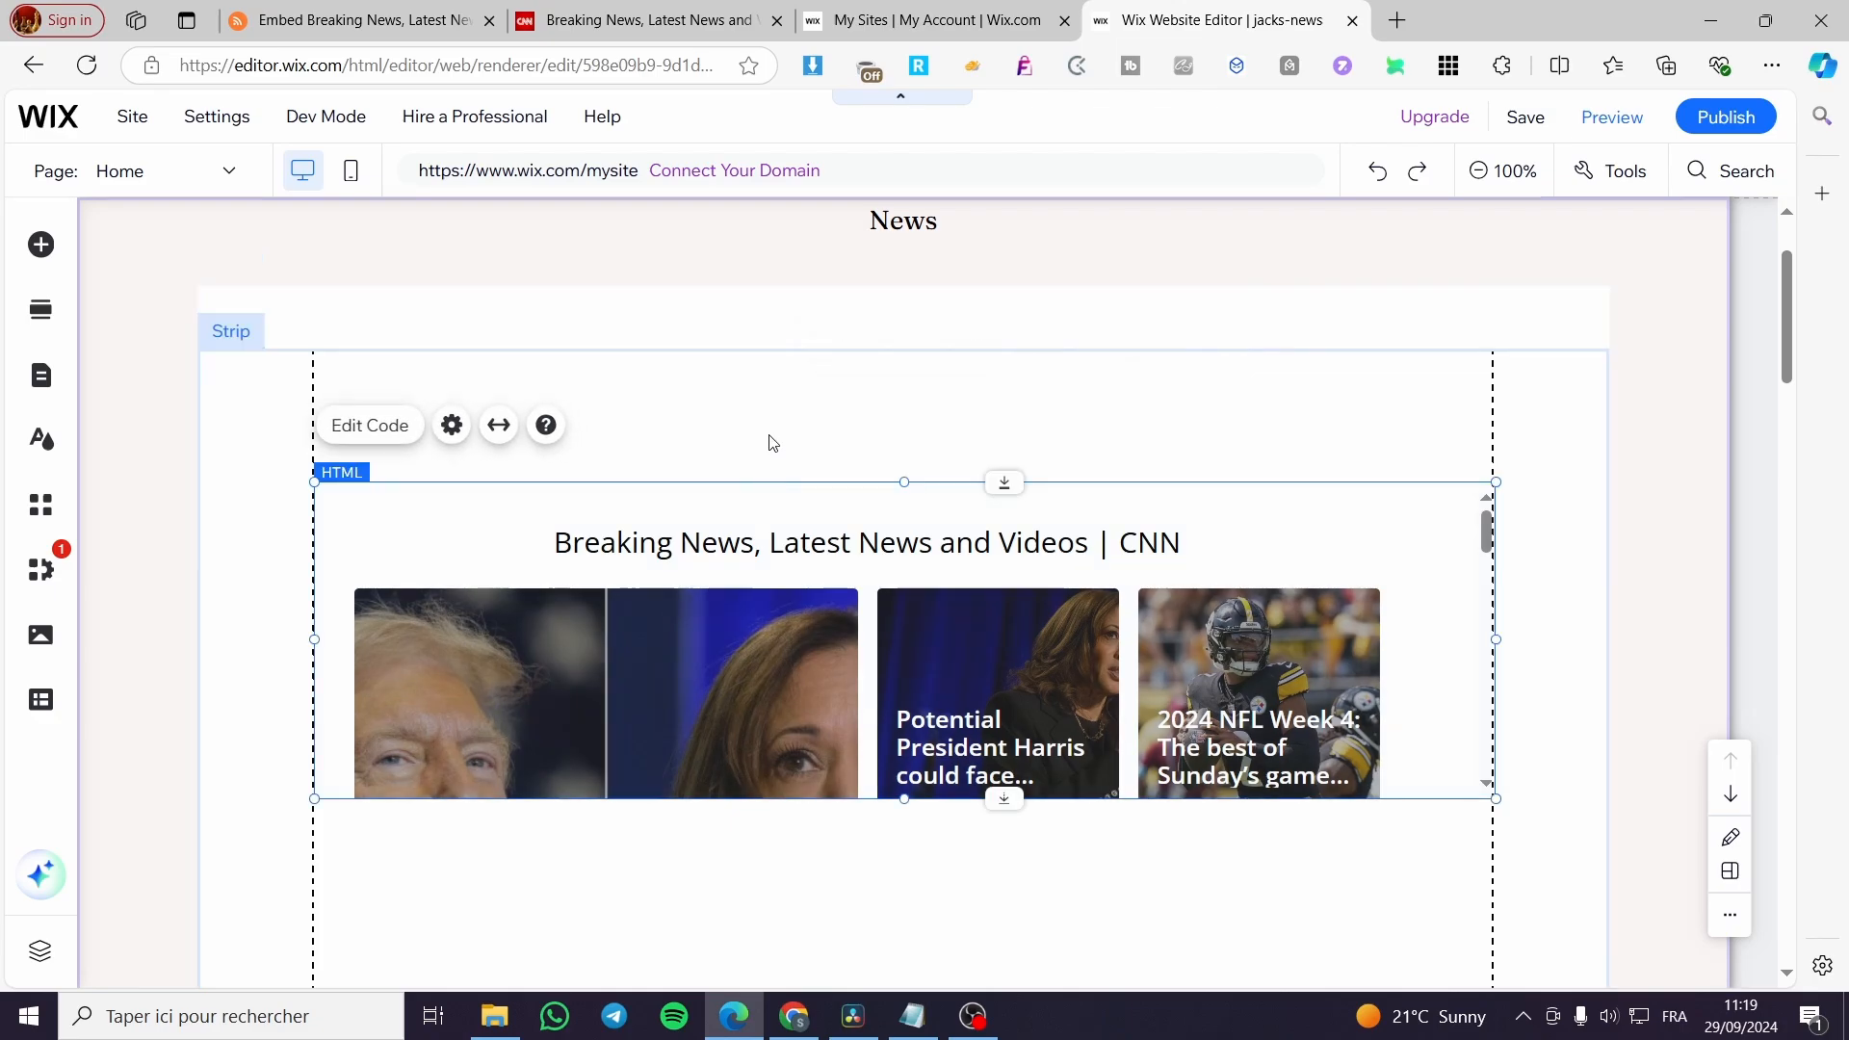
{"action": "left_click", "coordinate": [771, 442]}
{"action": "left_click_drag", "start_coordinate": [670, 588], "coordinate": [544, 451]}
{"action": "left_click_drag", "start_coordinate": [1378, 665], "coordinate": [1347, 1030]}
{"action": "scroll", "coordinate": [1329, 850], "scroll_direction": "down", "scroll_amount": 5}
{"action": "mouse_move", "coordinate": [1348, 496]}
{"action": "left_mouse_down"}
{"action": "mouse_move", "coordinate": [1365, 637]}
{"action": "mouse_move", "coordinate": [1354, 485]}
{"action": "mouse_move", "coordinate": [1284, 487]}
{"action": "mouse_move", "coordinate": [1290, 517]}
{"action": "mouse_move", "coordinate": [1329, 524]}
{"action": "left_mouse_up"}
{"action": "scroll", "coordinate": [1197, 624], "scroll_direction": "up", "scroll_amount": 2}
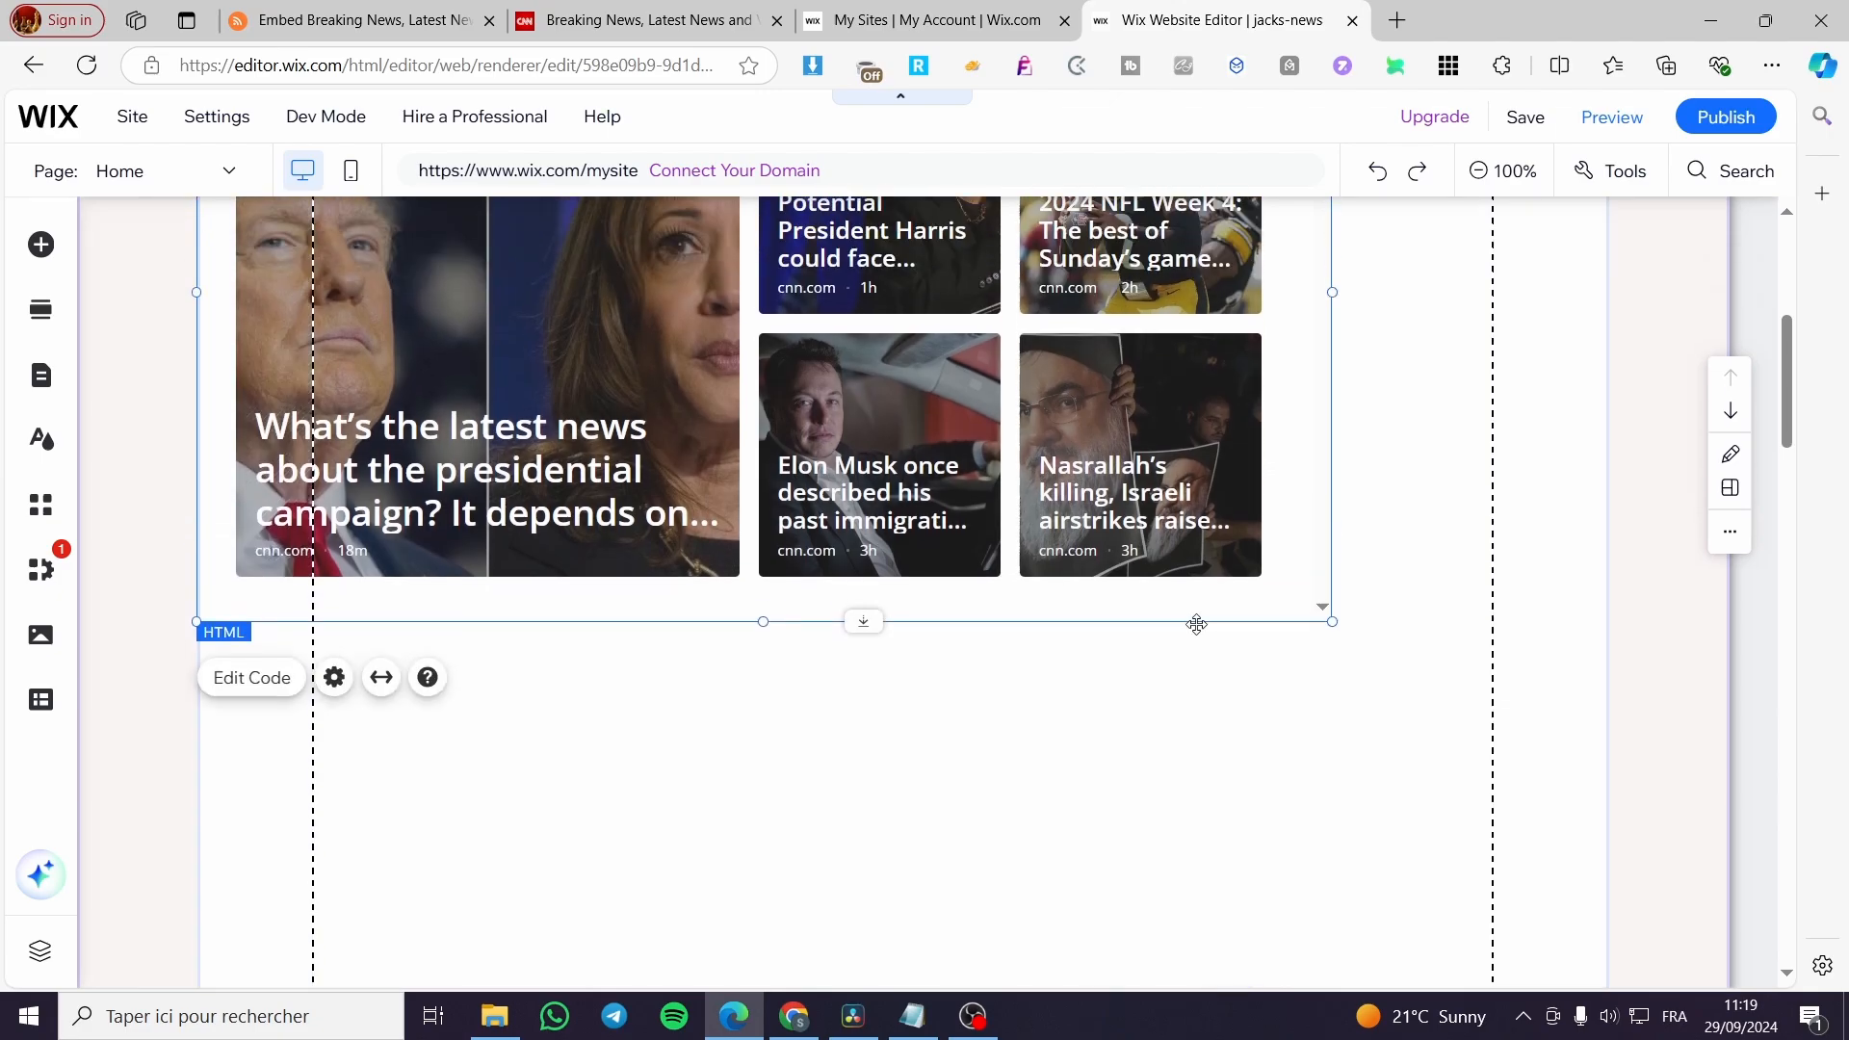
{"action": "left_click_drag", "start_coordinate": [900, 519], "coordinate": [1059, 537]}
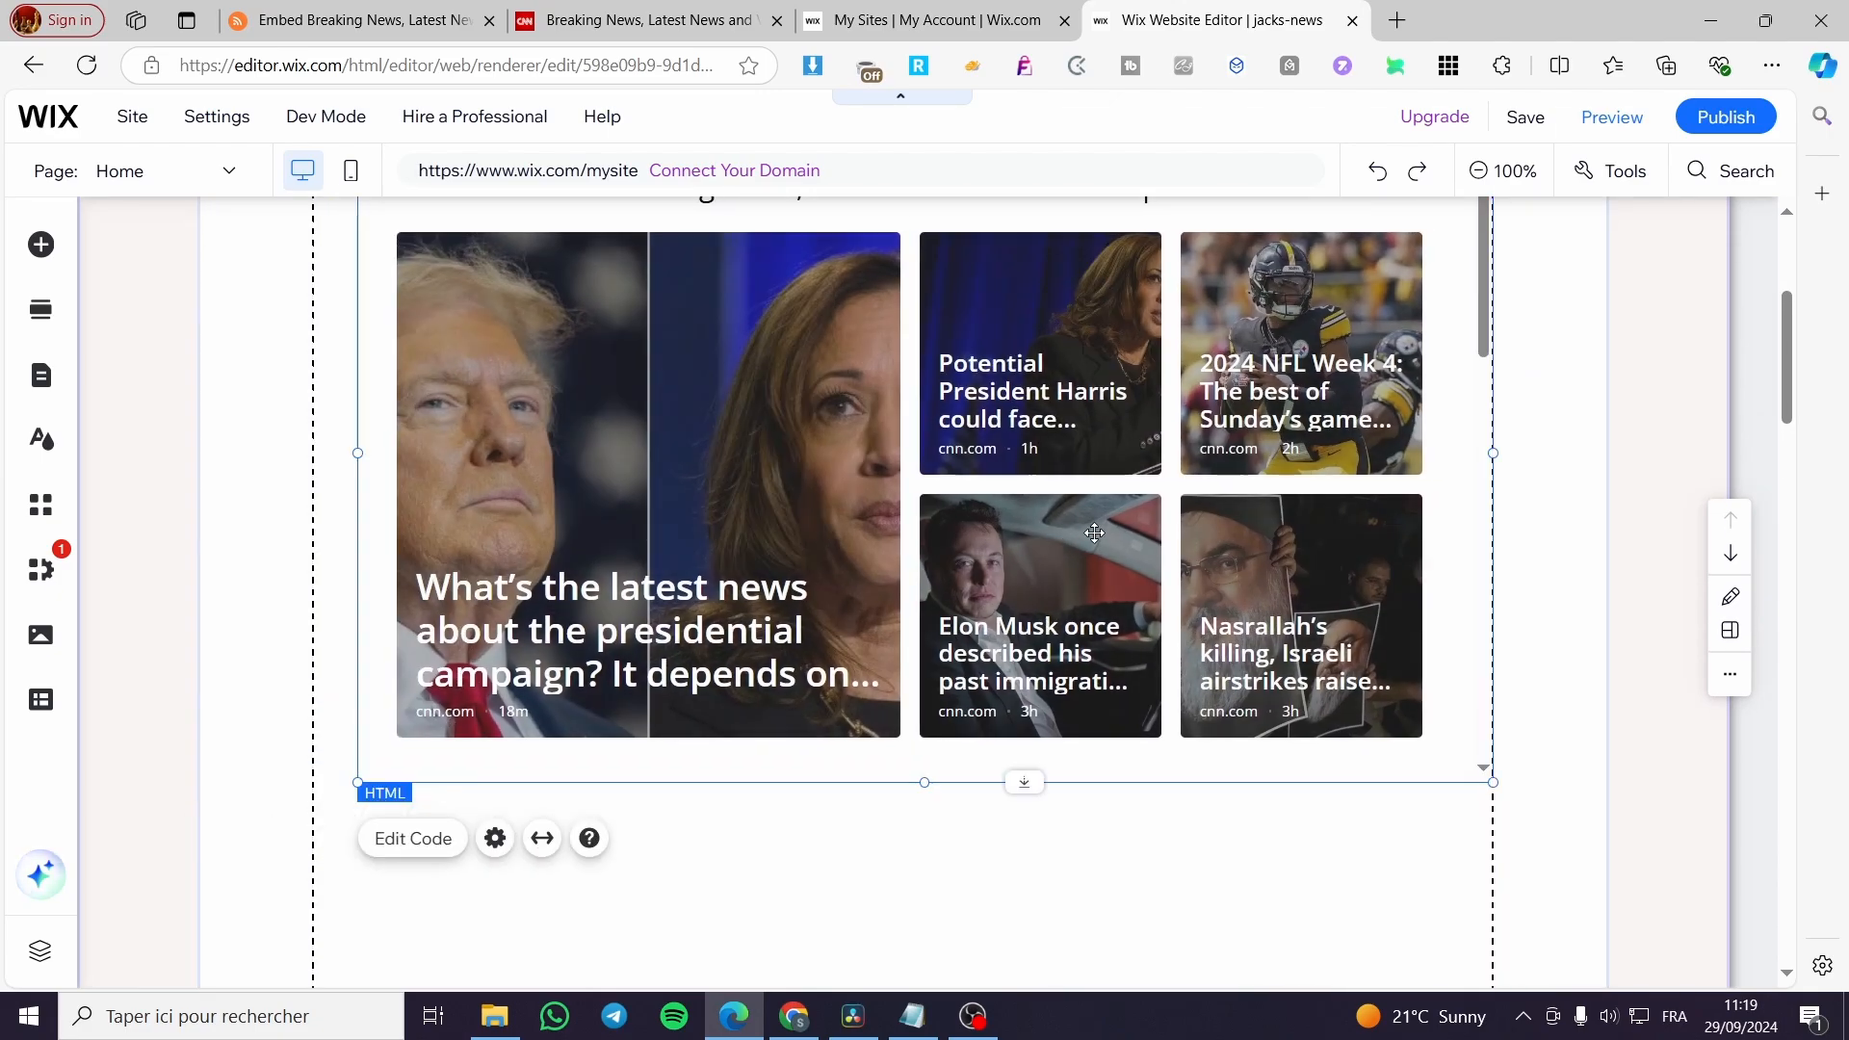
{"action": "scroll", "coordinate": [1094, 529], "scroll_direction": "down", "scroll_amount": 5}
{"action": "scroll", "coordinate": [1252, 529], "scroll_direction": "up", "scroll_amount": 5}
{"action": "left_click_drag", "start_coordinate": [1486, 340], "coordinate": [1486, 344]}
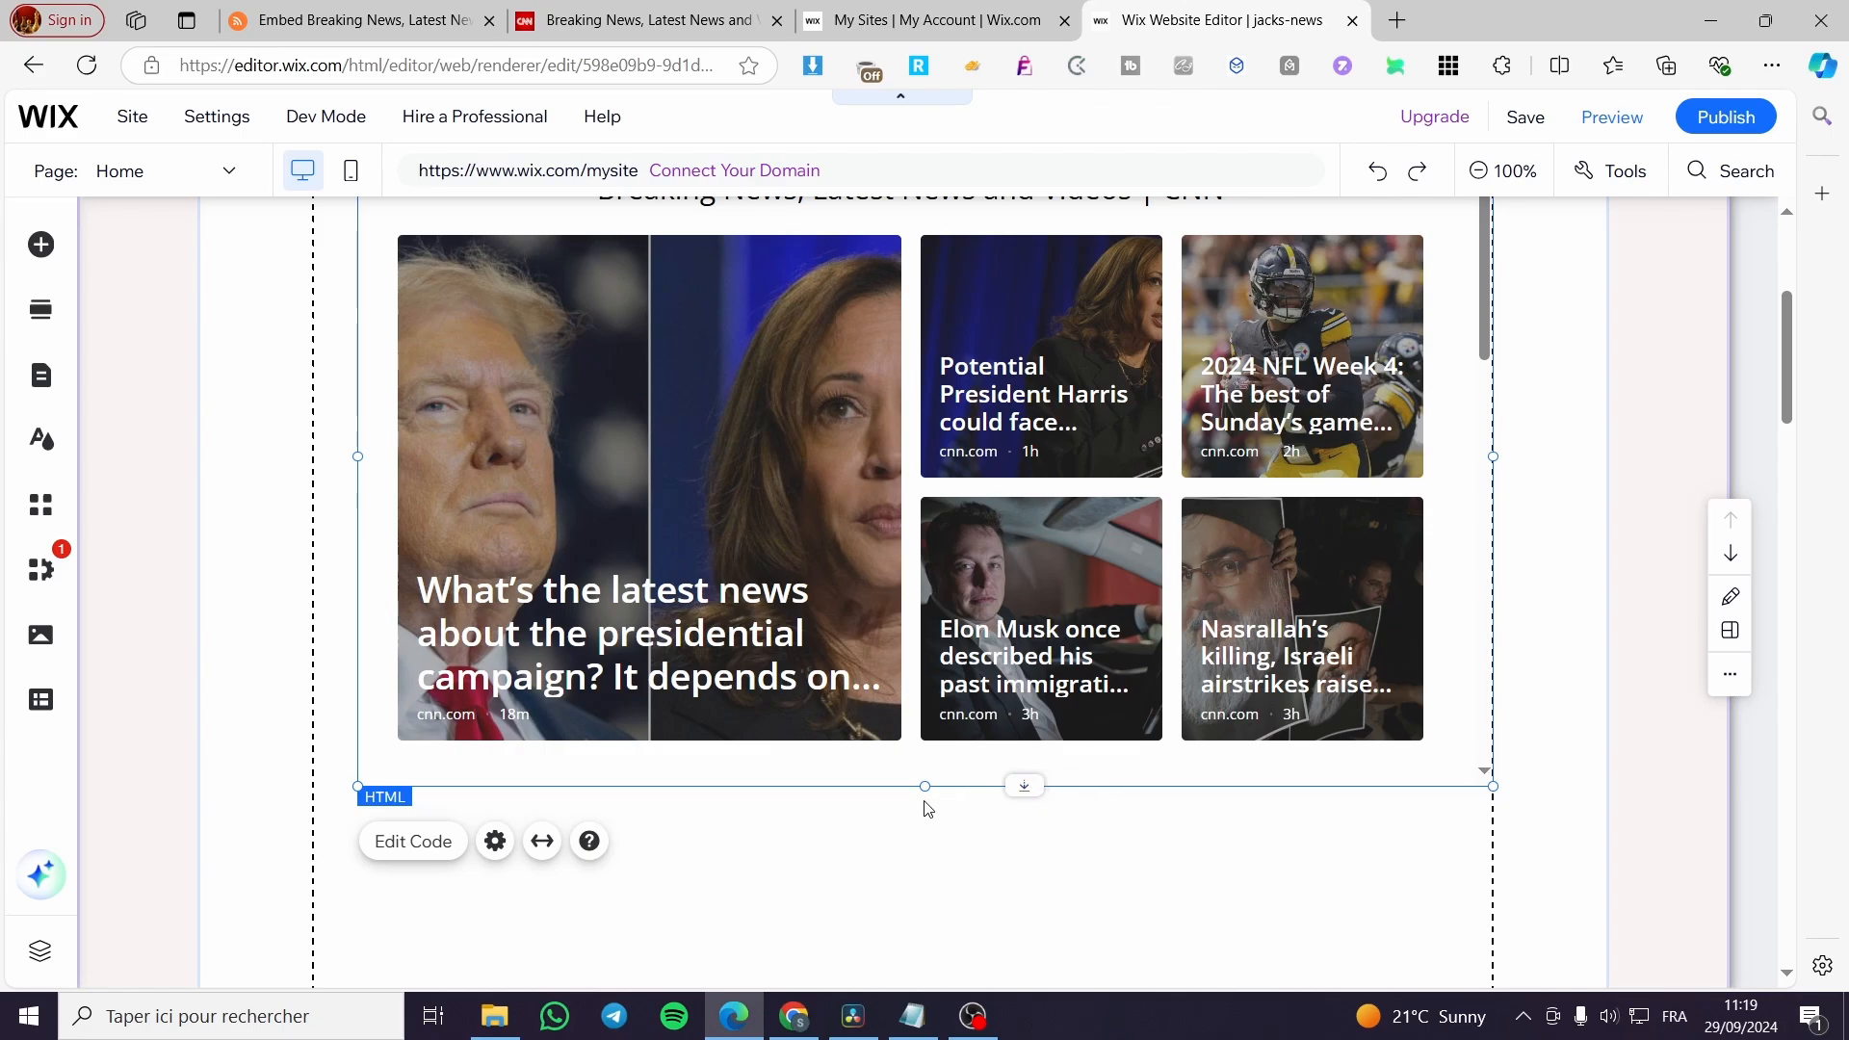
Adjust the height of the CNN feed embed to fit both rows of story cards, and deselect it.
{"action": "left_click_drag", "start_coordinate": [921, 784], "coordinate": [902, 886]}
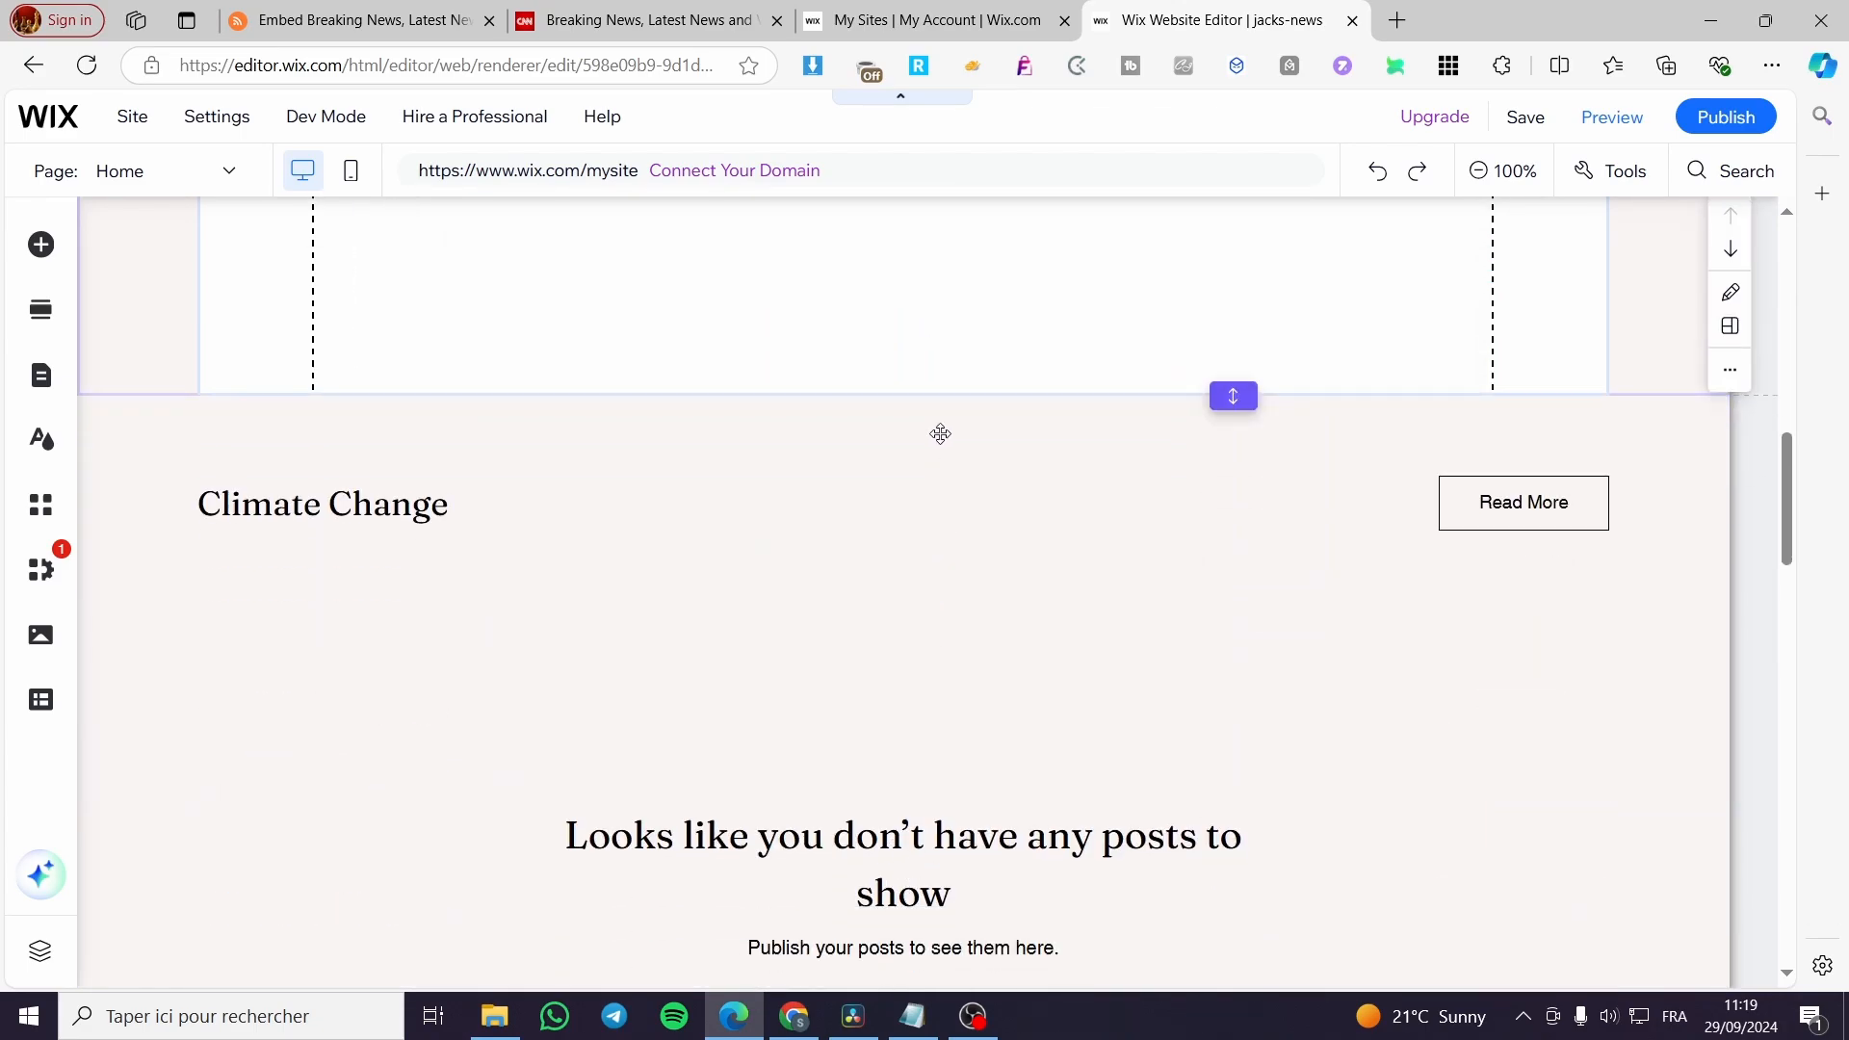
{"action": "scroll", "coordinate": [941, 425], "scroll_direction": "up", "scroll_amount": 6}
{"action": "left_click_drag", "start_coordinate": [940, 433], "coordinate": [954, 490]}
{"action": "scroll", "coordinate": [958, 577], "scroll_direction": "up", "scroll_amount": 3}
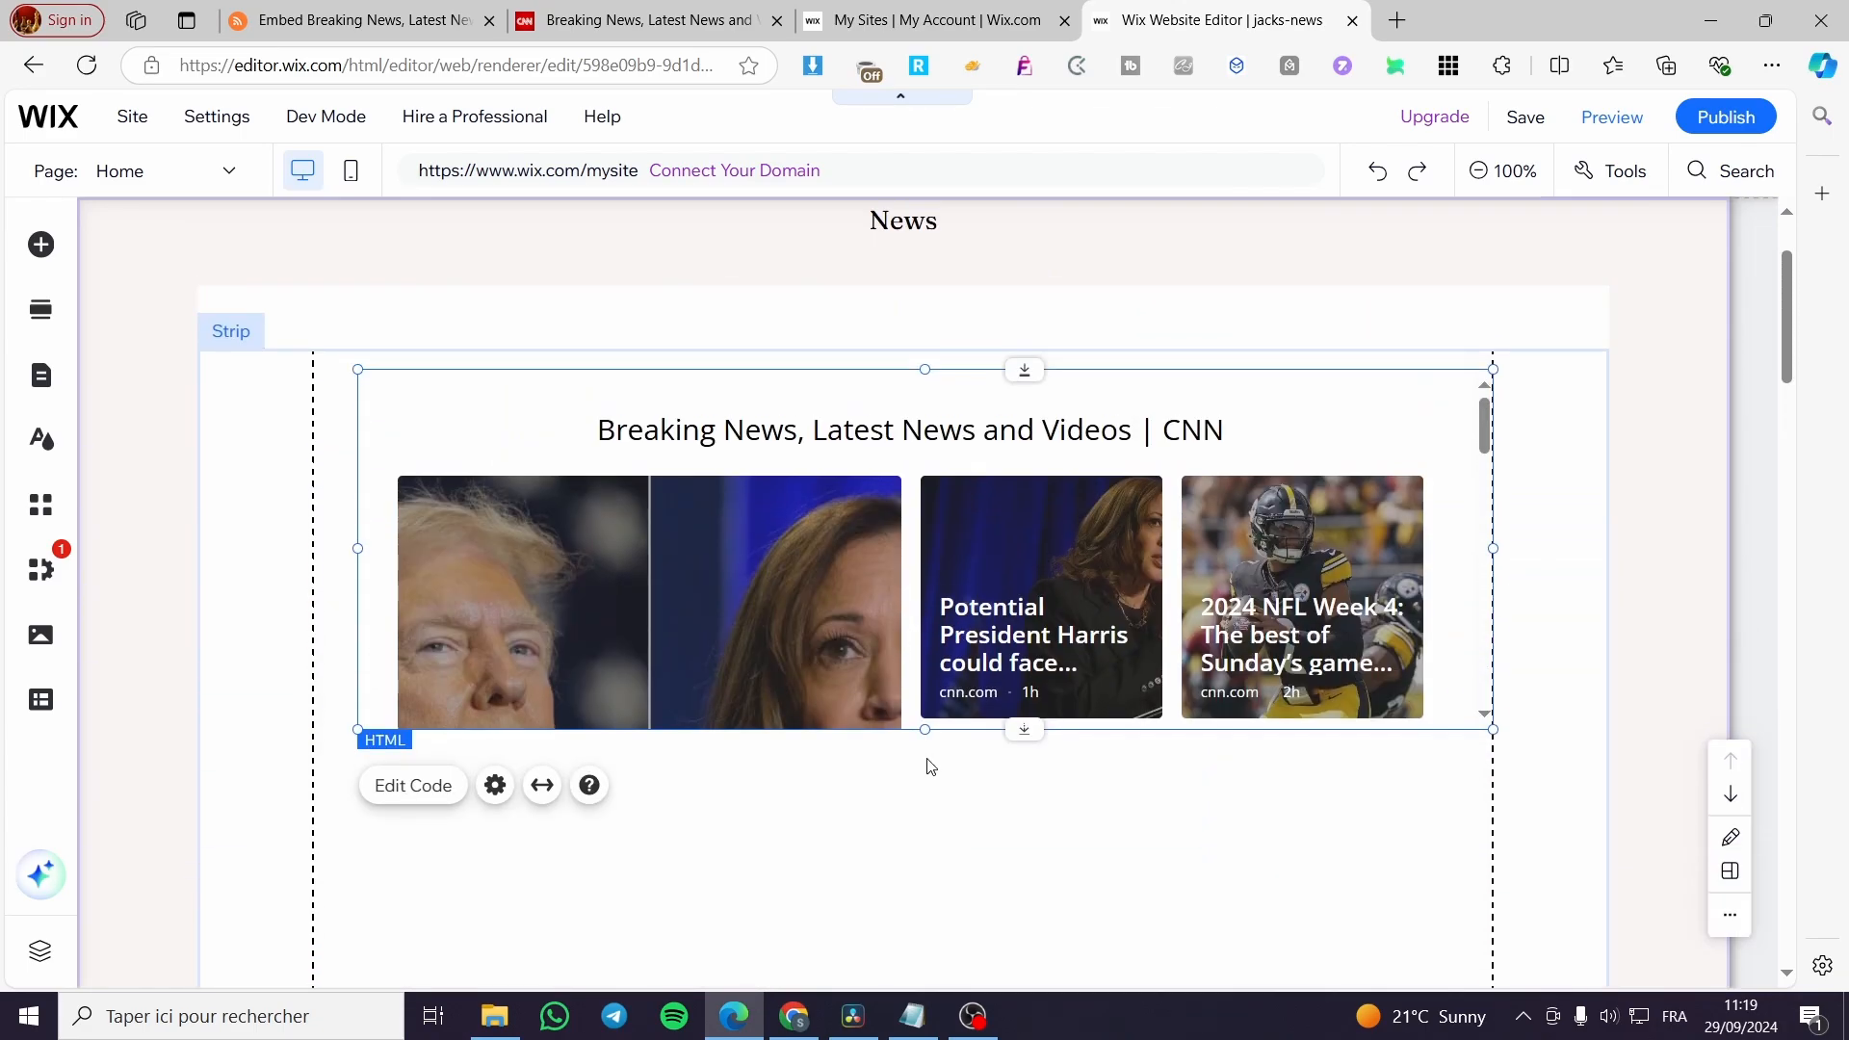
{"action": "scroll", "coordinate": [920, 809], "scroll_direction": "down", "scroll_amount": 5}
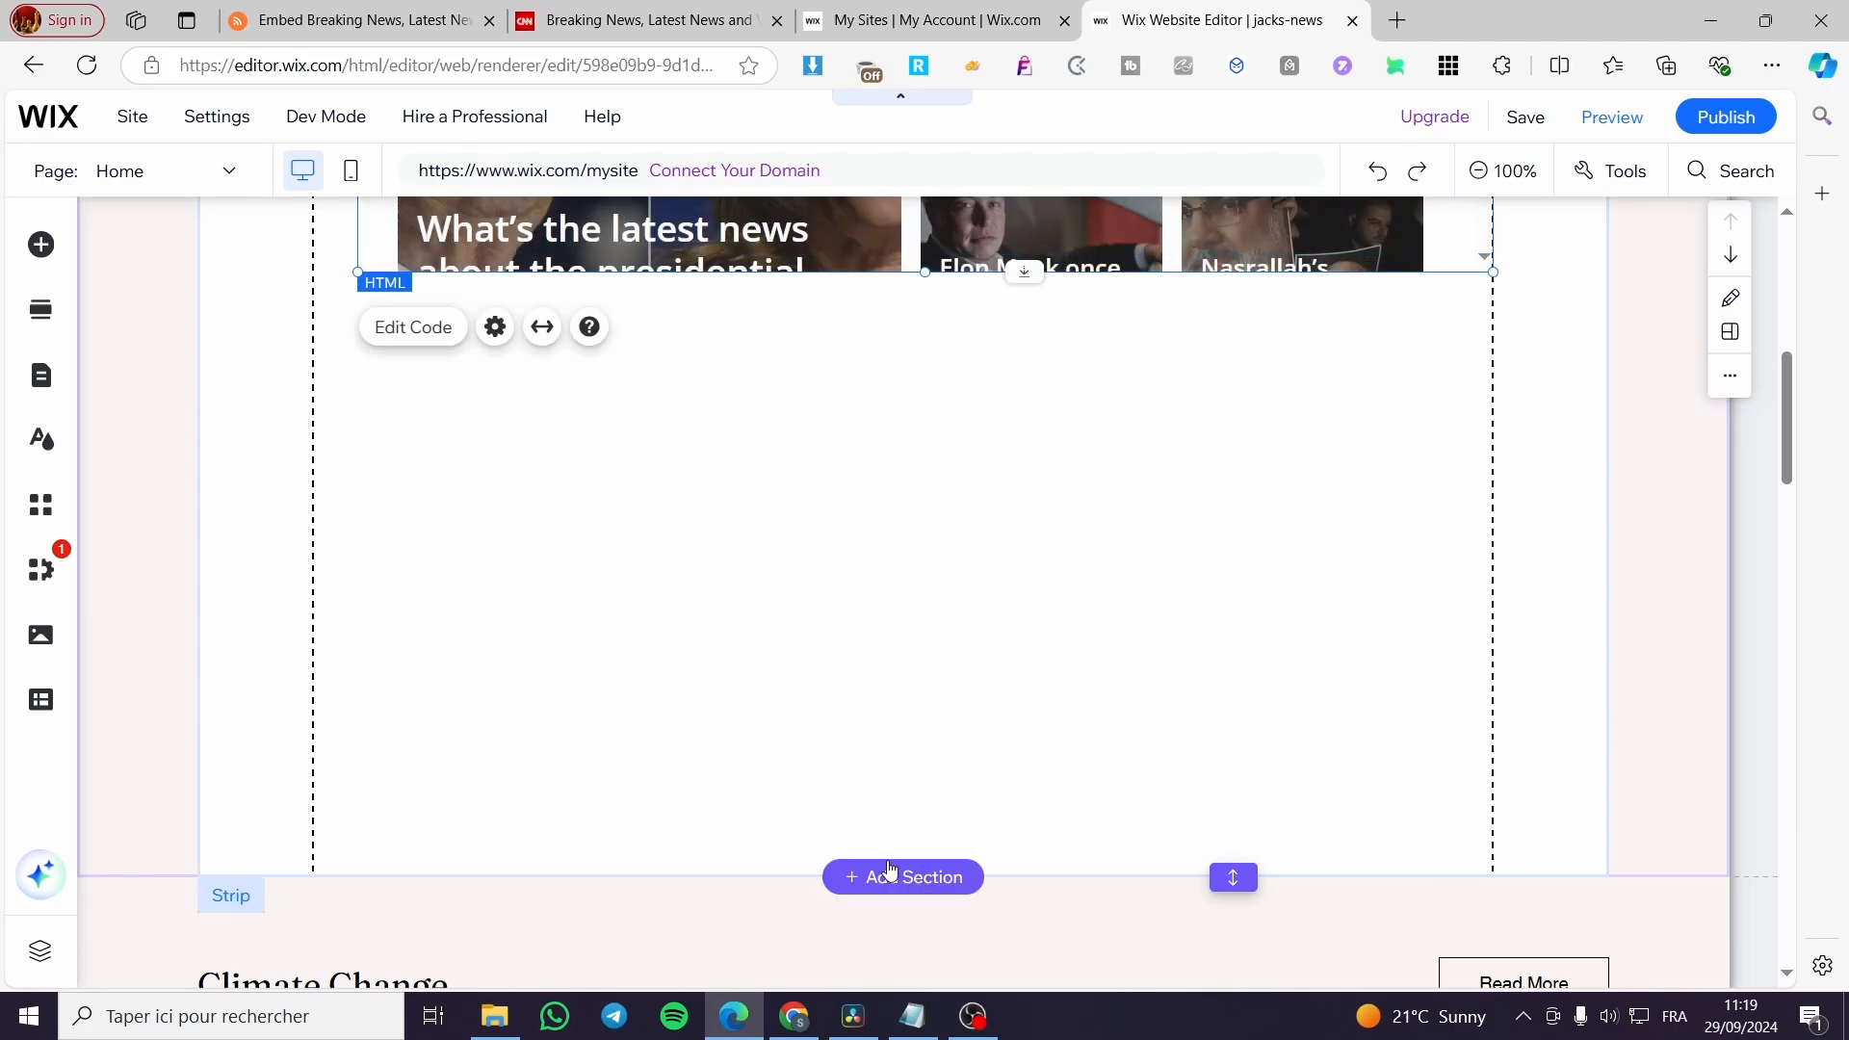
{"action": "scroll", "coordinate": [889, 872], "scroll_direction": "up", "scroll_amount": 3}
{"action": "left_click_drag", "start_coordinate": [924, 513], "coordinate": [932, 644]}
{"action": "scroll", "coordinate": [1483, 299], "scroll_direction": "up", "scroll_amount": 1}
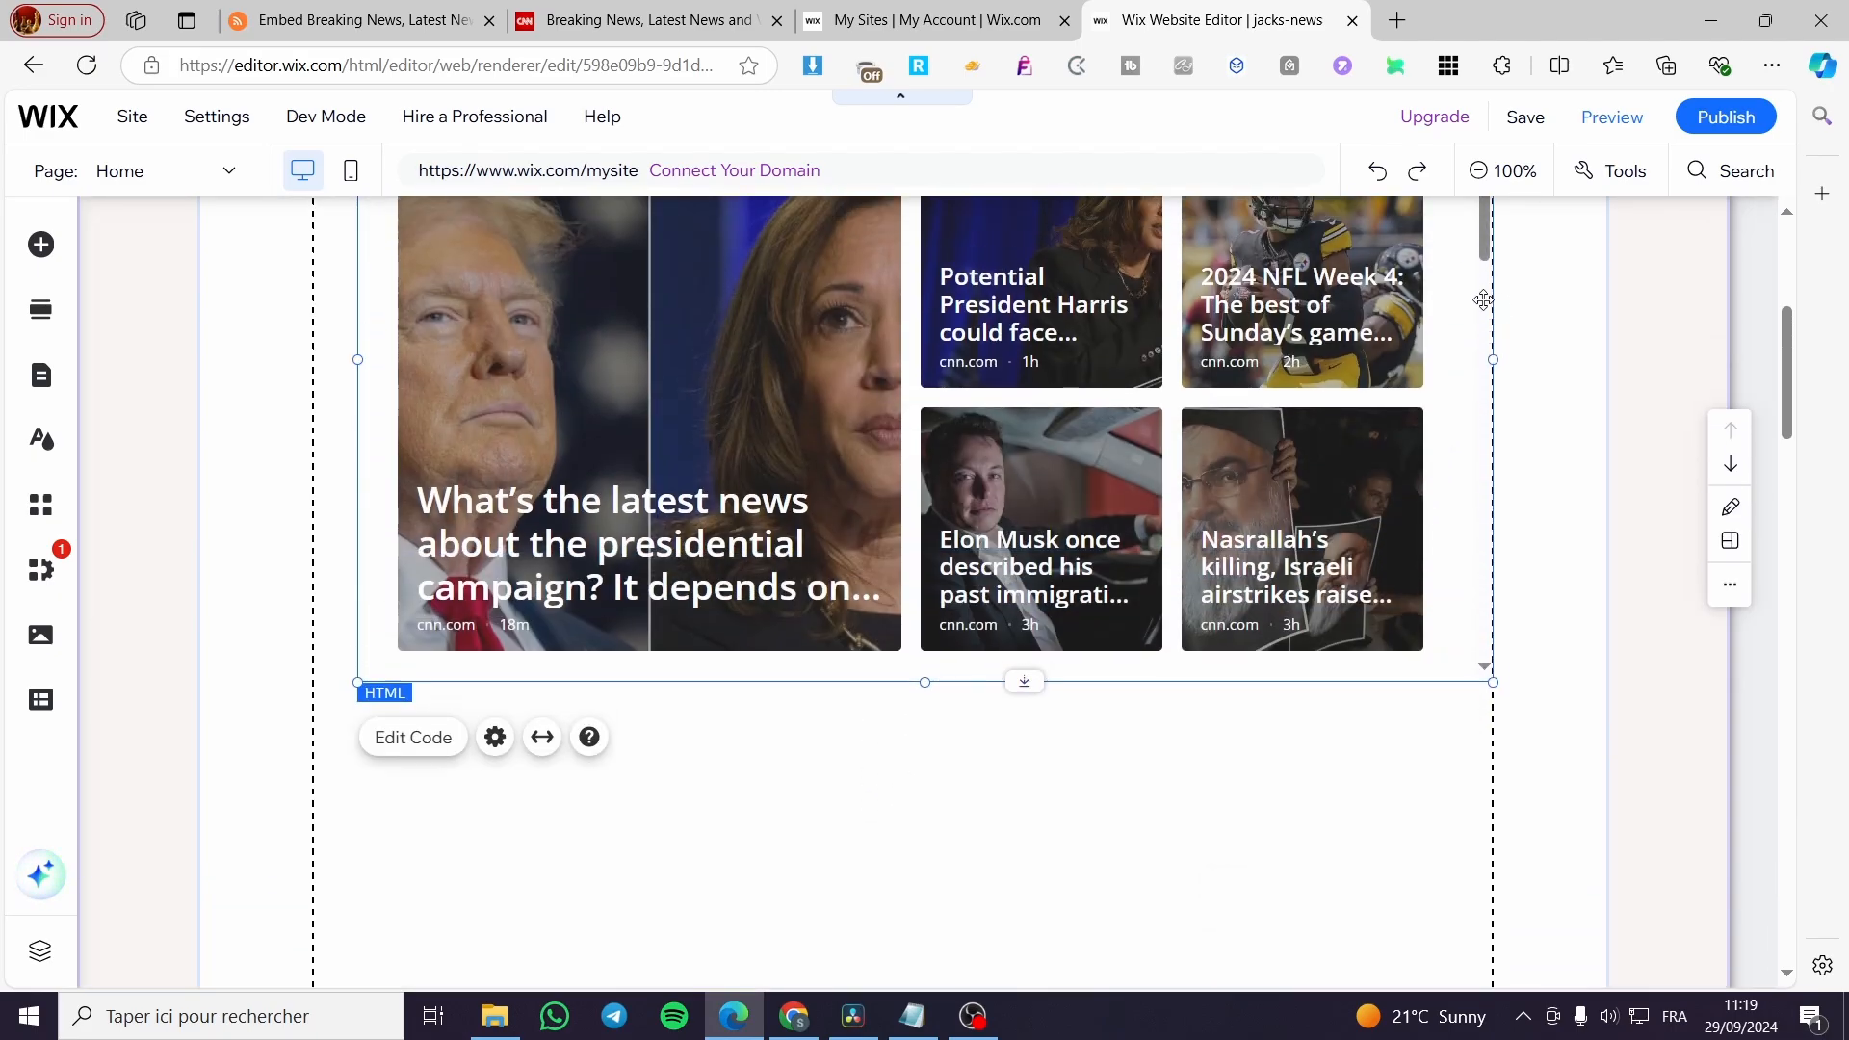
{"action": "scroll", "coordinate": [1483, 299], "scroll_direction": "up", "scroll_amount": 2}
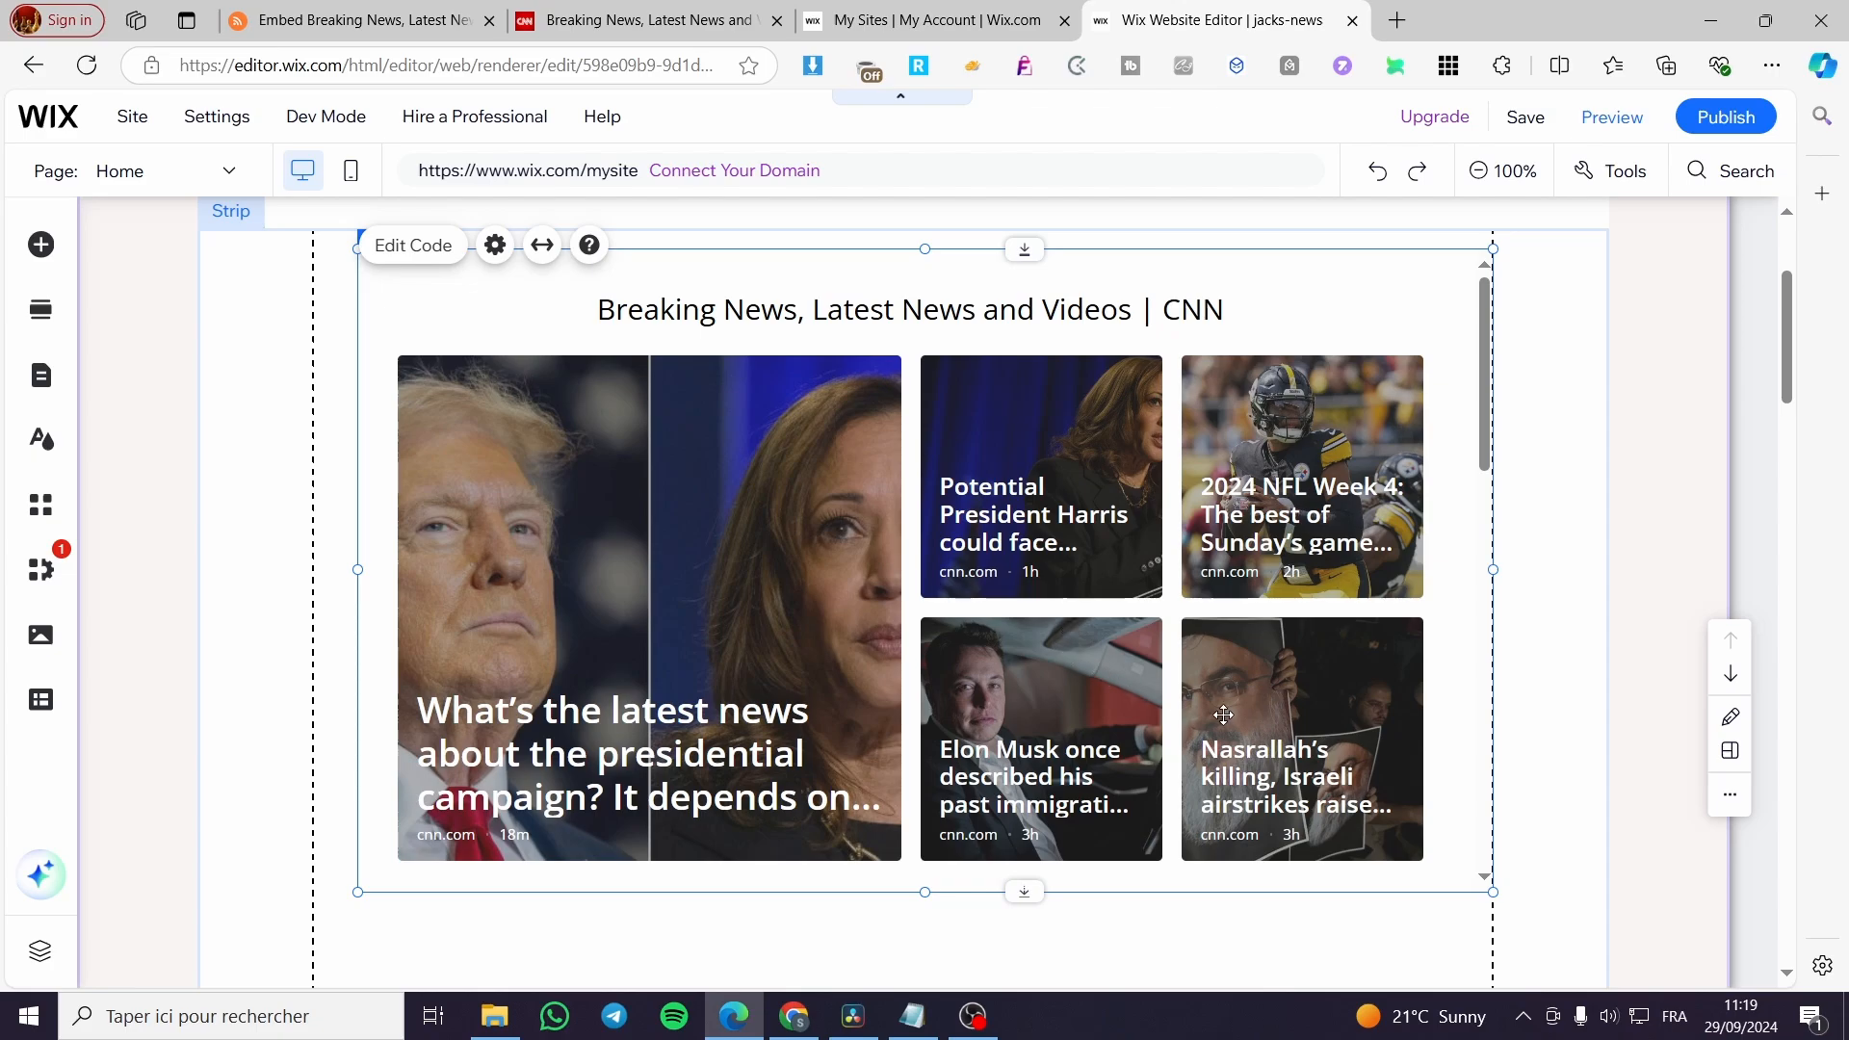
{"action": "left_click", "coordinate": [1565, 521]}
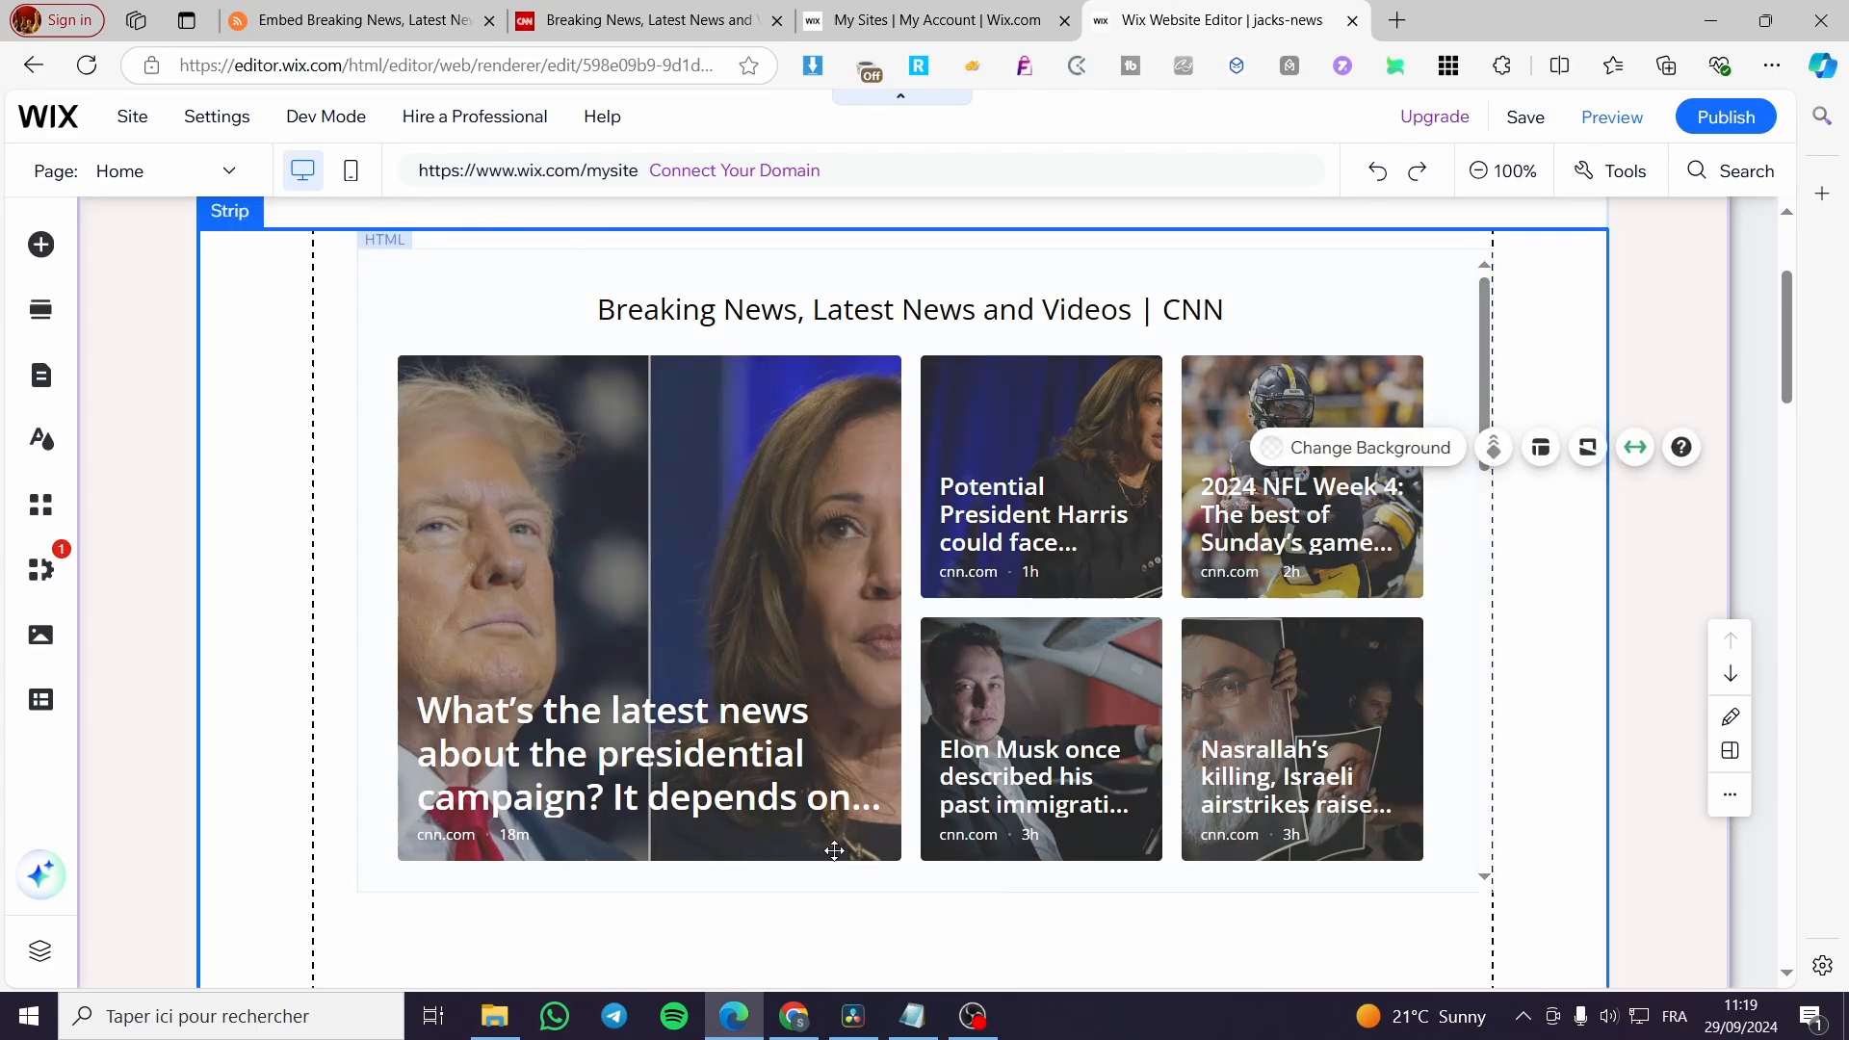
Switch to RSS.app, generate a new feed from the World News topic, and save it from its widget settings.
{"action": "left_click", "coordinate": [393, 12]}
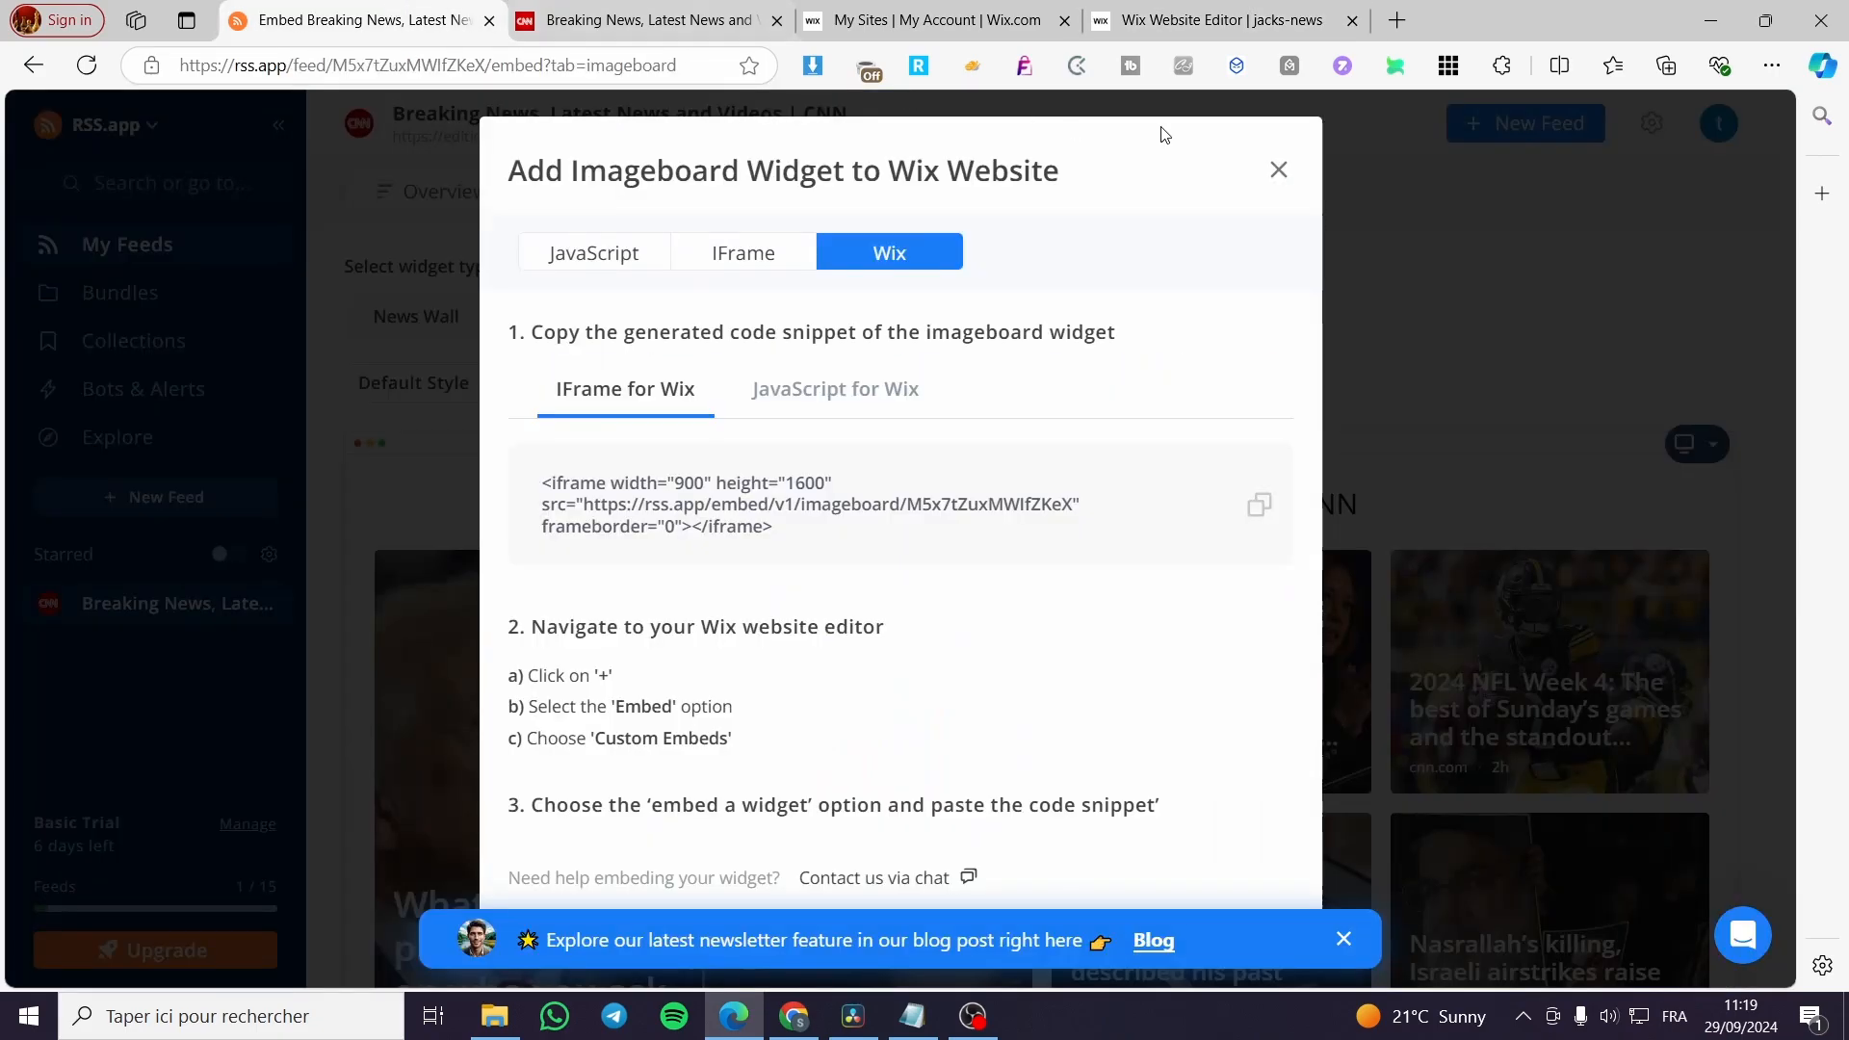
{"action": "left_click", "coordinate": [1279, 170]}
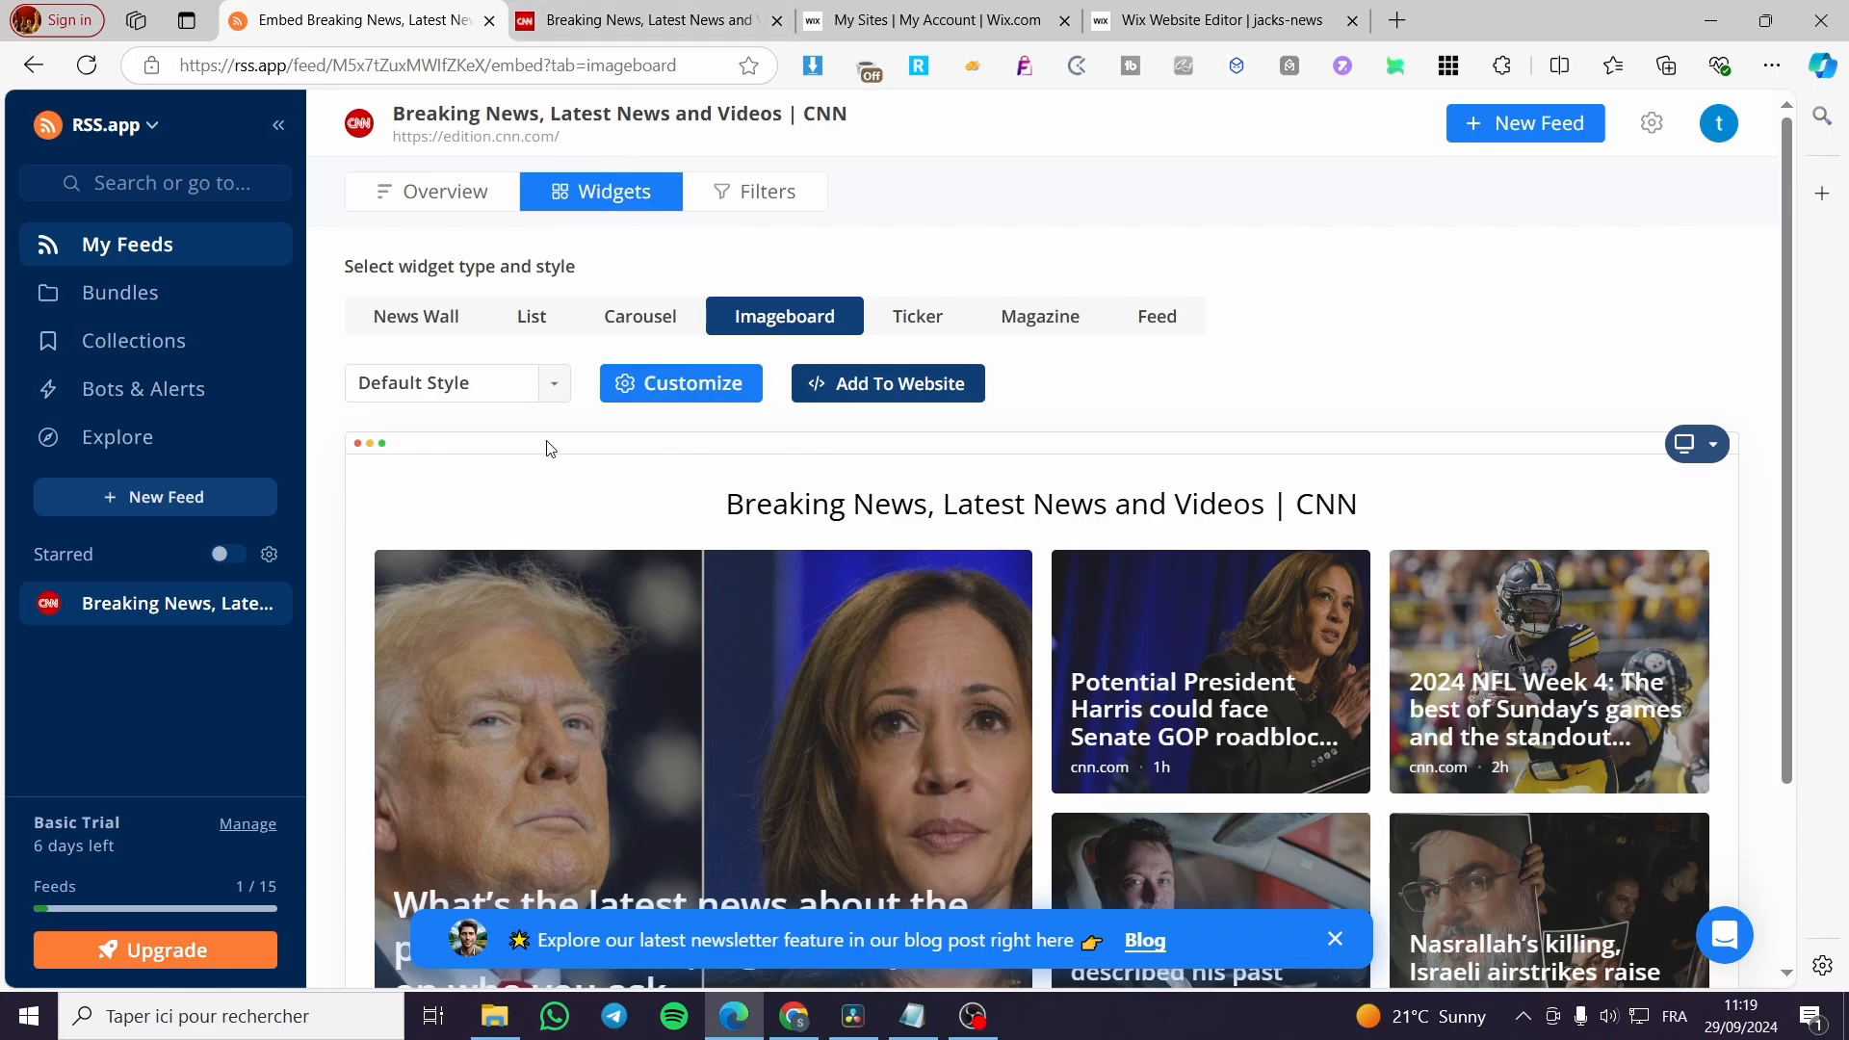
{"action": "left_click", "coordinate": [1525, 124]}
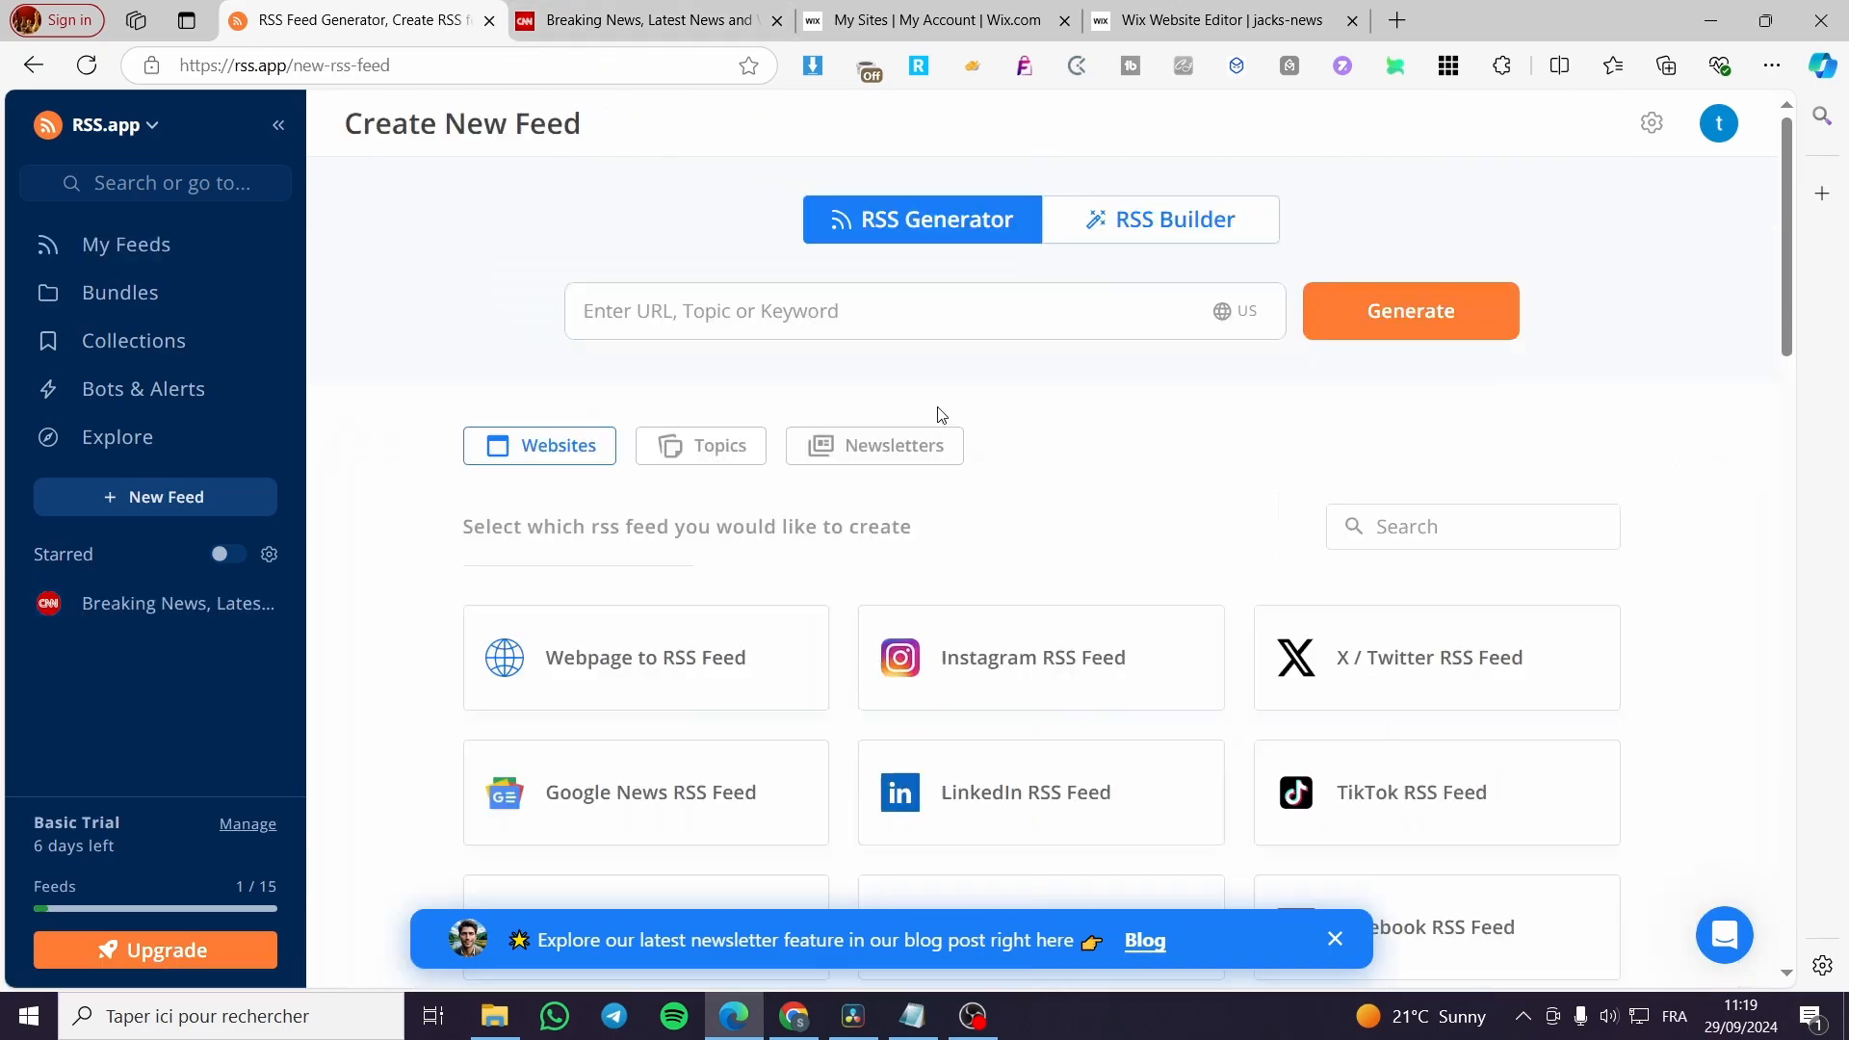
{"action": "left_click", "coordinate": [896, 323]}
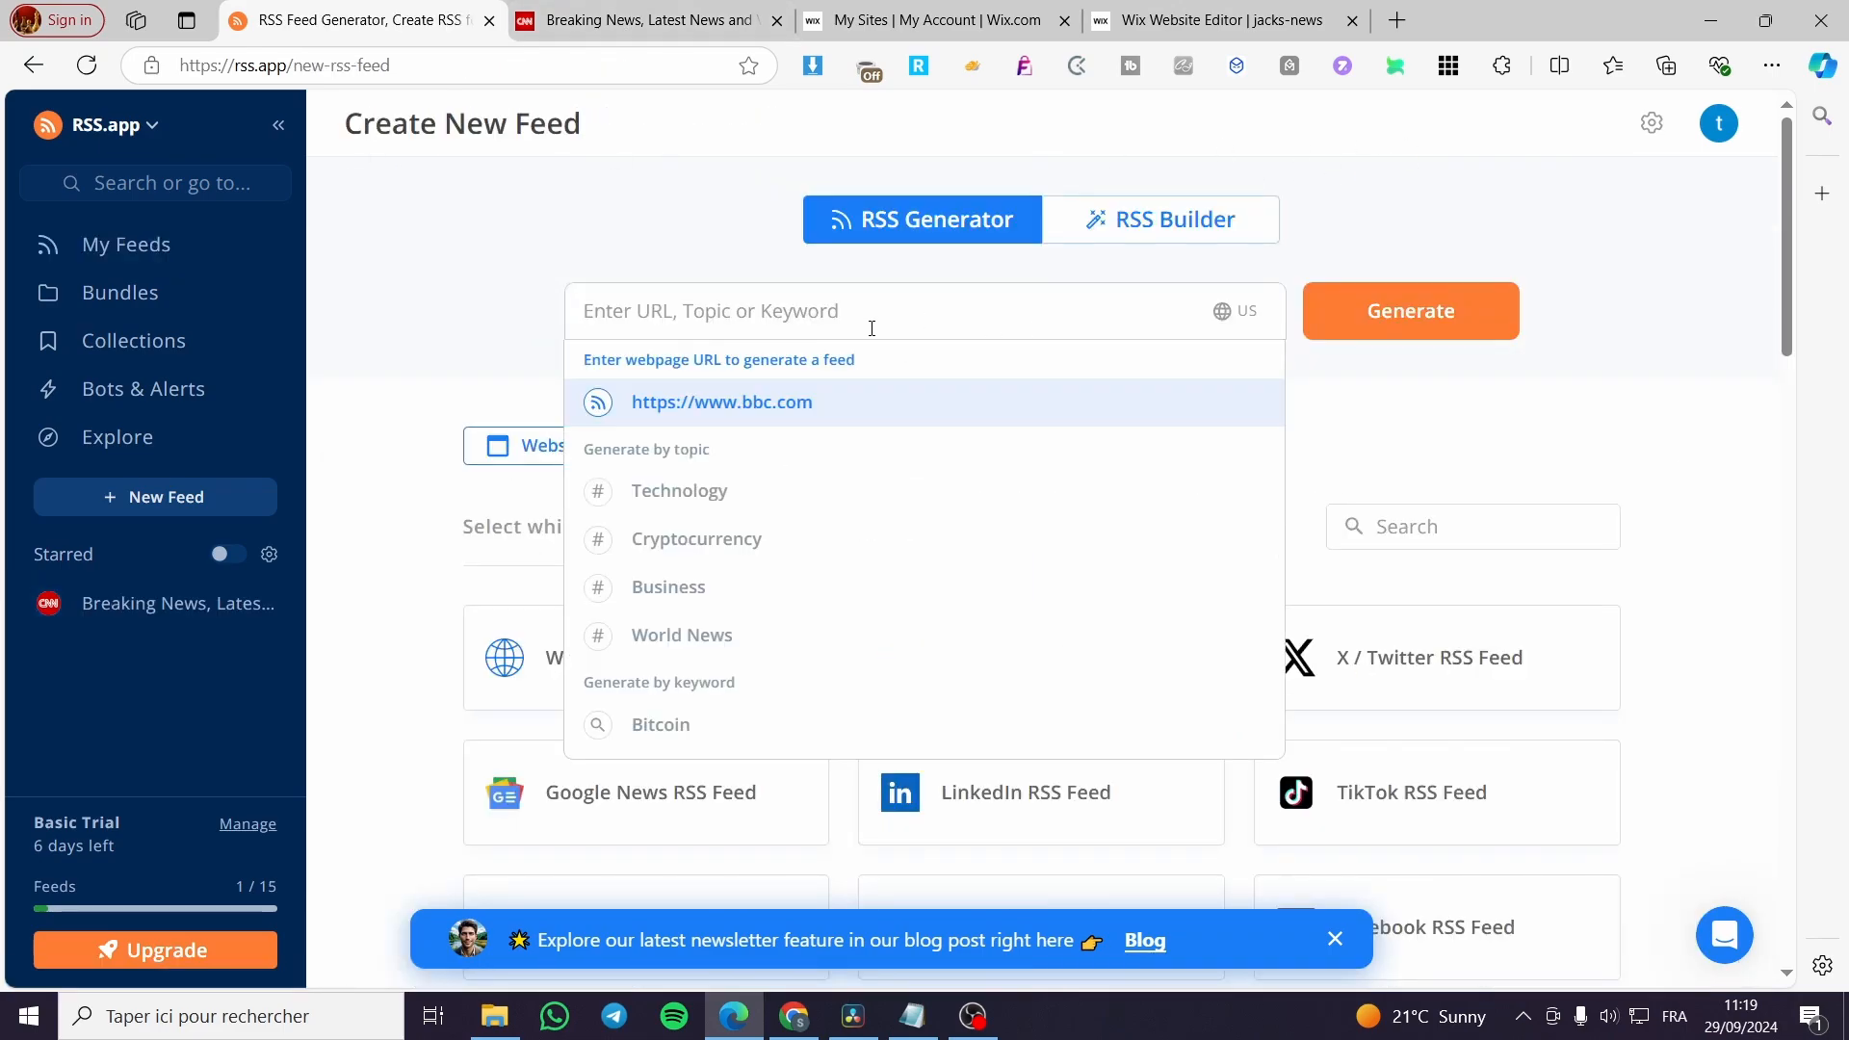
{"action": "left_click", "coordinate": [732, 635]}
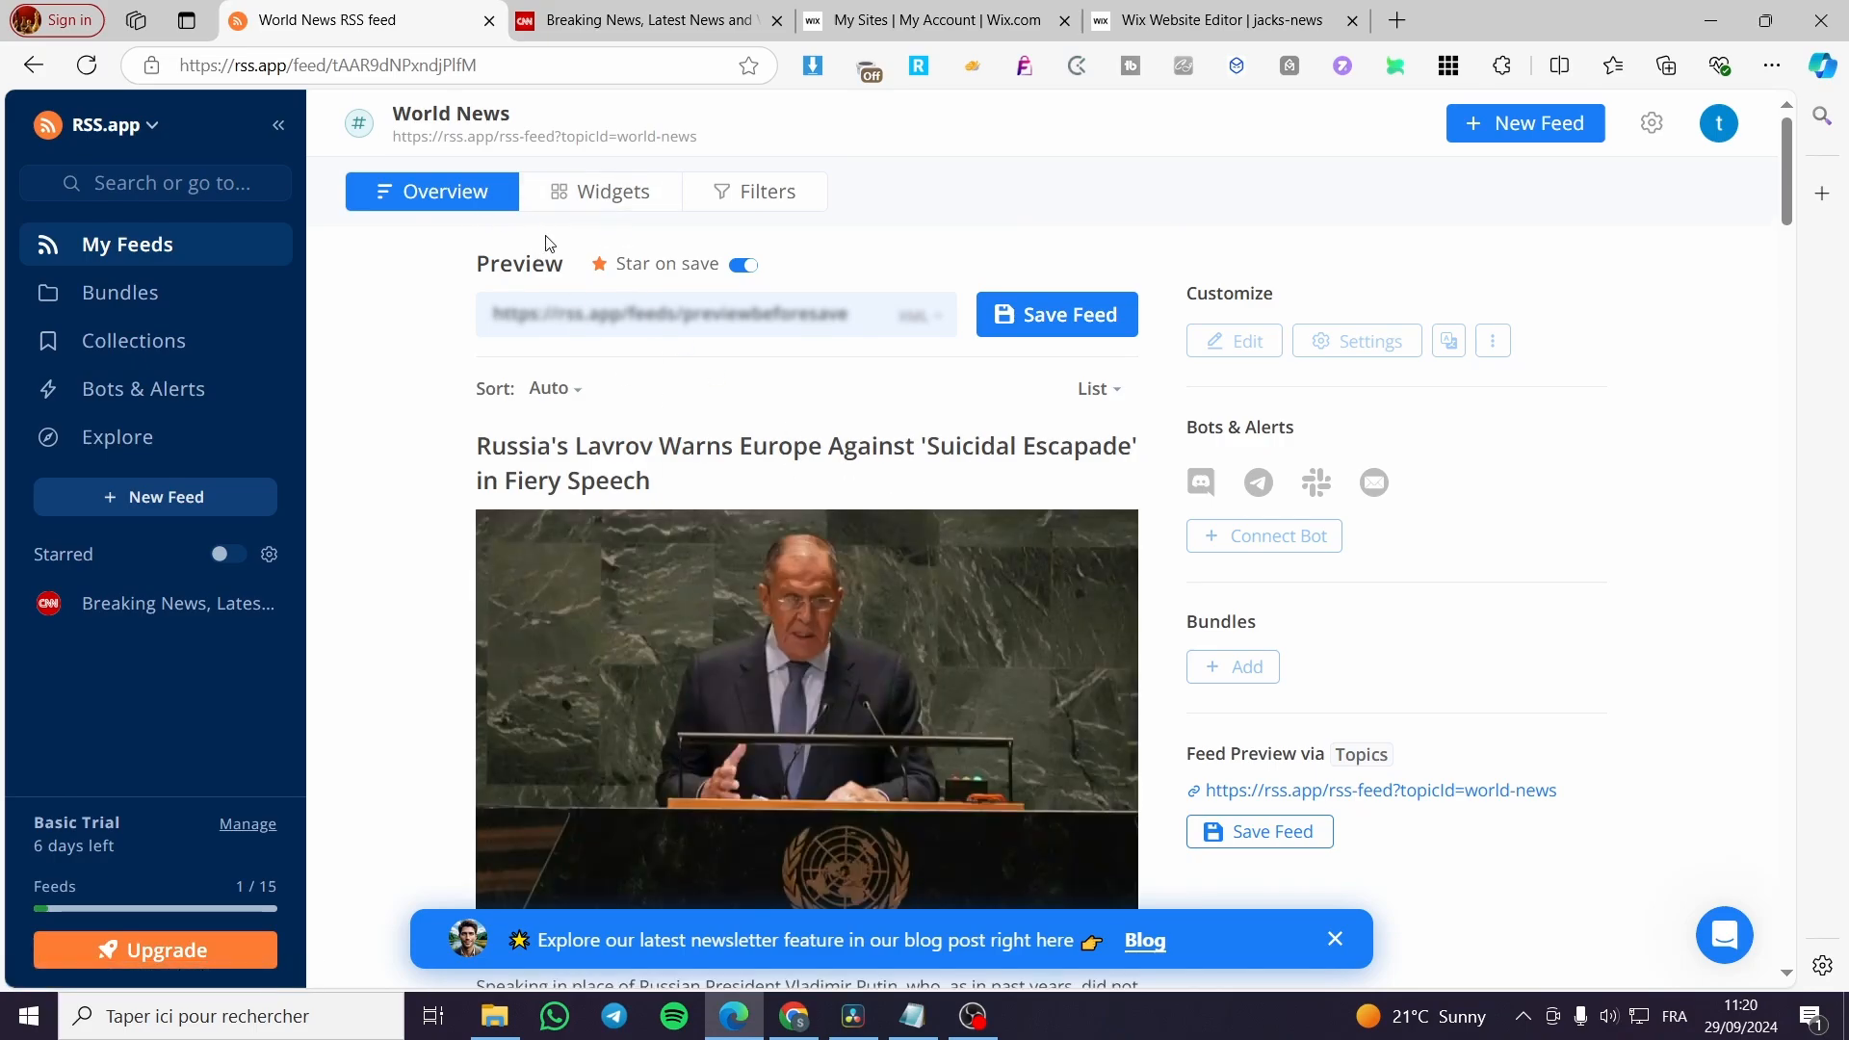
{"action": "left_click", "coordinate": [589, 192]}
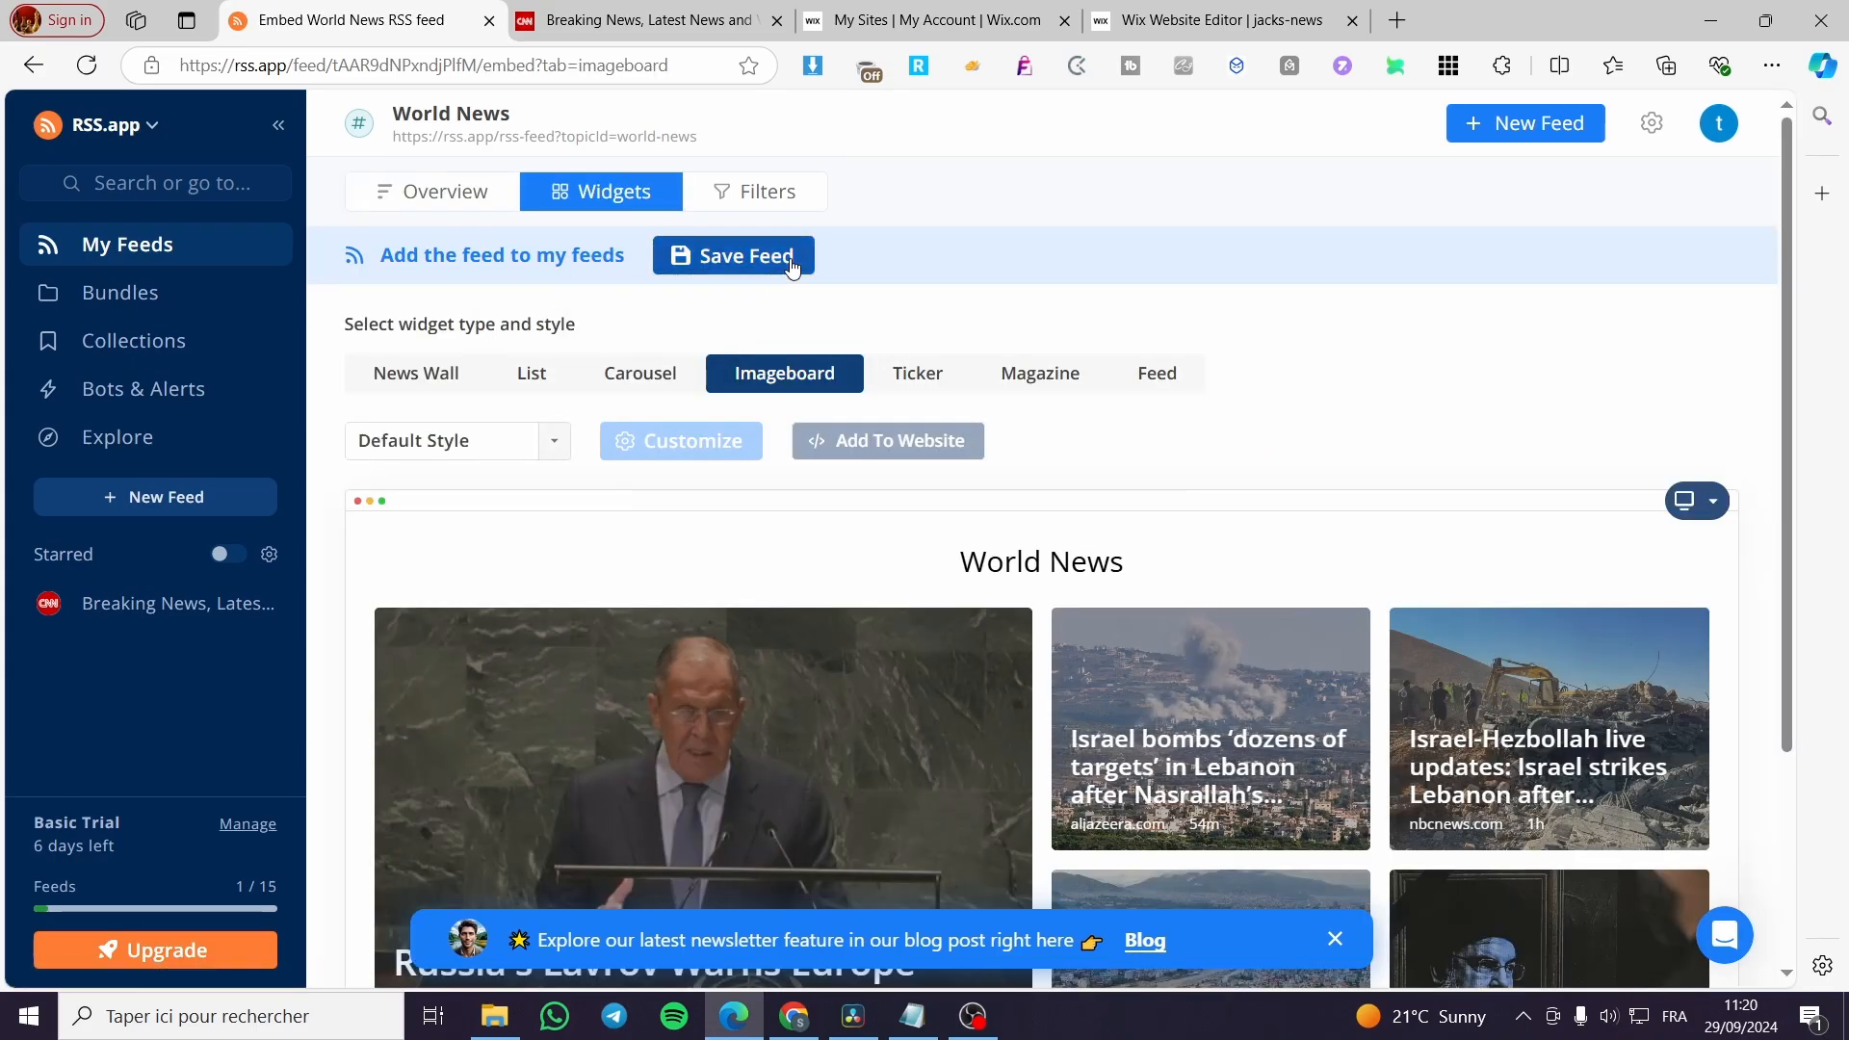
{"action": "left_click", "coordinate": [727, 255]}
Compare the Imageboard, Carousel and List widgets for the World News feed, and choose the News Wall type.
{"action": "scroll", "coordinate": [1080, 509], "scroll_direction": "down", "scroll_amount": 2}
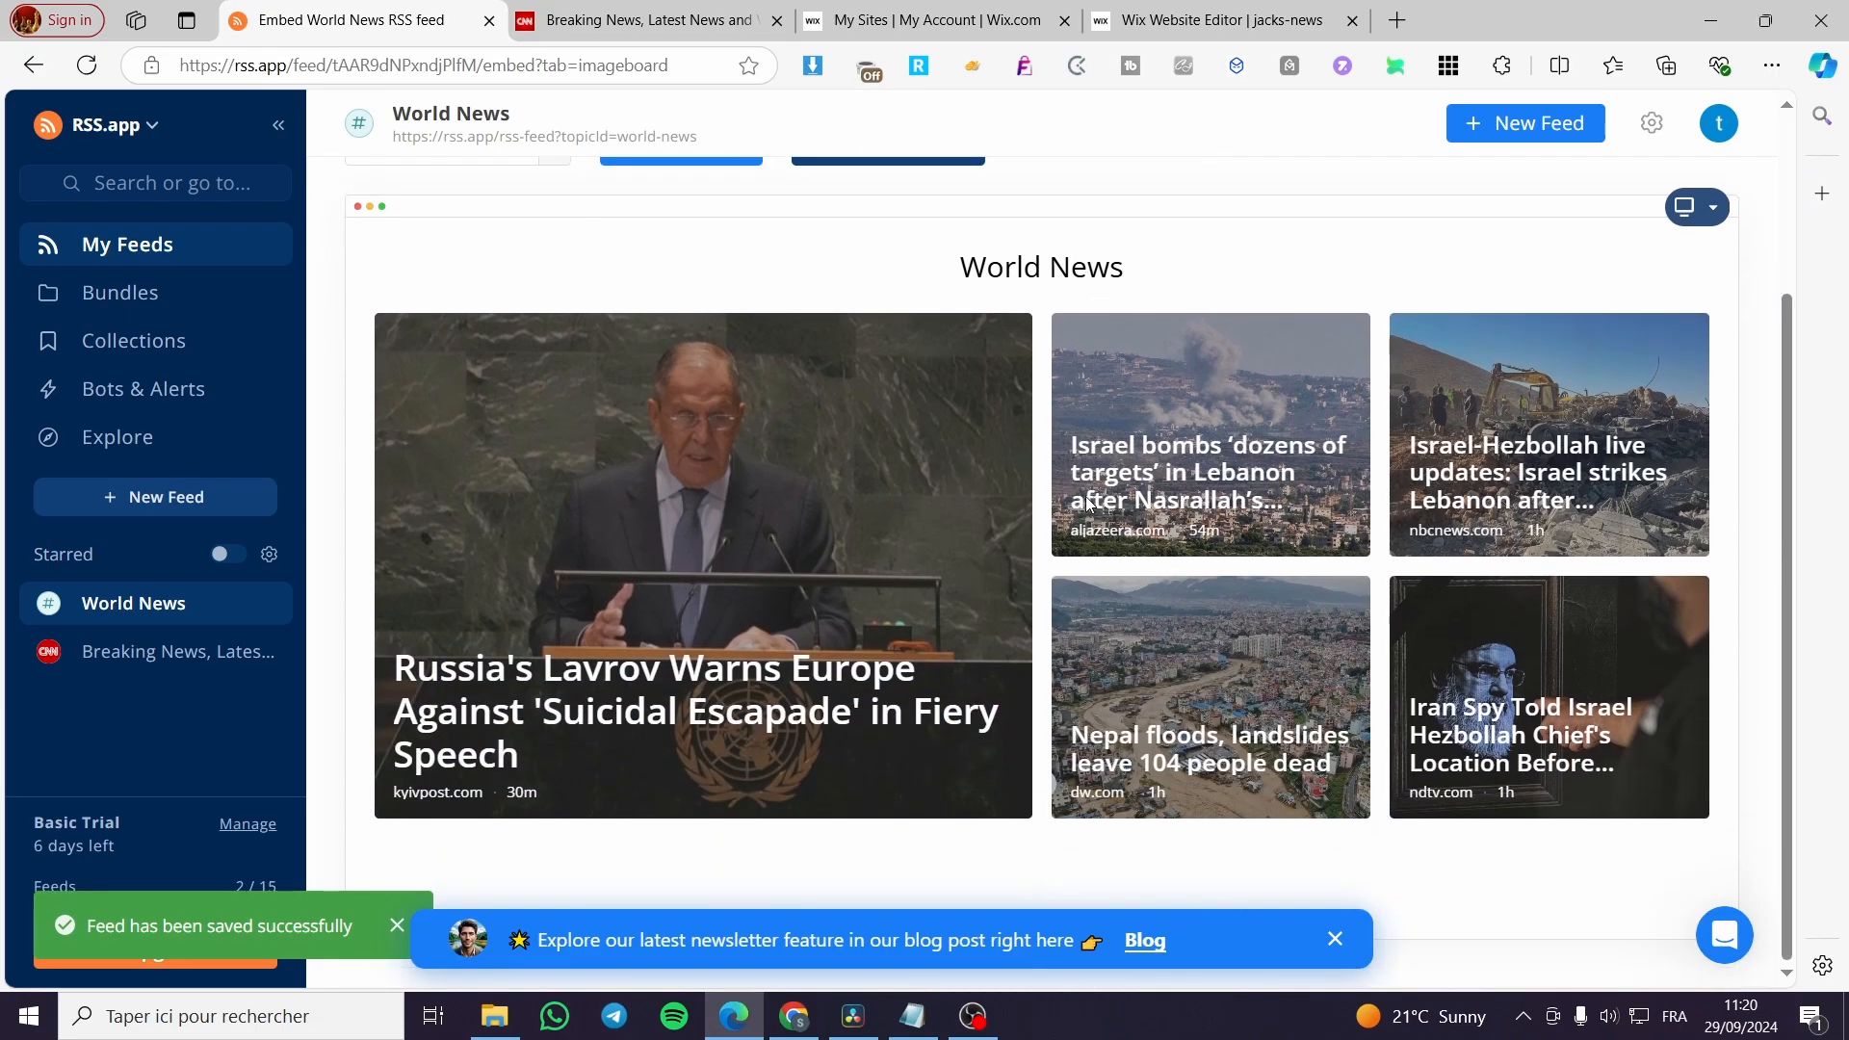
{"action": "scroll", "coordinate": [866, 453], "scroll_direction": "up", "scroll_amount": 2}
{"action": "left_click", "coordinate": [639, 316]}
{"action": "left_click", "coordinate": [518, 325]}
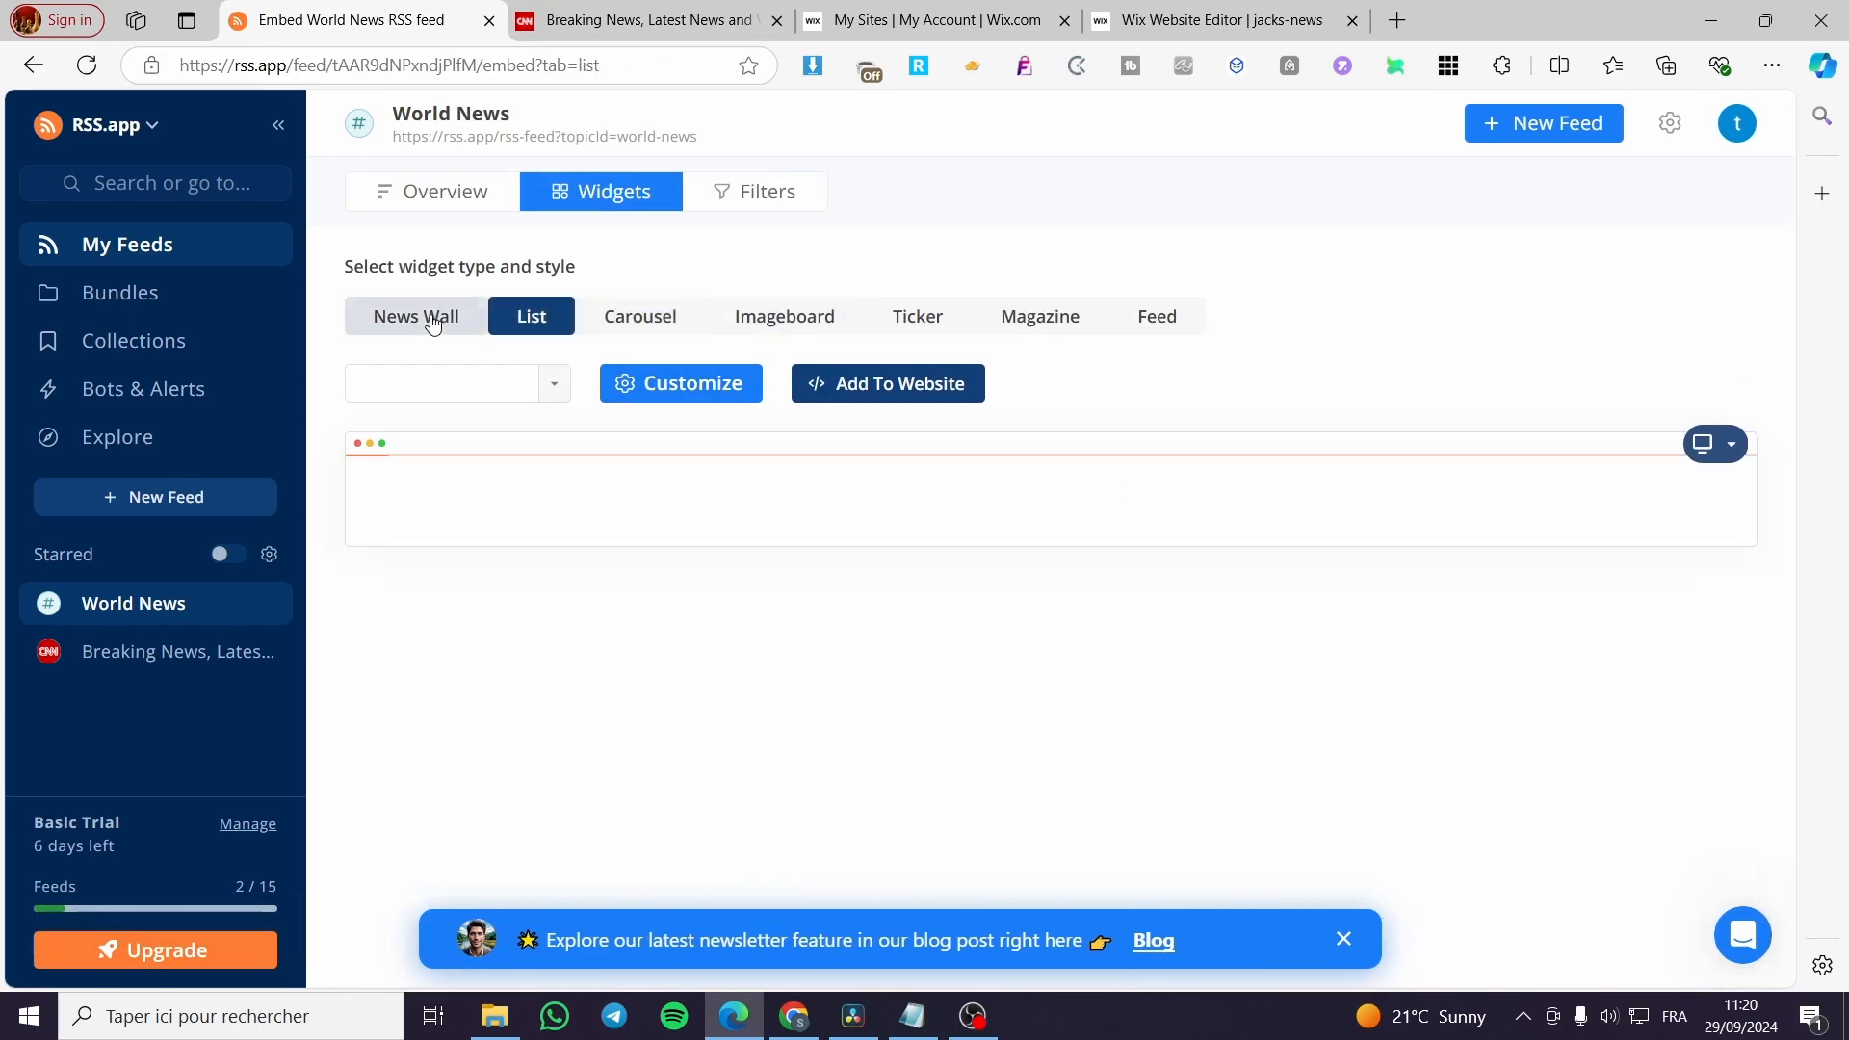
{"action": "left_click", "coordinate": [429, 317]}
{"action": "scroll", "coordinate": [780, 451], "scroll_direction": "down", "scroll_amount": 5}
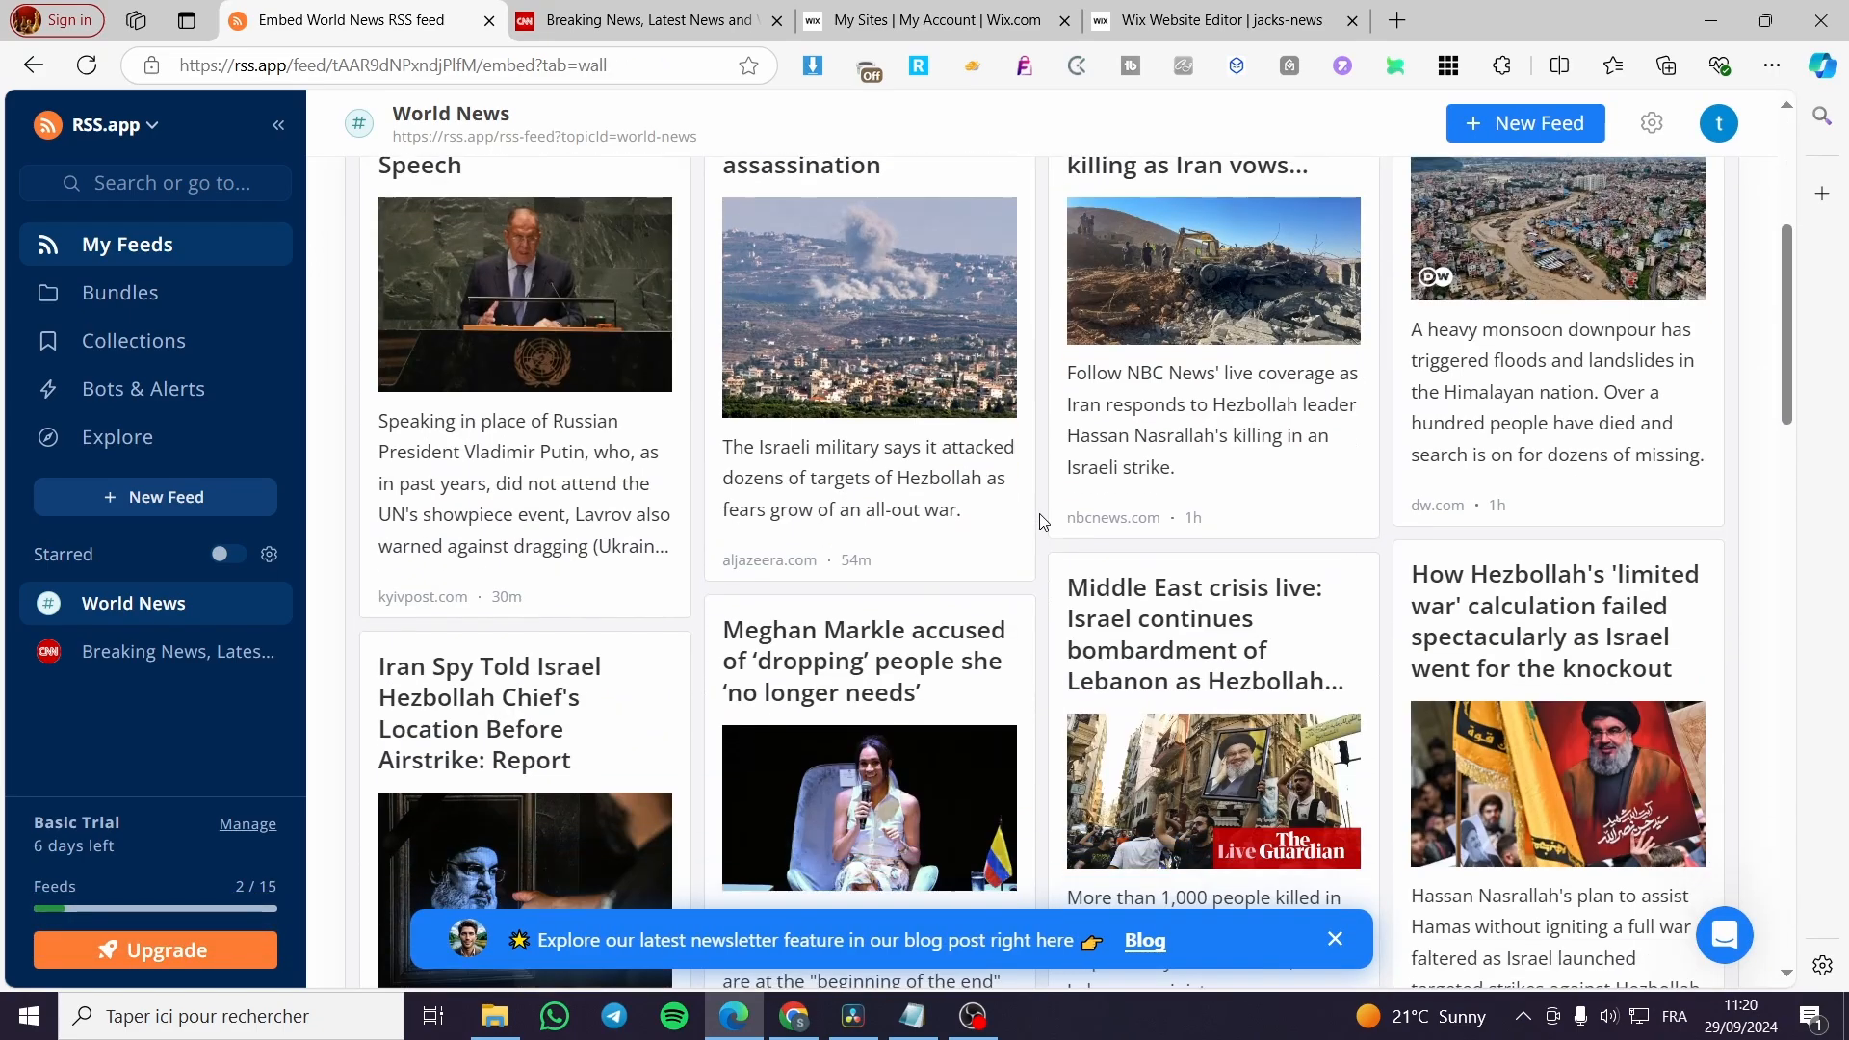
{"action": "scroll", "coordinate": [778, 431], "scroll_direction": "up", "scroll_amount": 5}
Open the website embed options for the News Wall widget and select the JavaScript for Wix code snippet.
{"action": "left_click", "coordinate": [949, 387]}
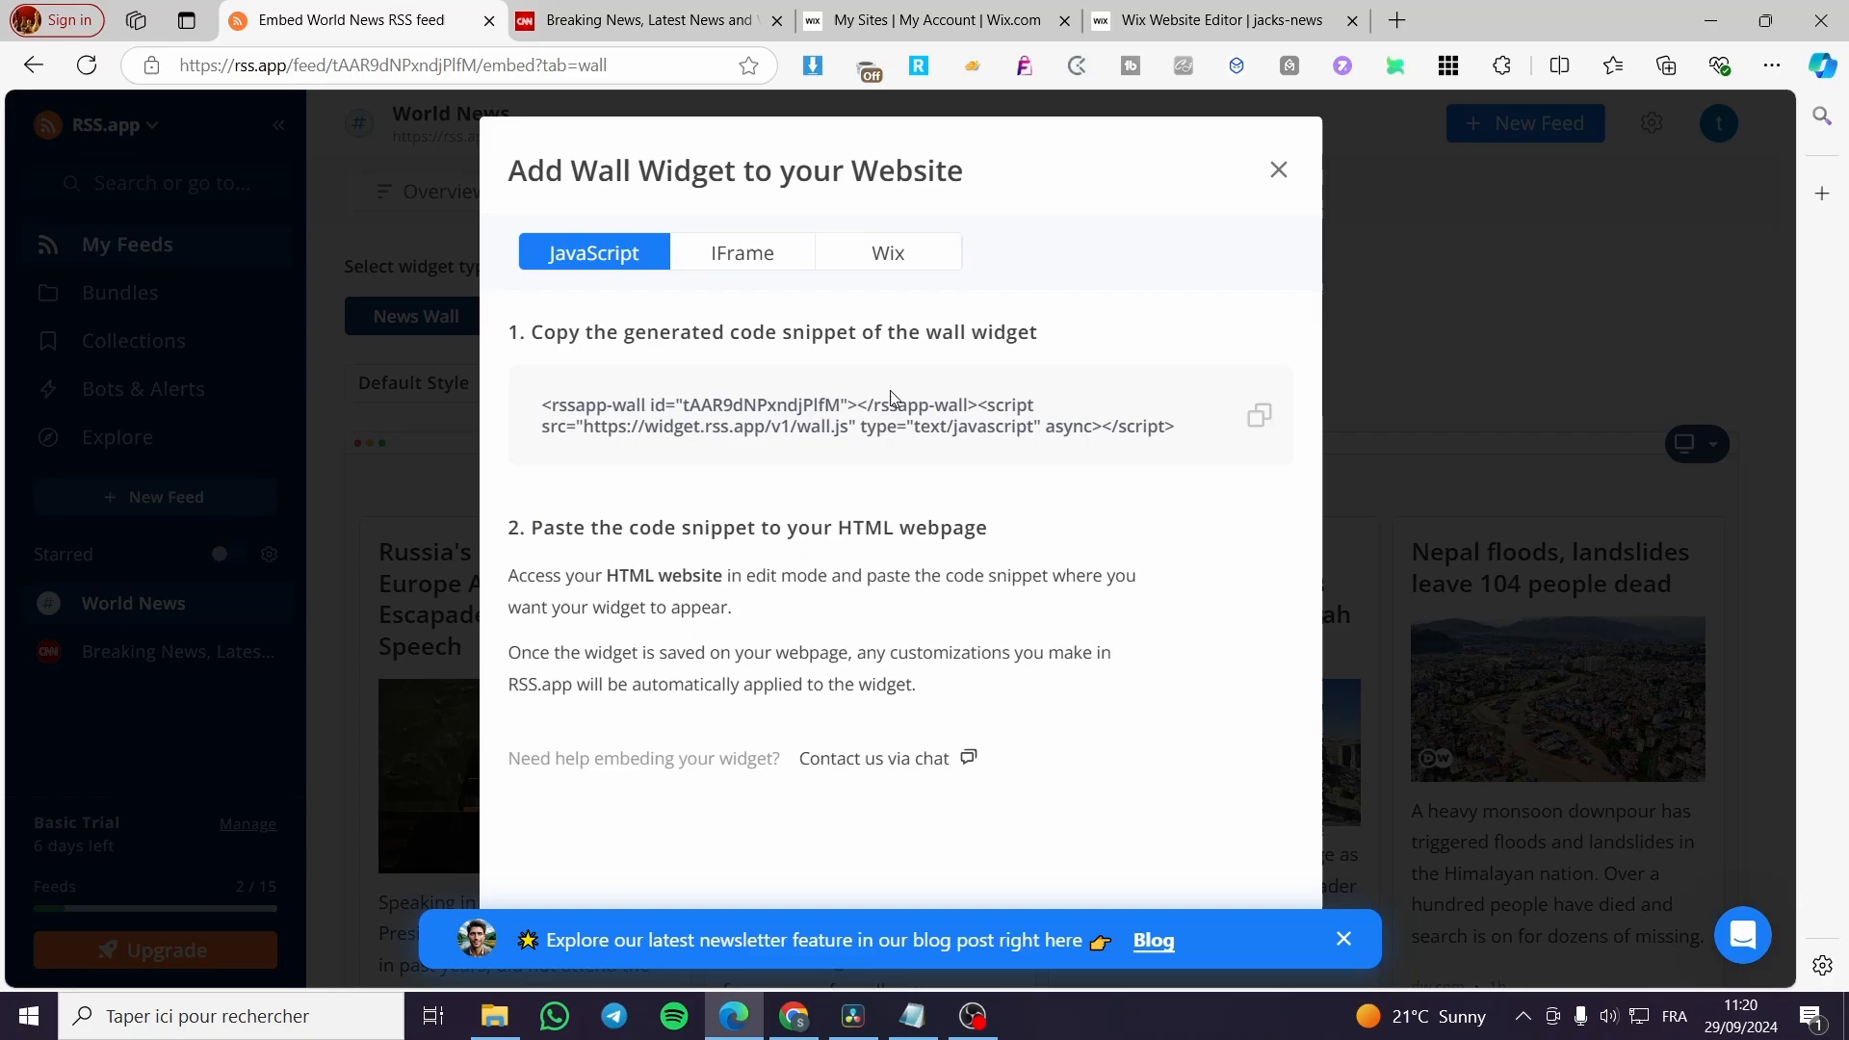
{"action": "left_click", "coordinate": [881, 261]}
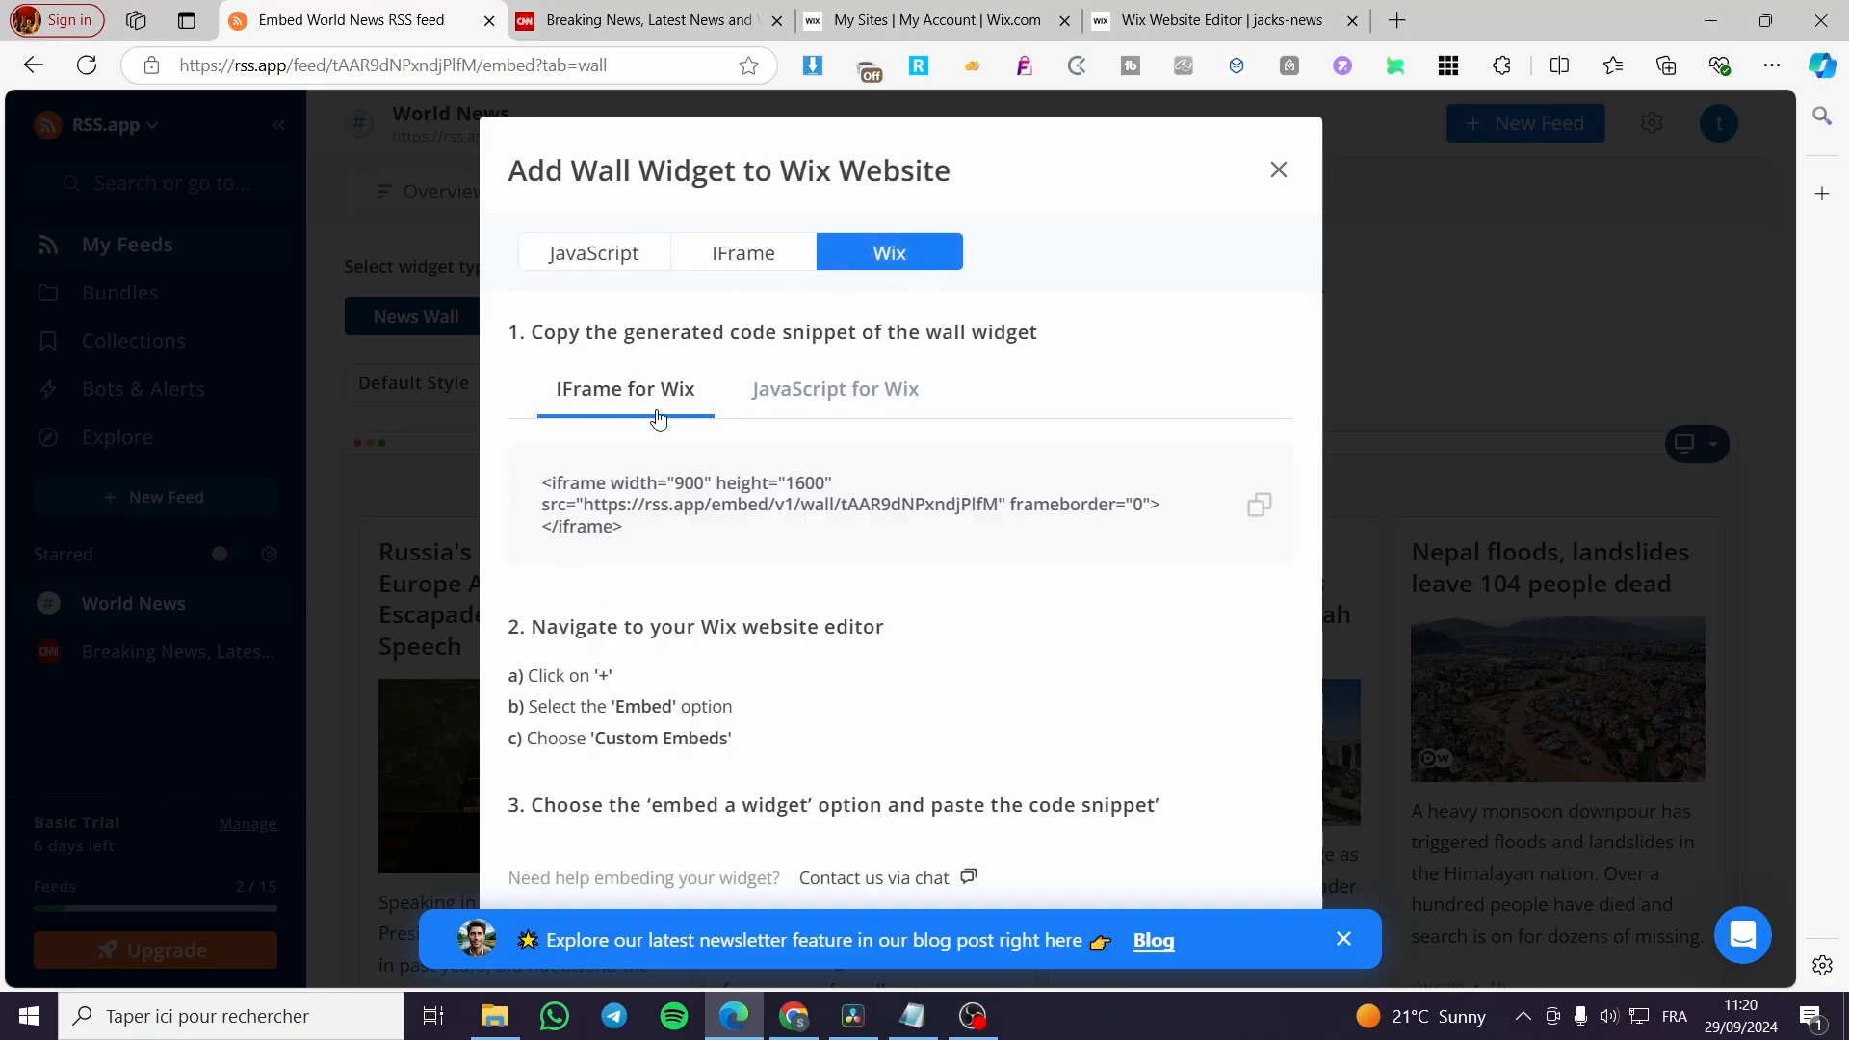
{"action": "left_click", "coordinate": [909, 408]}
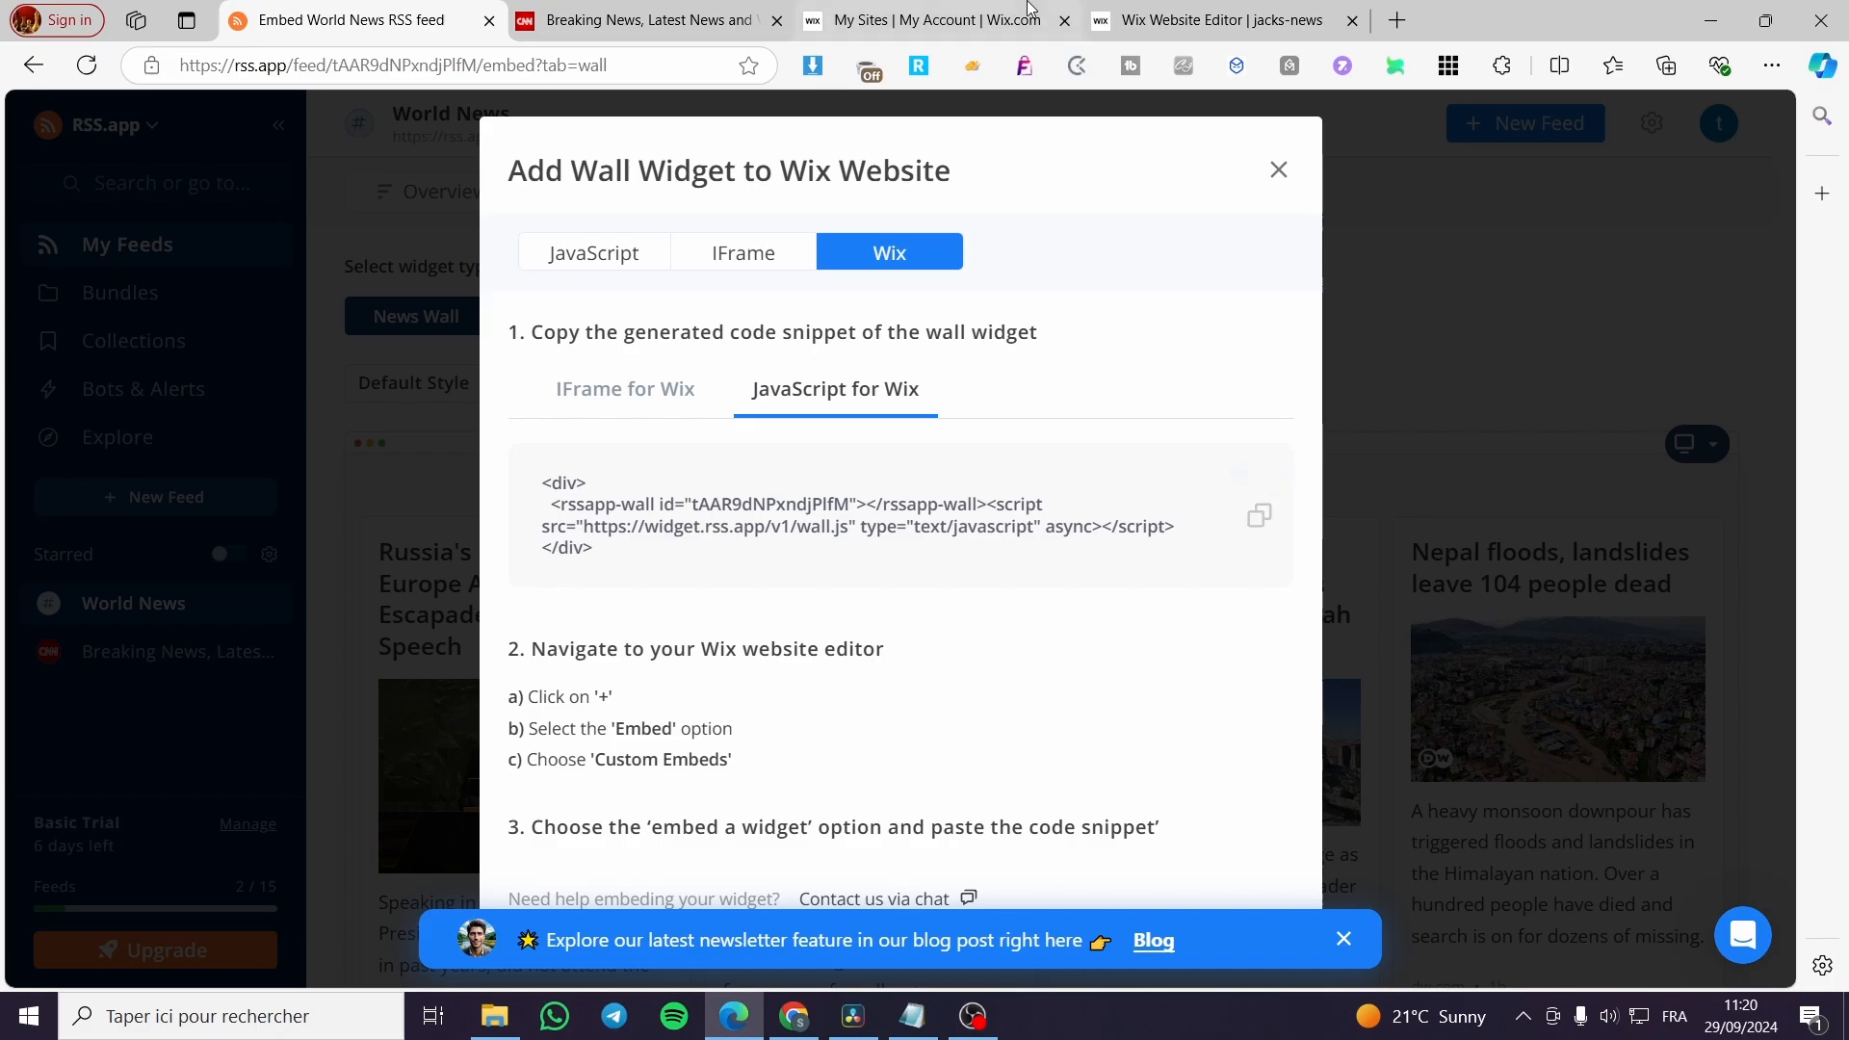
Switch to the Wix editor and add an Embed HTML element below the CNN feed on the home page.
{"action": "left_click", "coordinate": [1218, 21]}
{"action": "scroll", "coordinate": [581, 671], "scroll_direction": "down", "scroll_amount": 4}
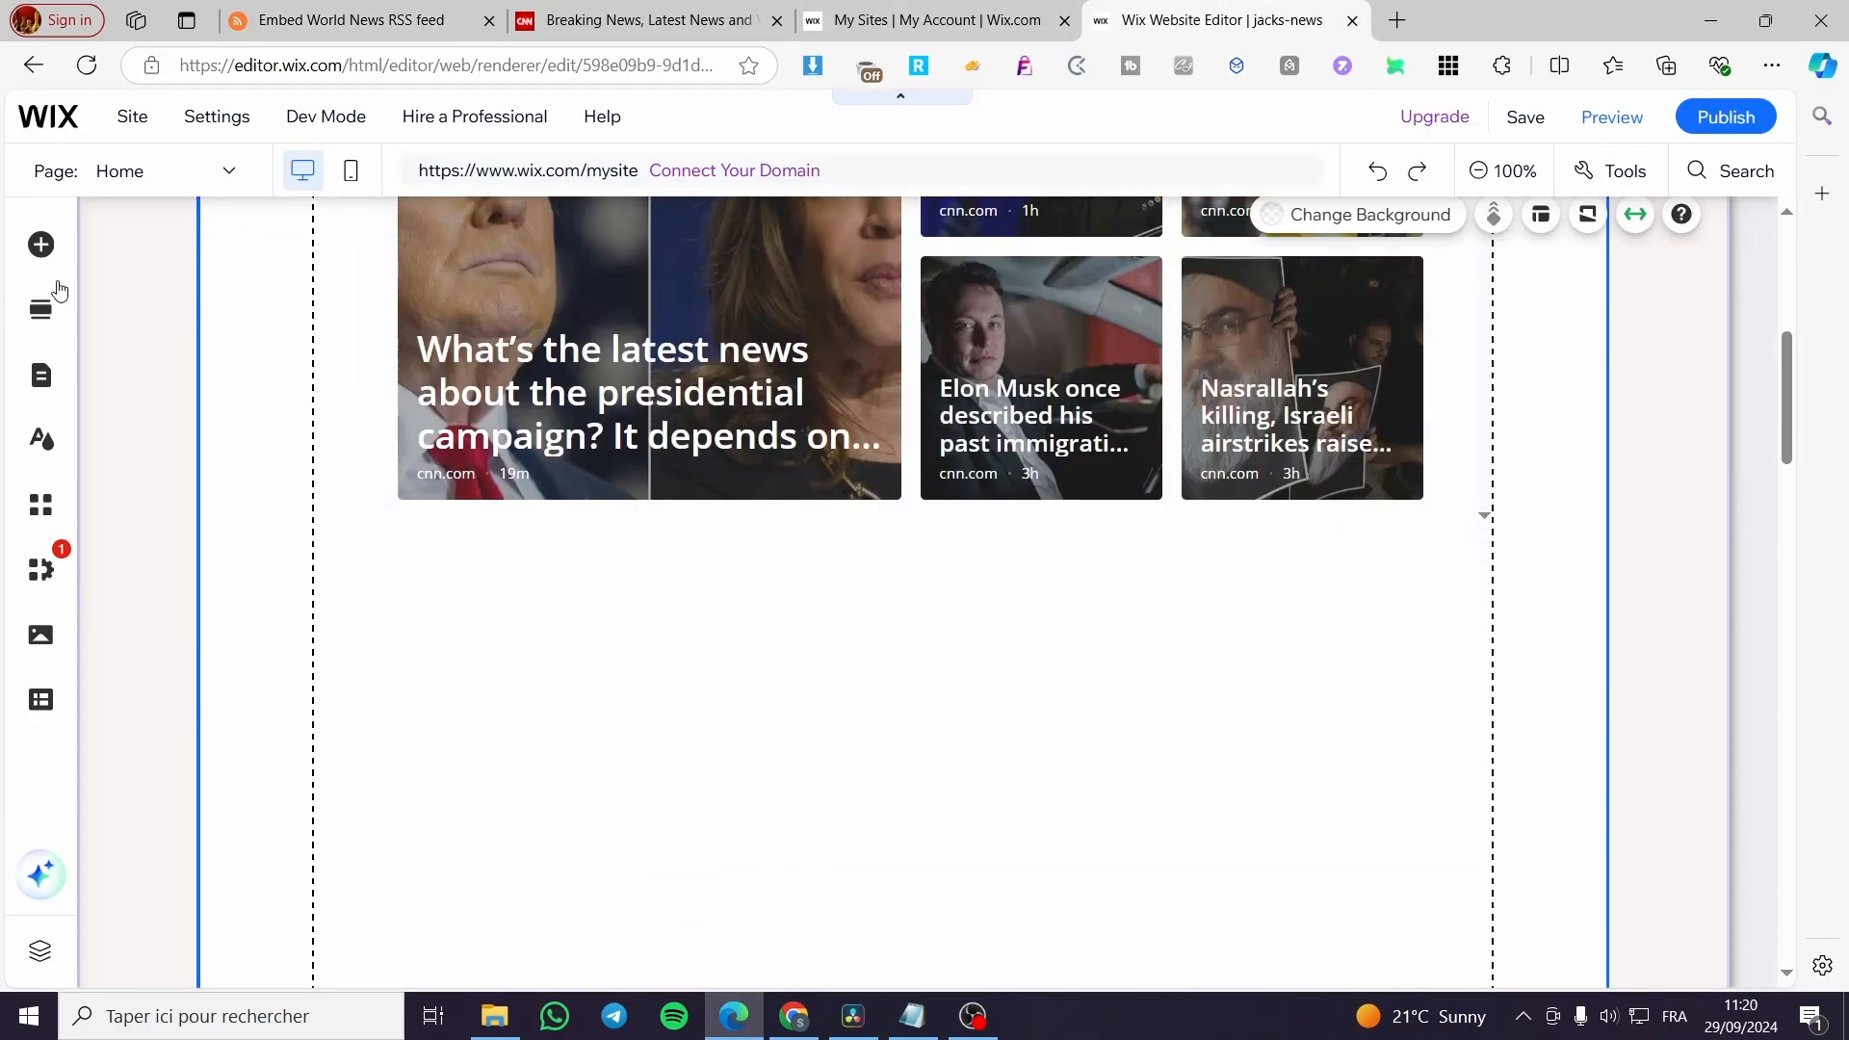
{"action": "left_click", "coordinate": [41, 244]}
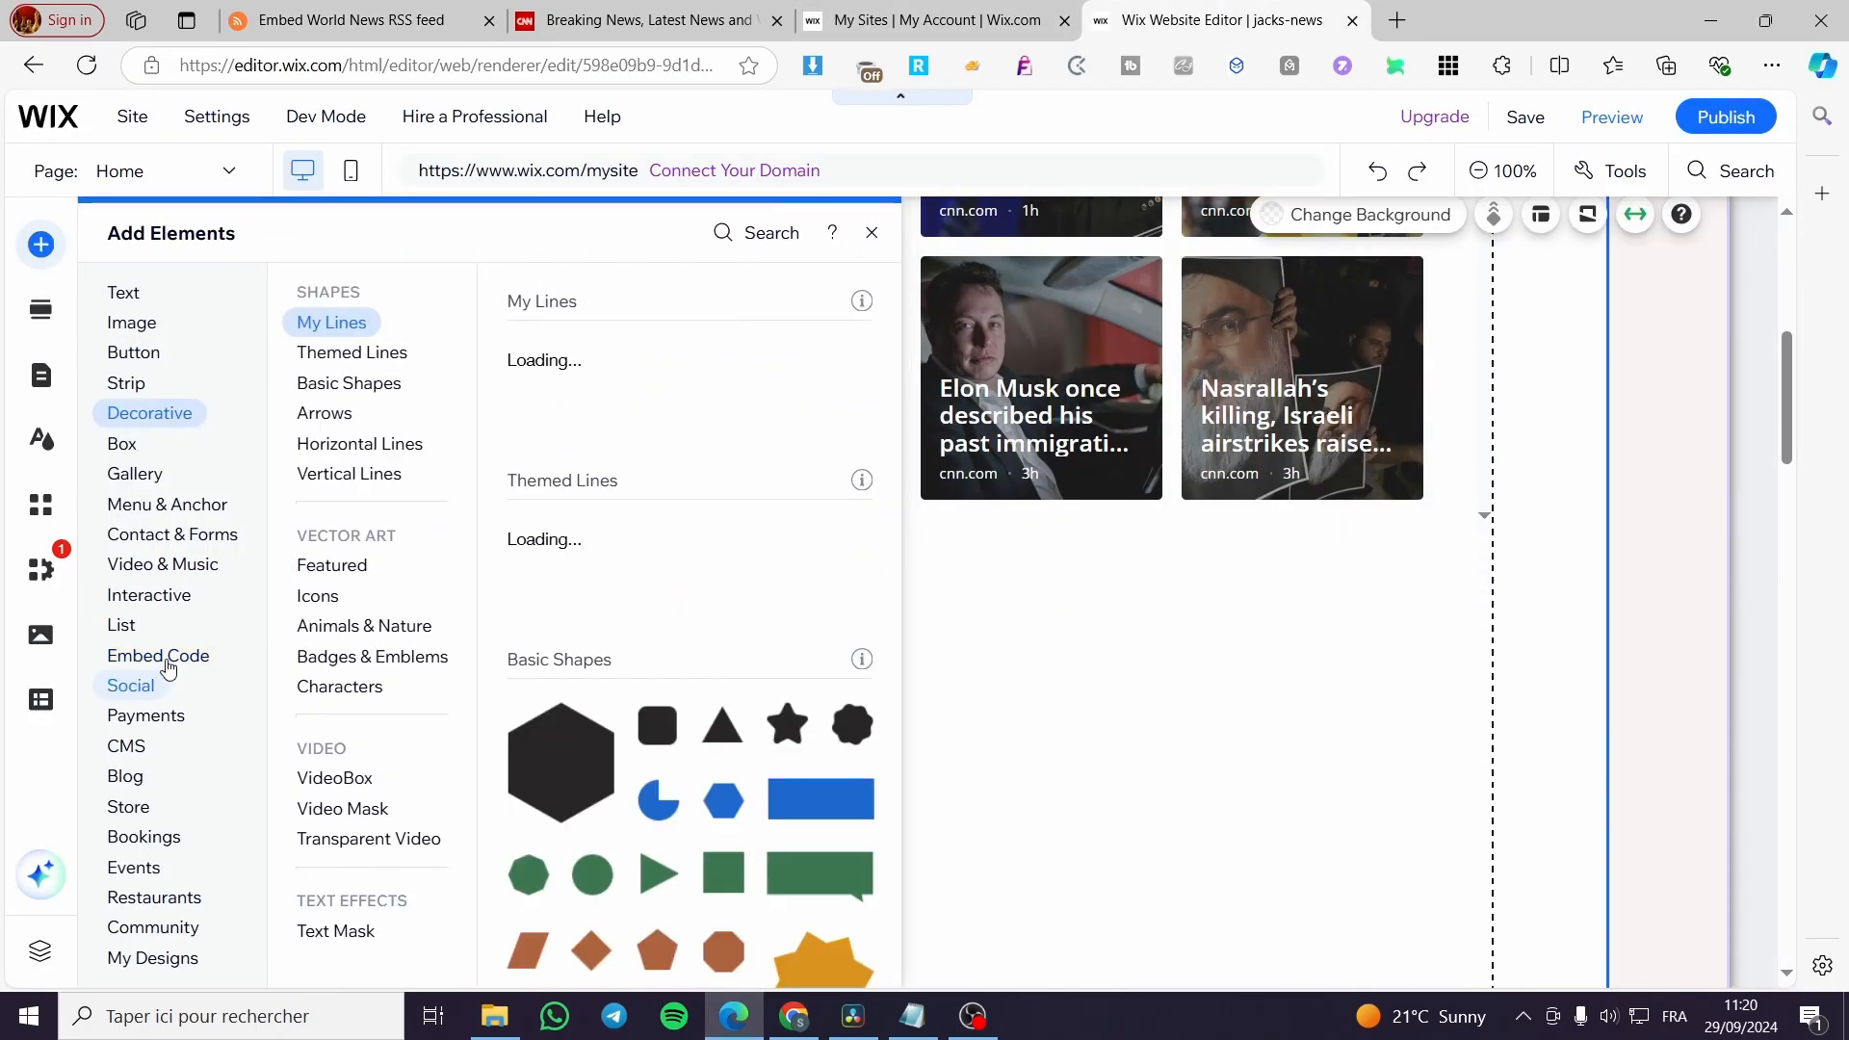
{"action": "left_click", "coordinate": [159, 658]}
{"action": "left_click", "coordinate": [660, 566]}
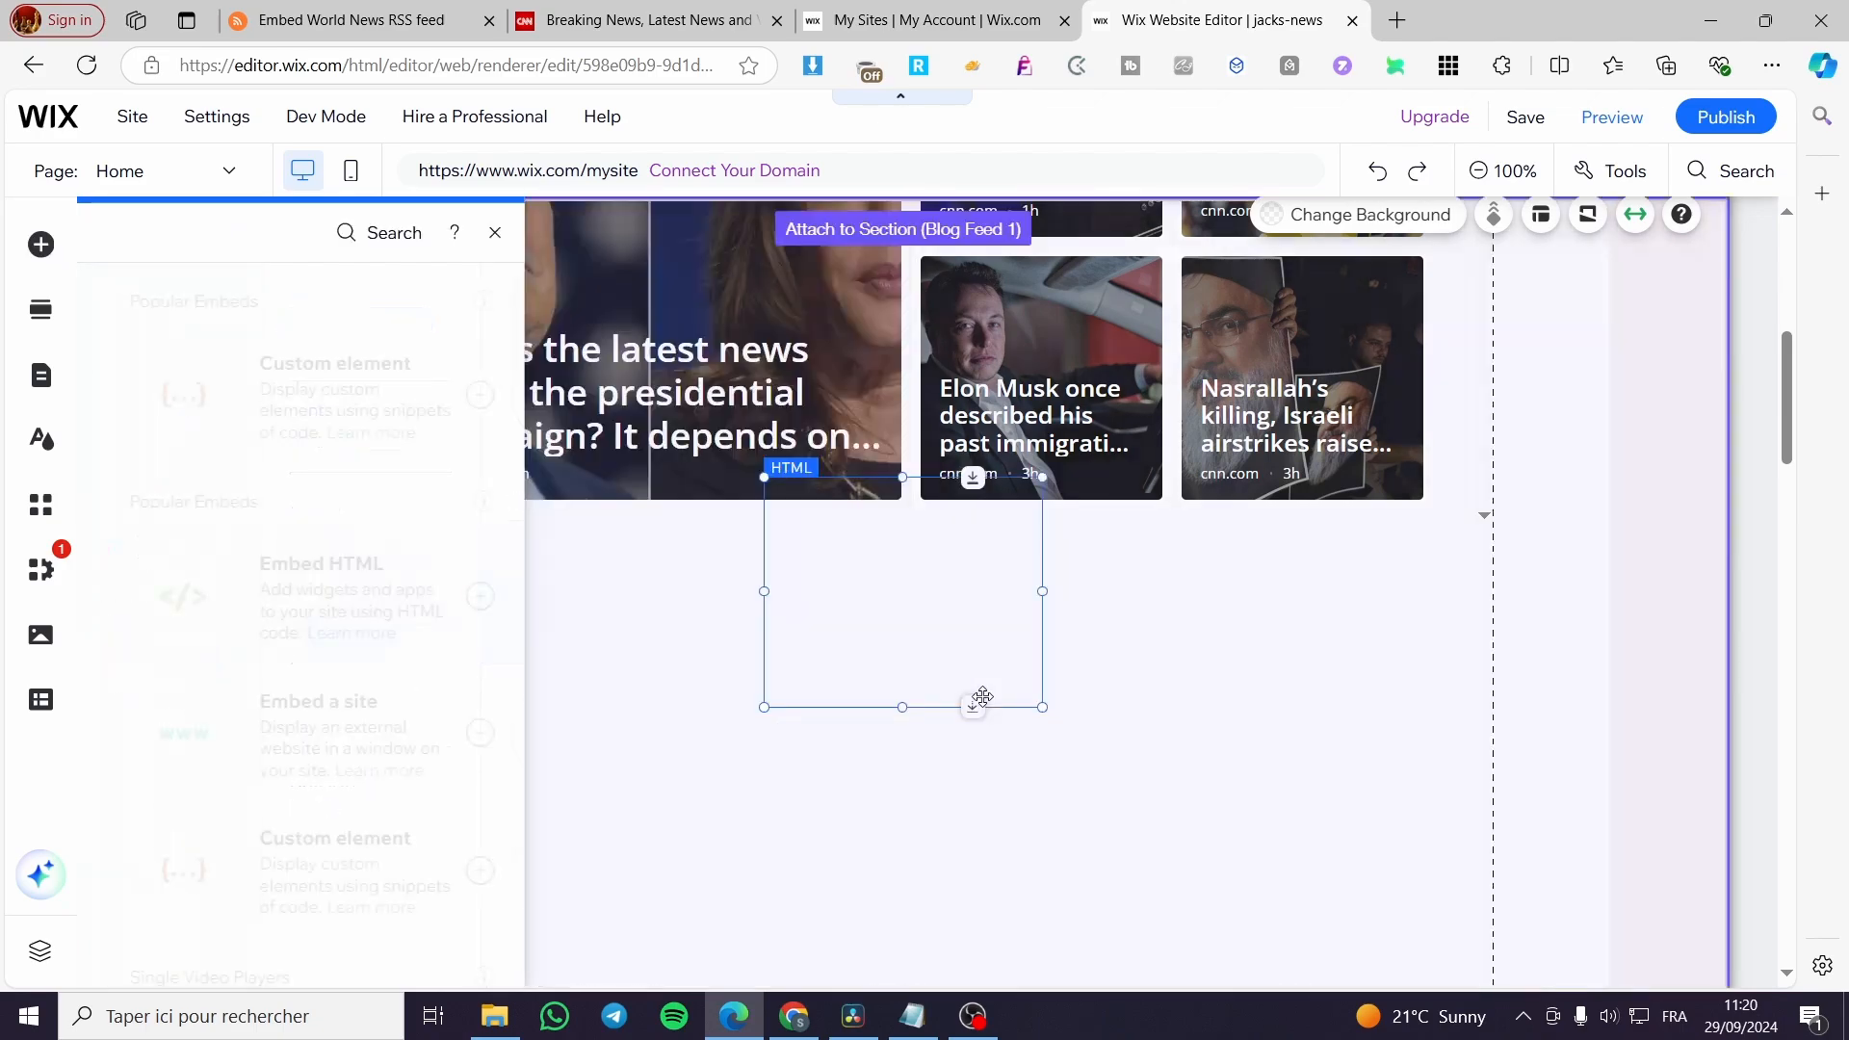
{"action": "key", "text": "ctrl+v"}
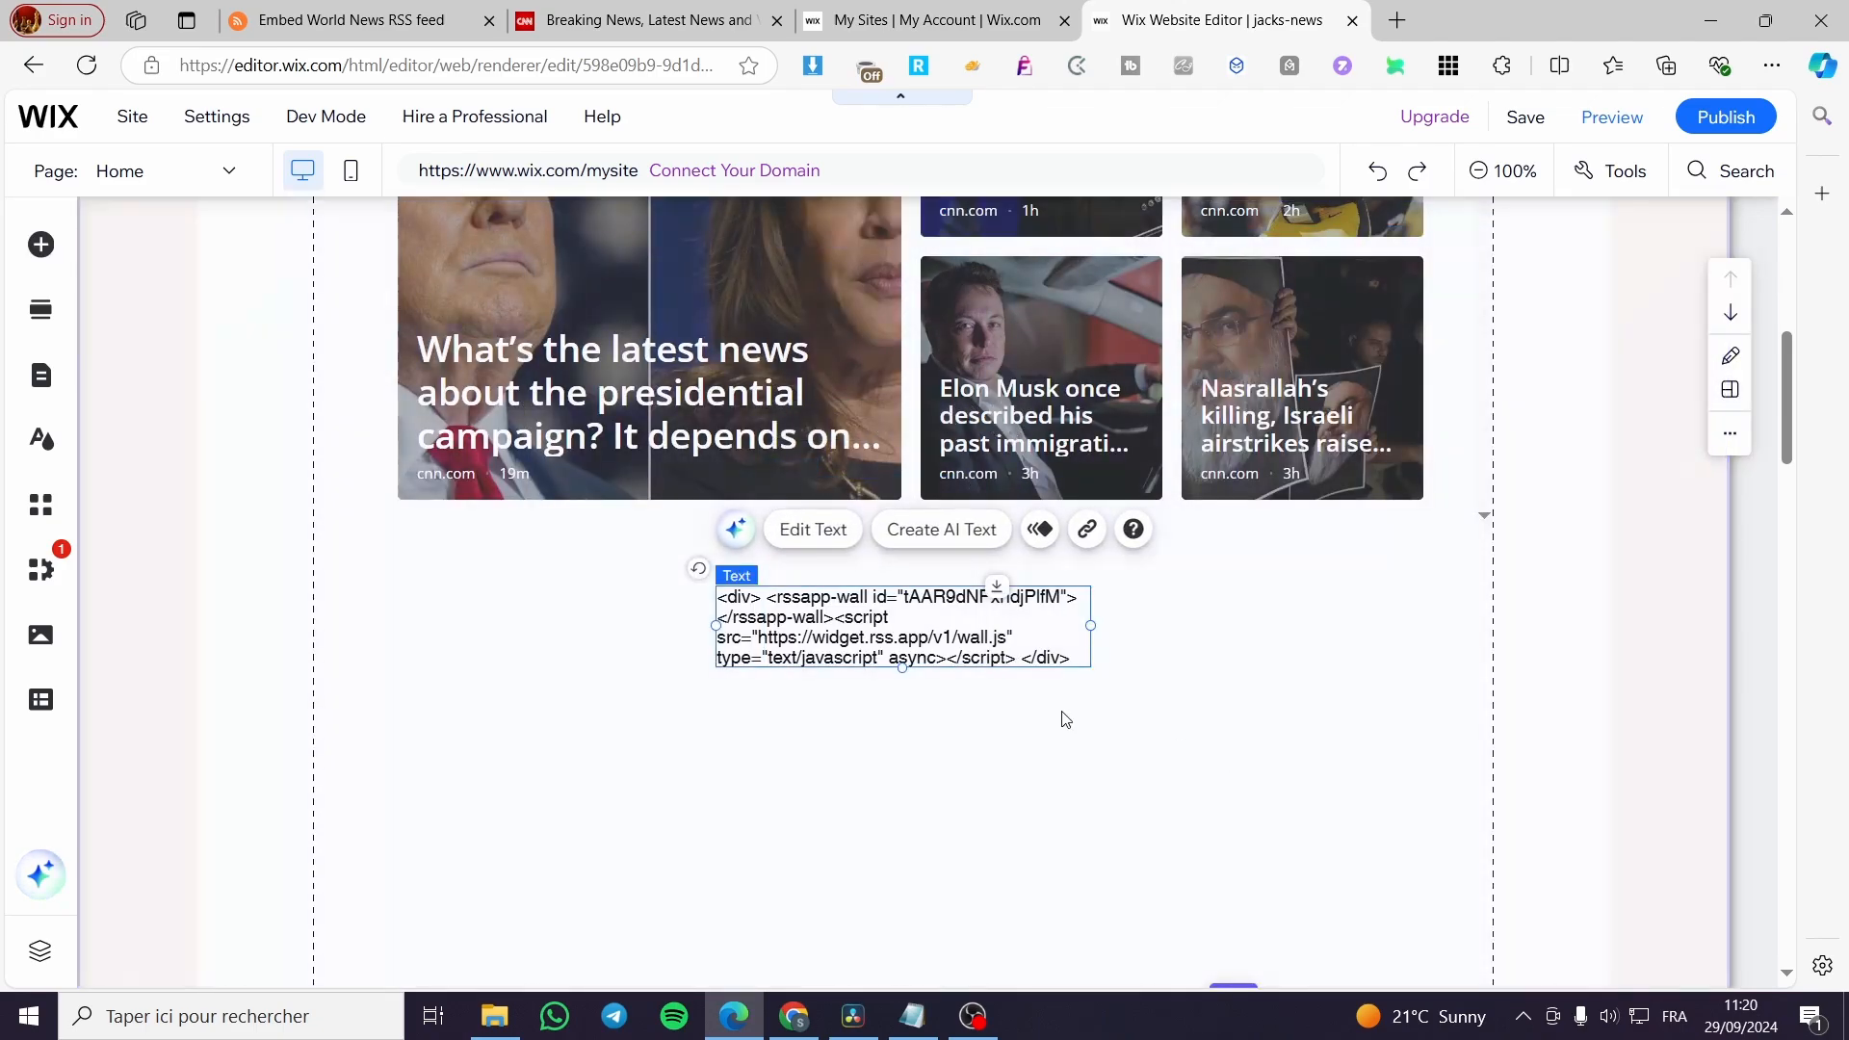
{"action": "double_click", "coordinate": [902, 637]}
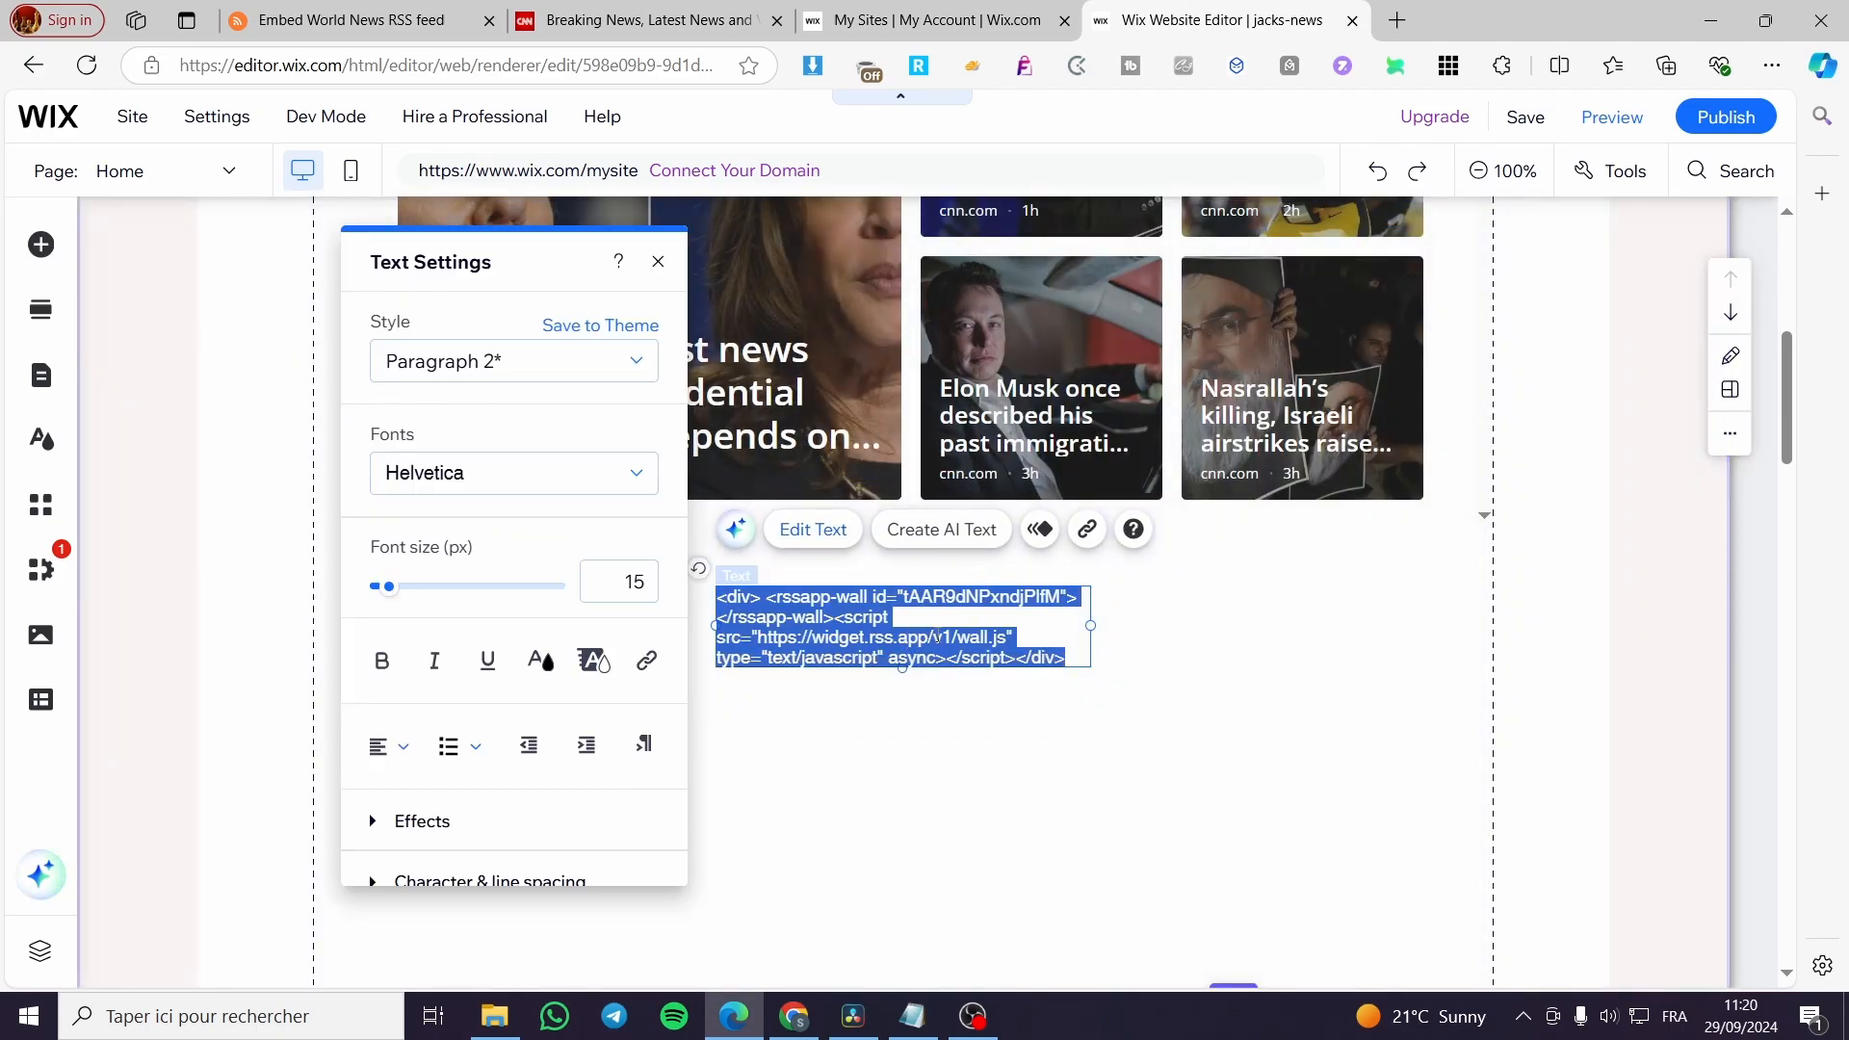
{"action": "key", "text": "BackSpace"}
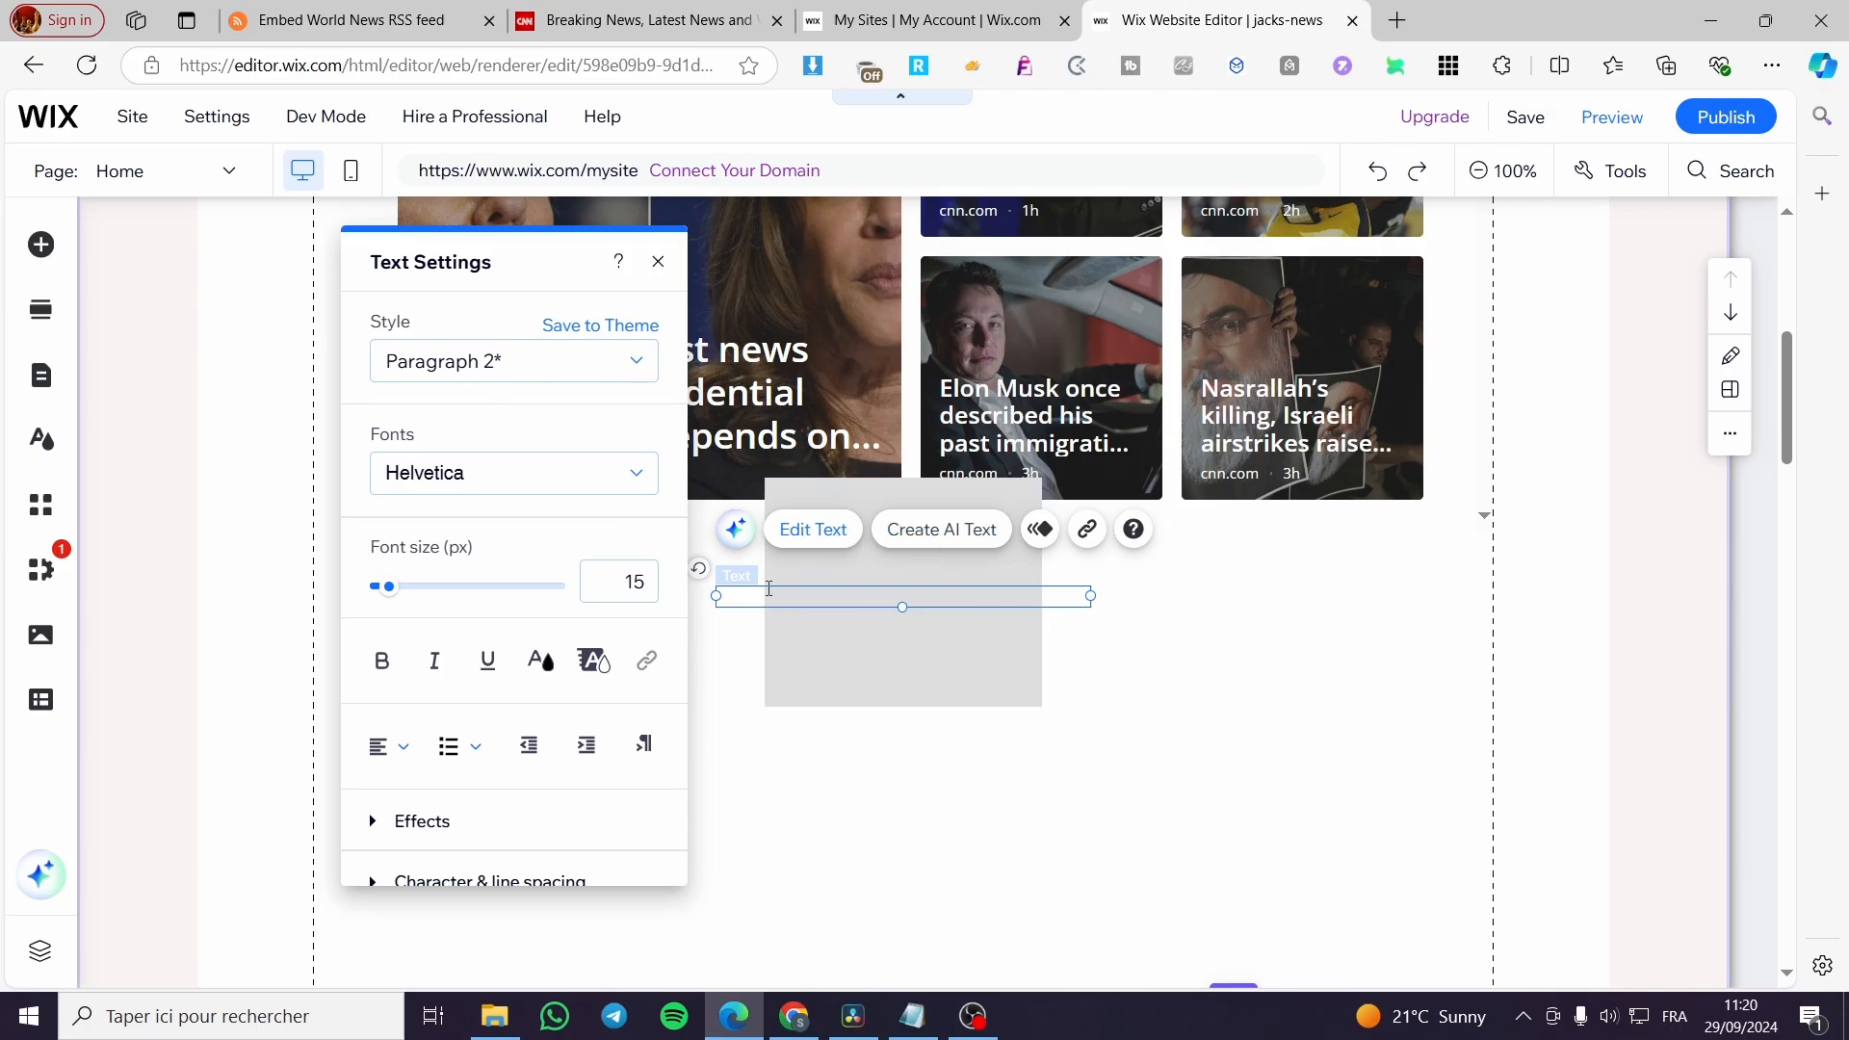
{"action": "left_click", "coordinate": [962, 702]}
Paste the copied World News wall widget code into the new HTML embed, and update it.
{"action": "left_click", "coordinate": [963, 684]}
{"action": "left_click", "coordinate": [912, 591]}
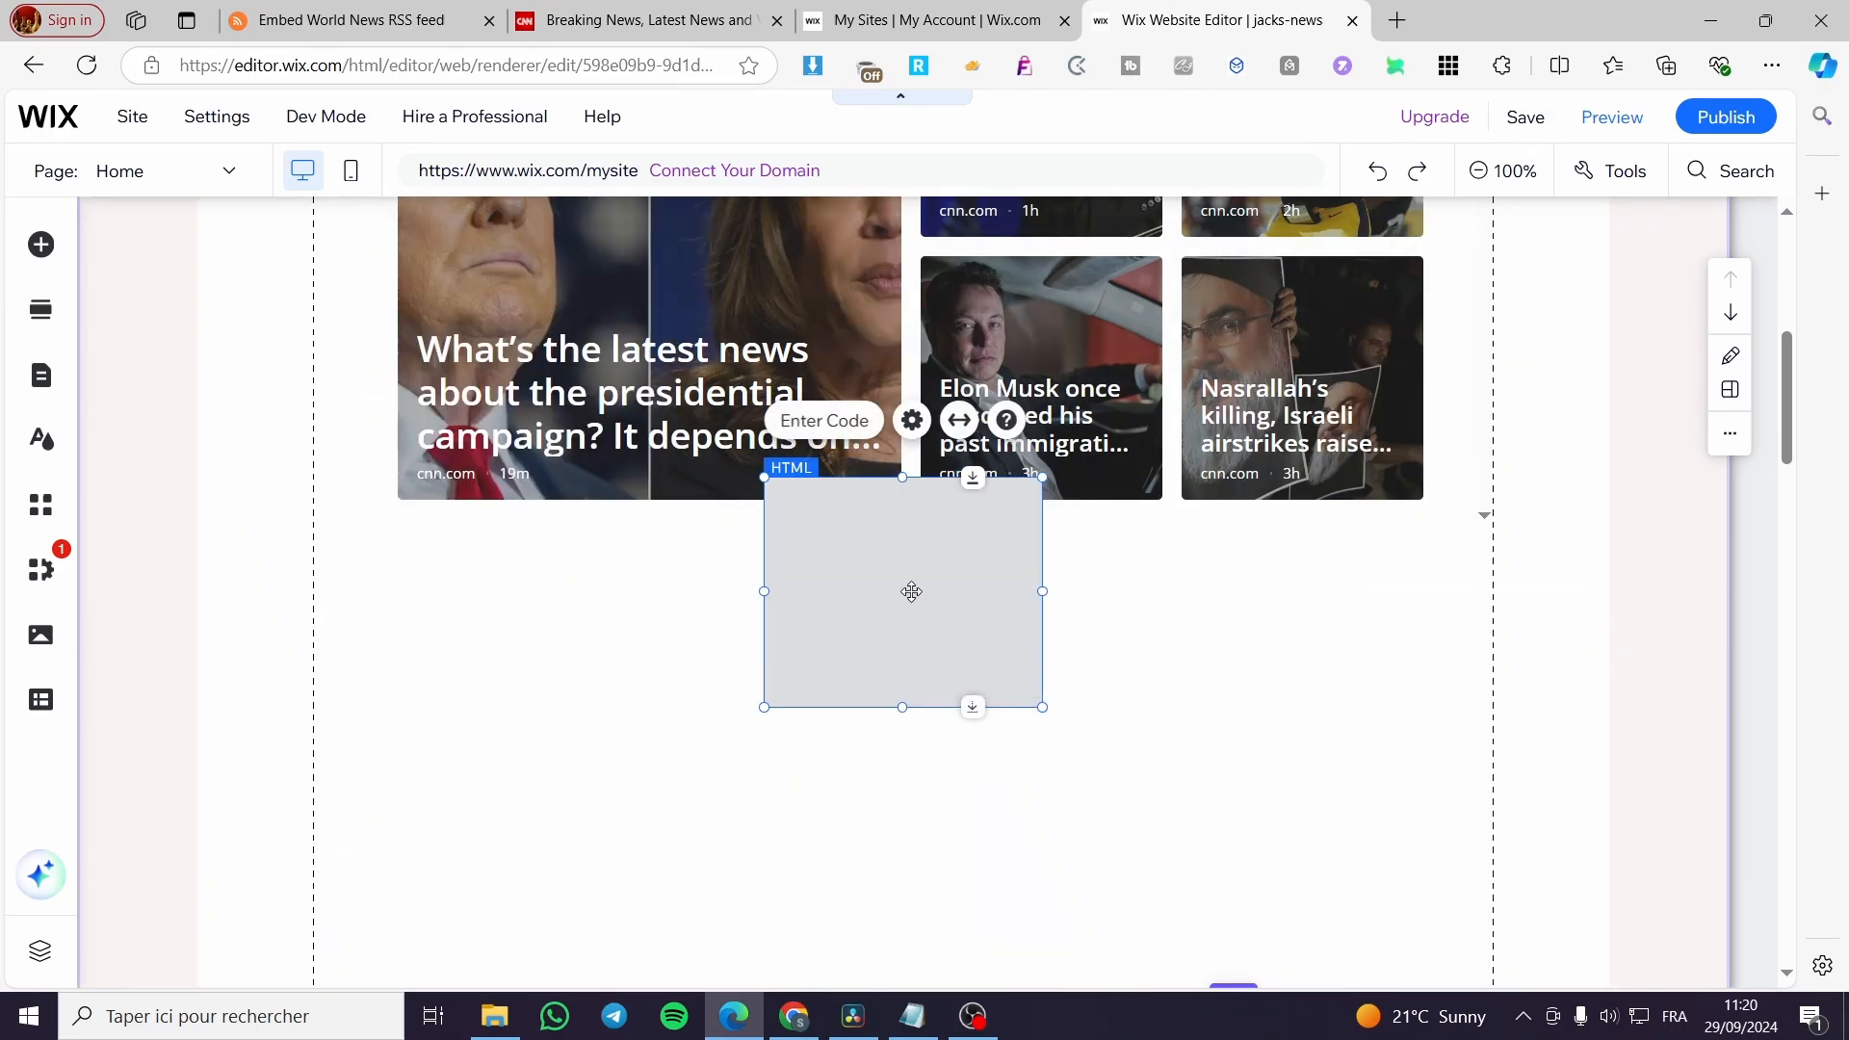
{"action": "double_click", "coordinate": [912, 591]}
{"action": "left_click", "coordinate": [1139, 574]}
{"action": "type", "text": "<div>   <rssapp-wall id=\"tAAR9dNPxndjPlfM\"></rssapp-wall><script src=\"https://widget.rss.app/v1/wall.js\" type=\"text/javascript\" async></script> </div>"}
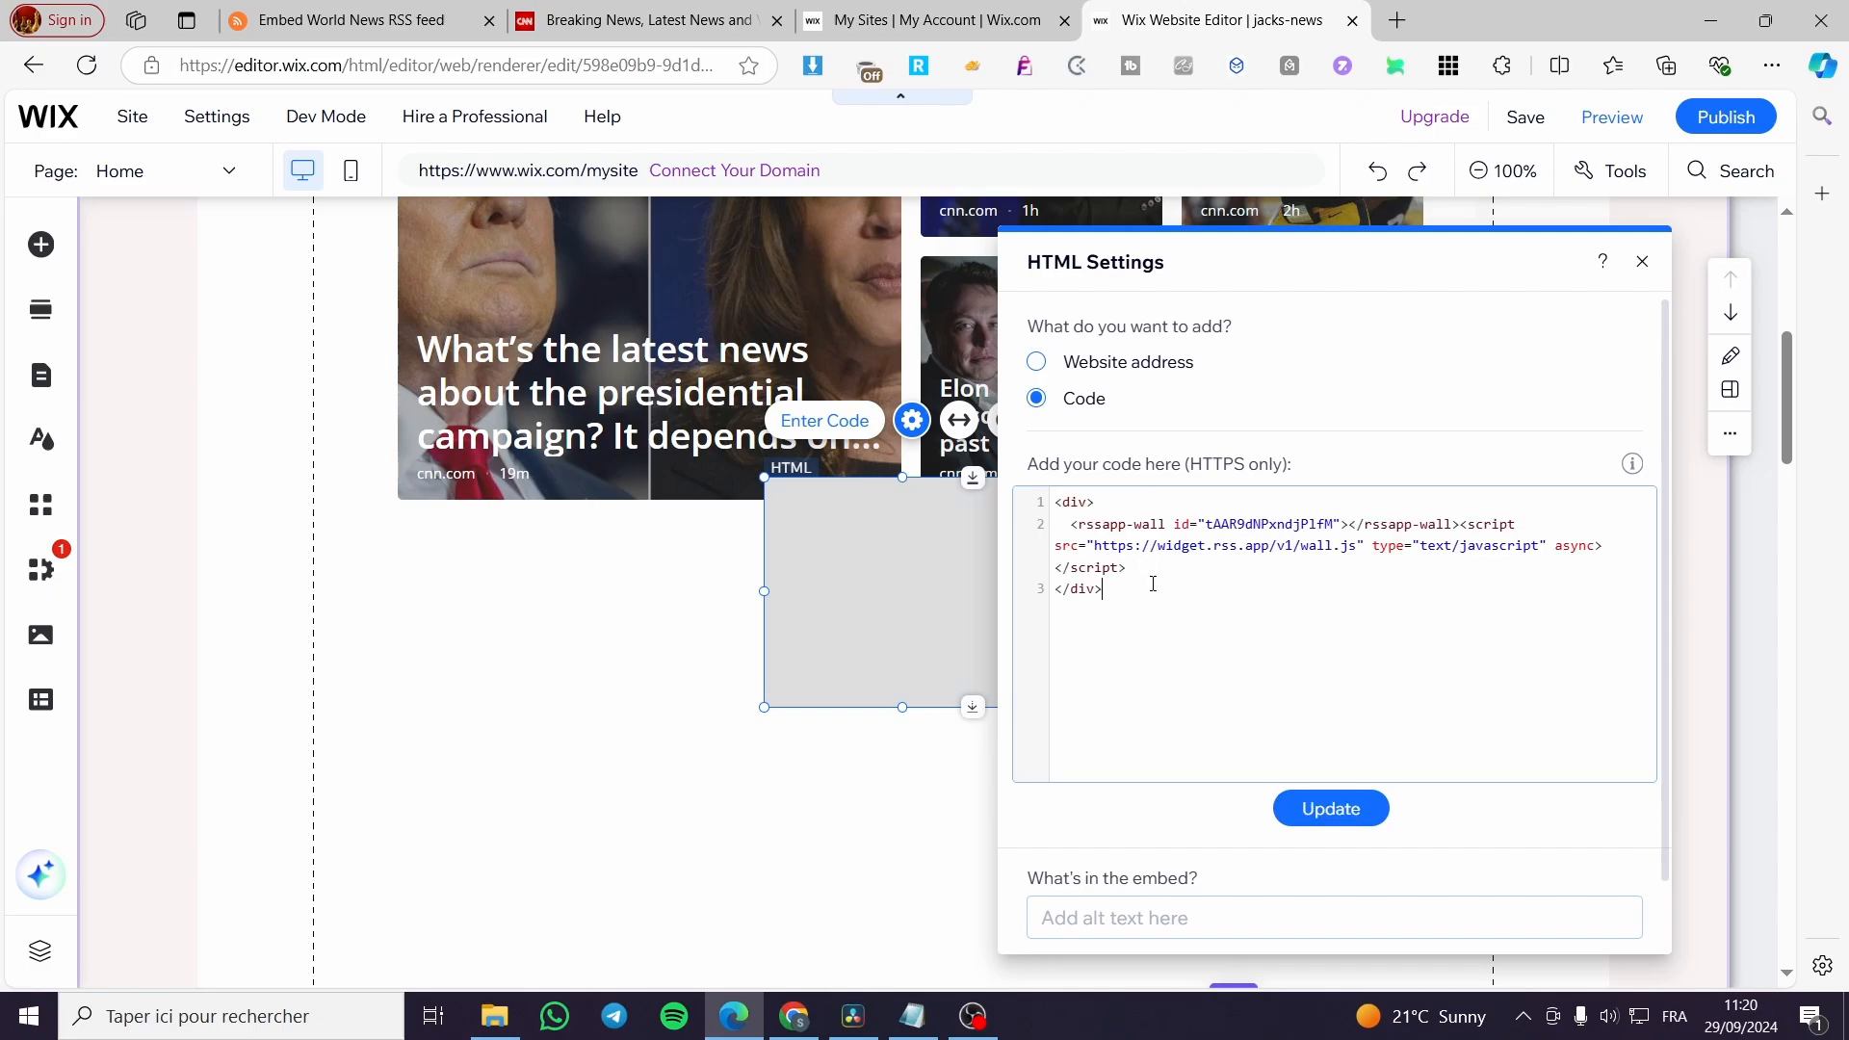
{"action": "left_click", "coordinate": [1349, 805]}
{"action": "left_click", "coordinate": [1642, 263]}
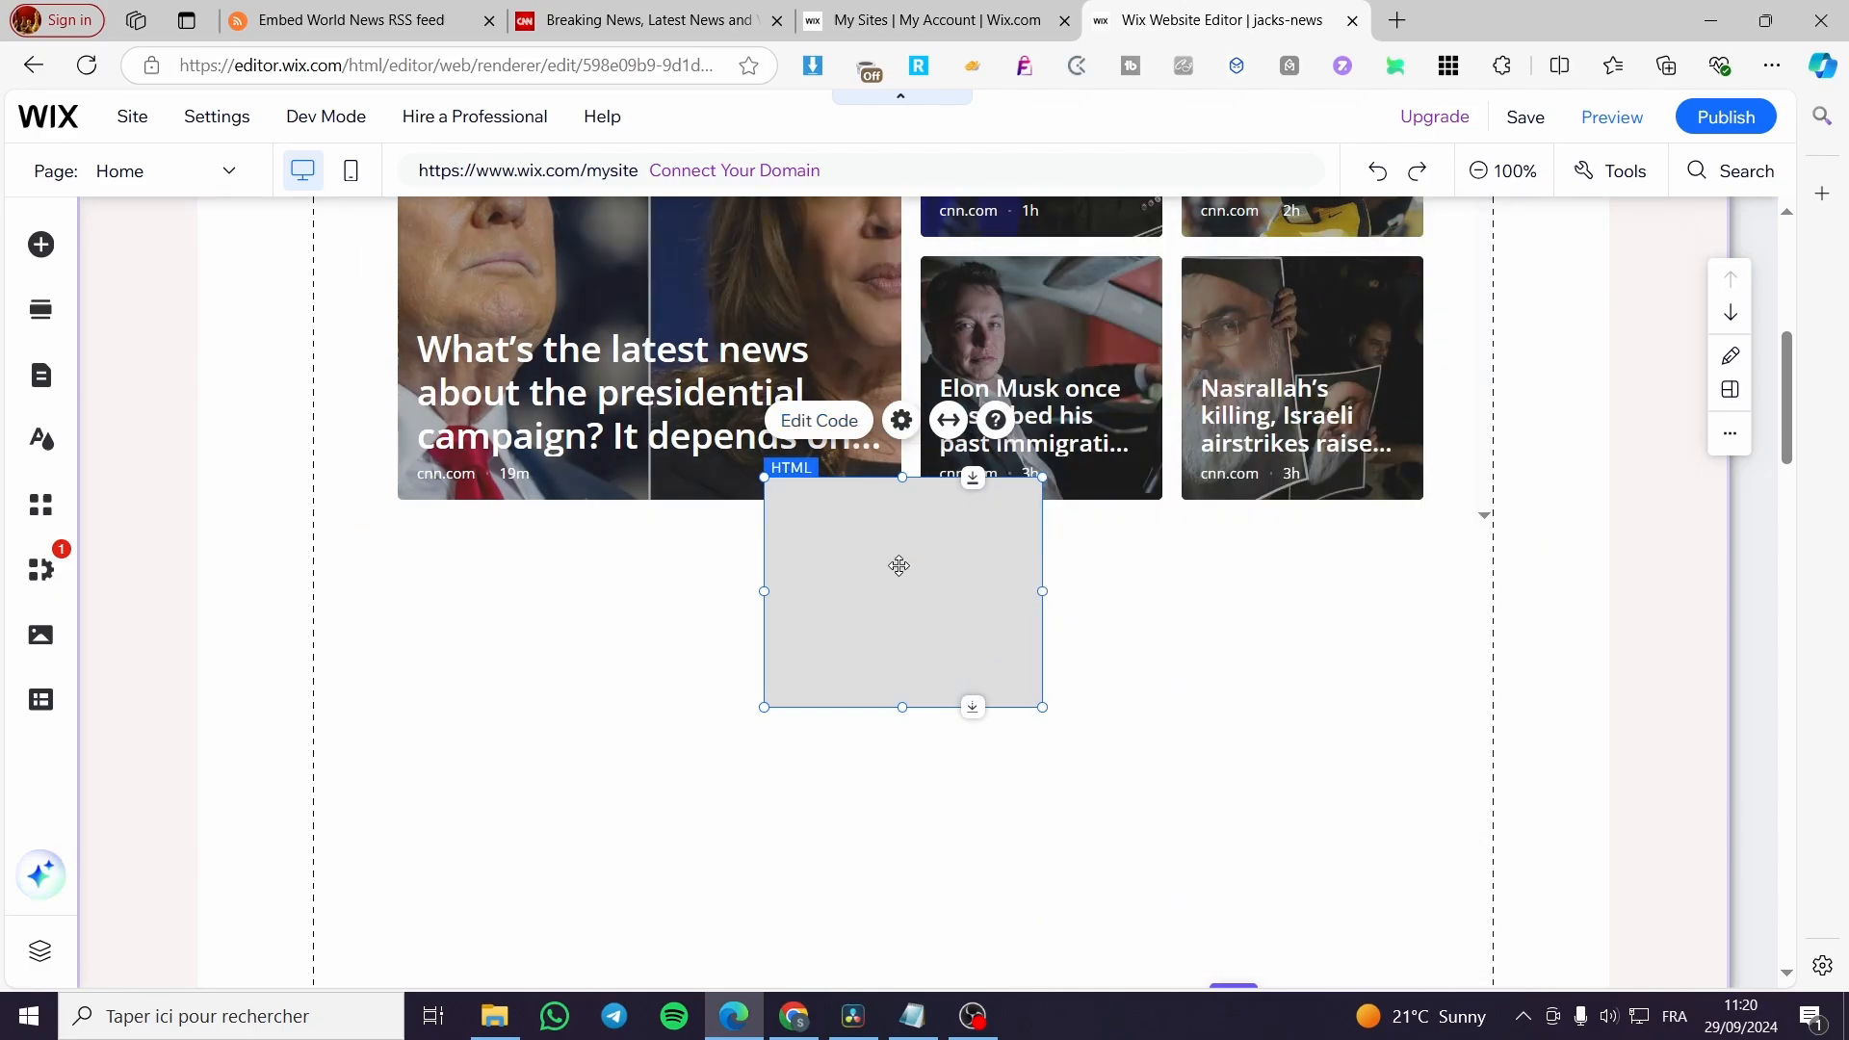
Align the World News embed under the CNN feed, widen it to match the story cards, and extend its height down the page.
{"action": "left_click_drag", "start_coordinate": [900, 566], "coordinate": [532, 619]}
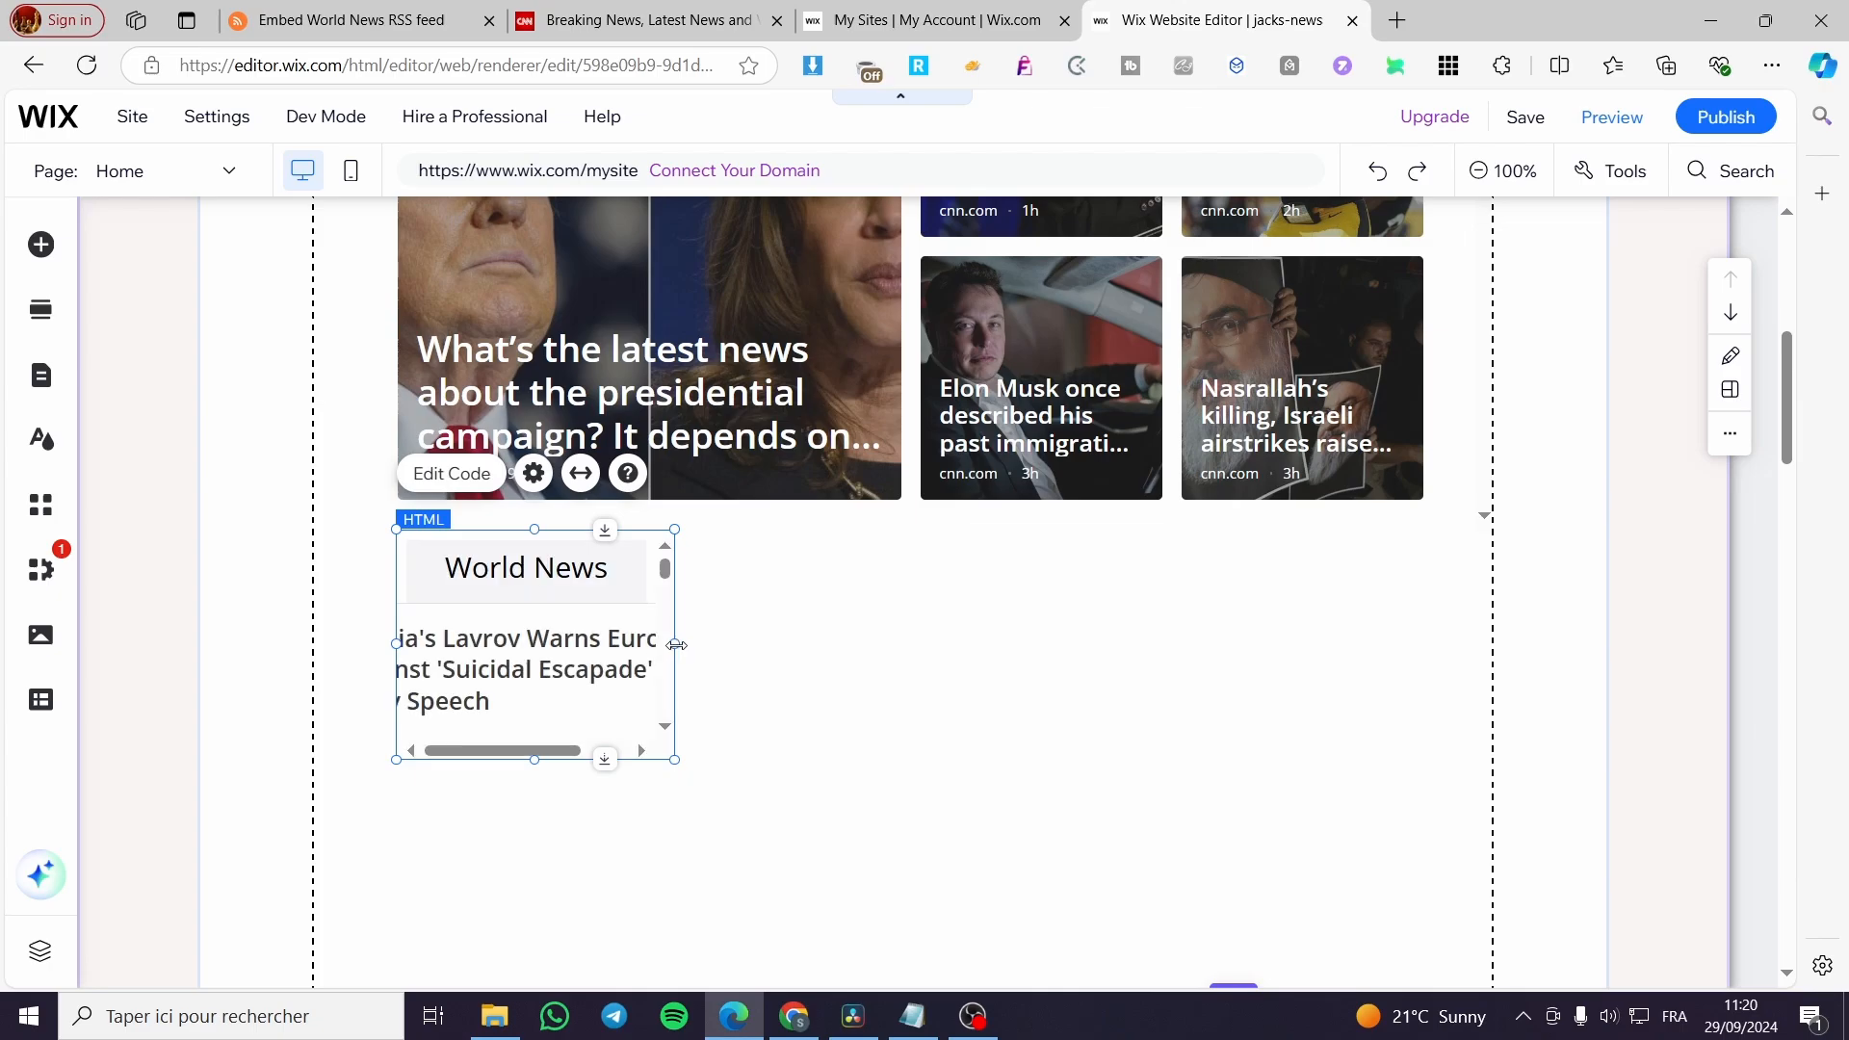
{"action": "left_click_drag", "start_coordinate": [674, 643], "coordinate": [1433, 667]}
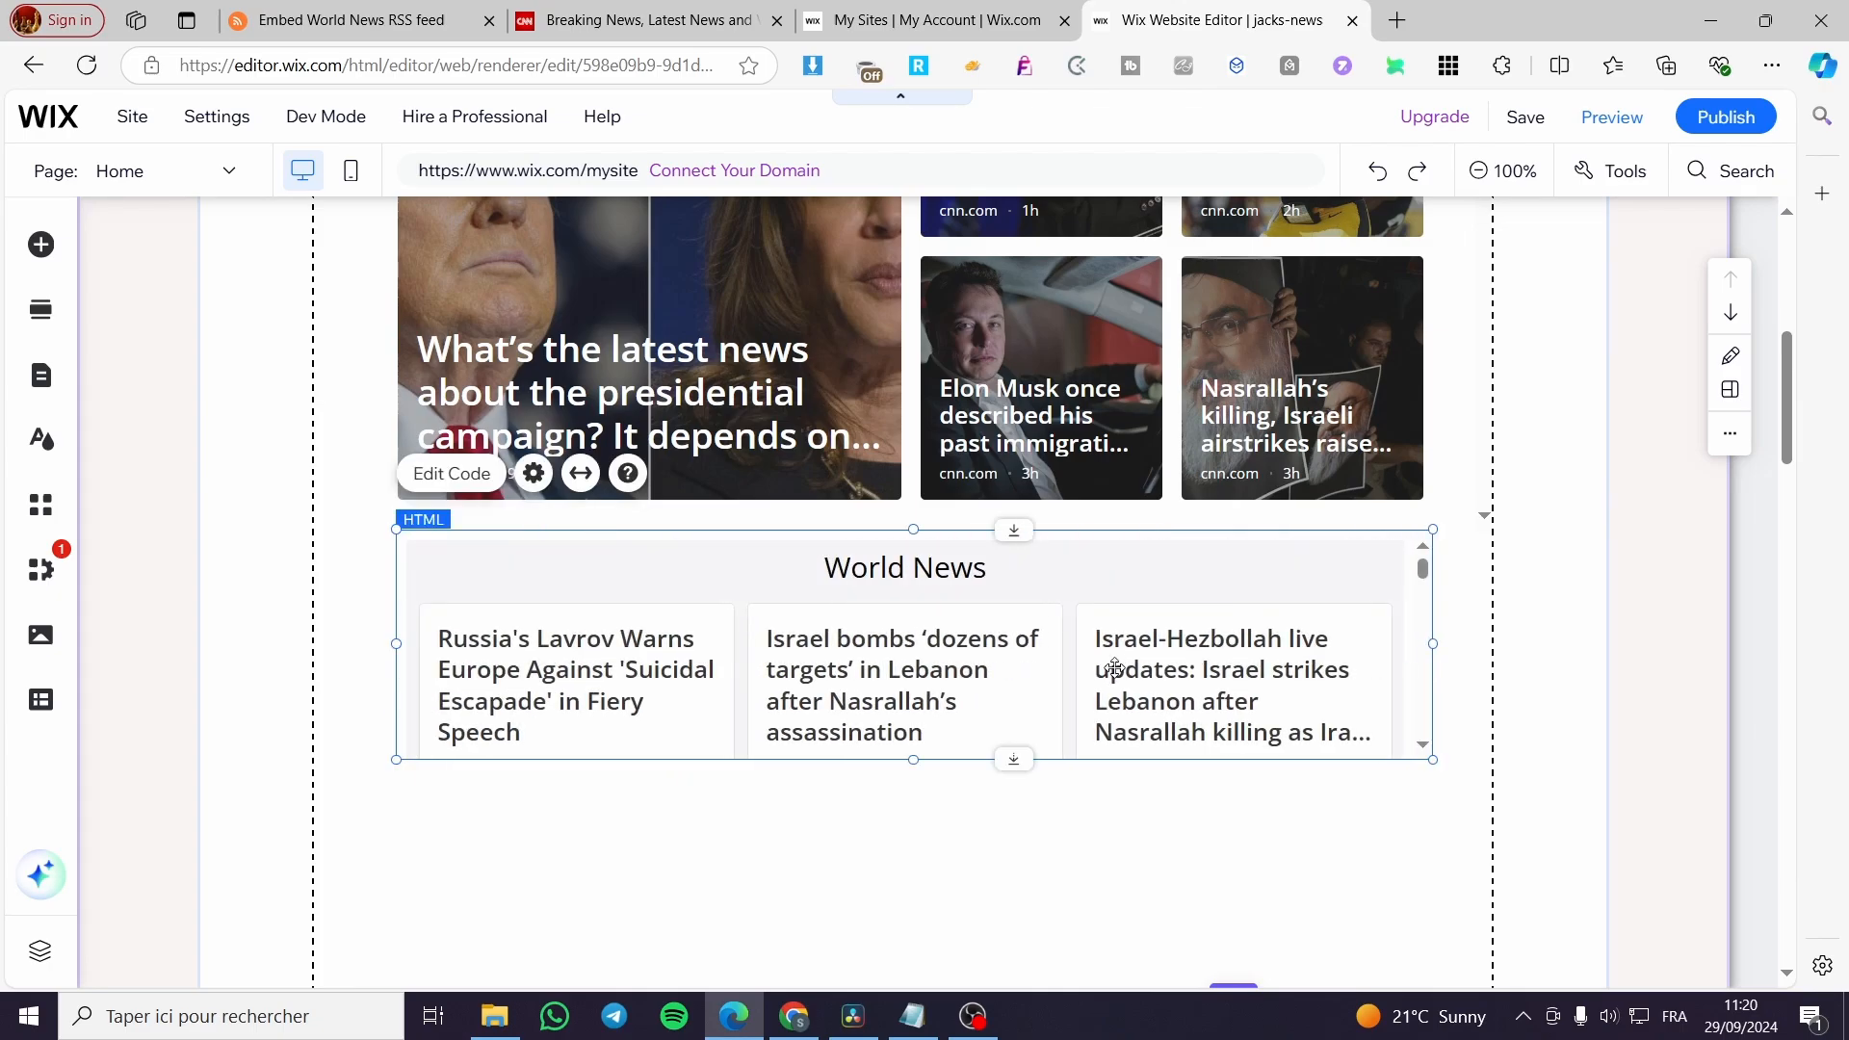
{"action": "scroll", "coordinate": [1059, 645], "scroll_direction": "down", "scroll_amount": 3}
{"action": "left_click_drag", "start_coordinate": [915, 399], "coordinate": [996, 667]}
{"action": "scroll", "coordinate": [1016, 871], "scroll_direction": "down", "scroll_amount": 5}
{"action": "scroll", "coordinate": [997, 668], "scroll_direction": "up", "scroll_amount": 20}
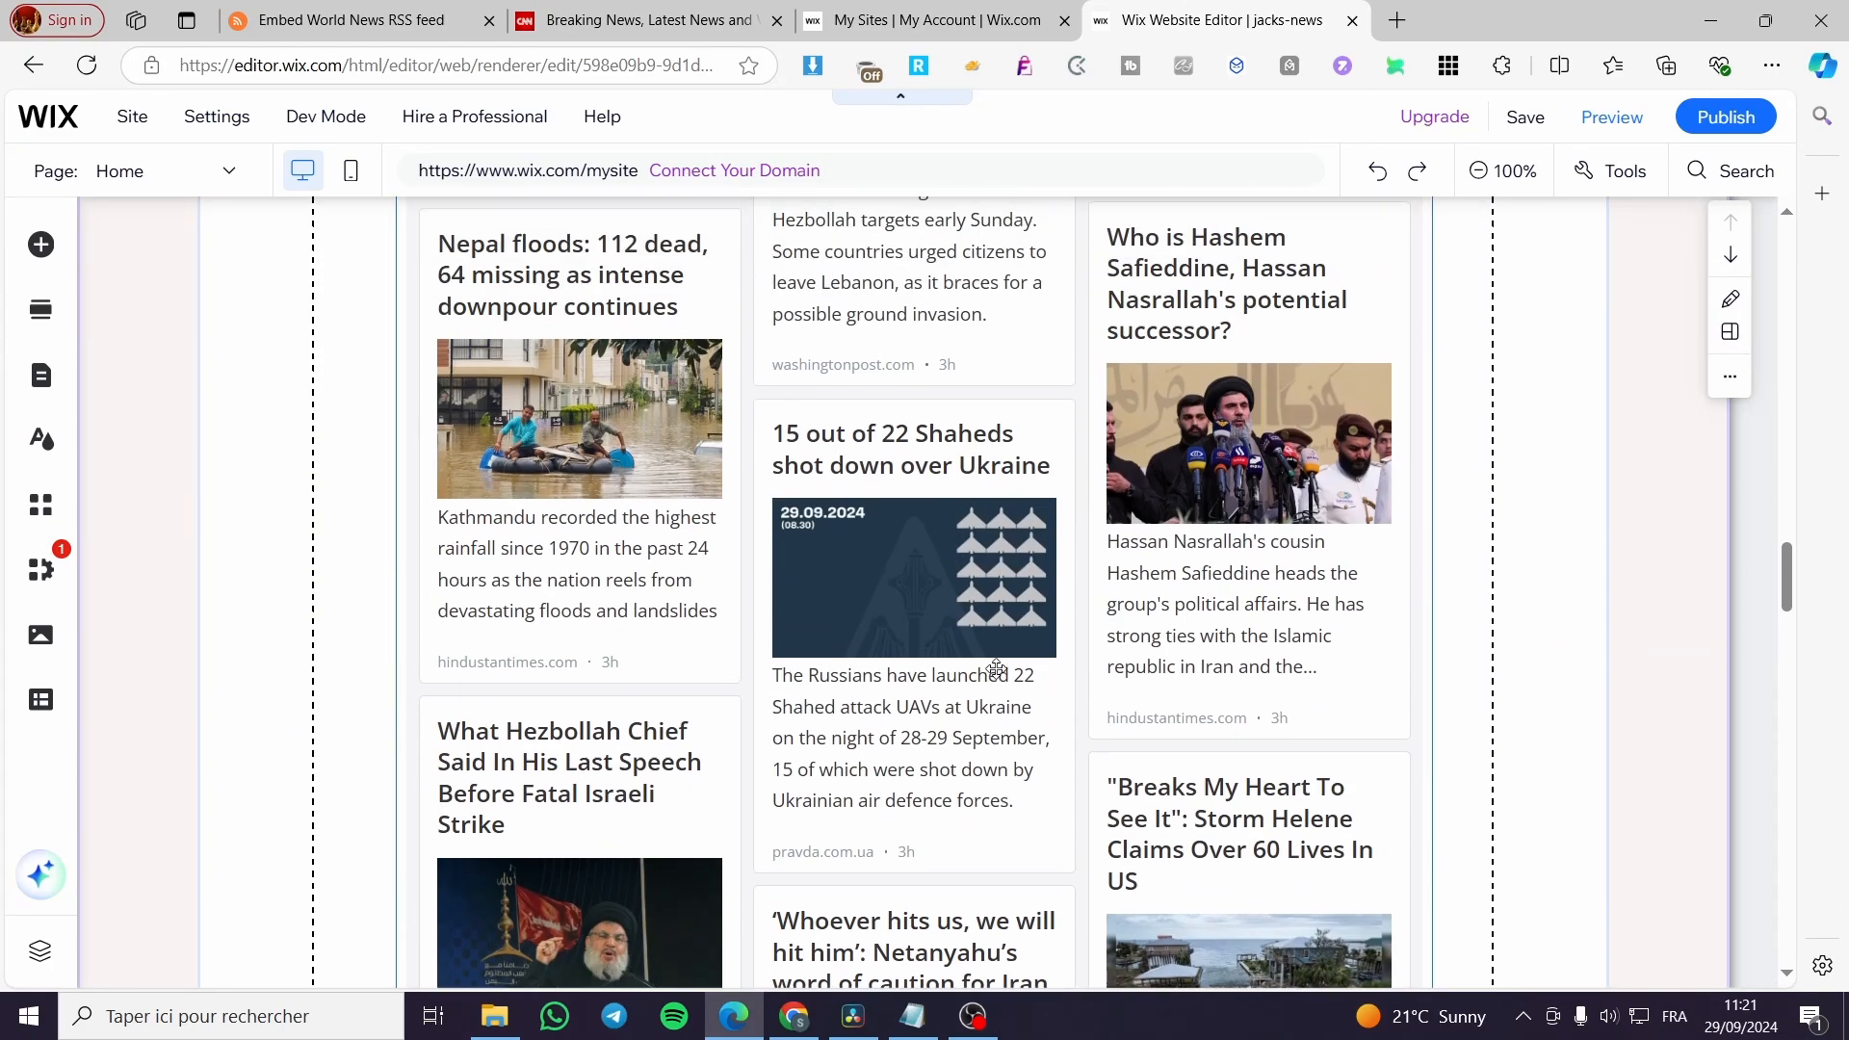
{"action": "scroll", "coordinate": [997, 668], "scroll_direction": "up", "scroll_amount": 8}
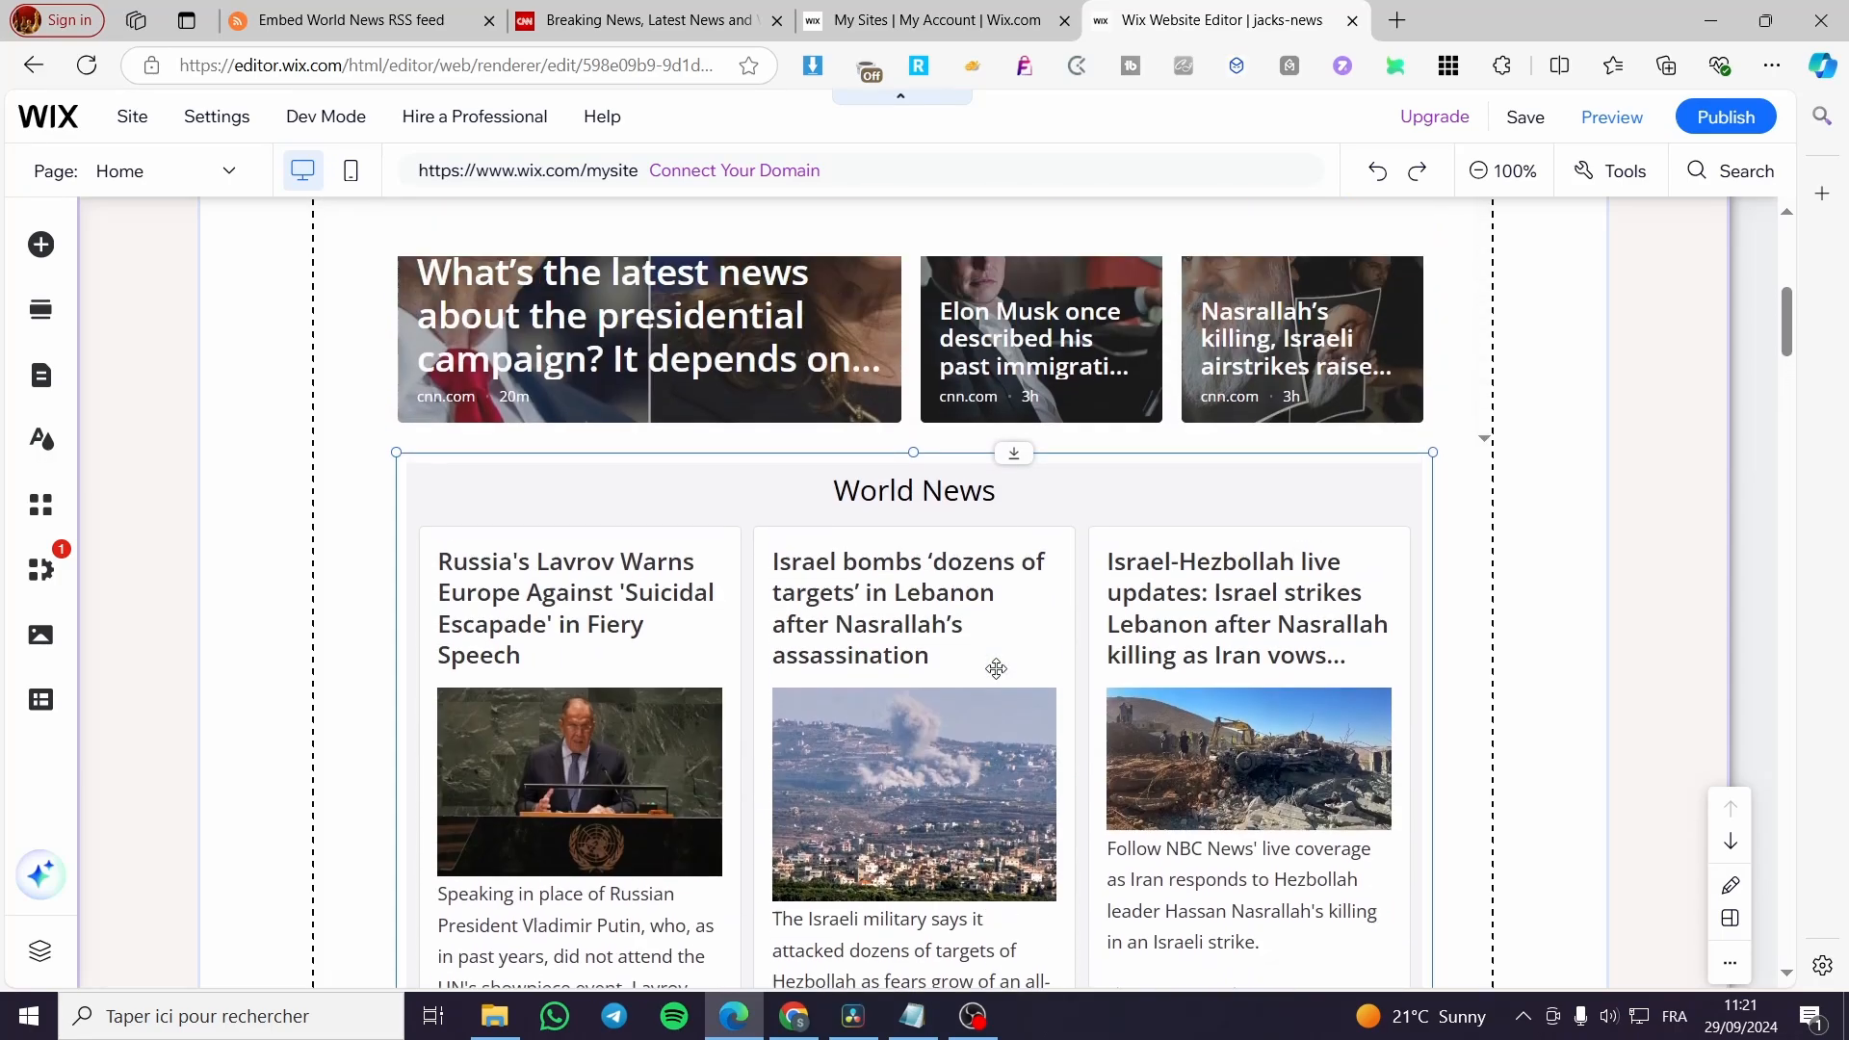
Save the site and publish it under its free Wix domain.
{"action": "left_click", "coordinate": [1540, 124]}
{"action": "left_click", "coordinate": [1182, 761]}
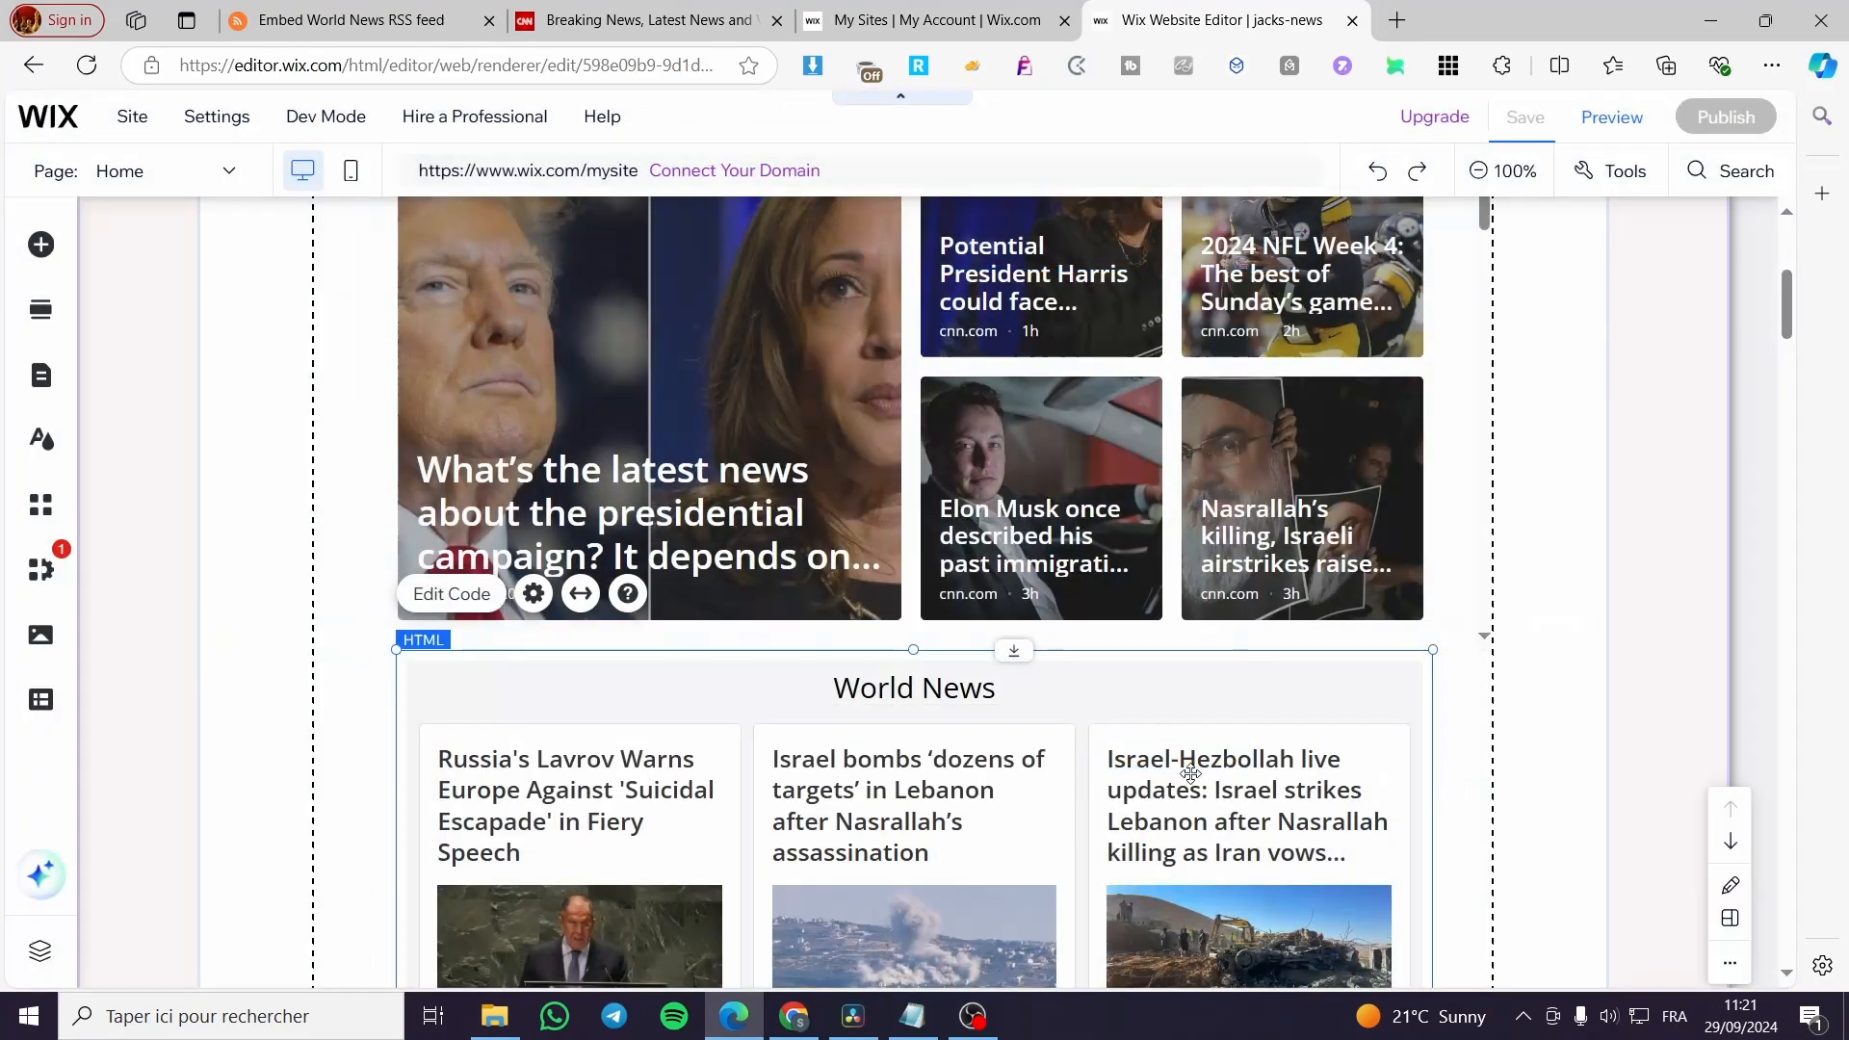
{"action": "left_click", "coordinate": [1055, 527]}
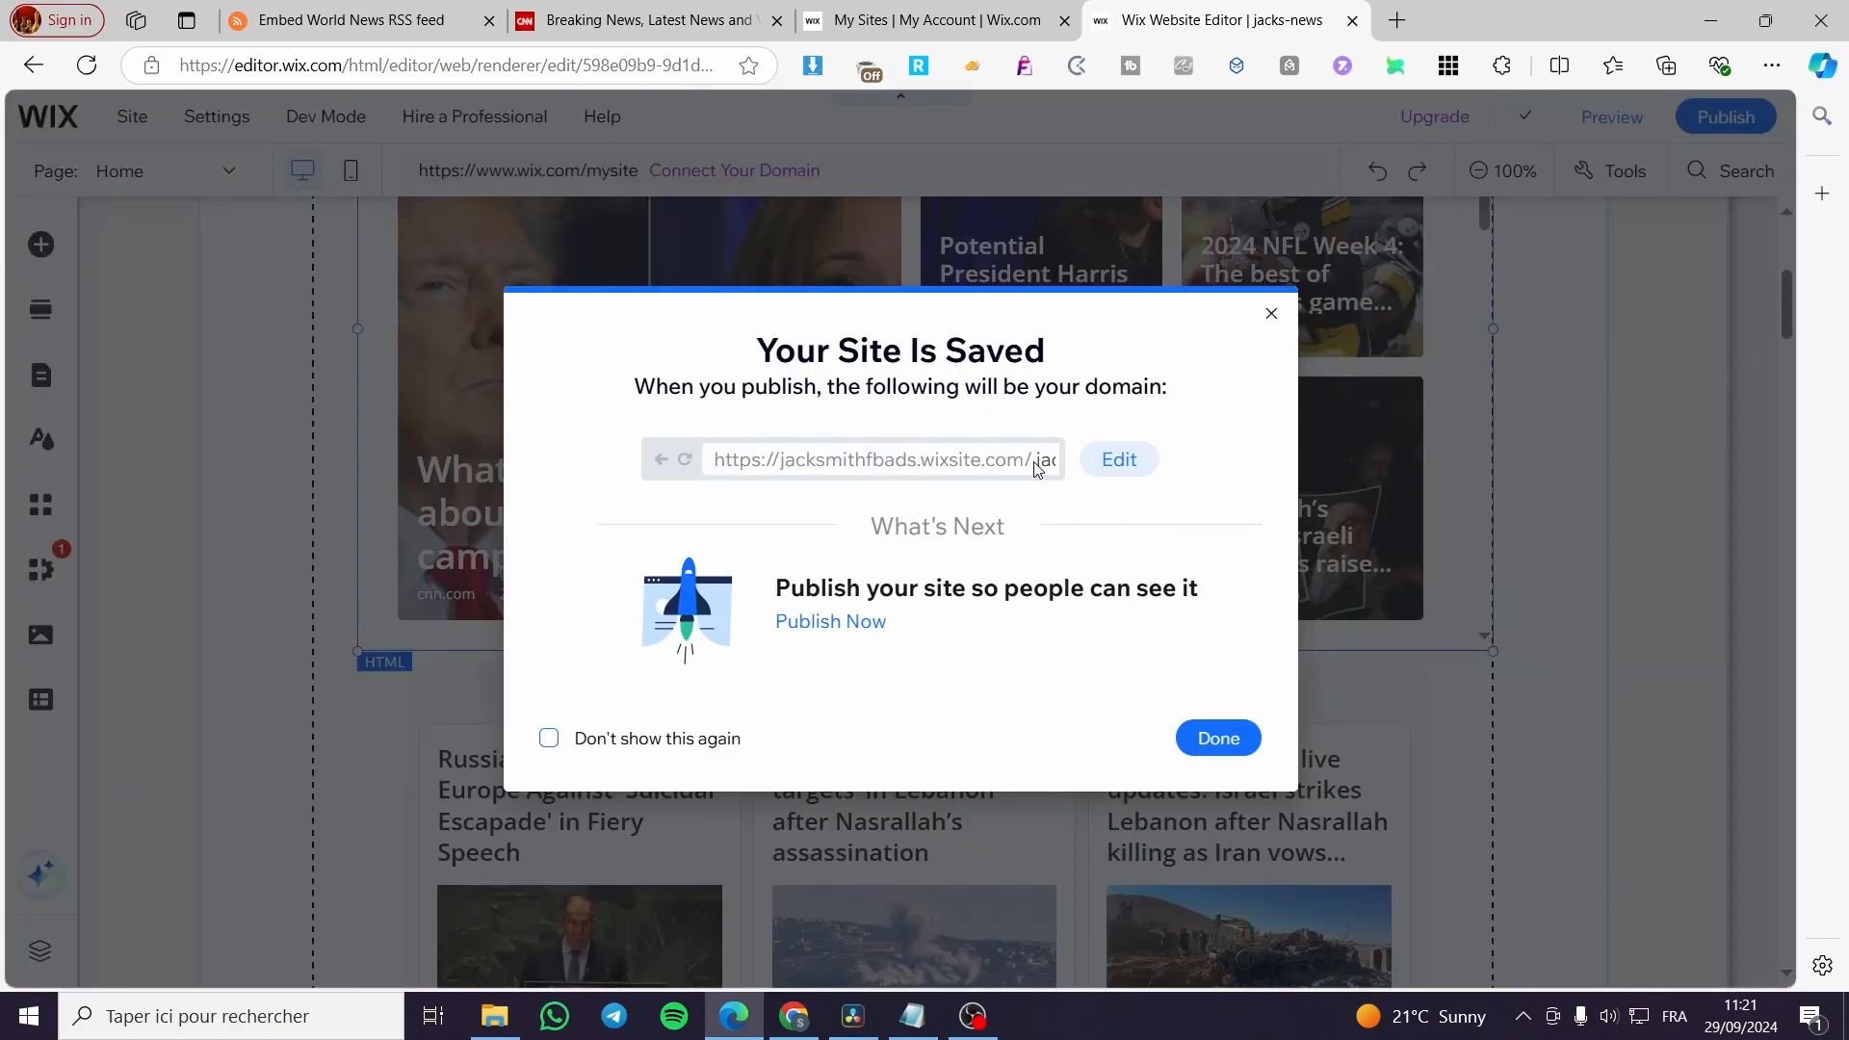
{"action": "left_click", "coordinate": [834, 632]}
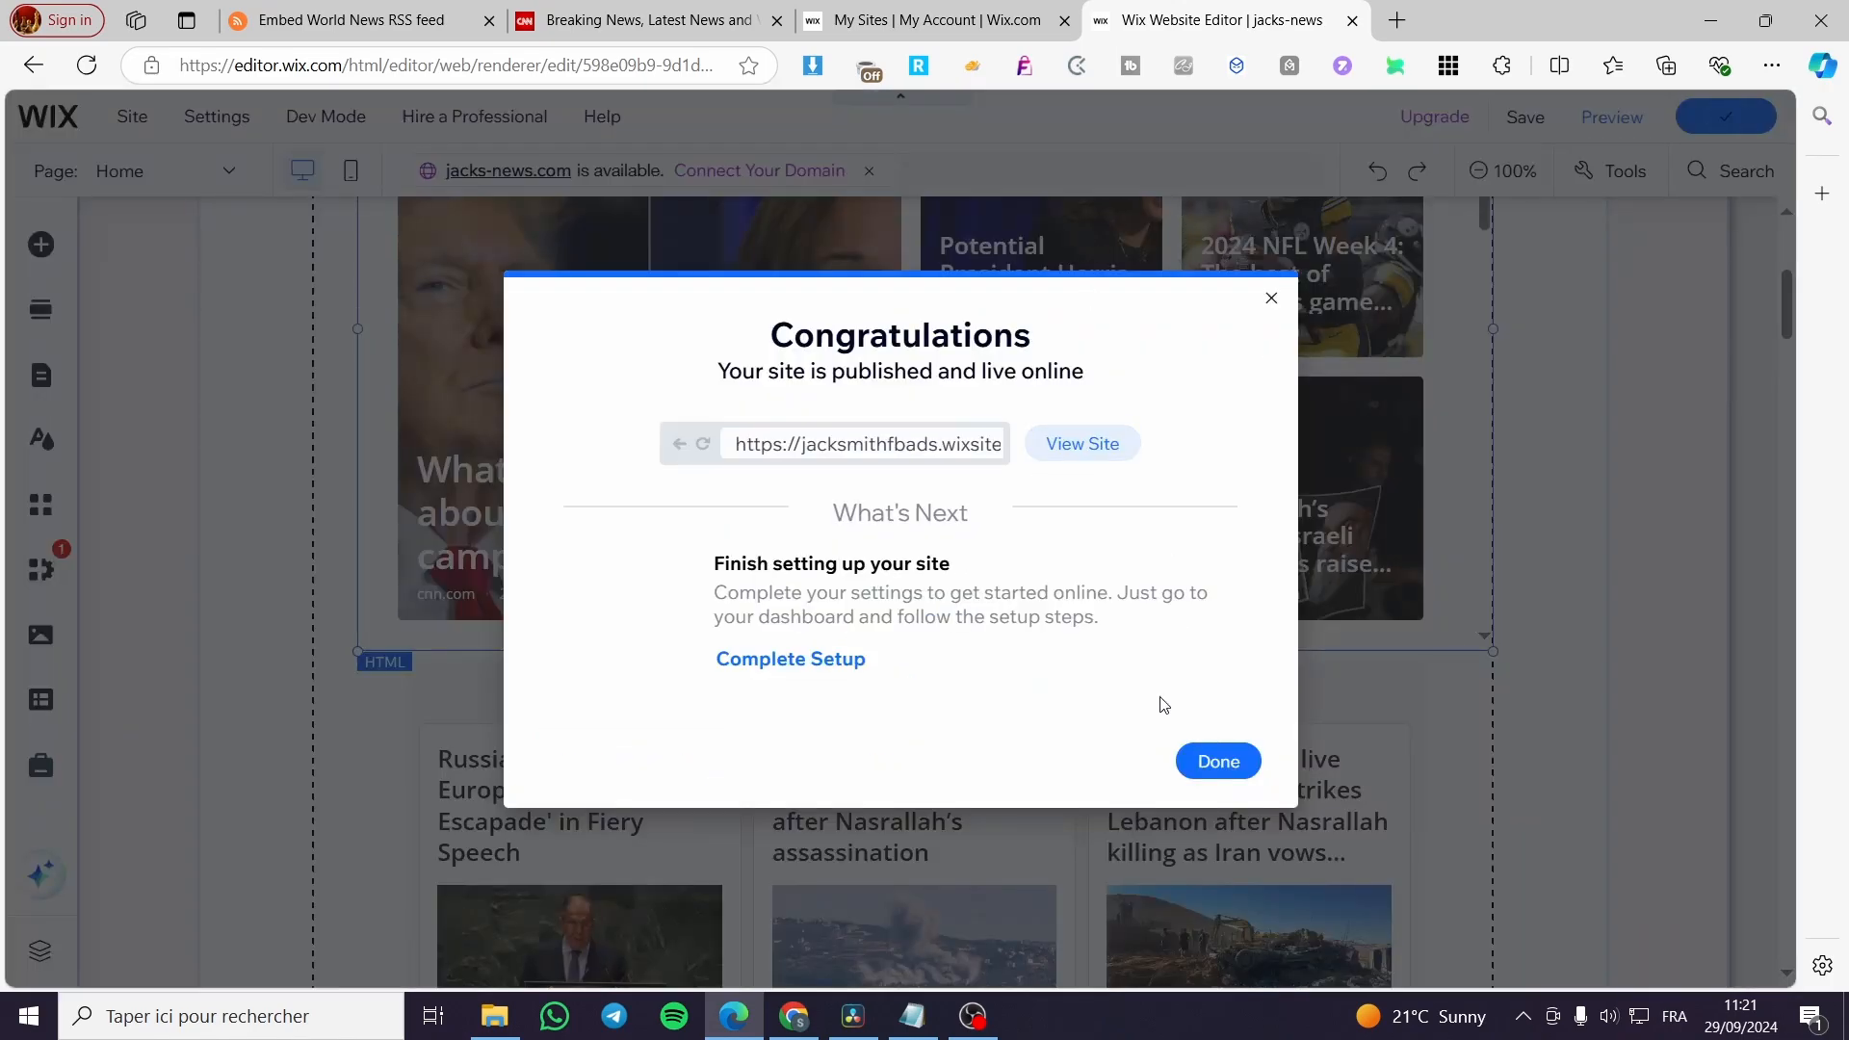
Open the published site and examine how its header, CNN feed and World News feed display.
{"action": "left_click", "coordinate": [1059, 444]}
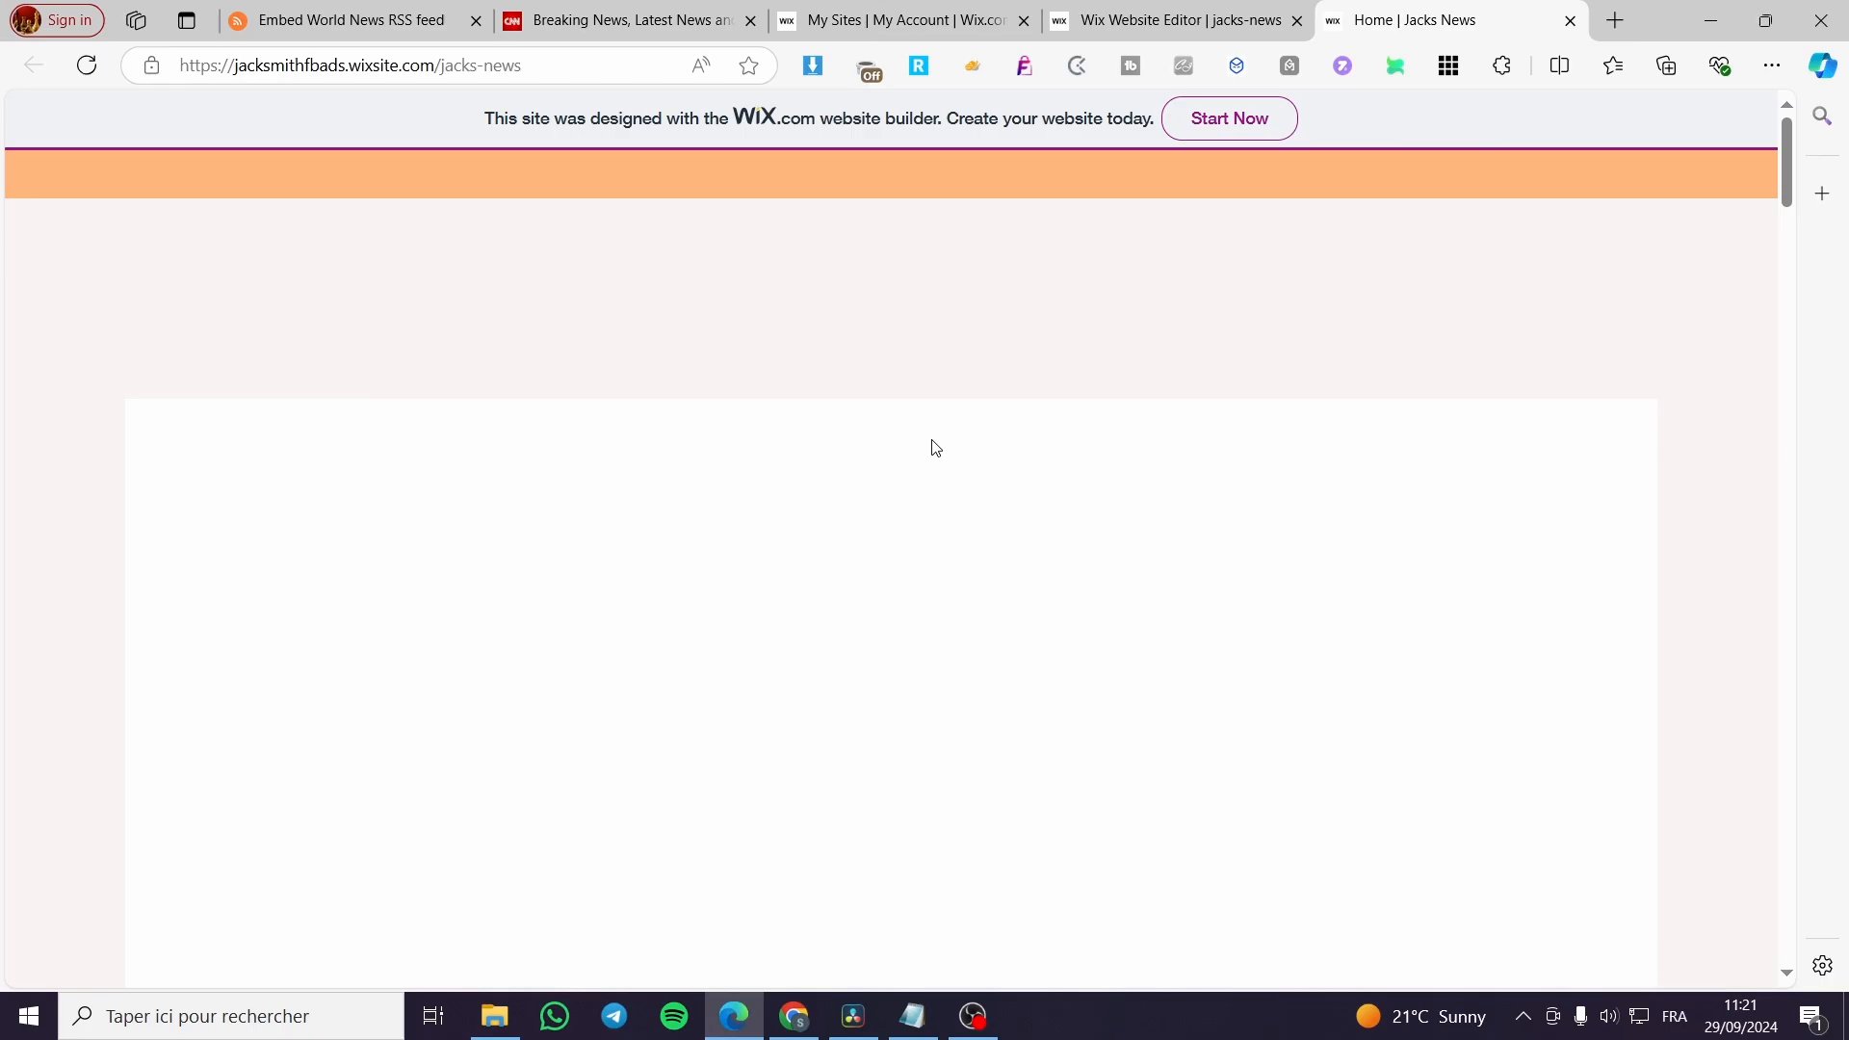
{"action": "scroll", "coordinate": [1292, 430], "scroll_direction": "down", "scroll_amount": 3}
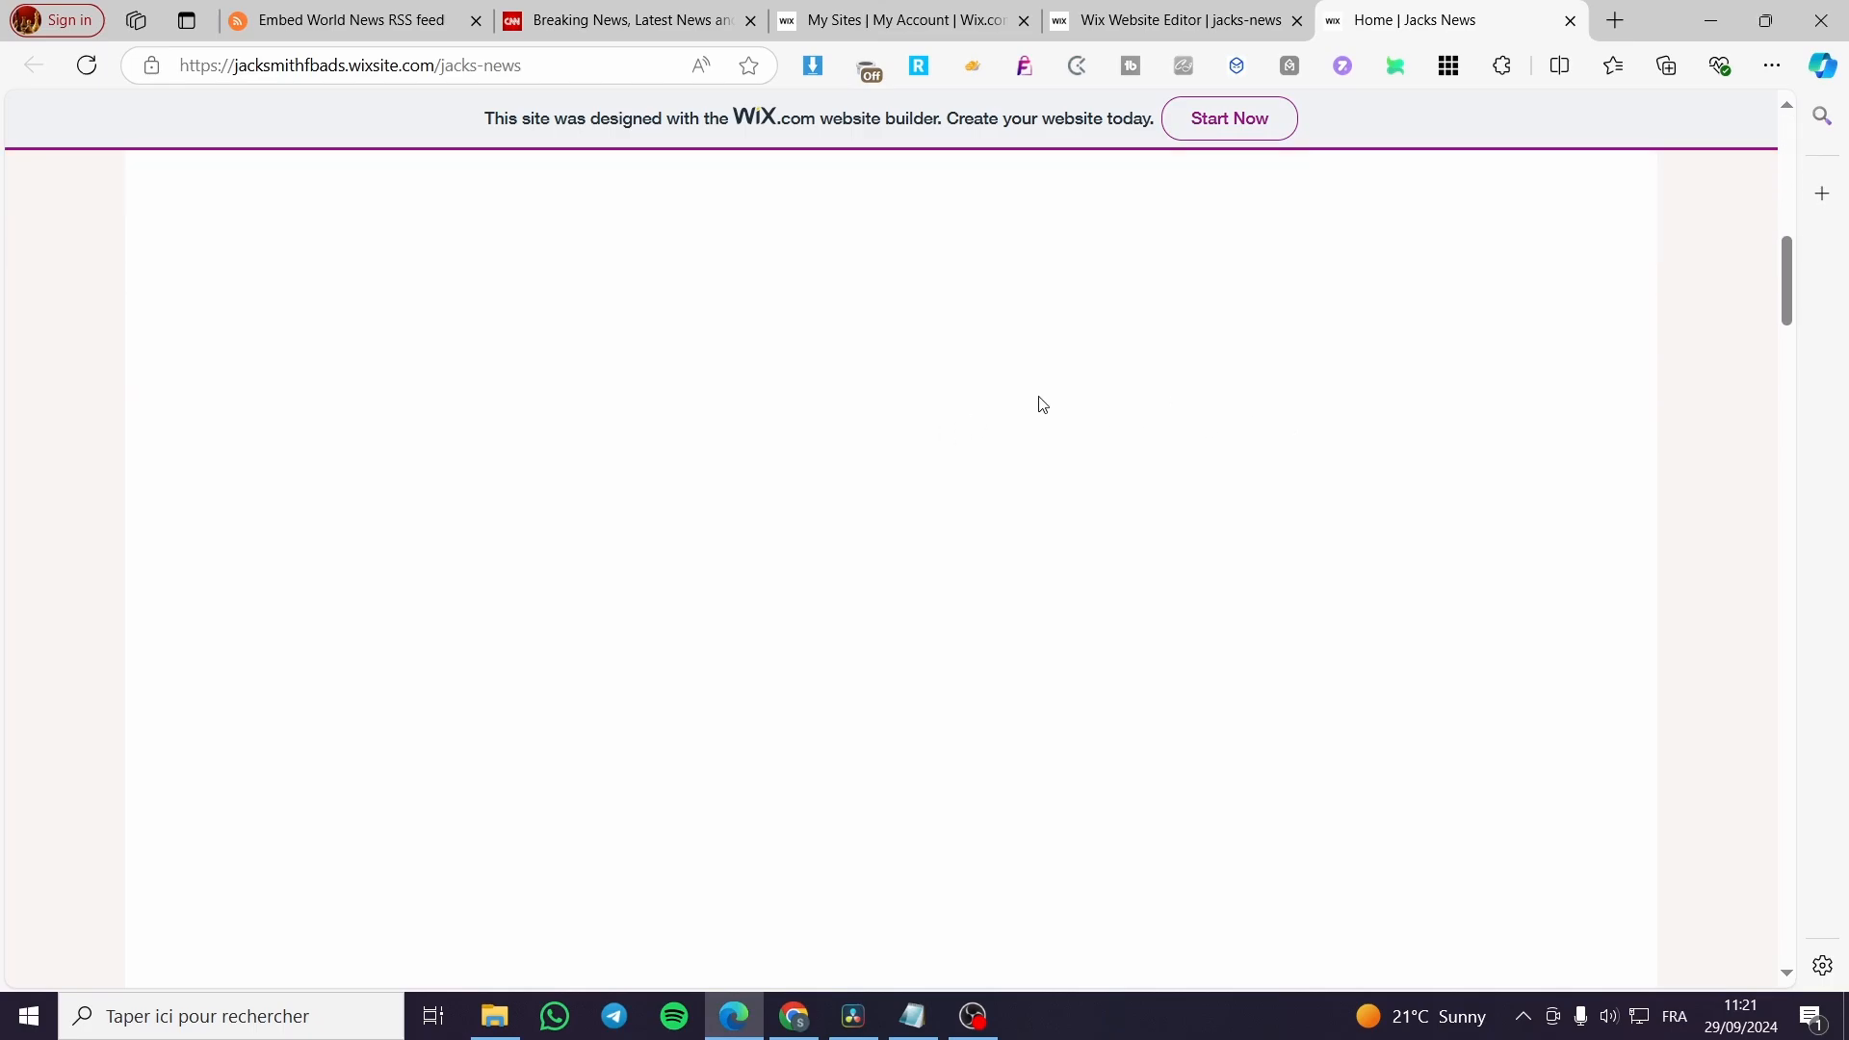
{"action": "scroll", "coordinate": [908, 414], "scroll_direction": "up", "scroll_amount": 3}
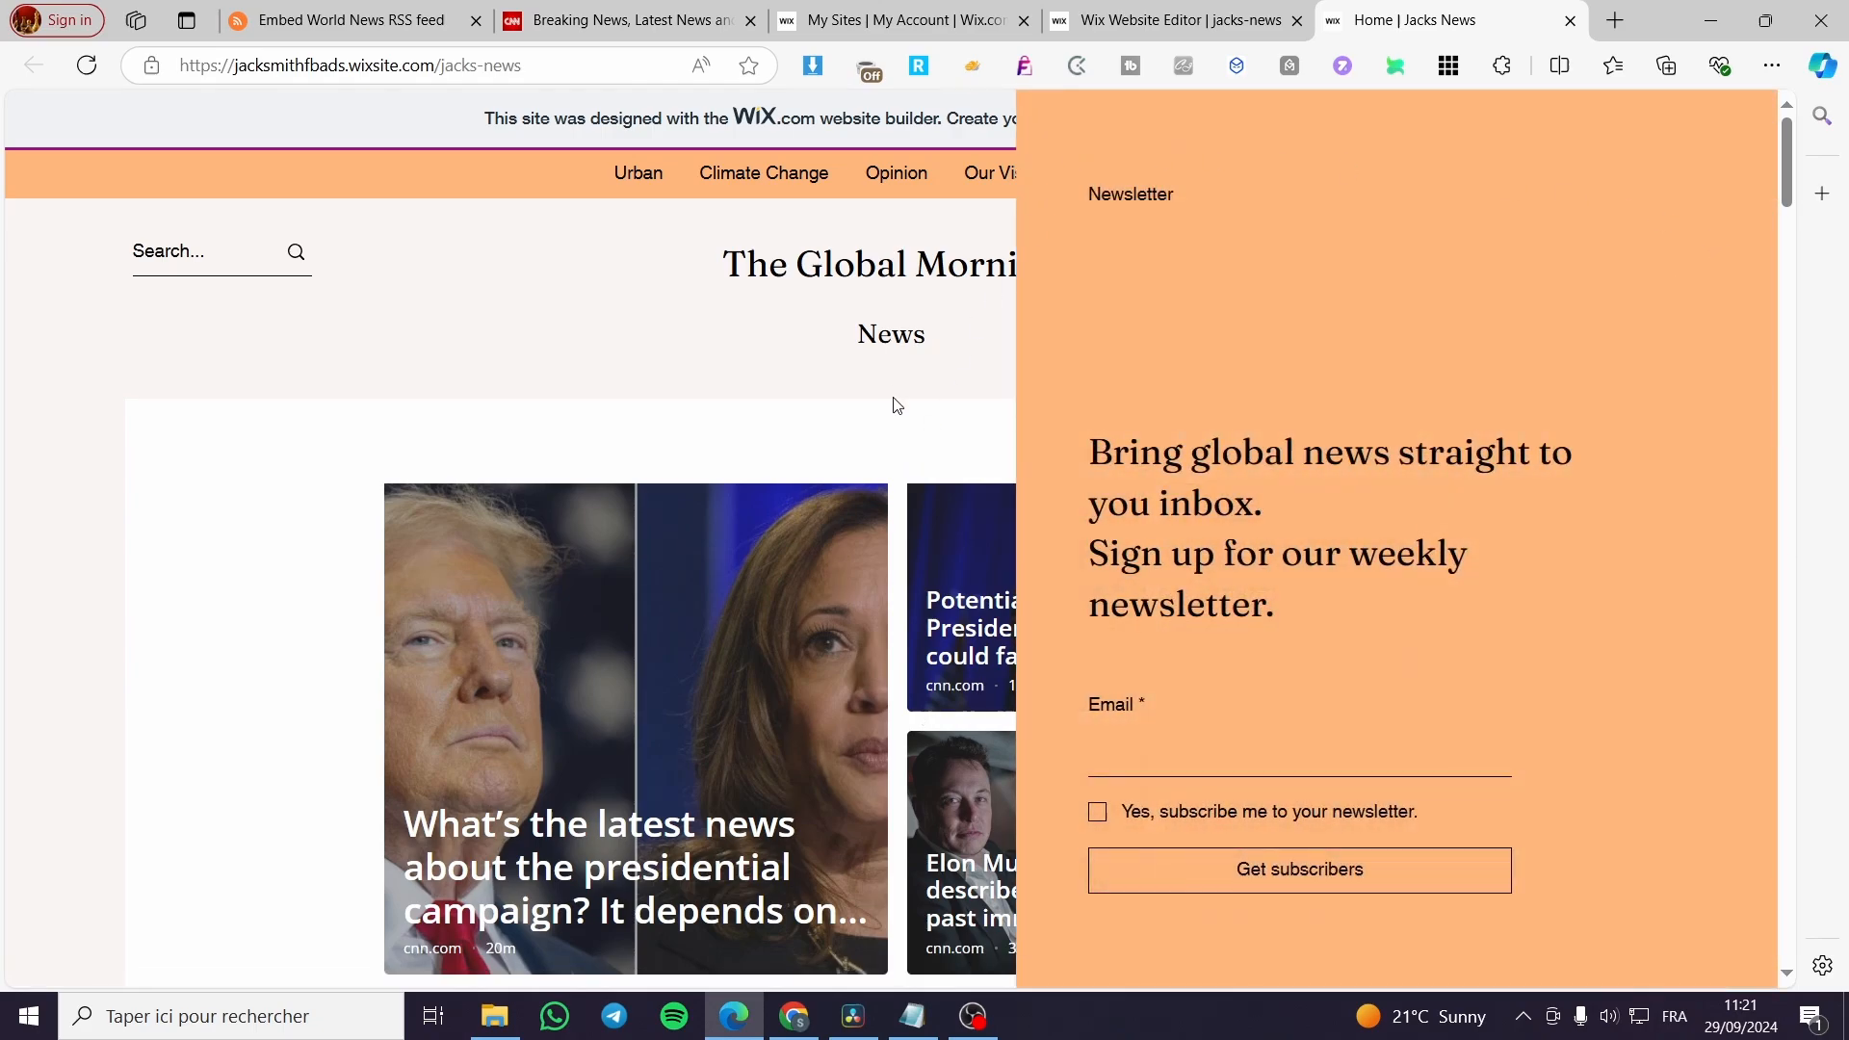
{"action": "left_click", "coordinate": [897, 405]}
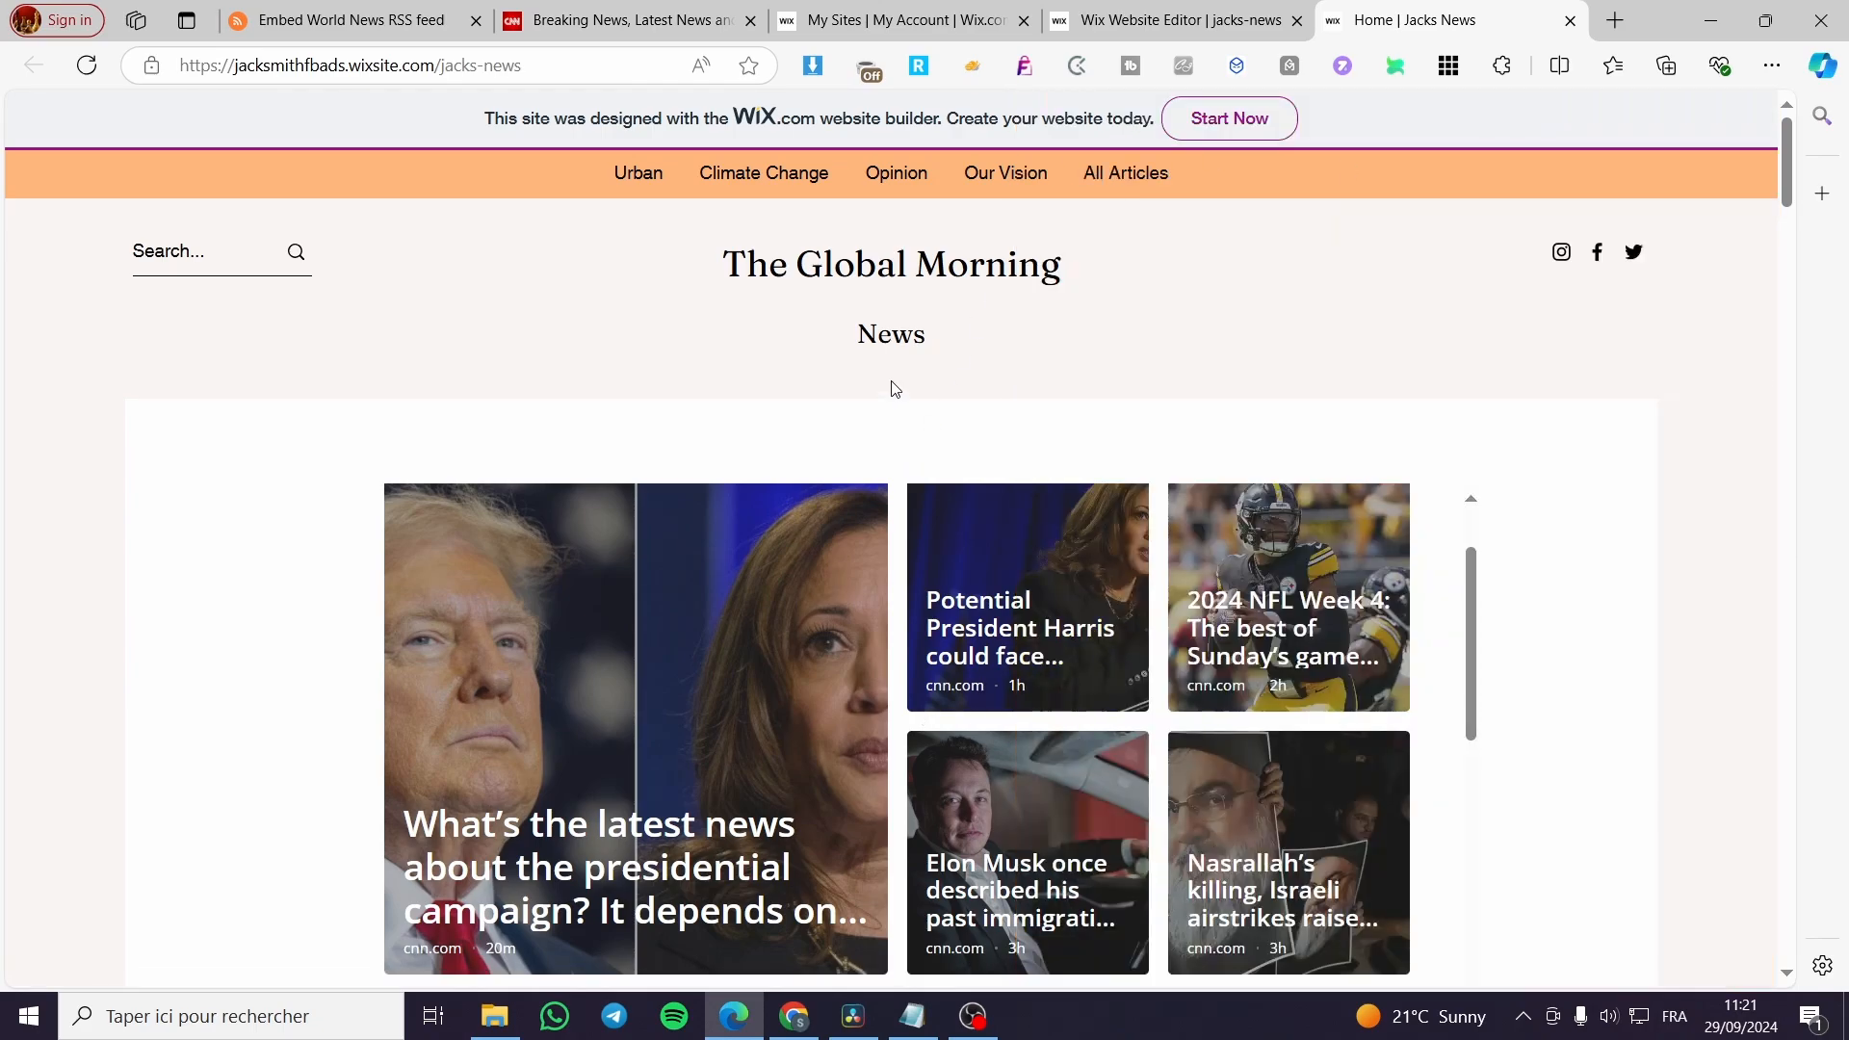
{"action": "scroll", "coordinate": [1314, 586], "scroll_direction": "down", "scroll_amount": 8}
{"action": "scroll", "coordinate": [1502, 641], "scroll_direction": "down", "scroll_amount": 3}
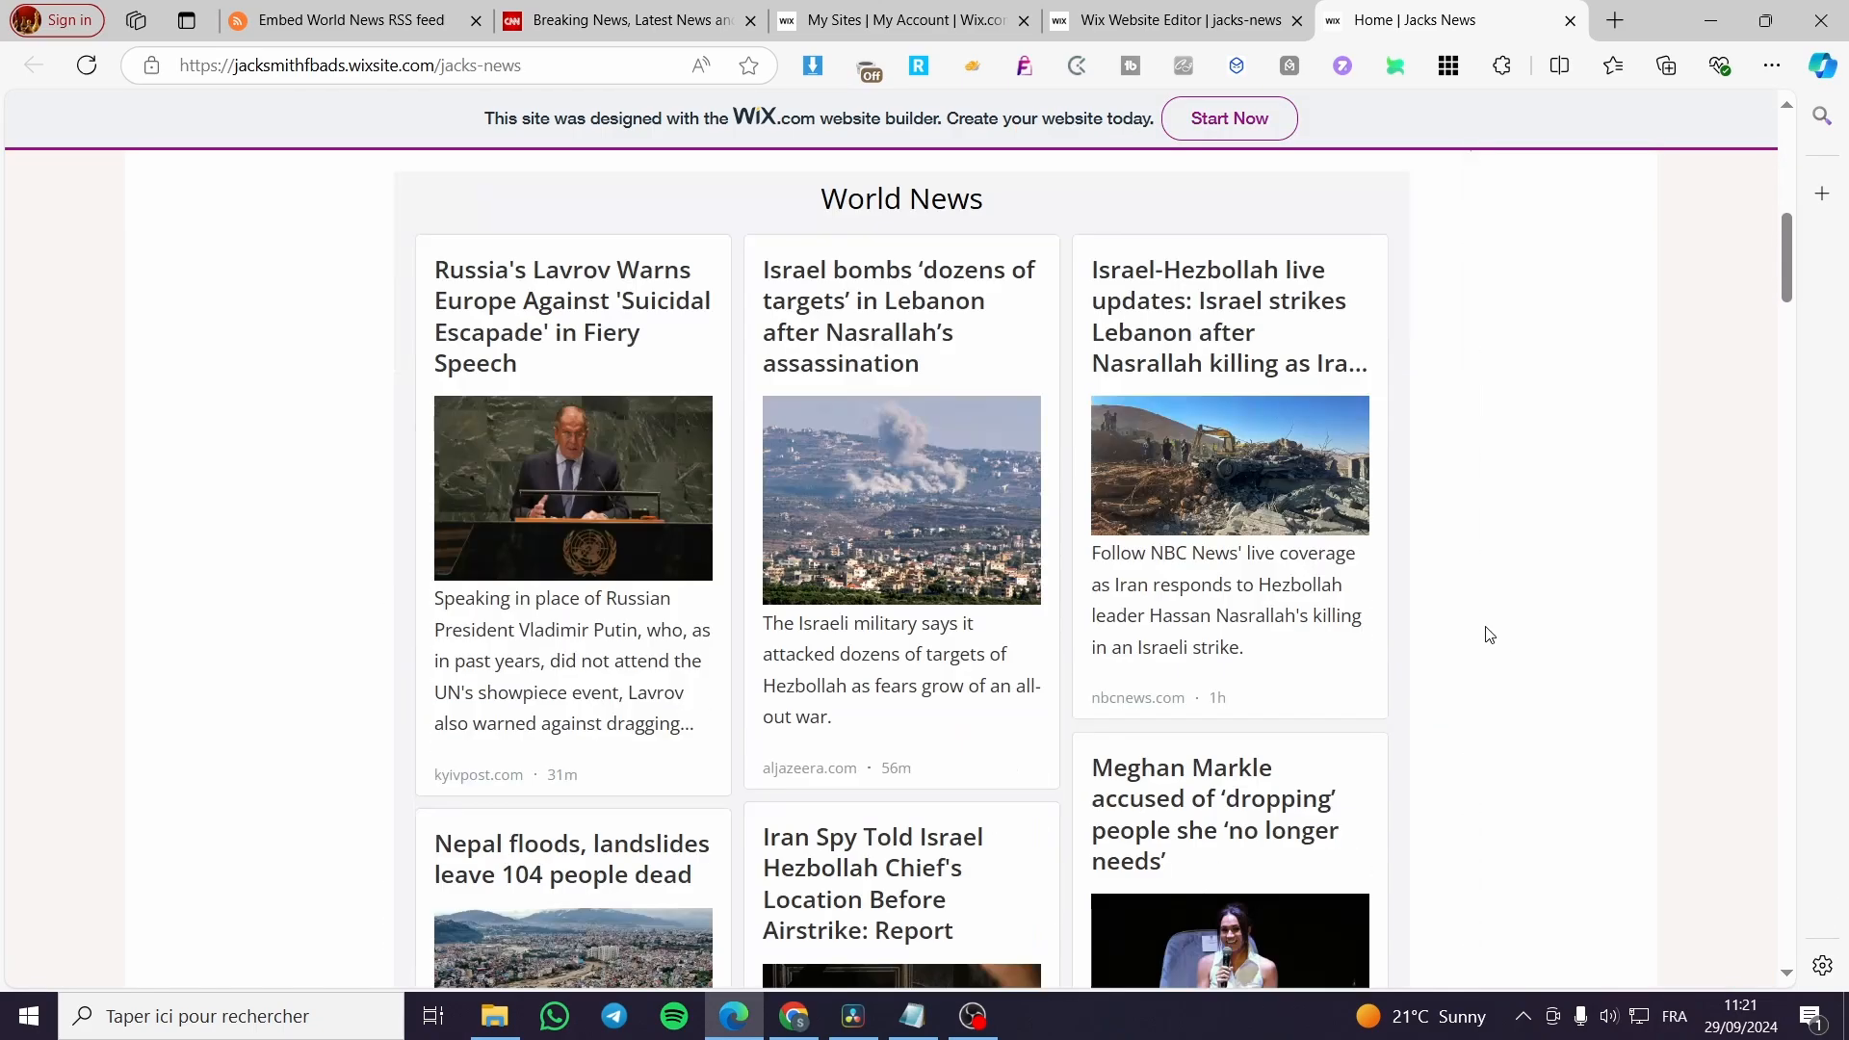
{"action": "scroll", "coordinate": [1108, 578], "scroll_direction": "up", "scroll_amount": 6}
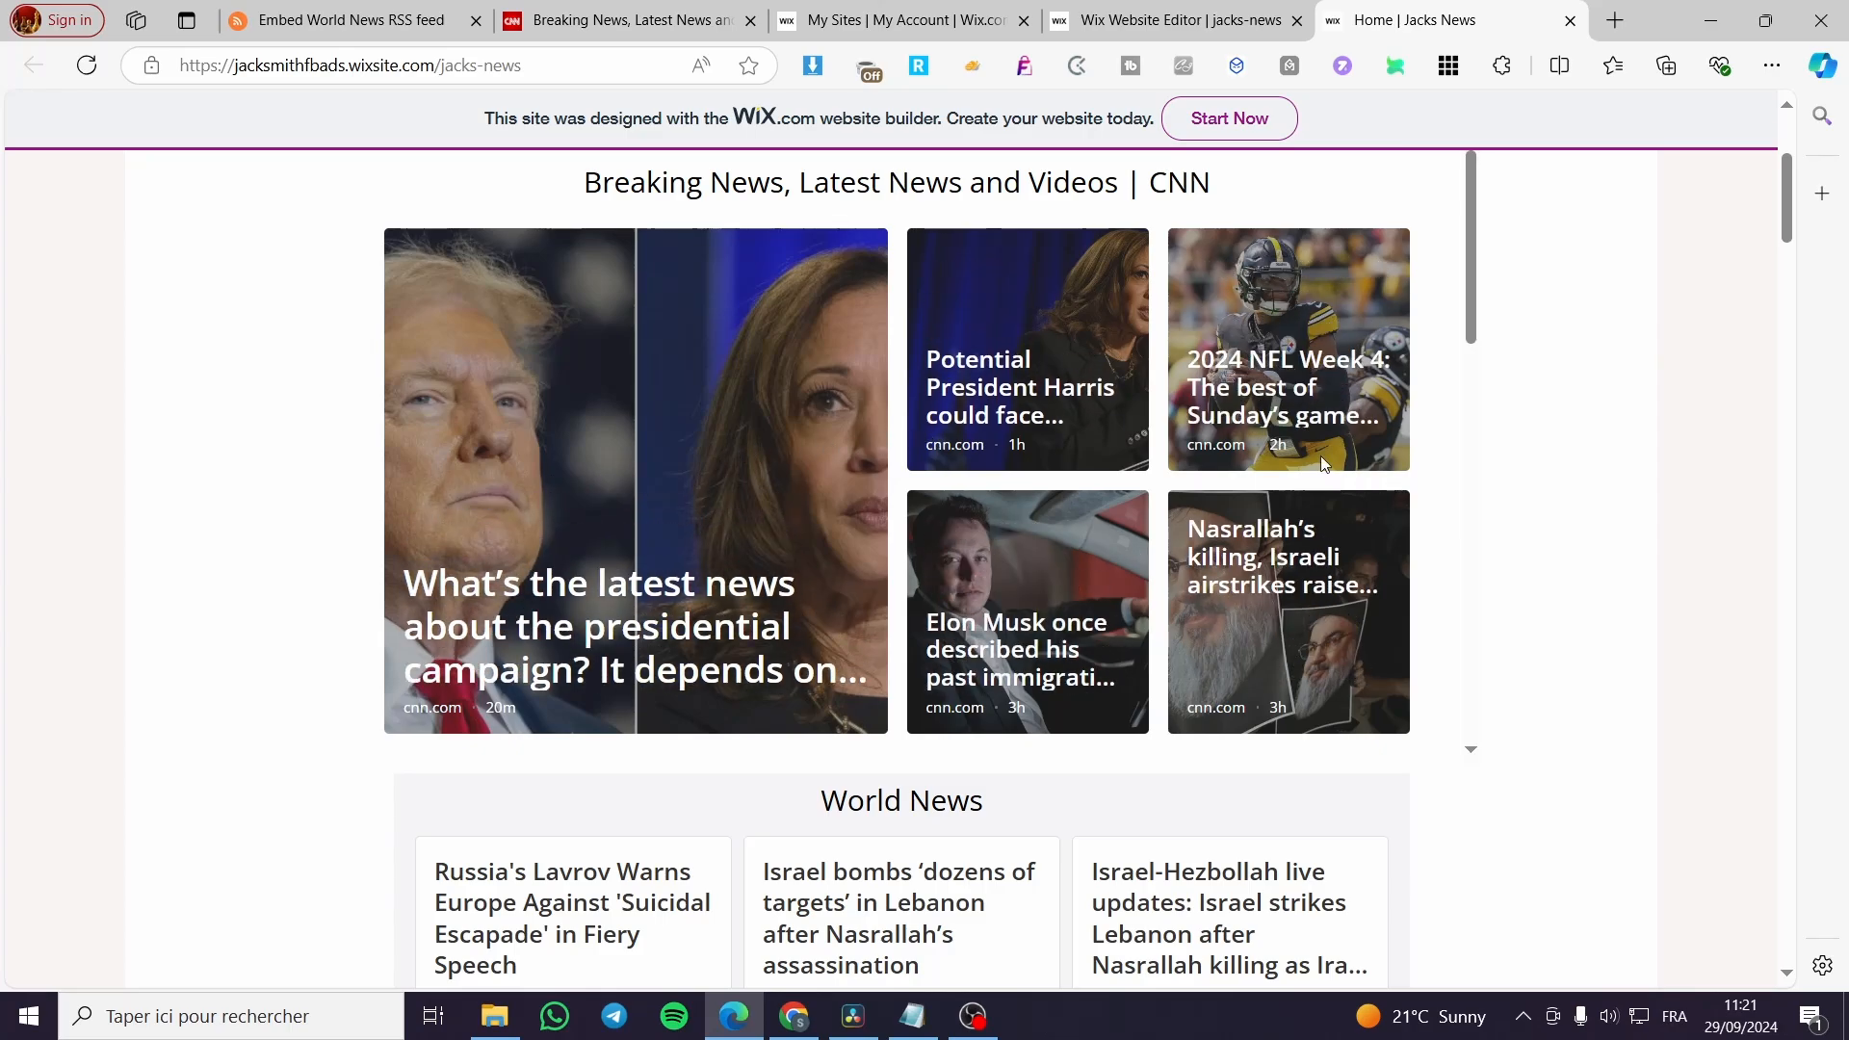
{"action": "scroll", "coordinate": [986, 574], "scroll_direction": "down", "scroll_amount": 4}
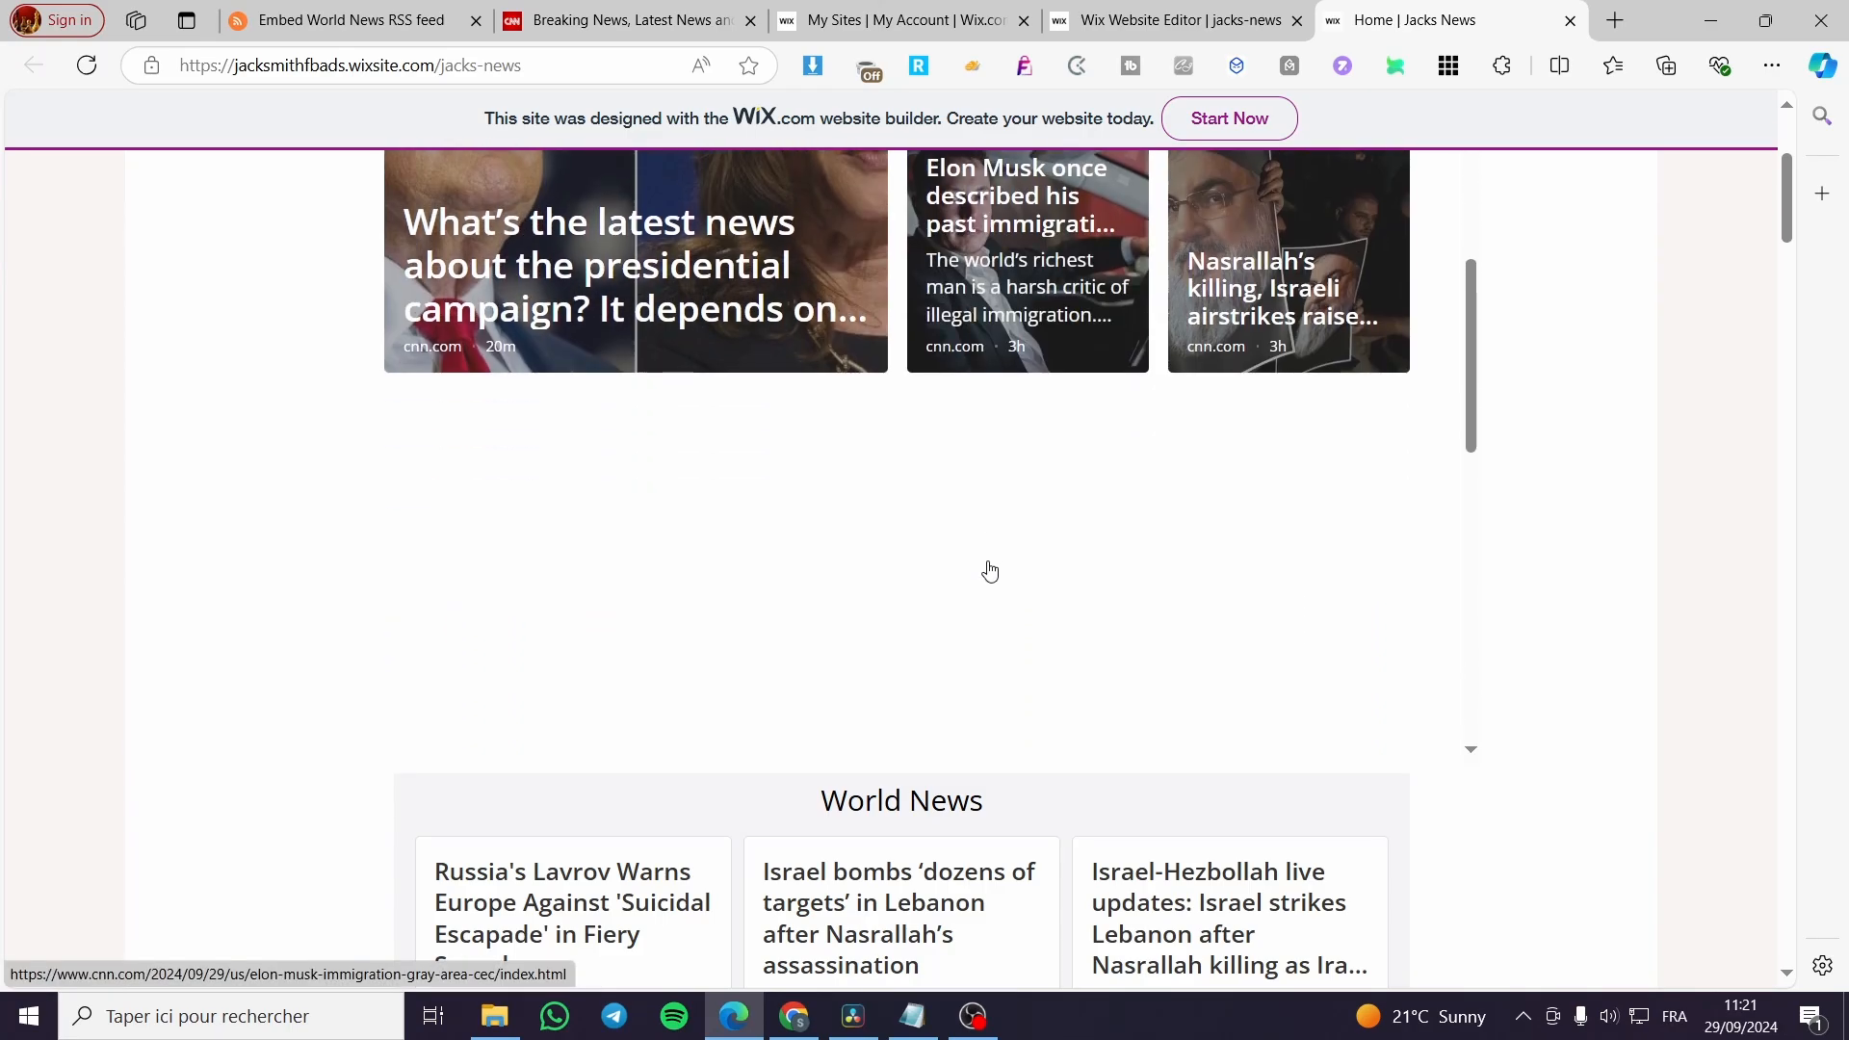
{"action": "scroll", "coordinate": [906, 676], "scroll_direction": "down", "scroll_amount": 6}
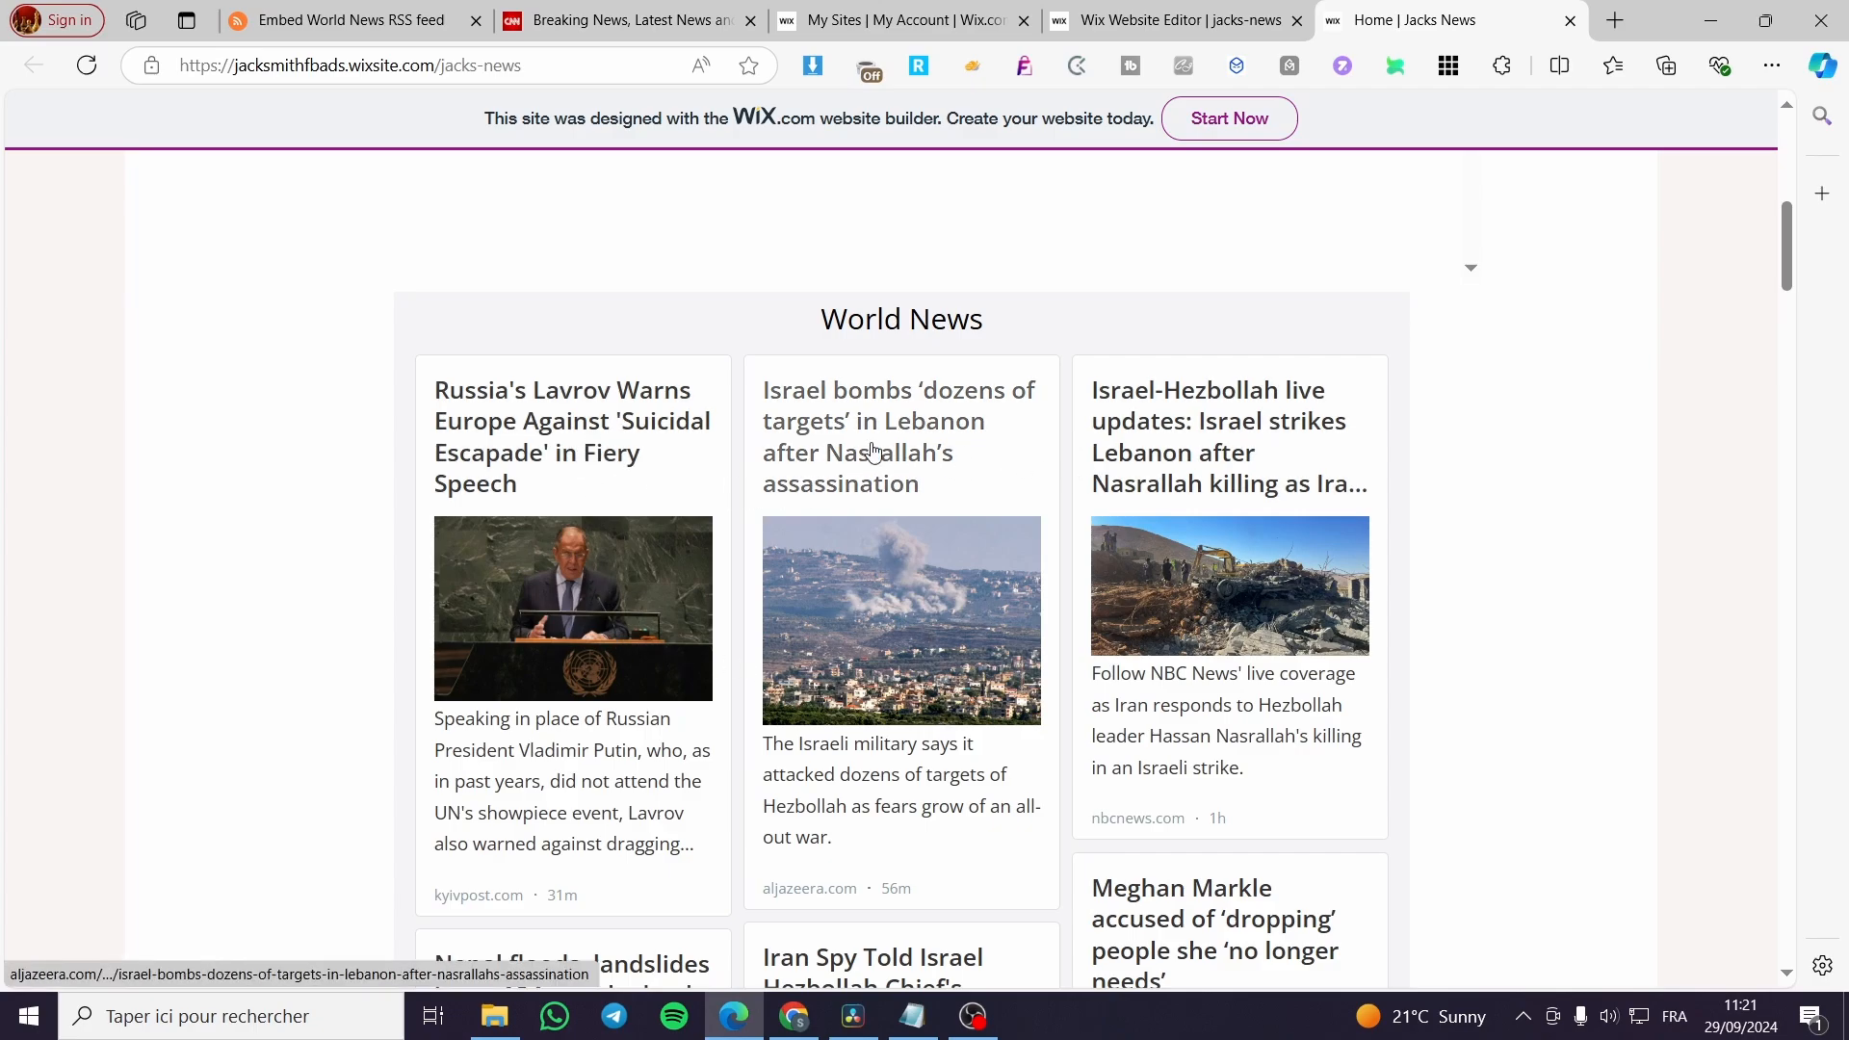
{"action": "scroll", "coordinate": [872, 452], "scroll_direction": "down", "scroll_amount": 9}
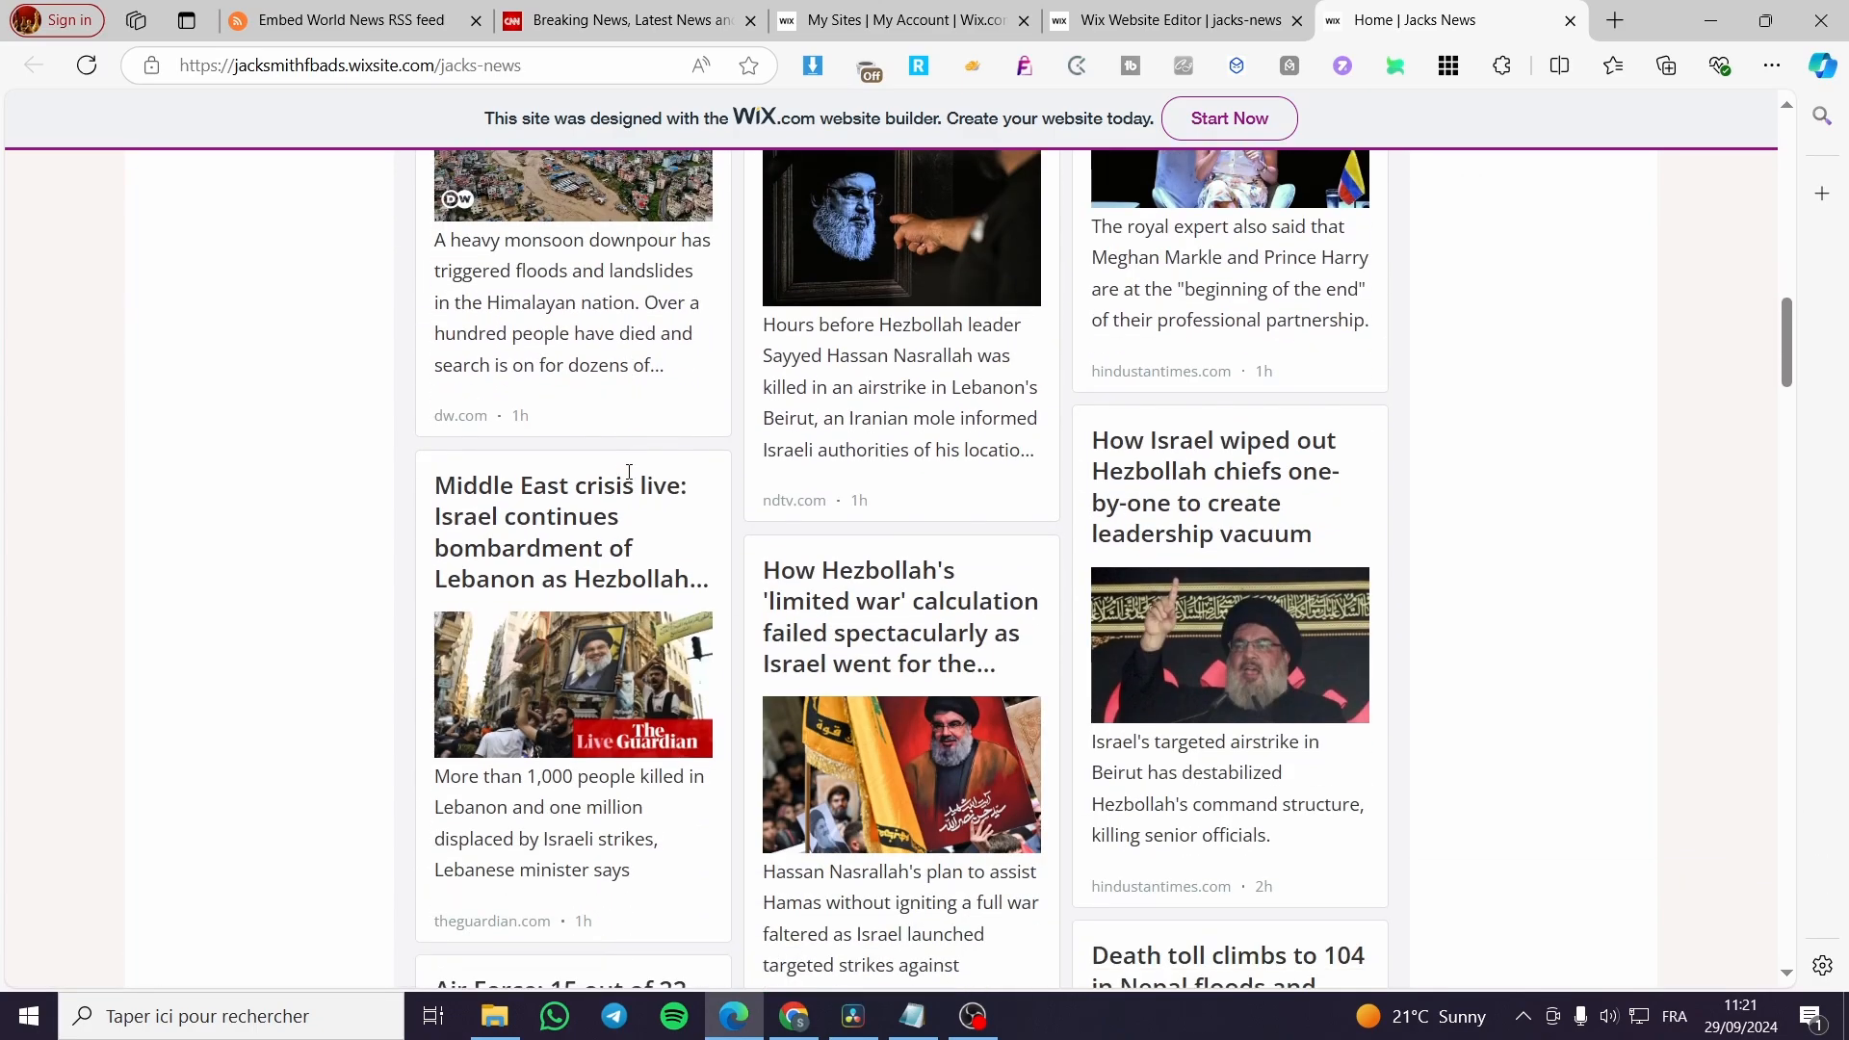
{"action": "scroll", "coordinate": [945, 530], "scroll_direction": "up", "scroll_amount": 3}
Check the Meghan Markle story linked from the World News feed, then close the article, the live site and the publish confirmation.
{"action": "left_click", "coordinate": [1216, 257]}
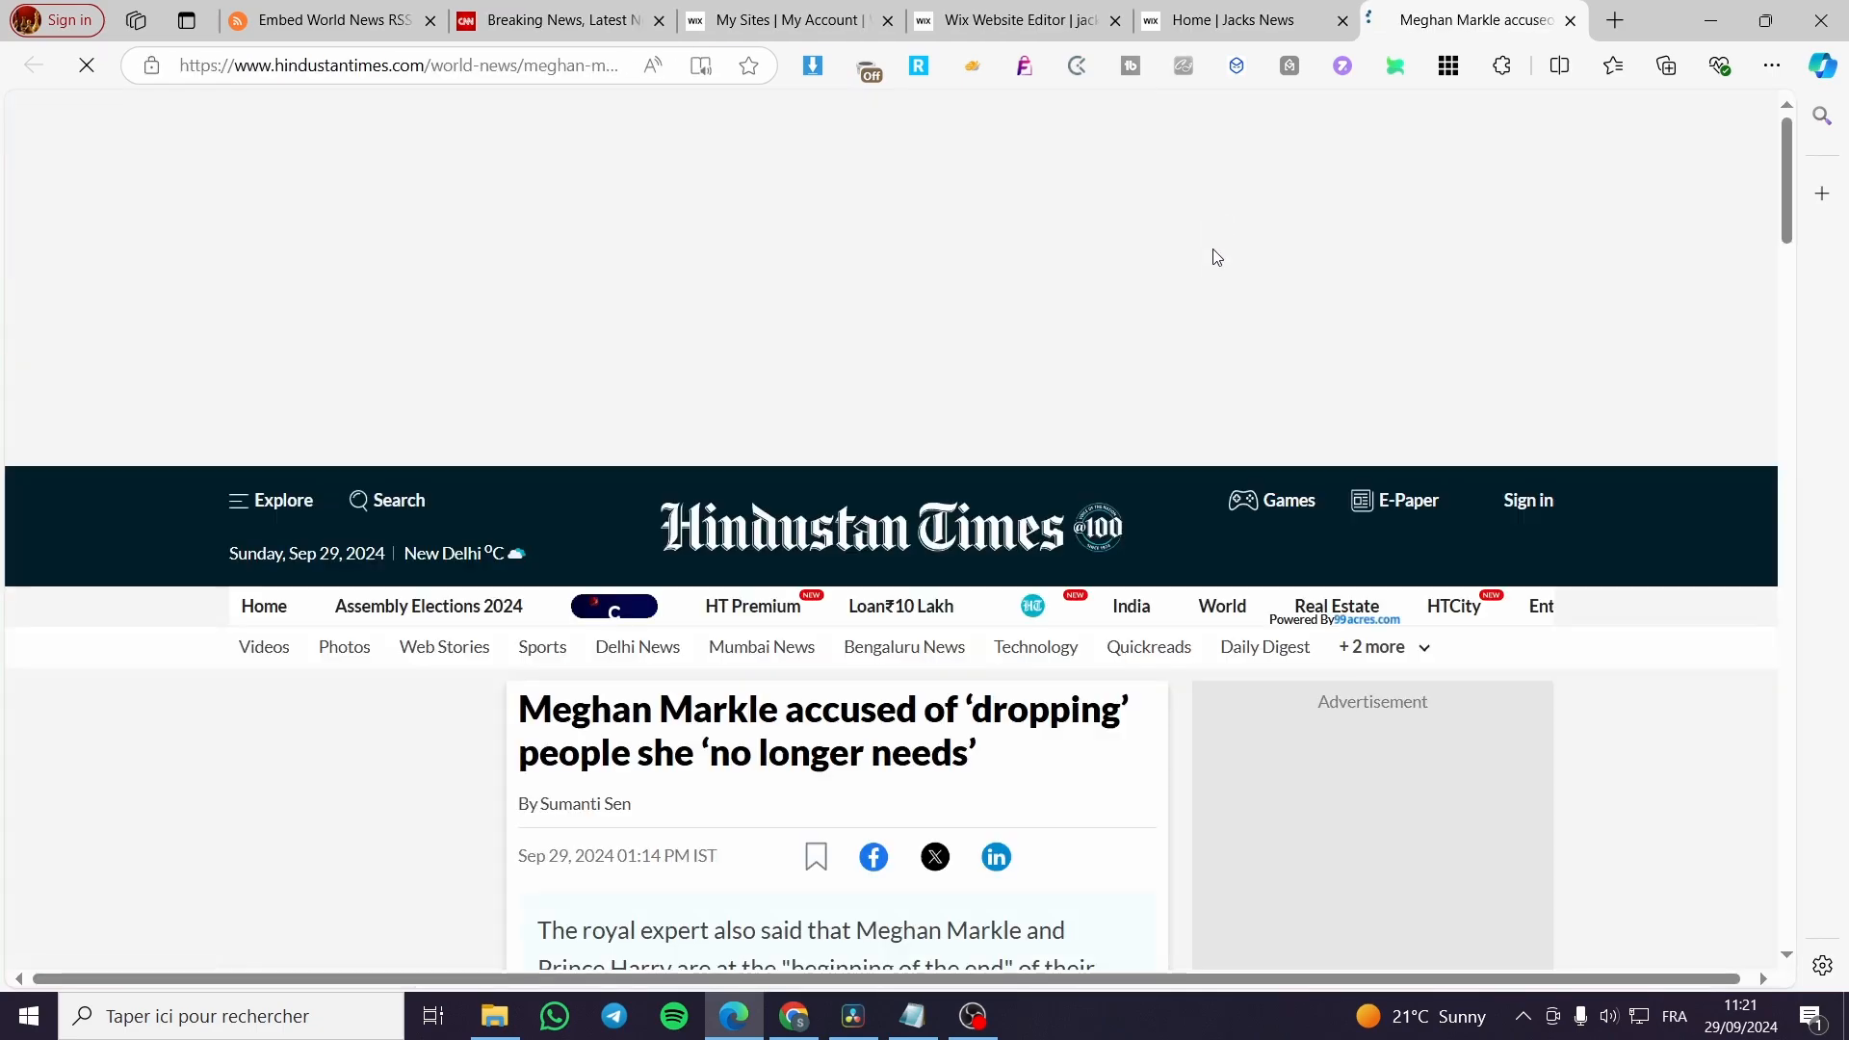
{"action": "scroll", "coordinate": [926, 753], "scroll_direction": "down", "scroll_amount": 6}
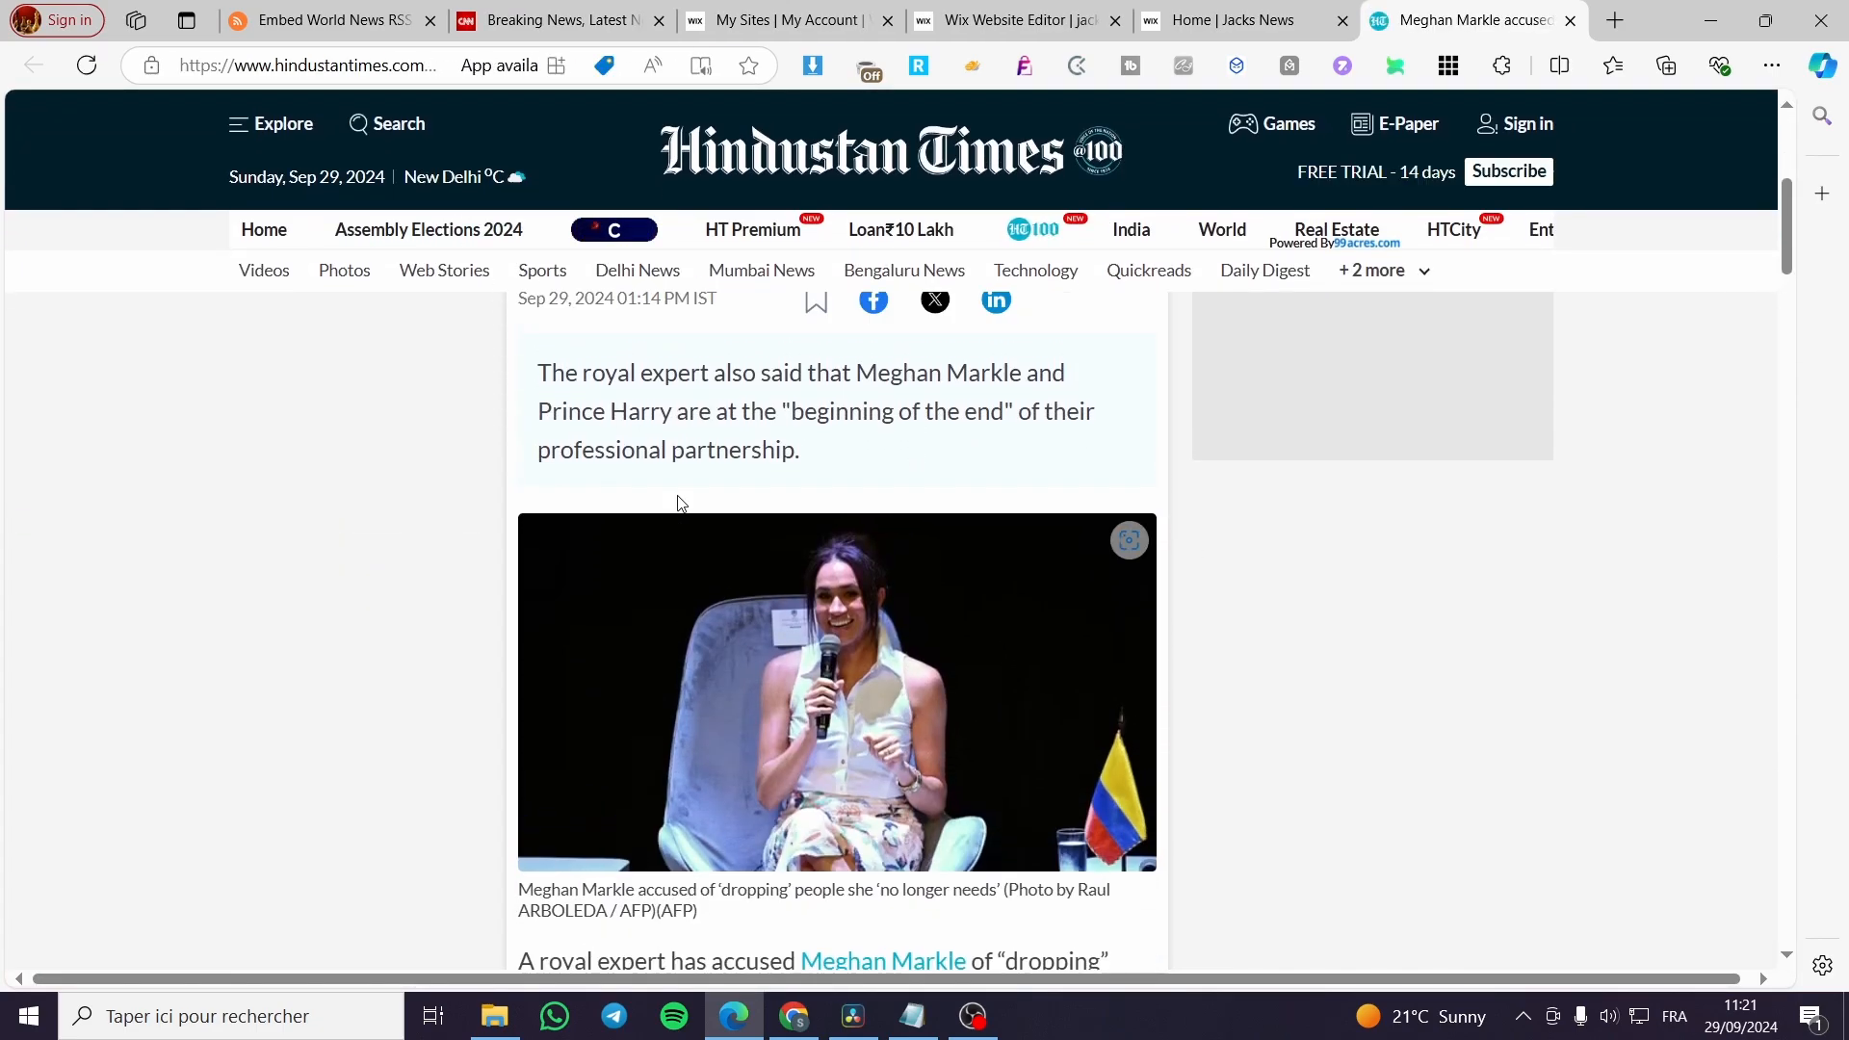
{"action": "scroll", "coordinate": [683, 503], "scroll_direction": "up", "scroll_amount": 3}
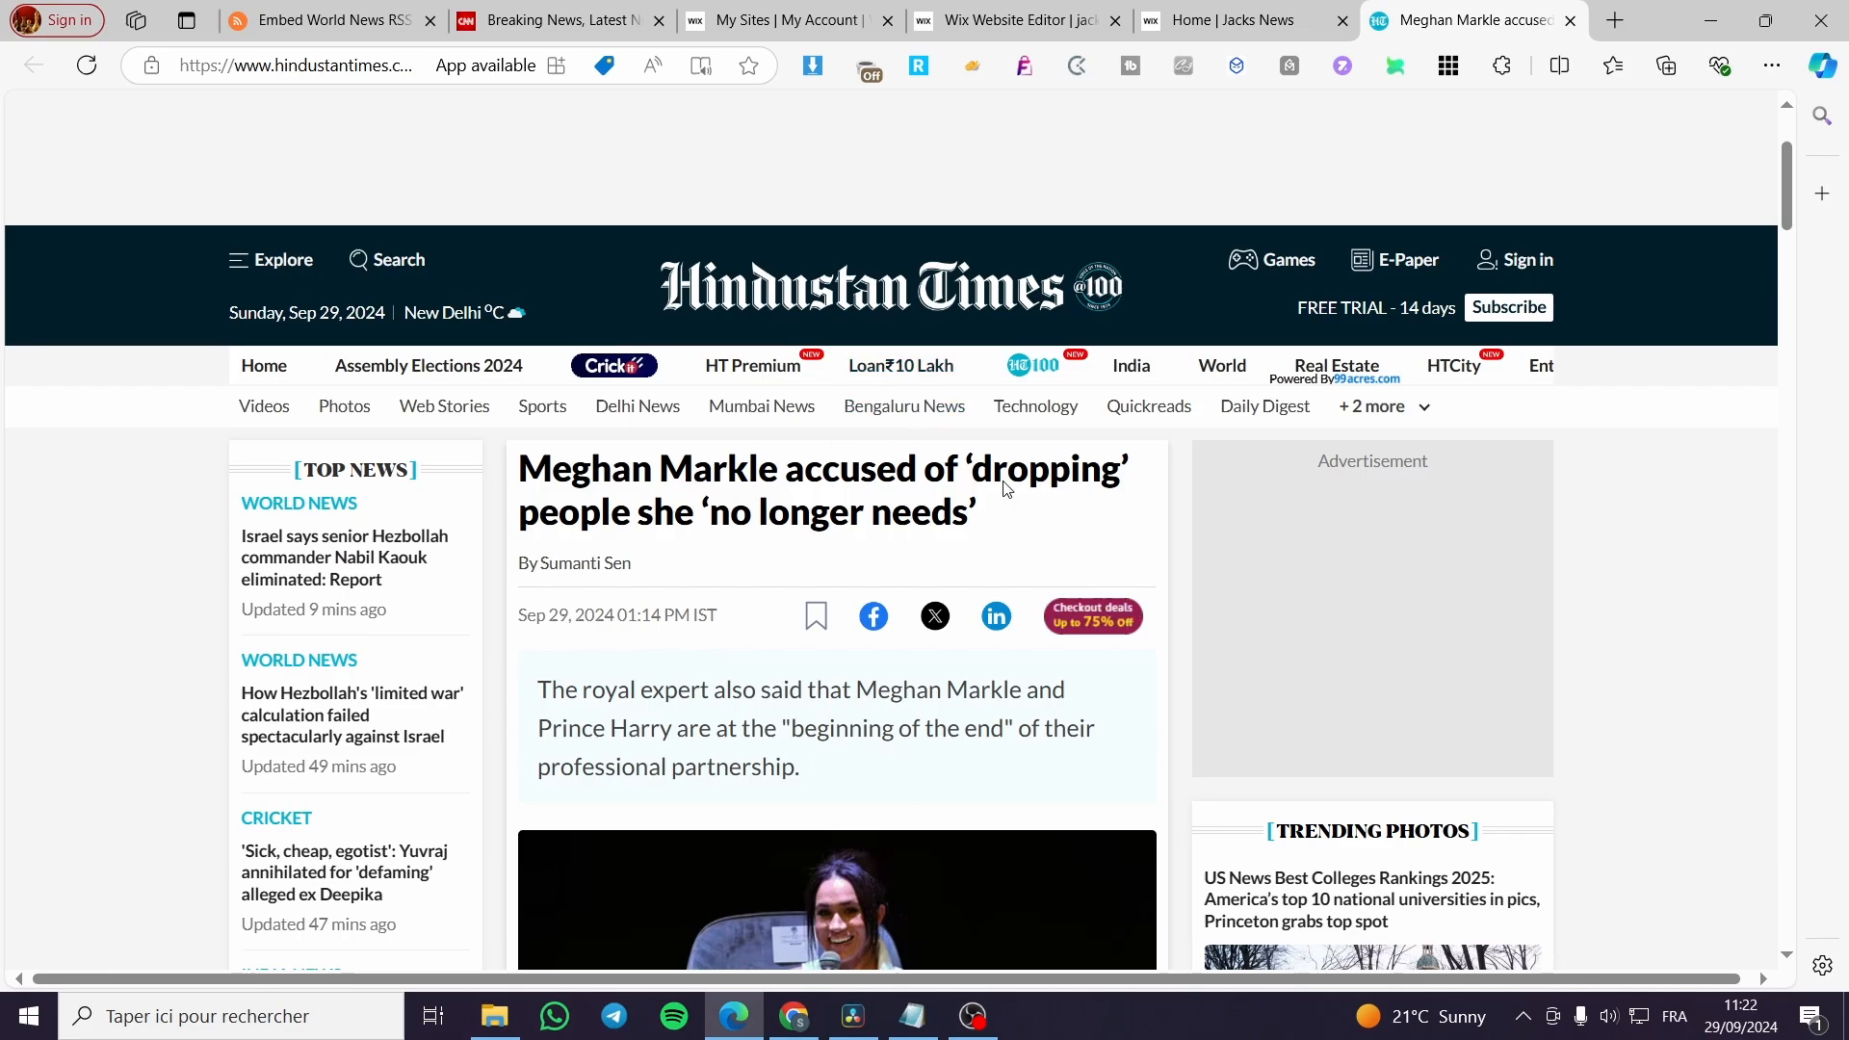
{"action": "left_click", "coordinate": [1569, 20]}
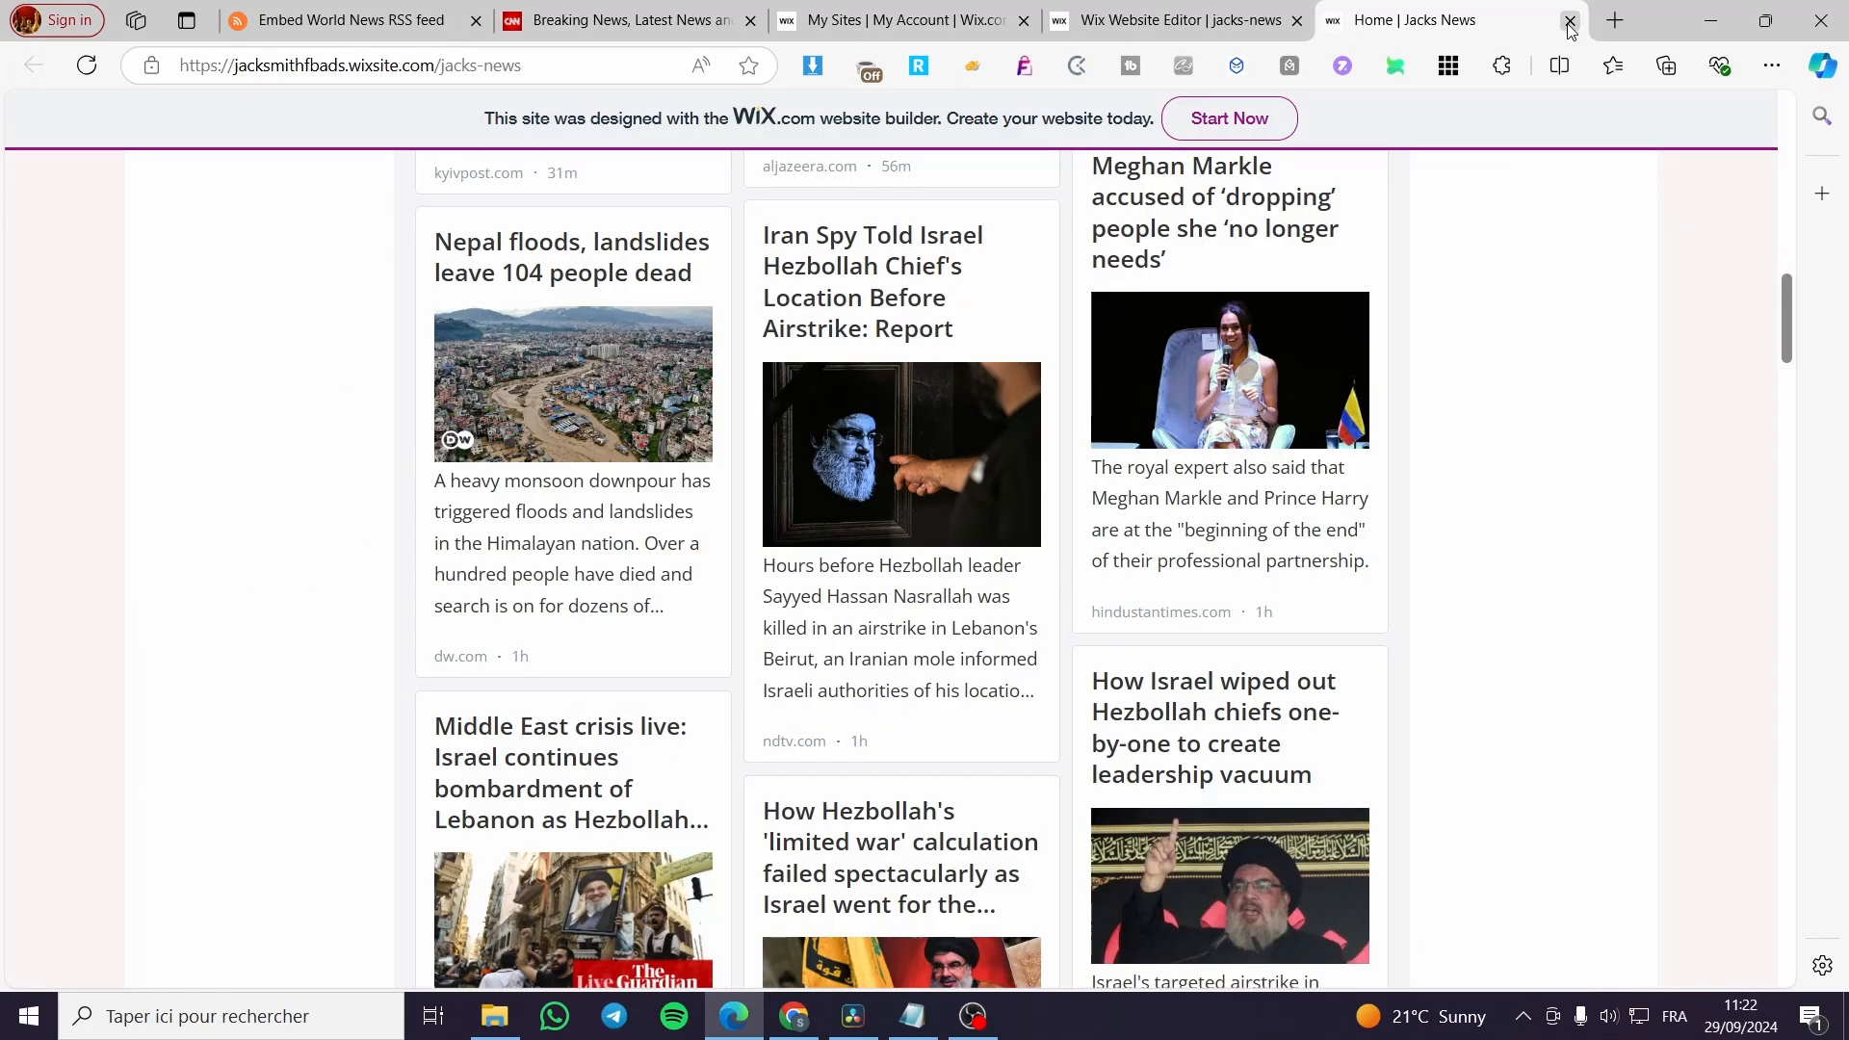
{"action": "left_click", "coordinate": [1570, 21]}
{"action": "left_click", "coordinate": [1271, 296]}
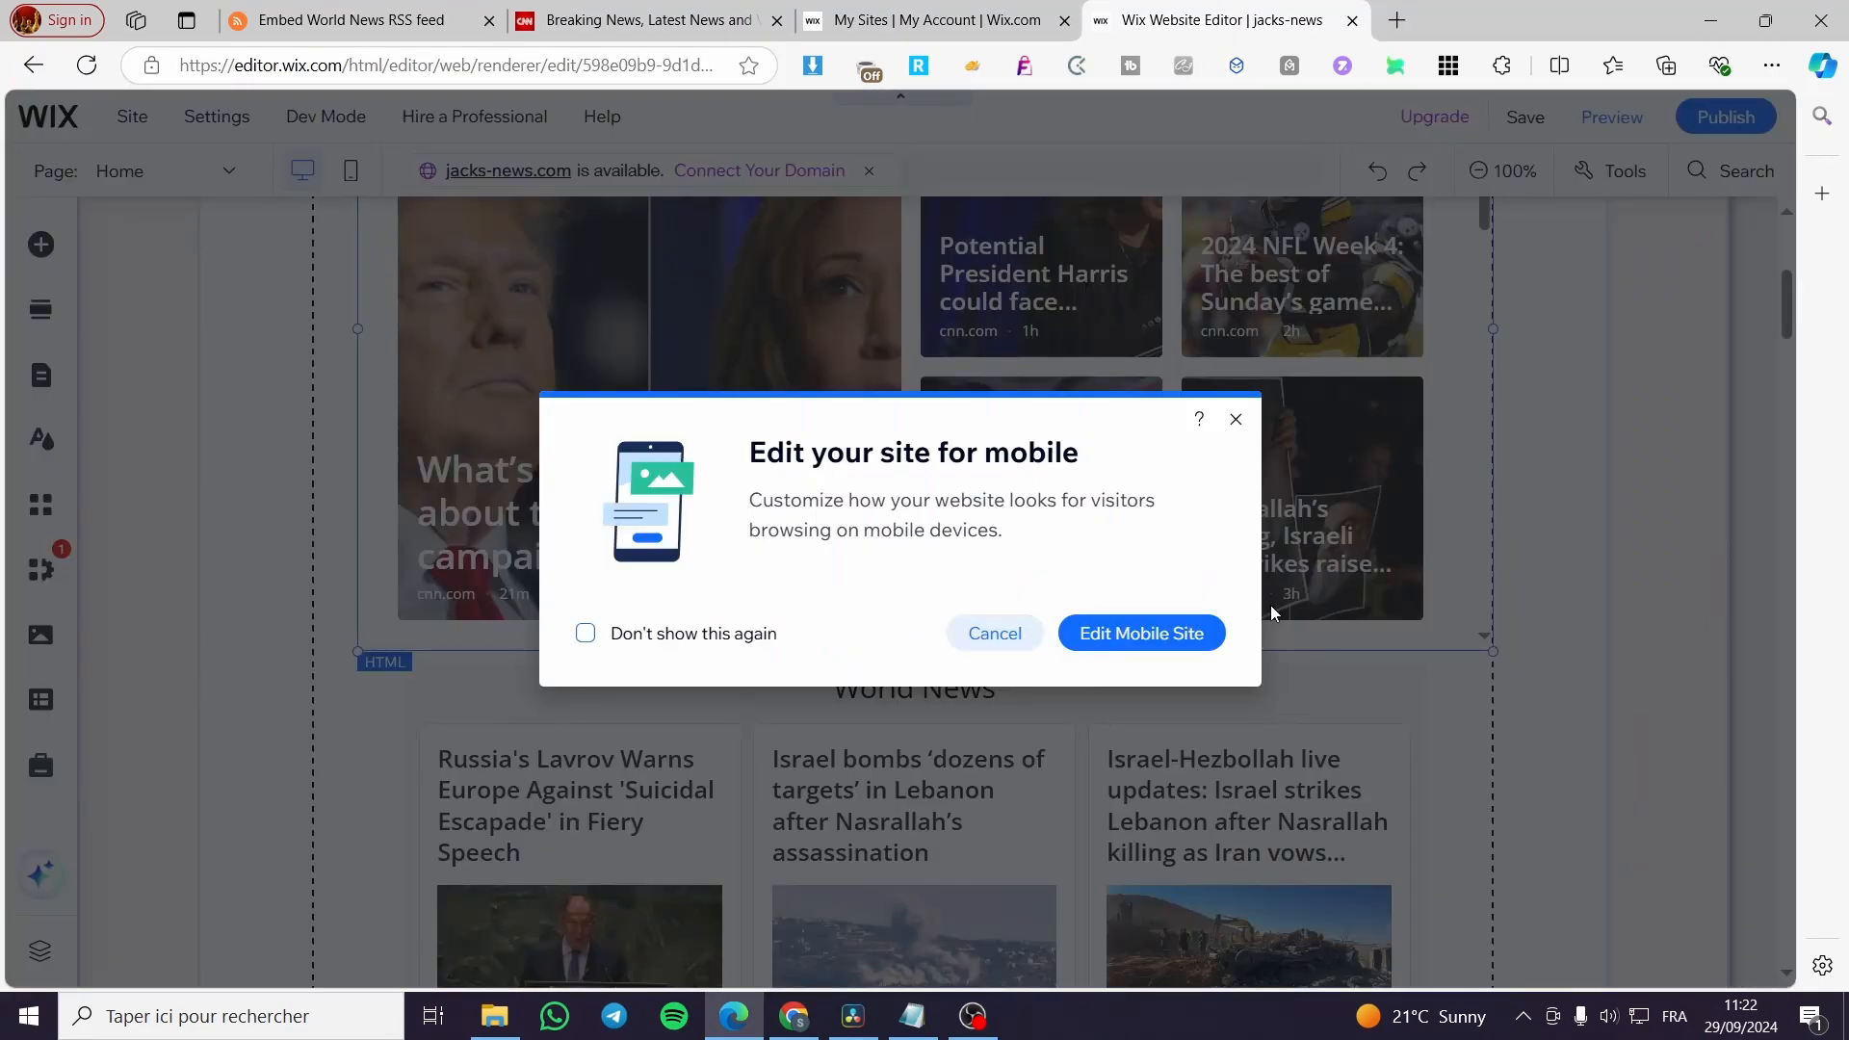